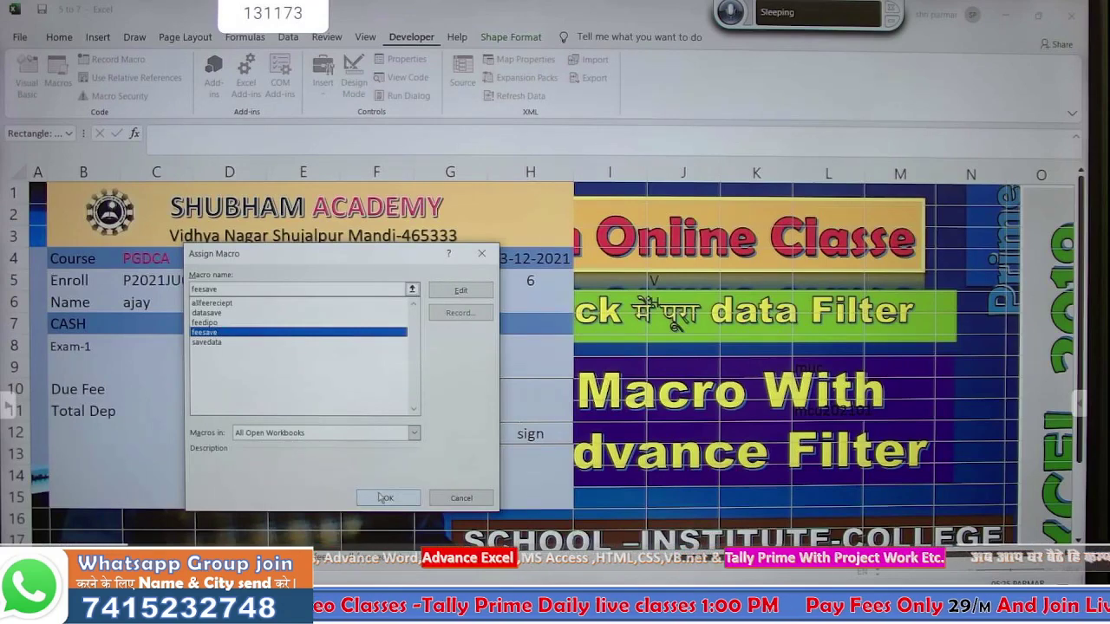
- Assign feesave to the save button and enter 500 as the cash amount in C7
click(385, 498)
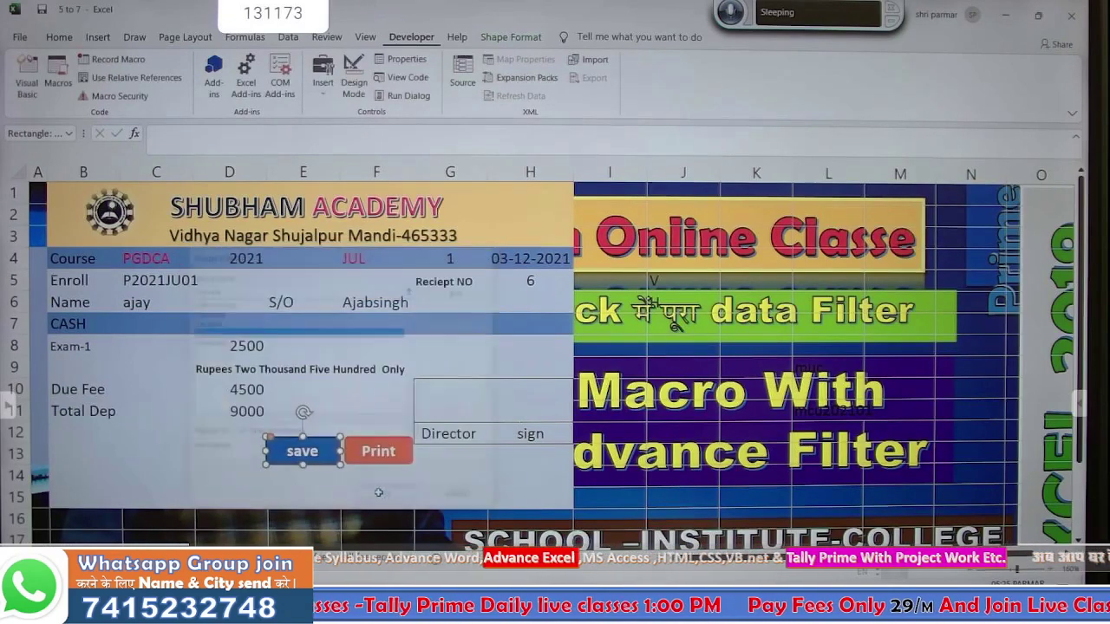
click(167, 325)
text(5)
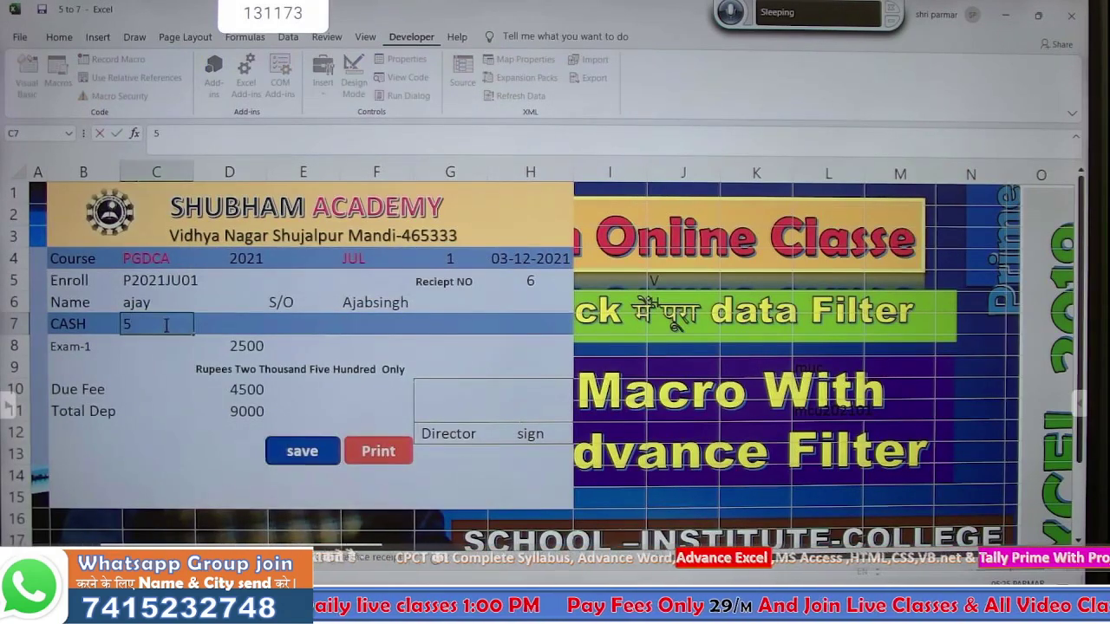
text(00)
key(Return)
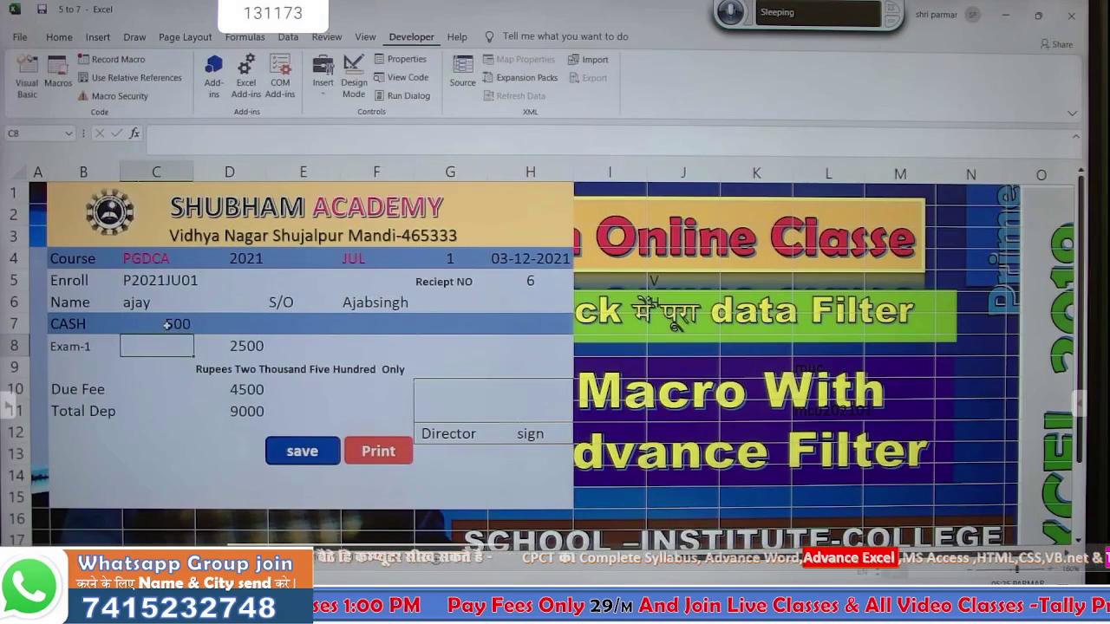
- Run the save macro twice, then begin recording a new macro
click(300, 451)
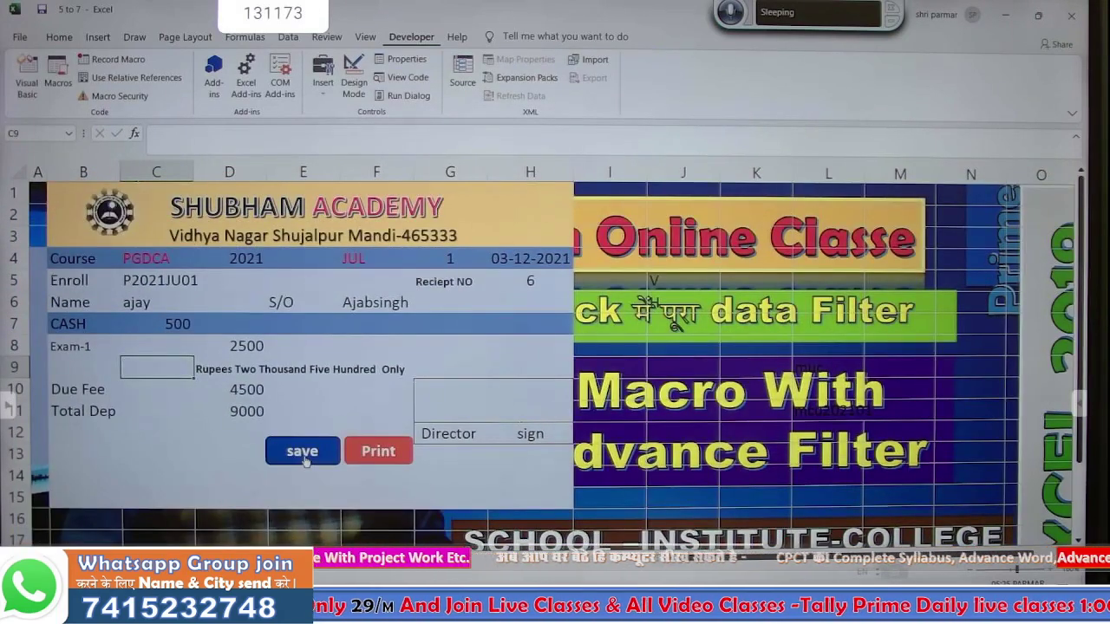
click(303, 453)
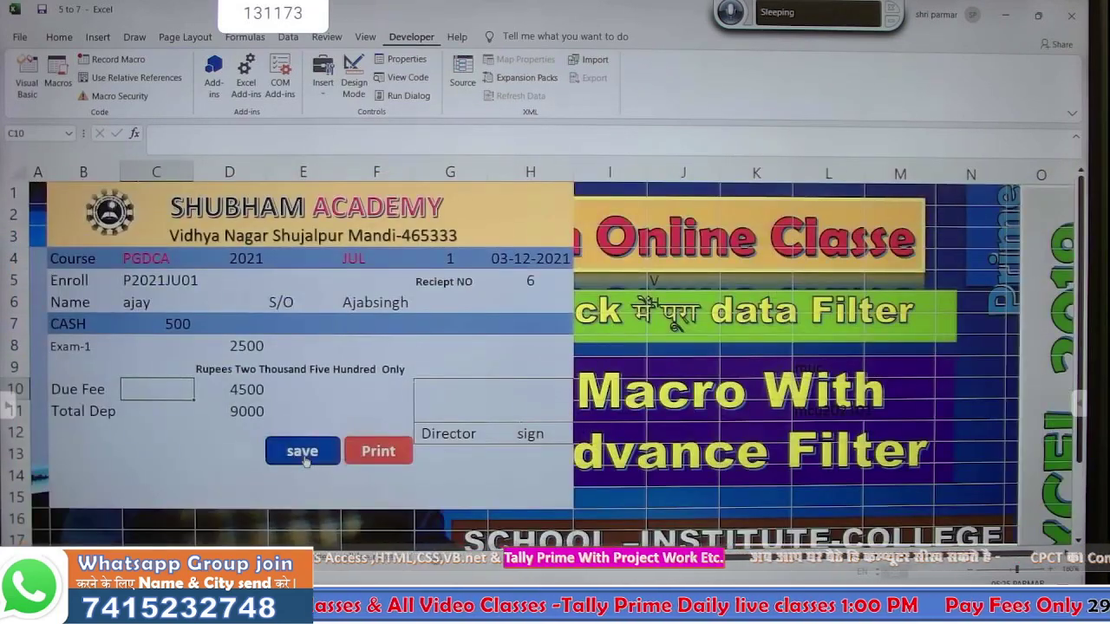
click(152, 323)
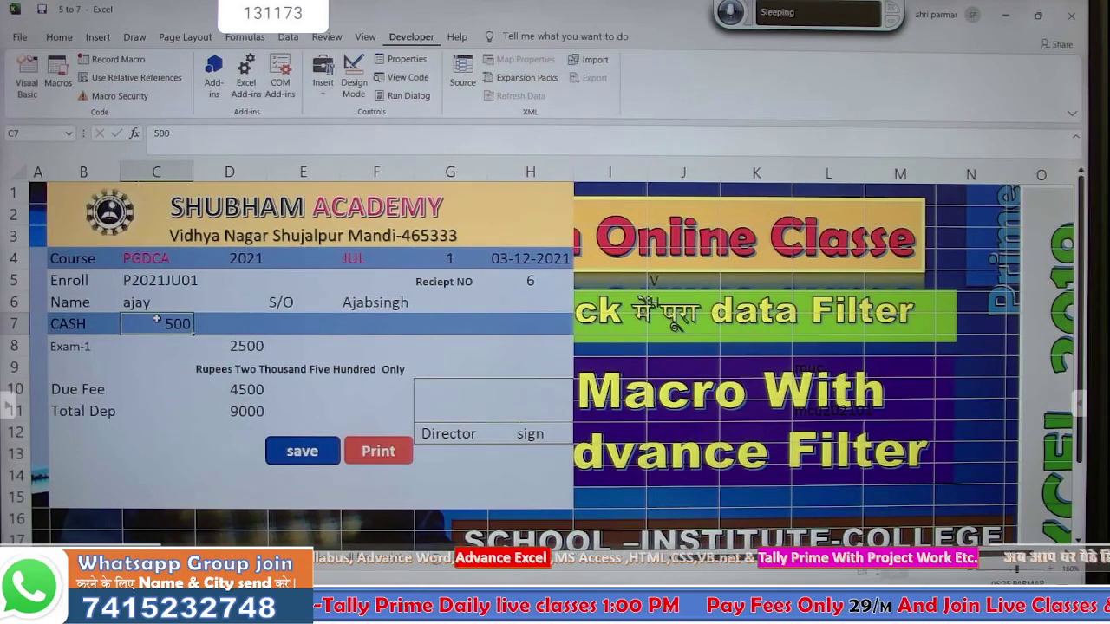
click(111, 59)
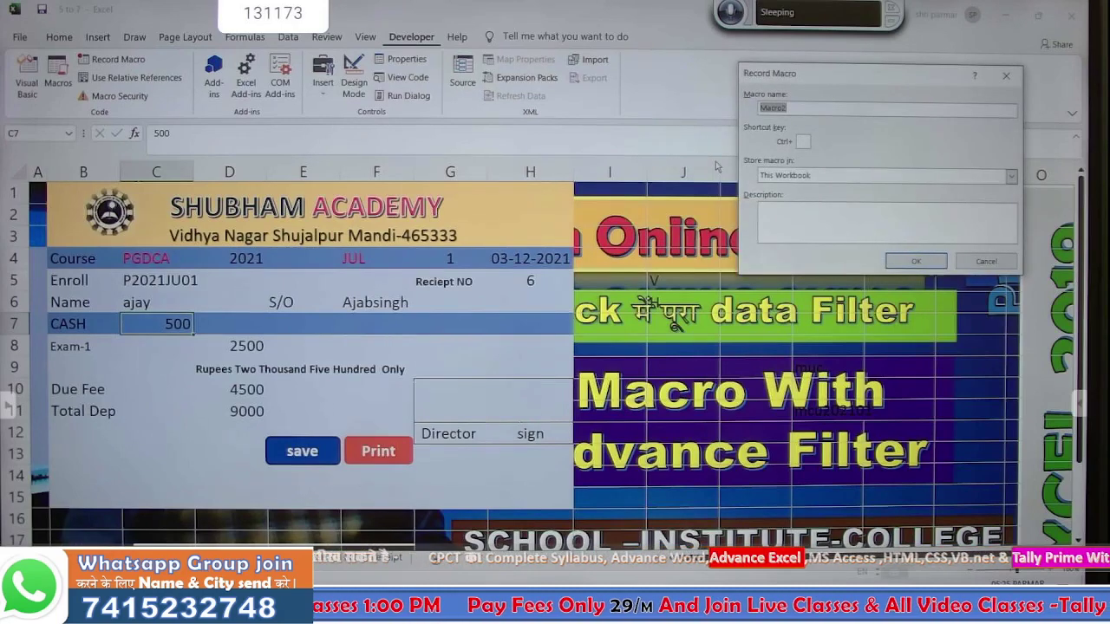
- Record a macro named feesave that replaces the existing one, then show the Database sheet
text(feesa)
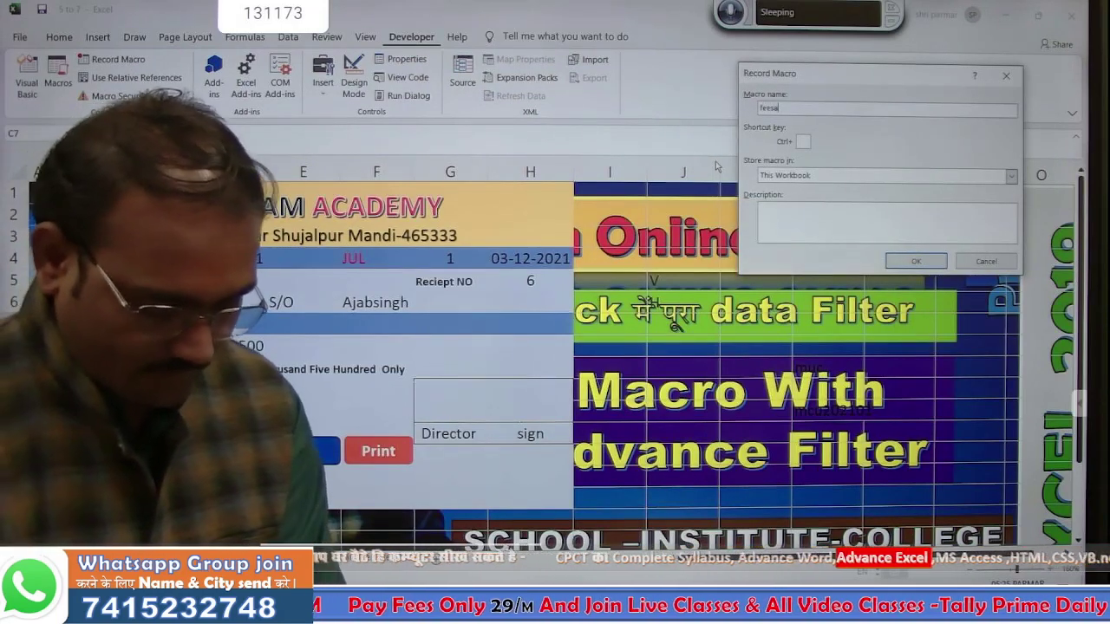
text(ve)
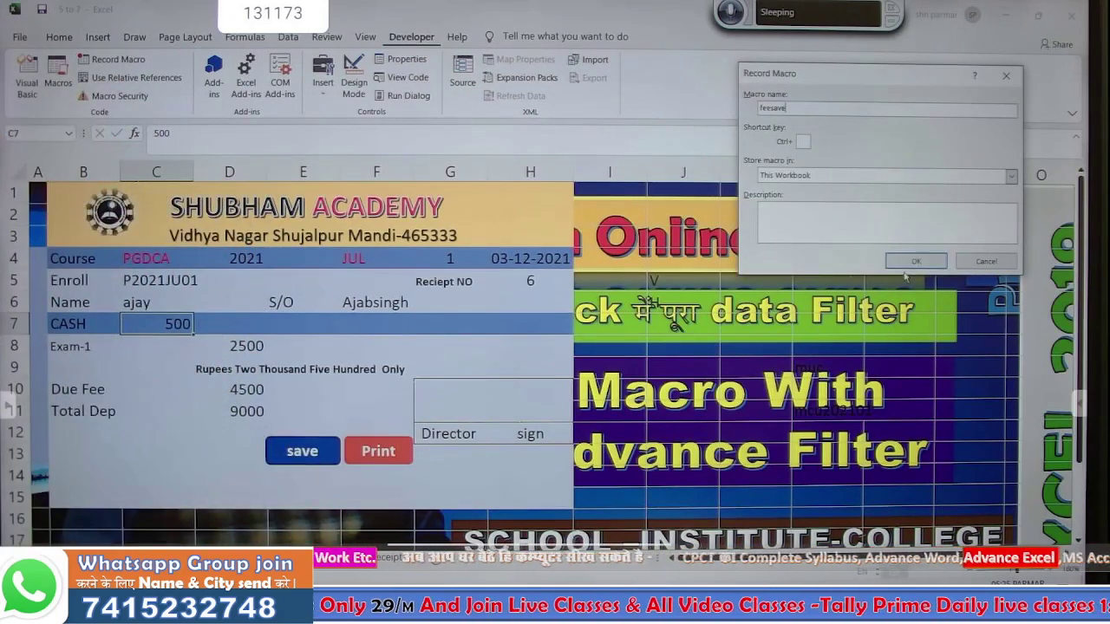
click(912, 265)
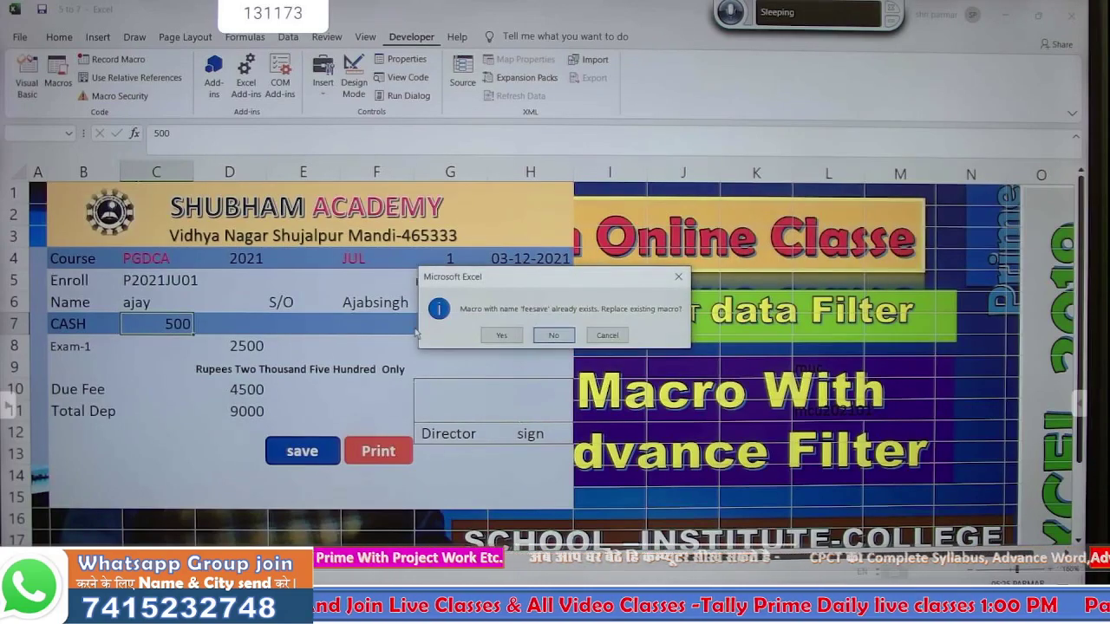
click(490, 334)
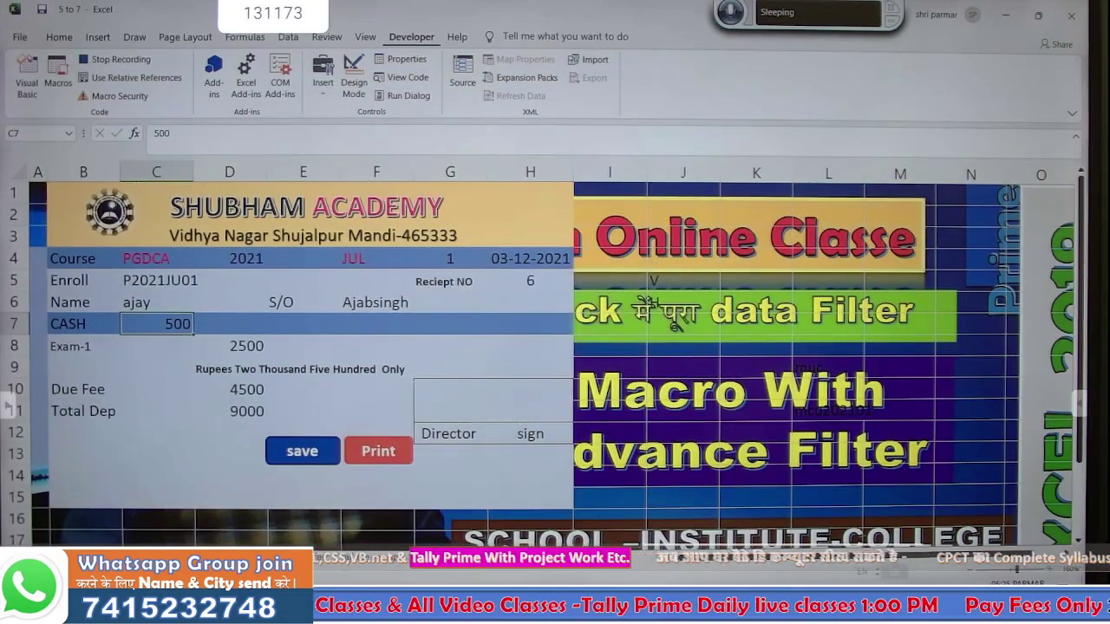
click(225, 555)
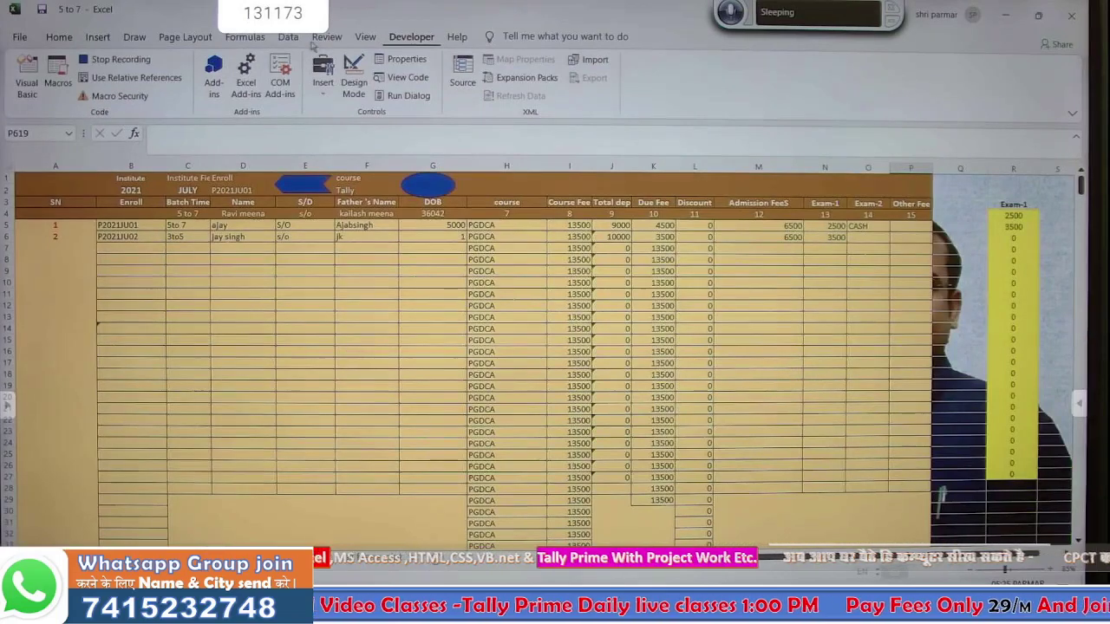
- Advanced-filter Database!$A$3:$P$12000 with criteria range D1:D2, then copy the 500 cash amount
click(287, 36)
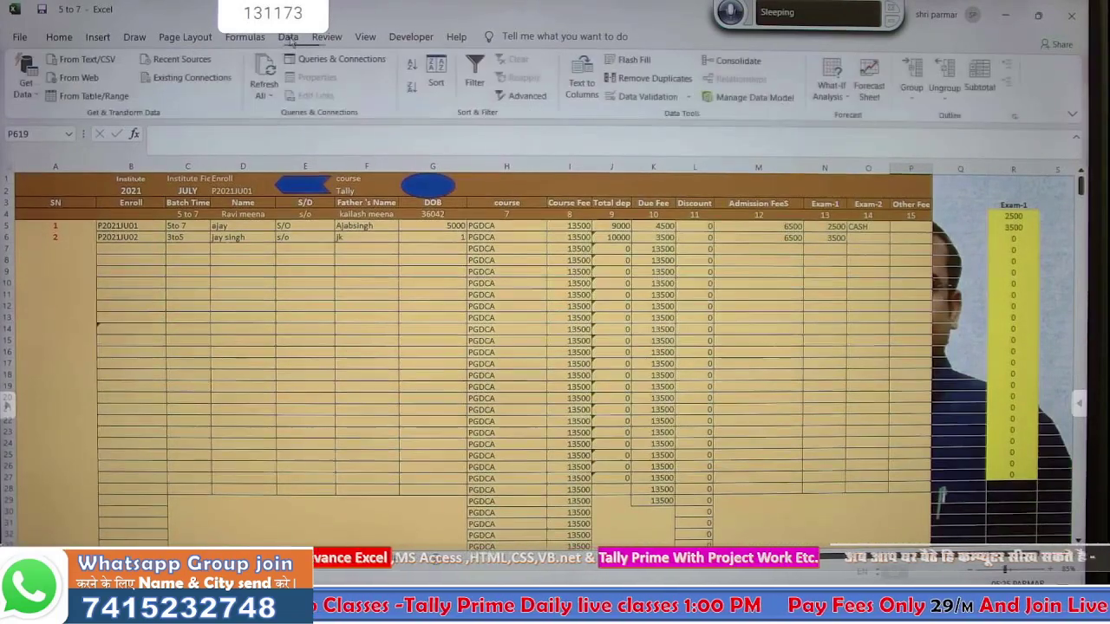
click(522, 96)
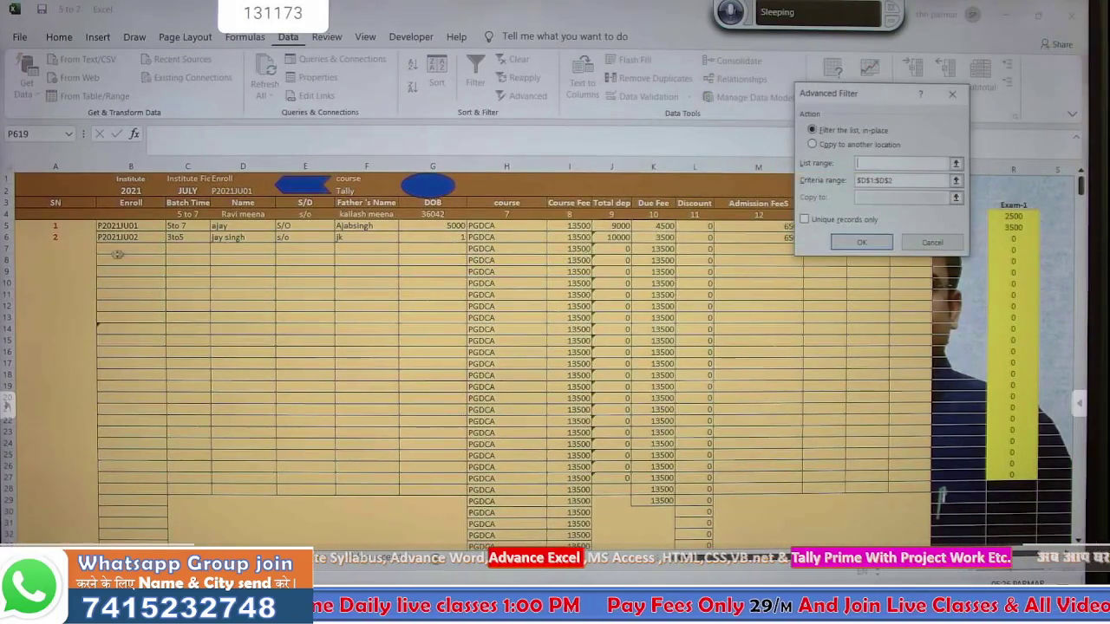
drag(50, 205, 912, 306)
text(0000)
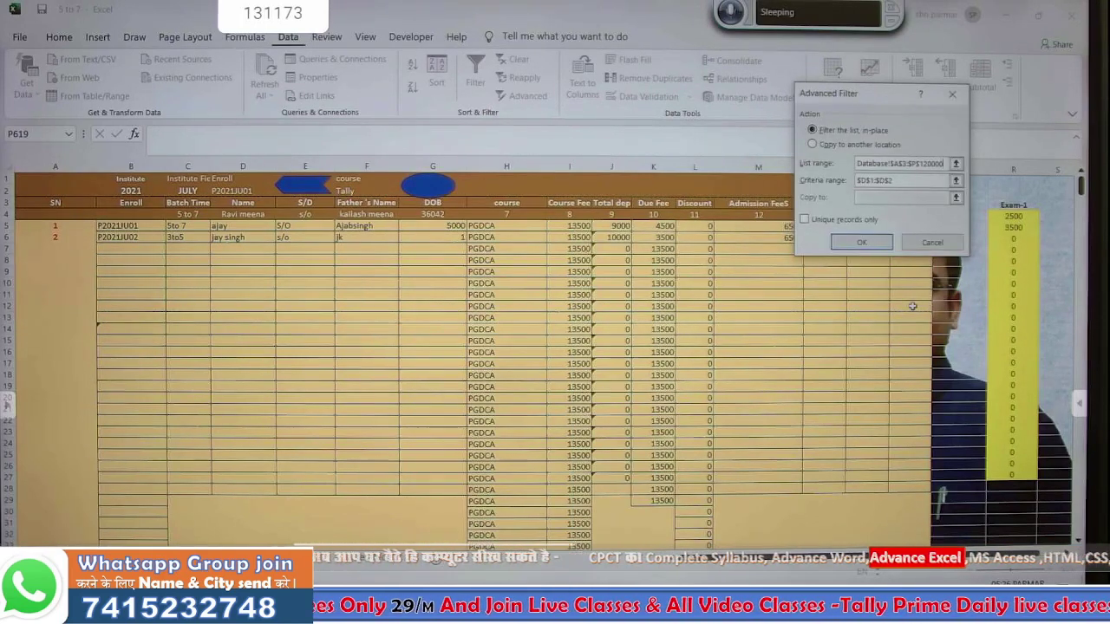
drag(898, 179, 856, 185)
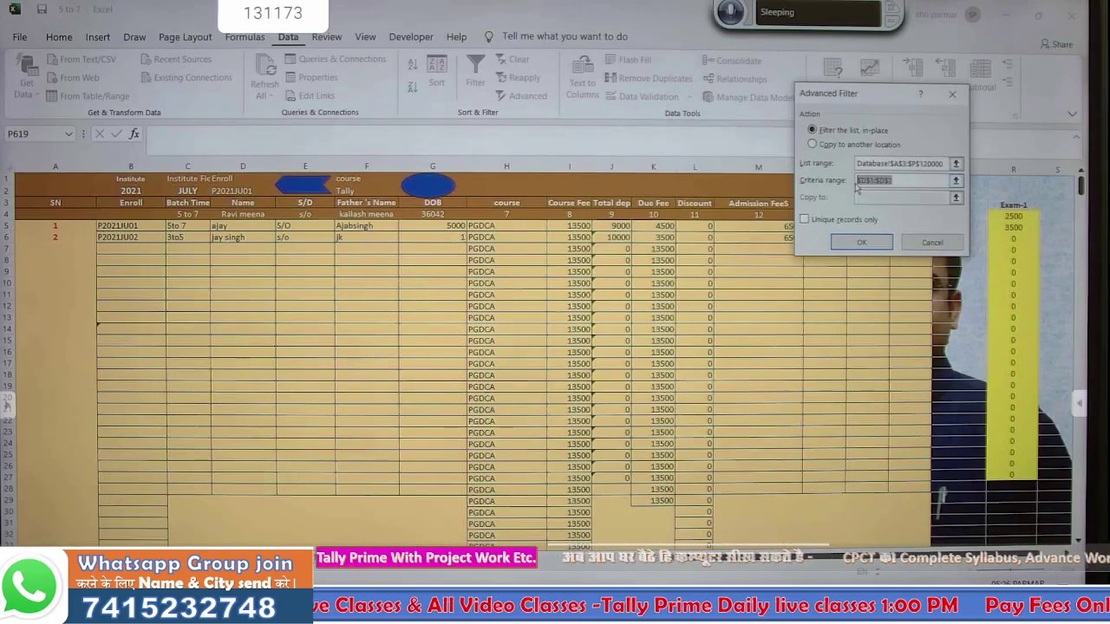
key(BackSpace)
drag(232, 177, 236, 193)
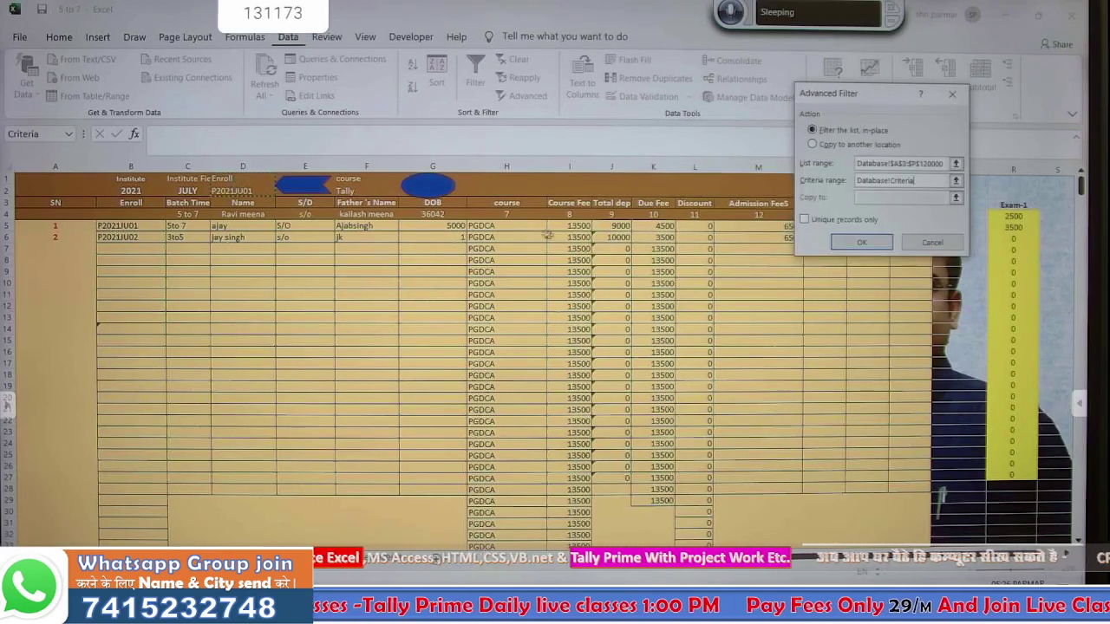
click(862, 242)
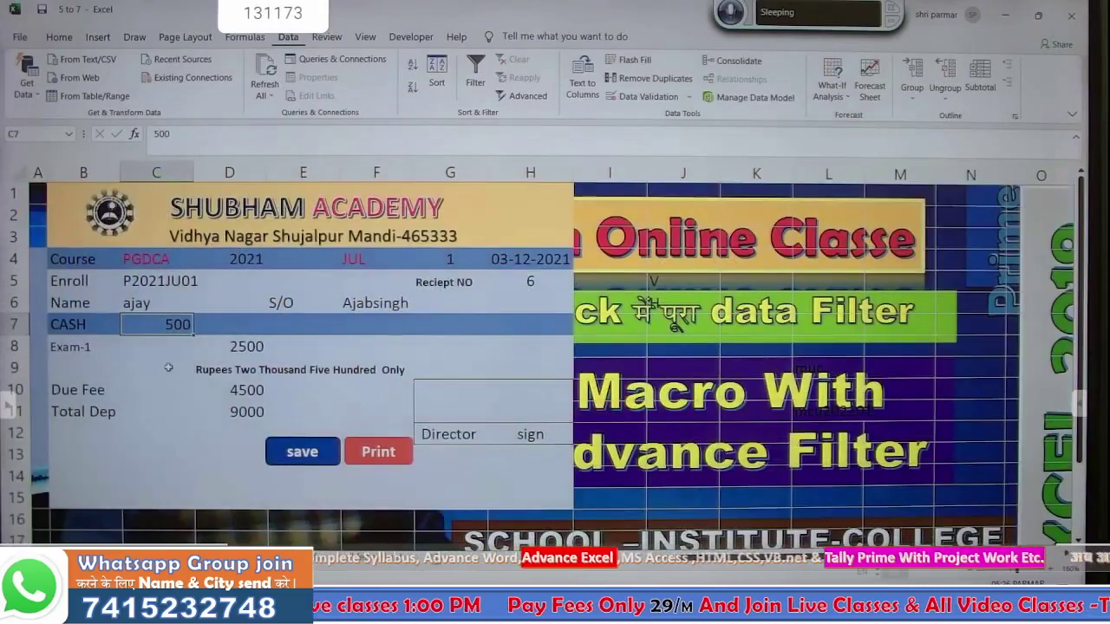
key(ctrl+c)
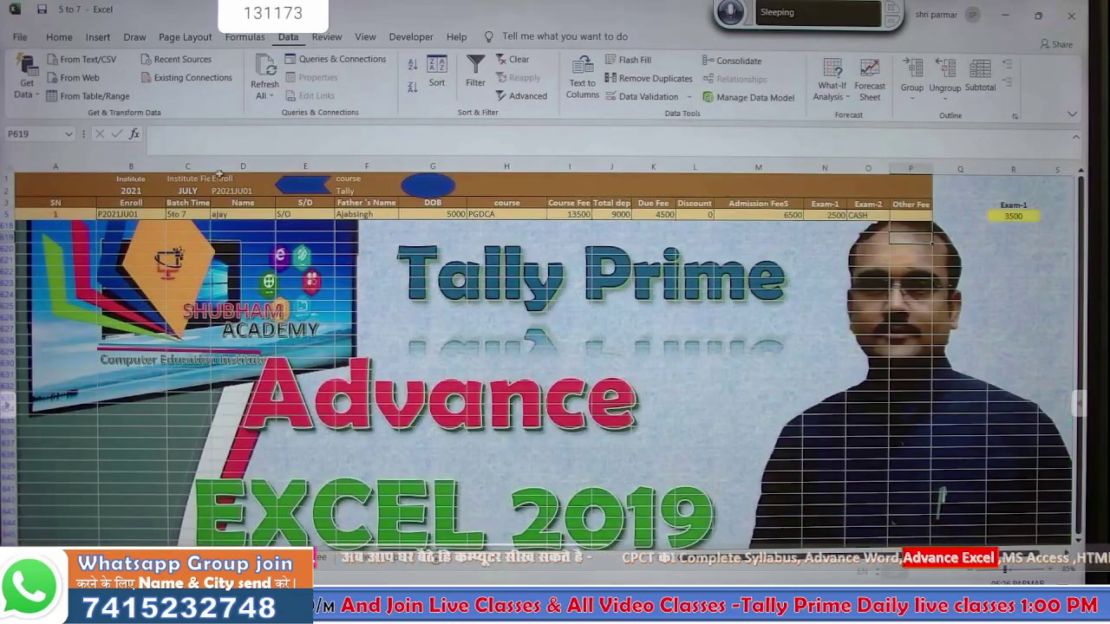
- Move to P5 under Other Fee and paste 500 there as a value
click(243, 177)
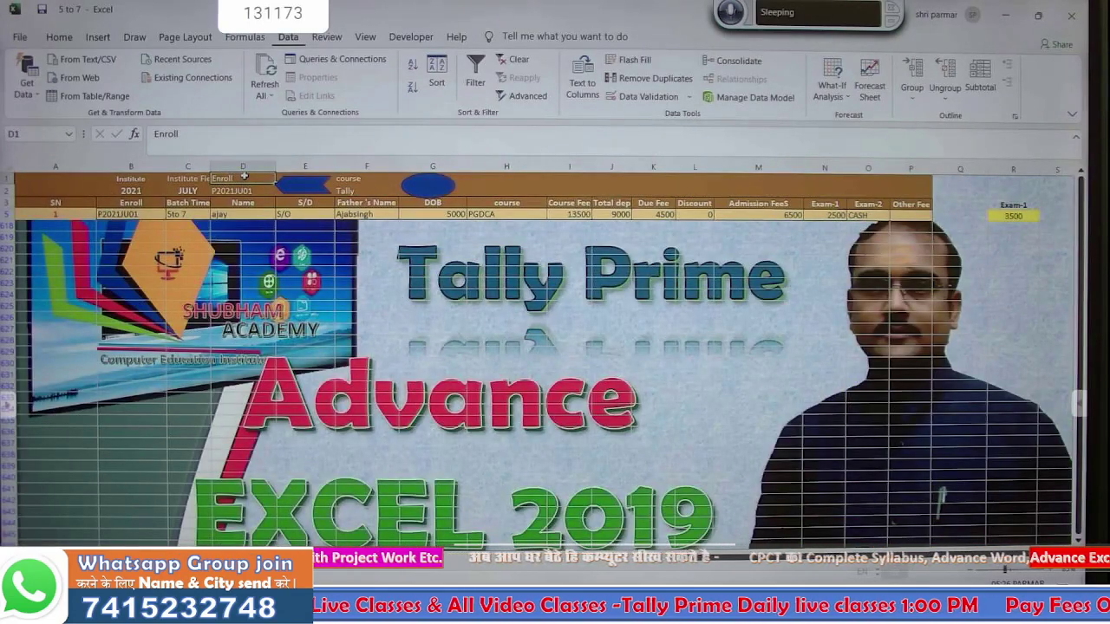
key(ctrl+Down)
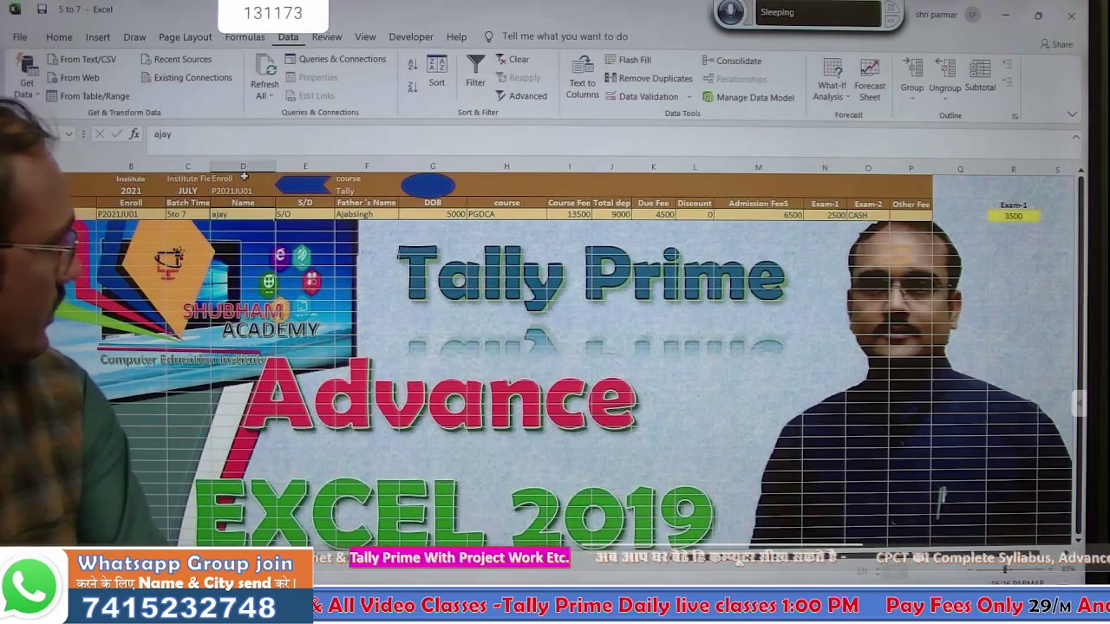
key(ctrl+Right)
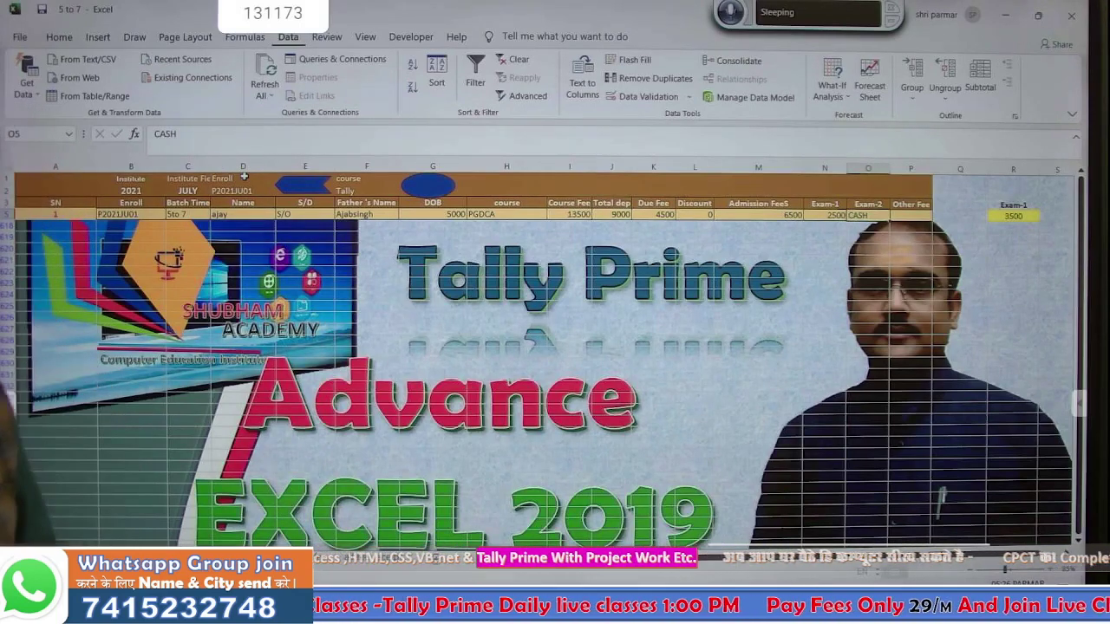
click(408, 40)
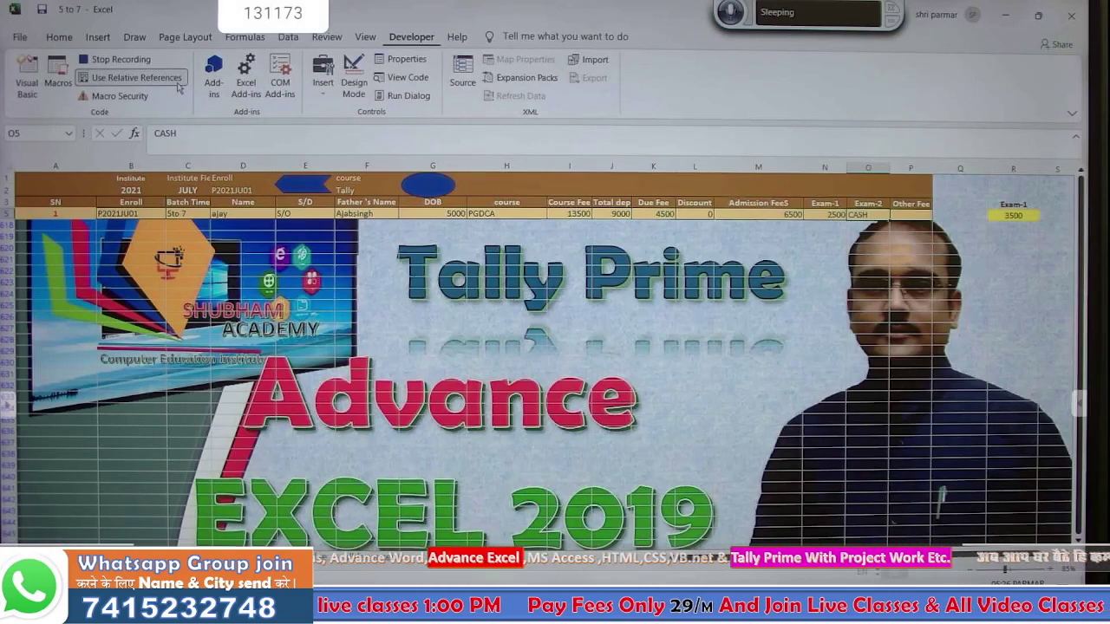
key(Right)
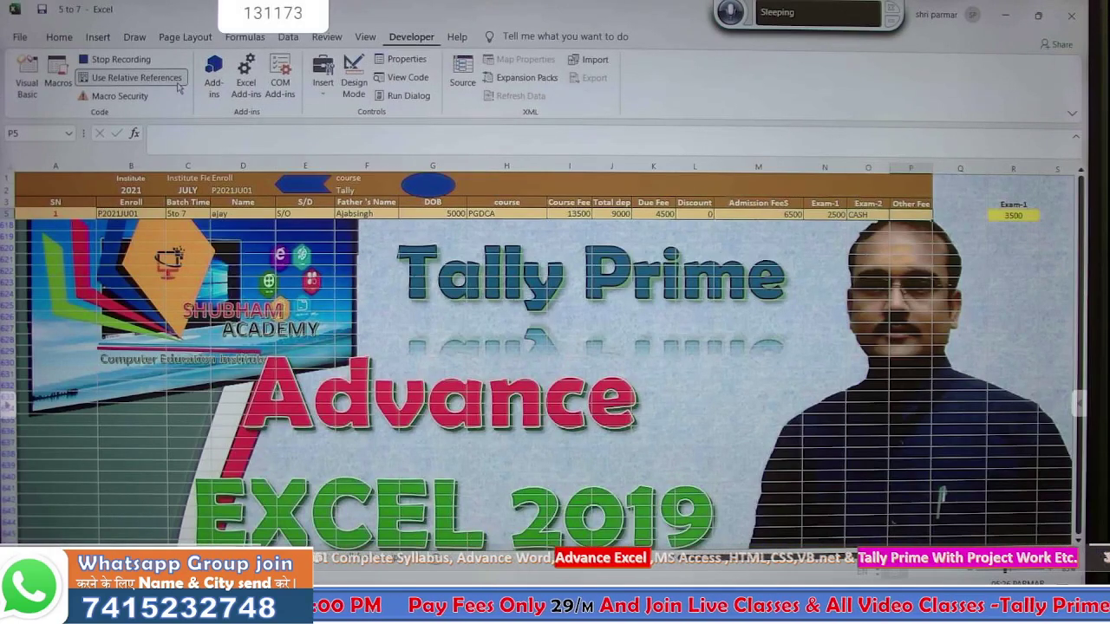
click(59, 38)
click(27, 95)
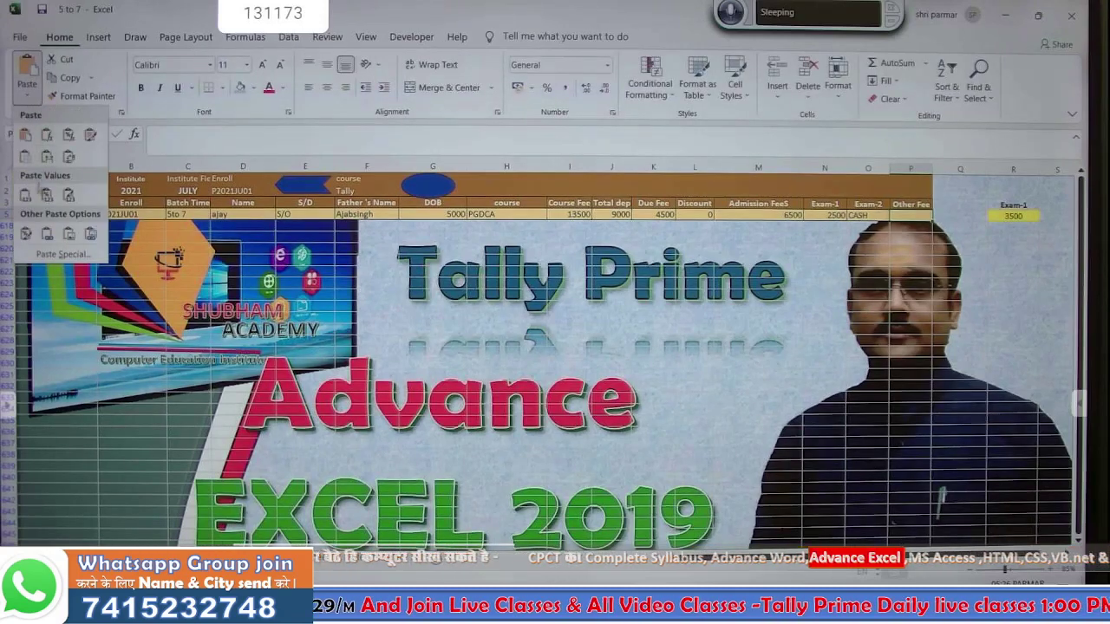
click(27, 196)
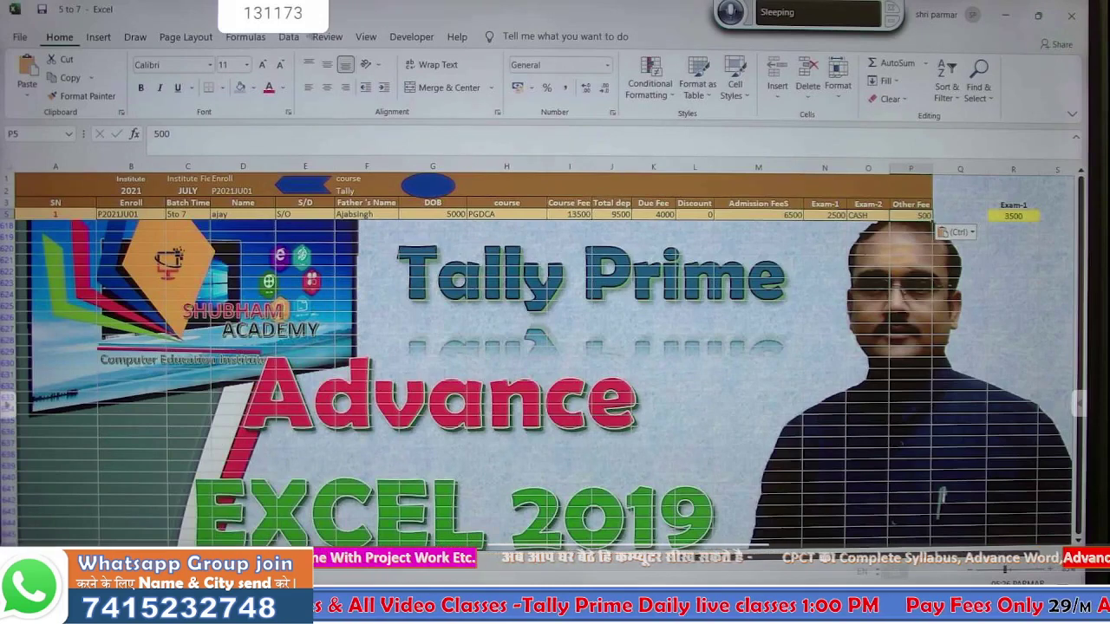
- Clear the advanced filter so all database records show again
click(286, 37)
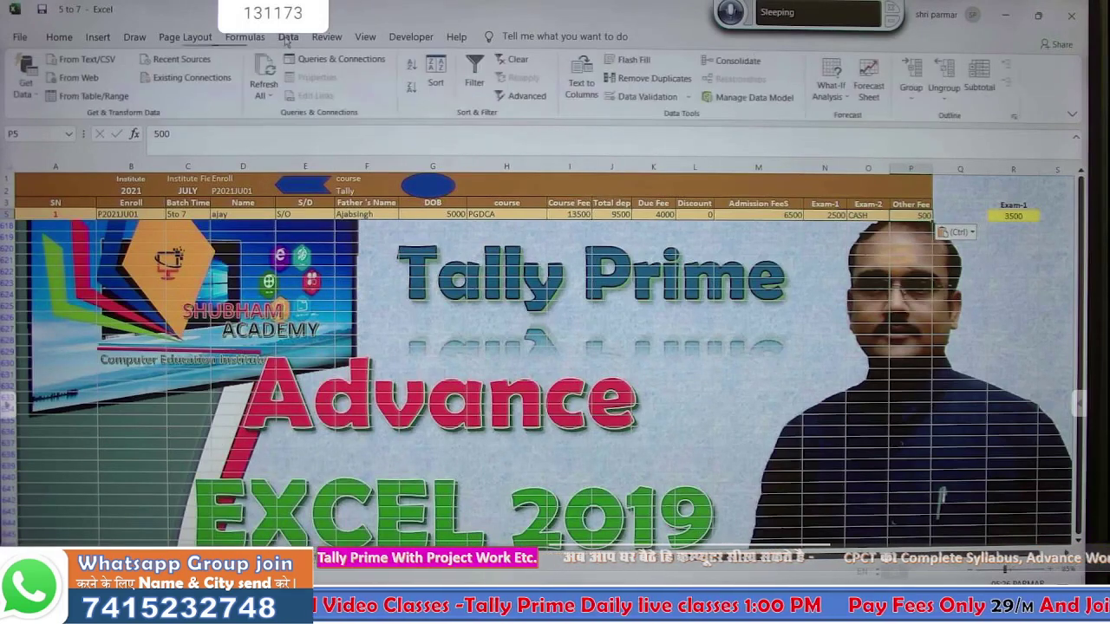
click(514, 63)
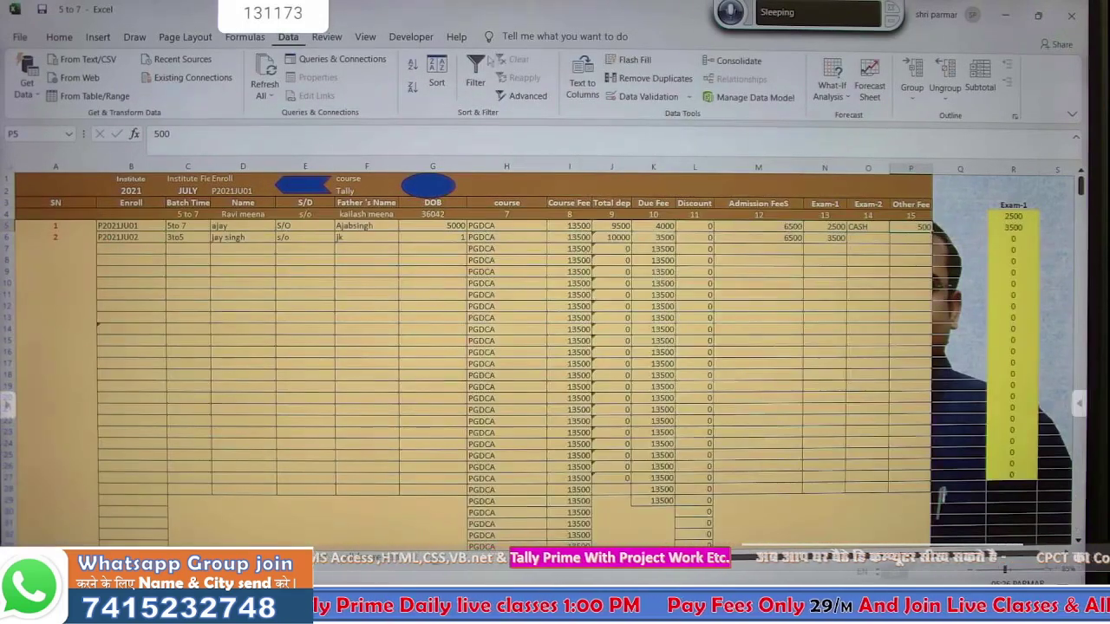
click(414, 38)
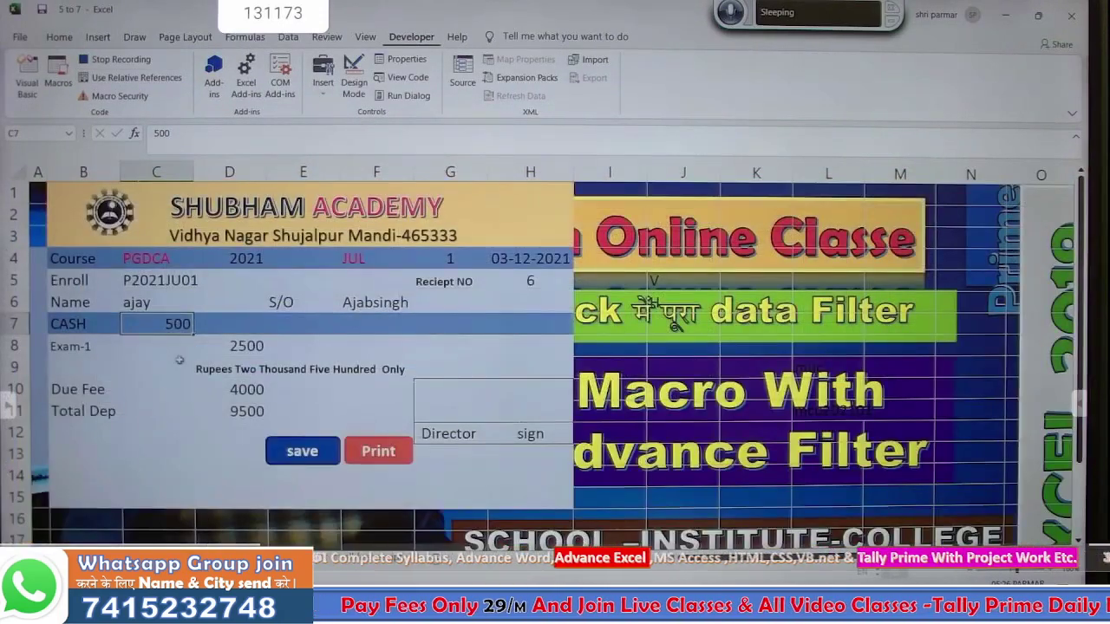
- Stop recording the feesave macro and try the save shape
click(174, 351)
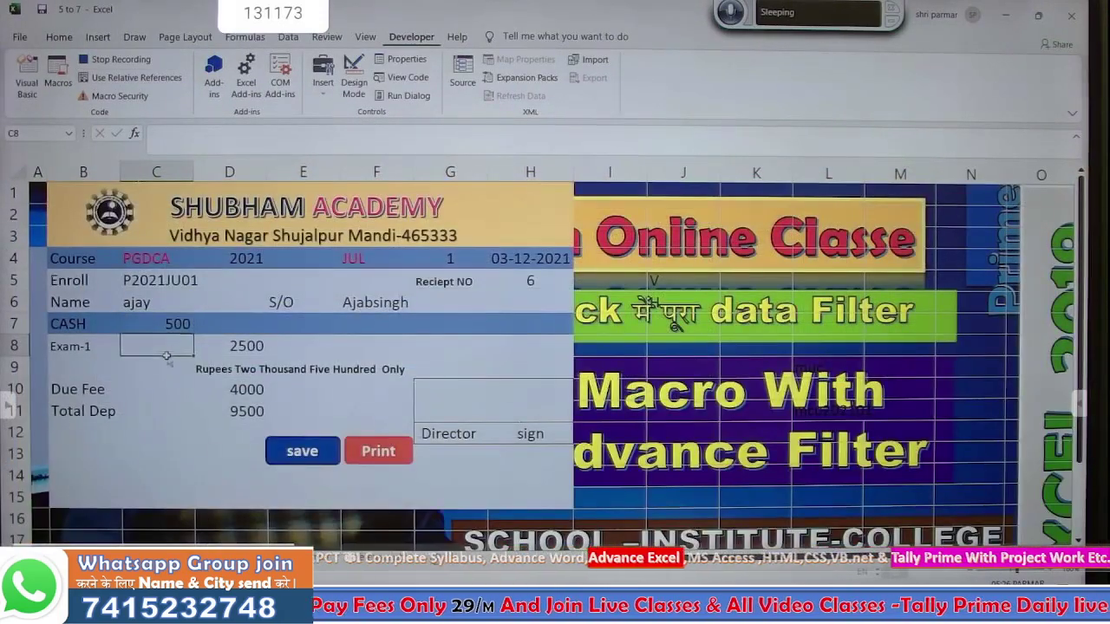
click(121, 59)
click(315, 444)
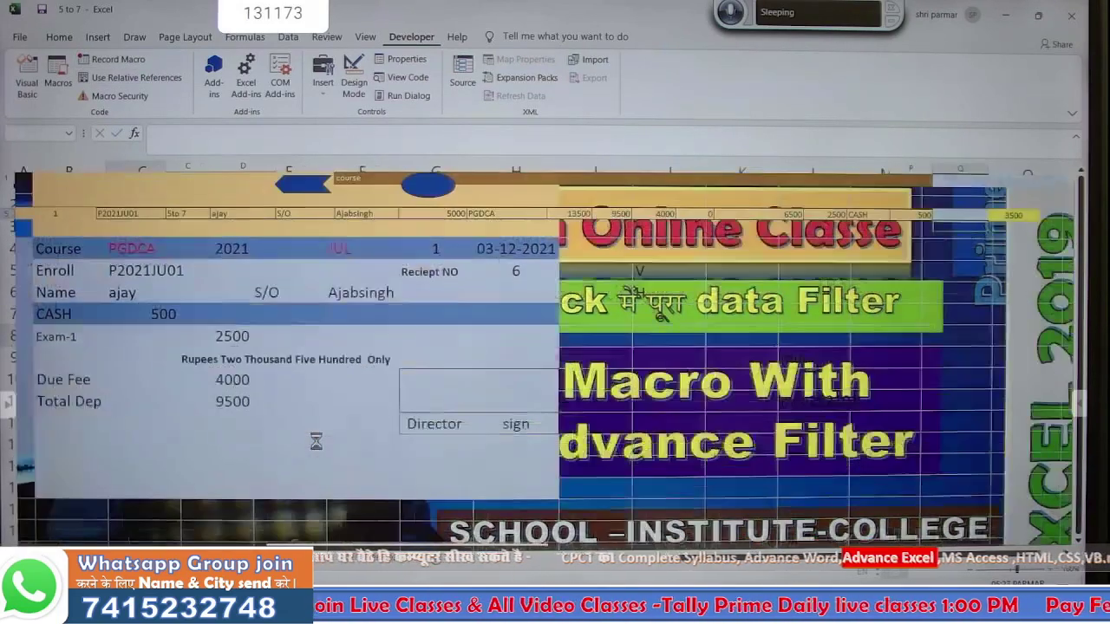
right_click(317, 447)
click(169, 429)
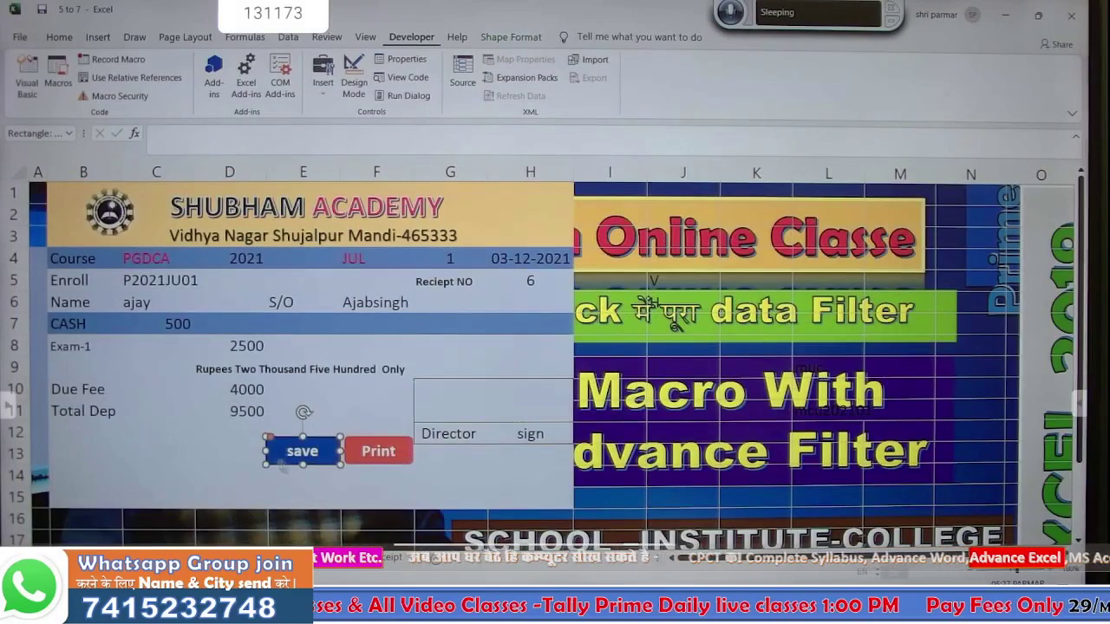
click(307, 481)
click(314, 453)
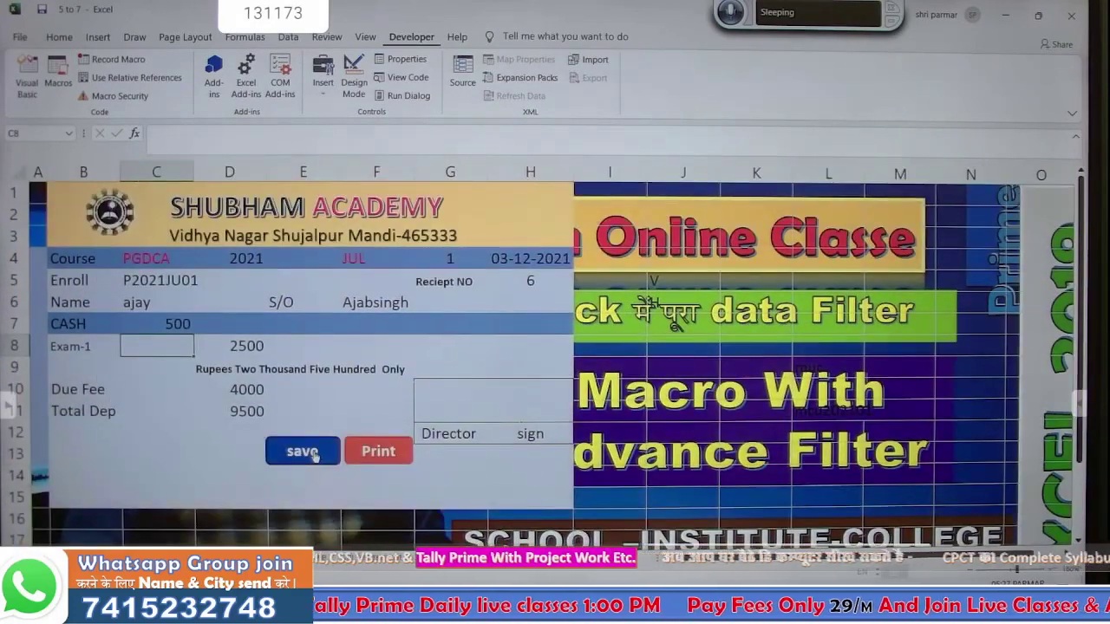
- Assign the feesave macro to the save shape and run it to test
right_click(314, 460)
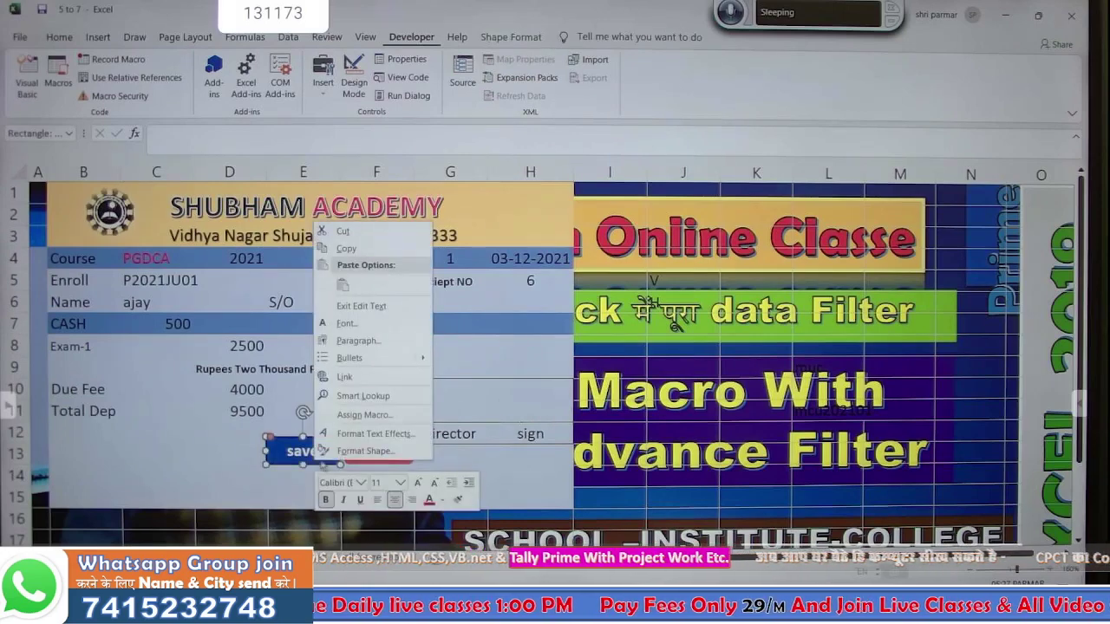
click(356, 415)
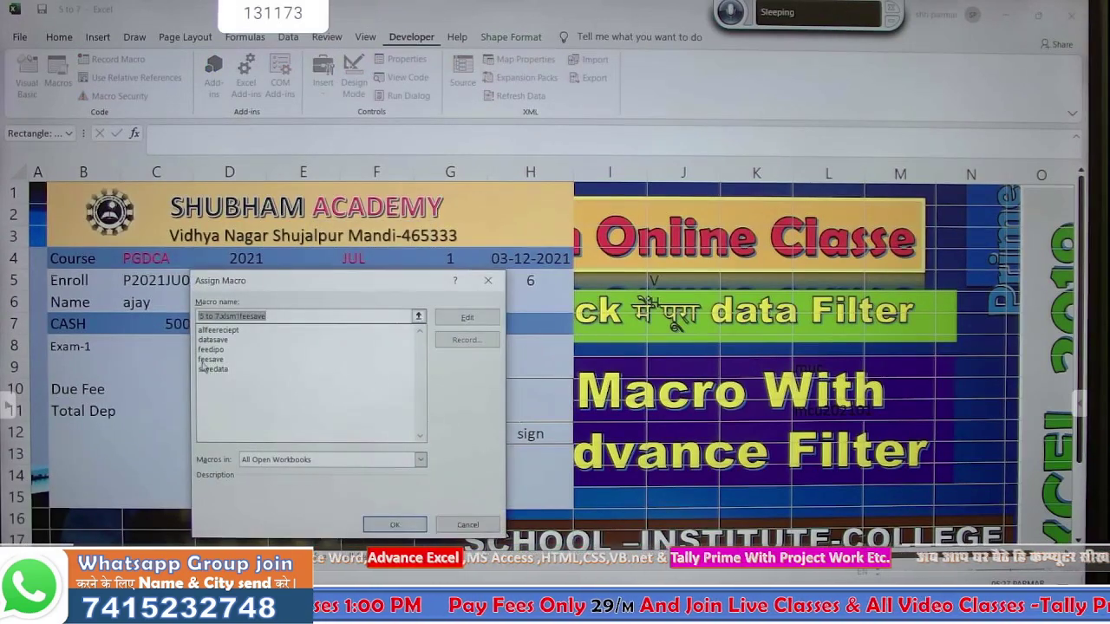
click(208, 359)
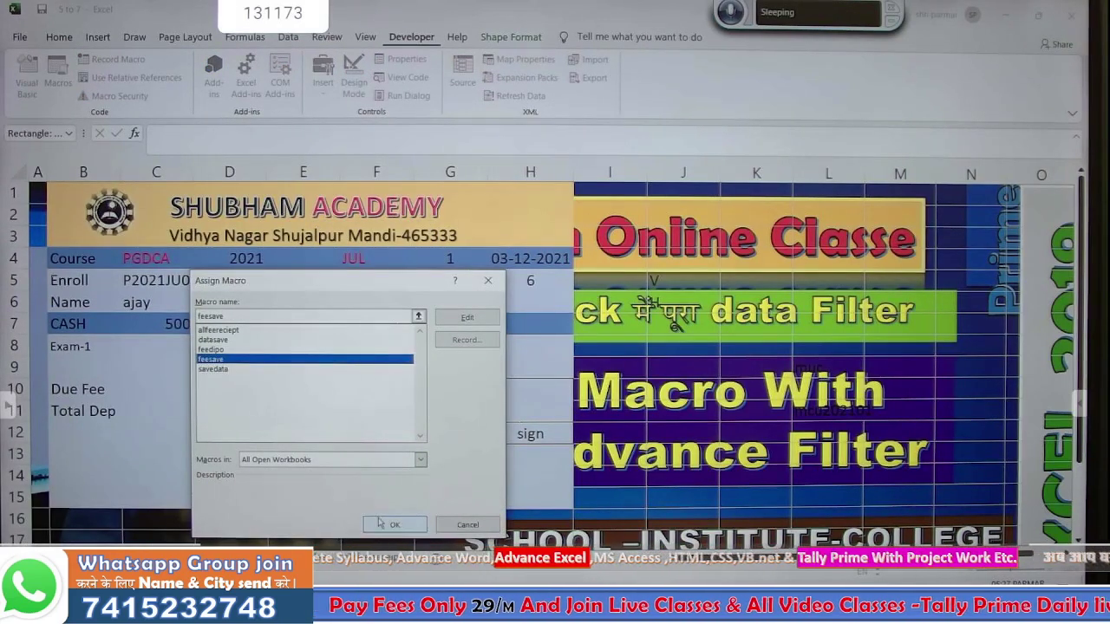
click(378, 523)
click(303, 496)
click(316, 460)
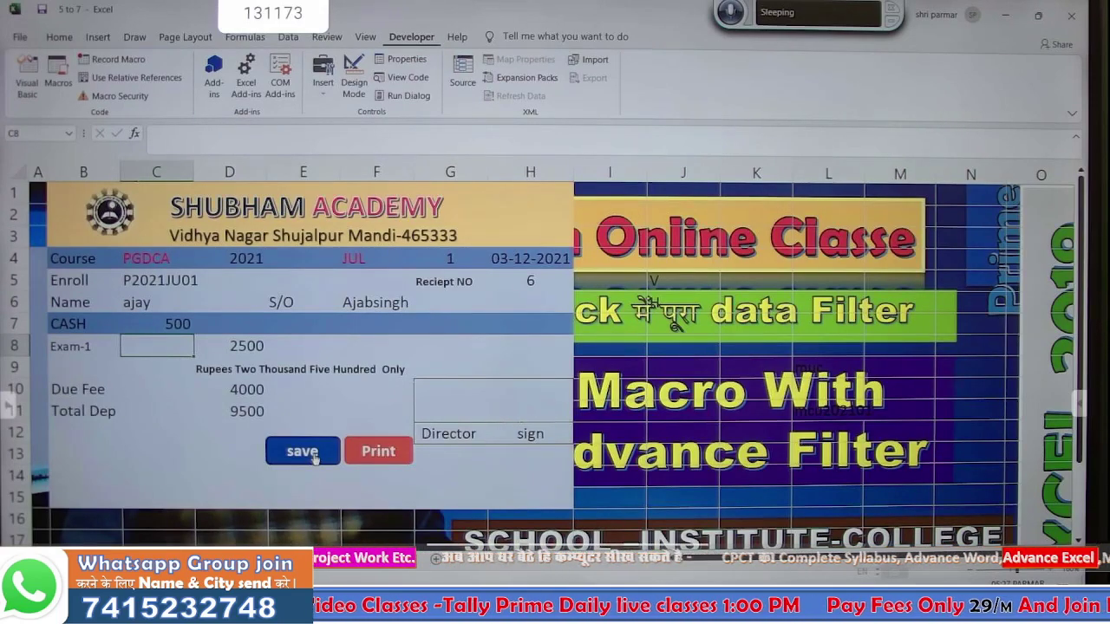
- Run save again, then delete the helper values in R2:R27 on the student data sheet
click(315, 457)
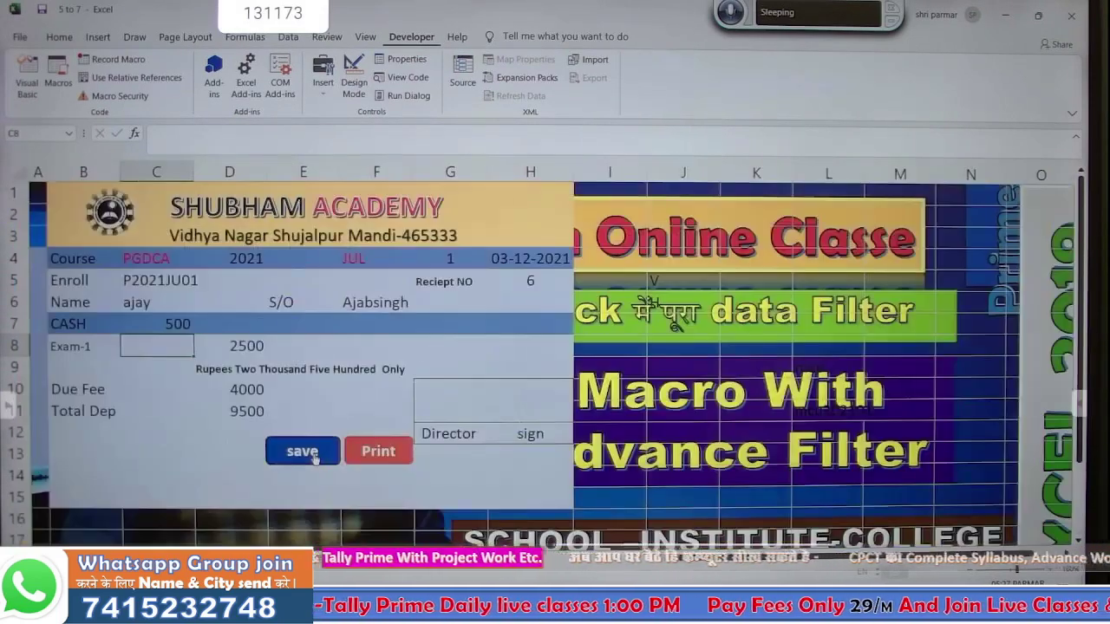
click(390, 554)
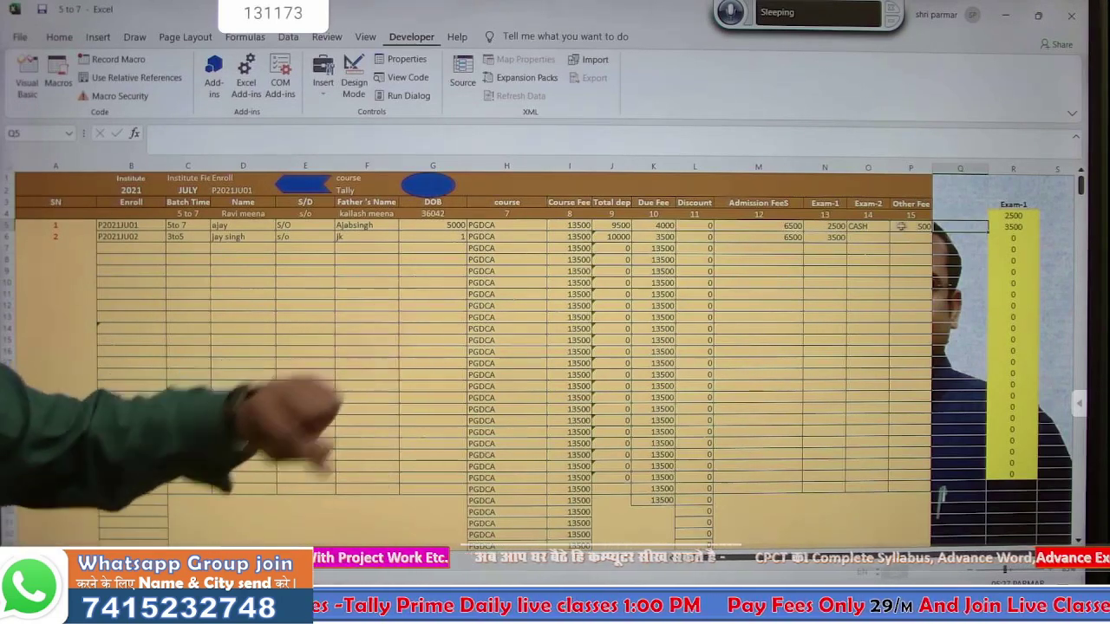
click(966, 250)
click(956, 227)
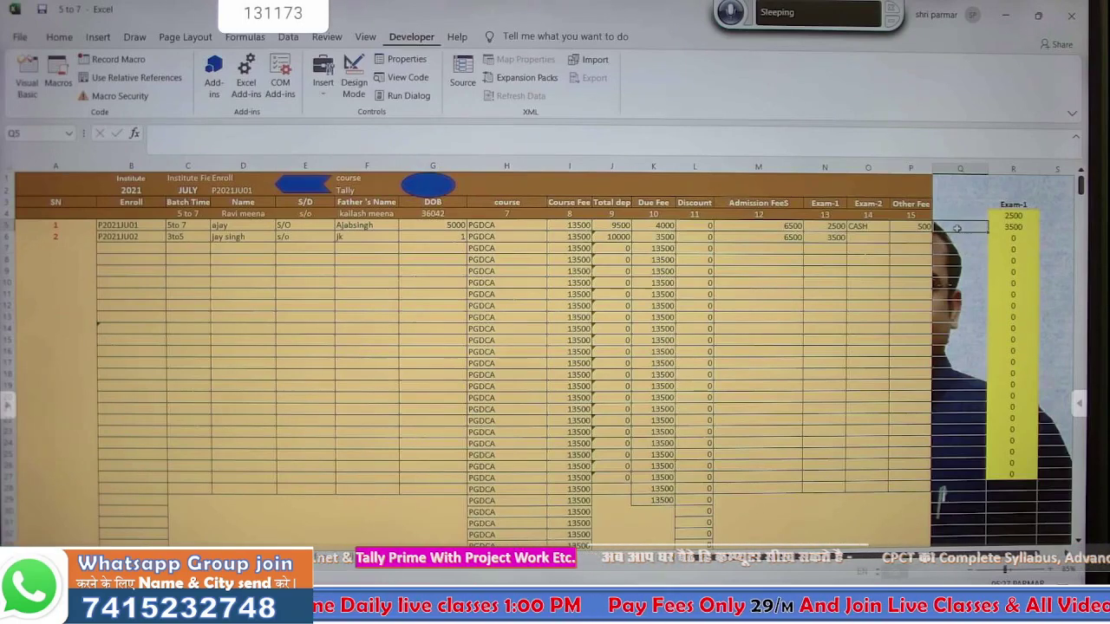
drag(1013, 190, 1010, 479)
key(Delete)
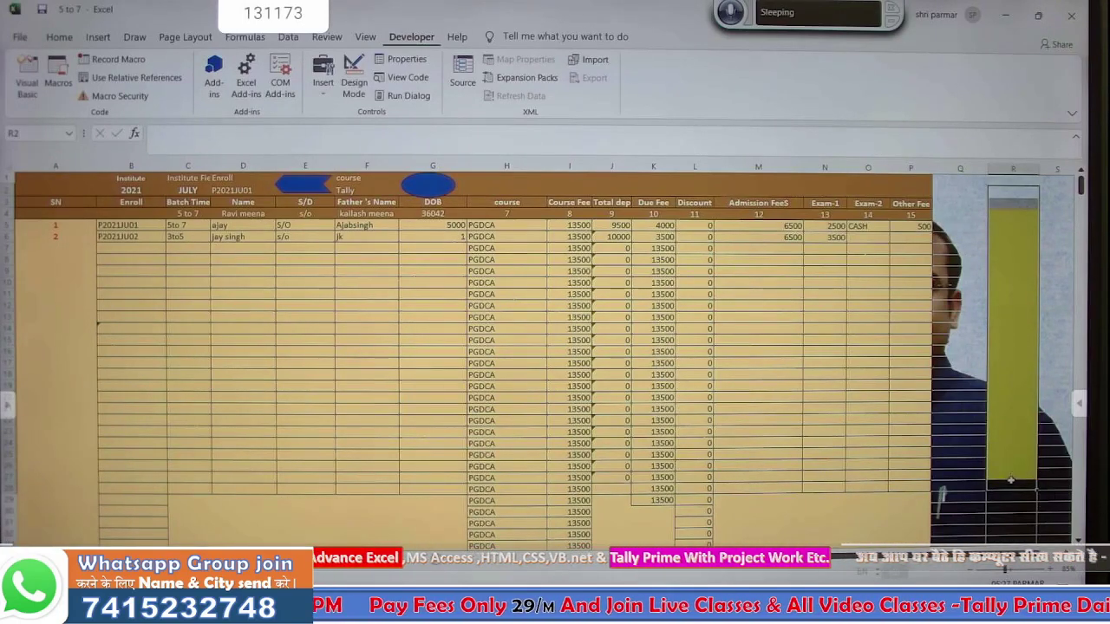
click(954, 225)
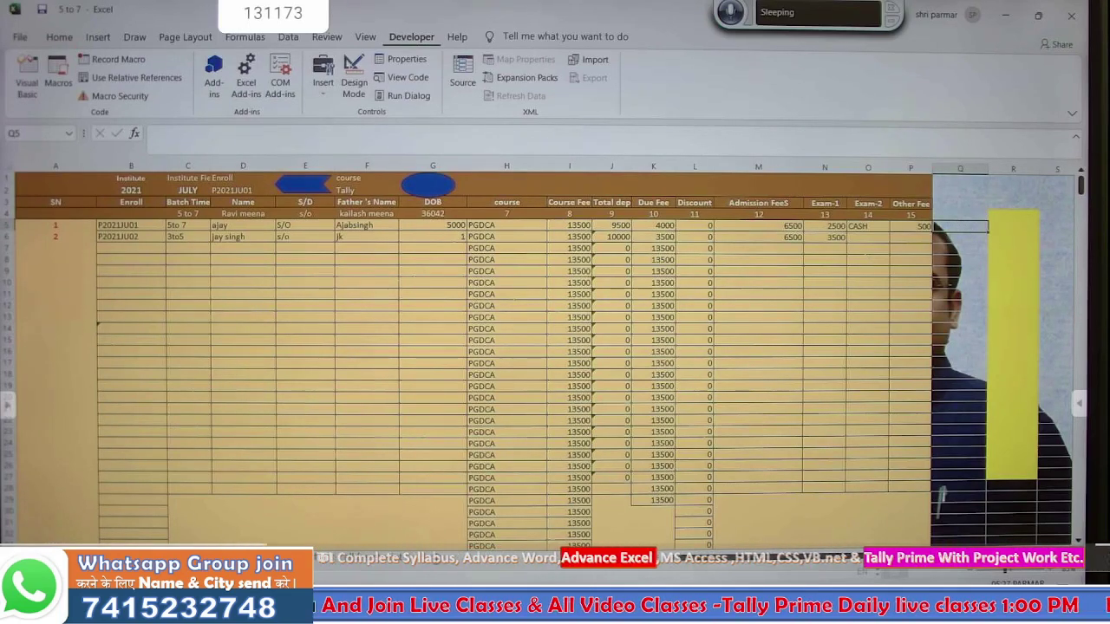
- Run save on the receipt form, check the data sheet, and select receipt number cell G4
click(205, 554)
click(315, 458)
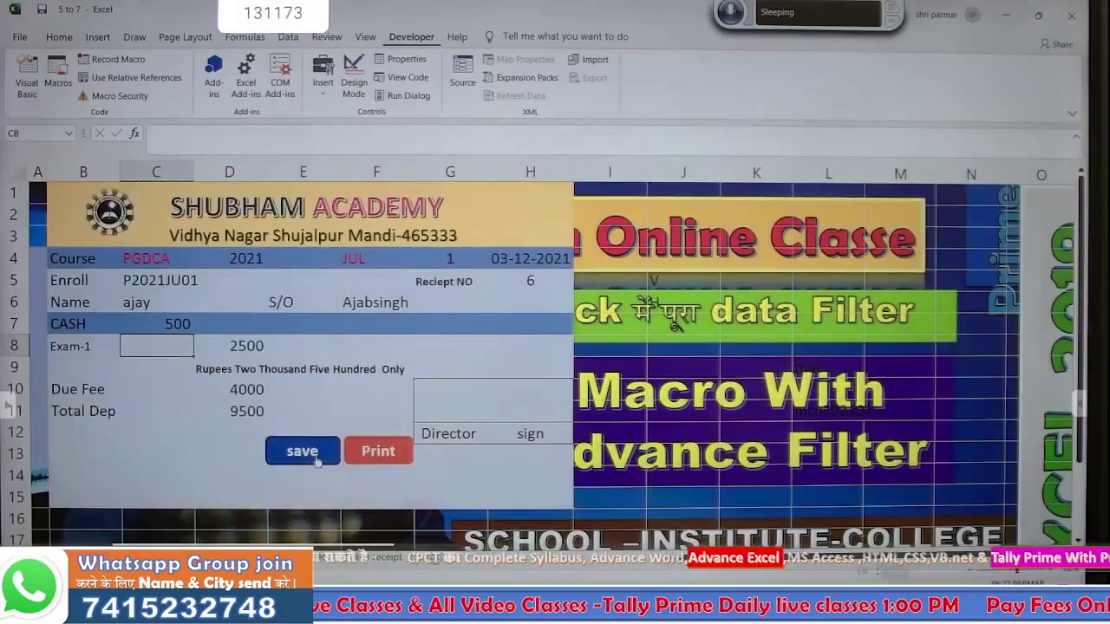
click(156, 557)
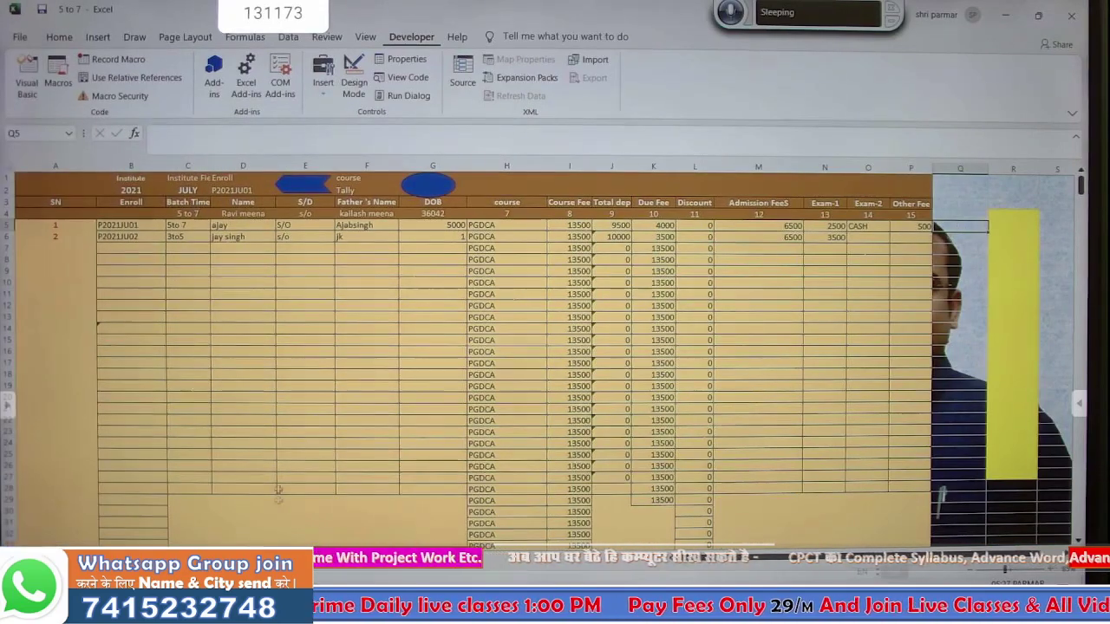
click(109, 558)
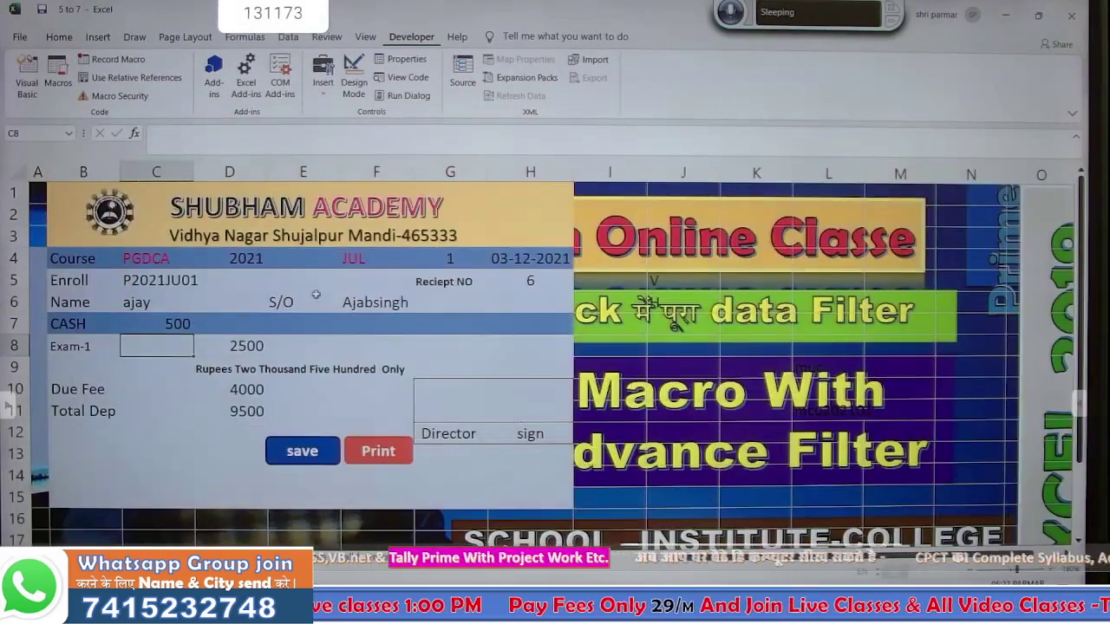
click(452, 257)
- Set receipt number G4 to 2 and save the second student's entry
text(2)
key(Return)
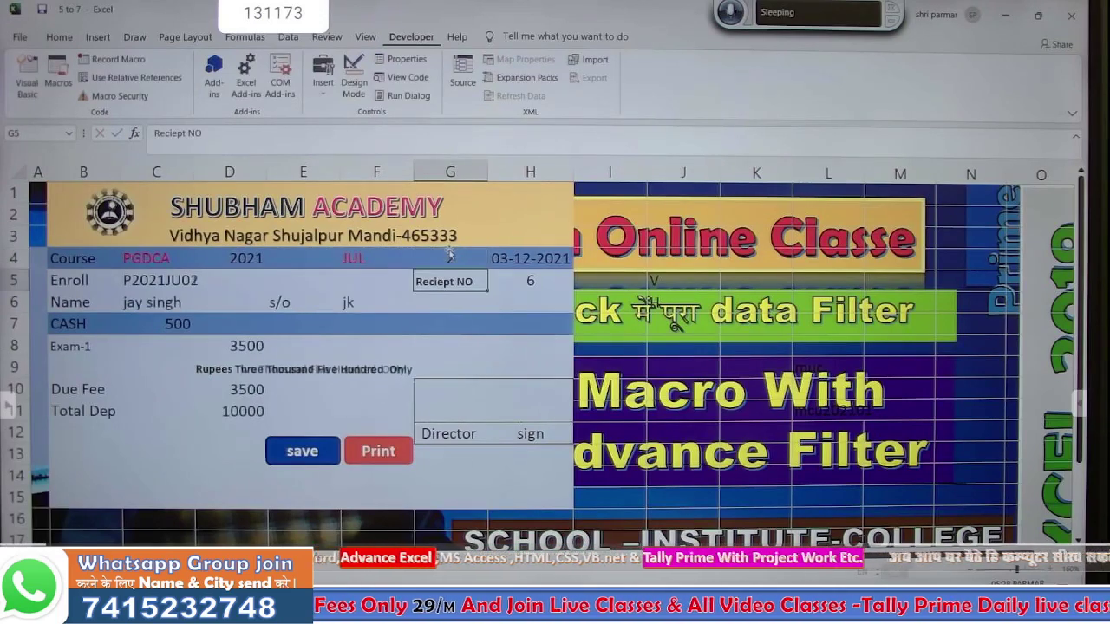
click(302, 451)
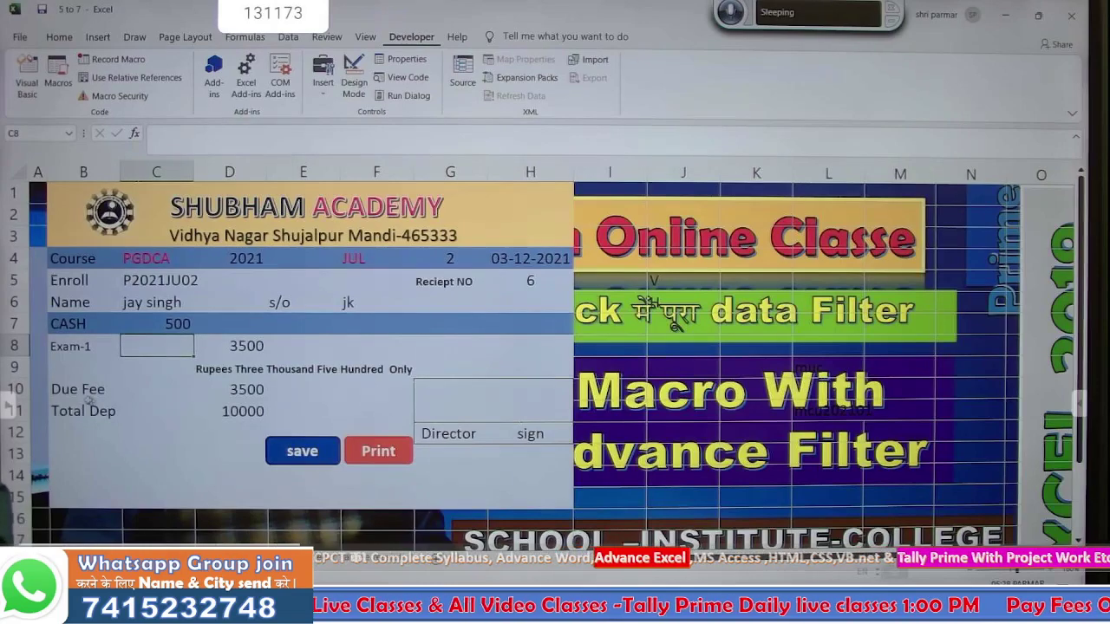
click(141, 379)
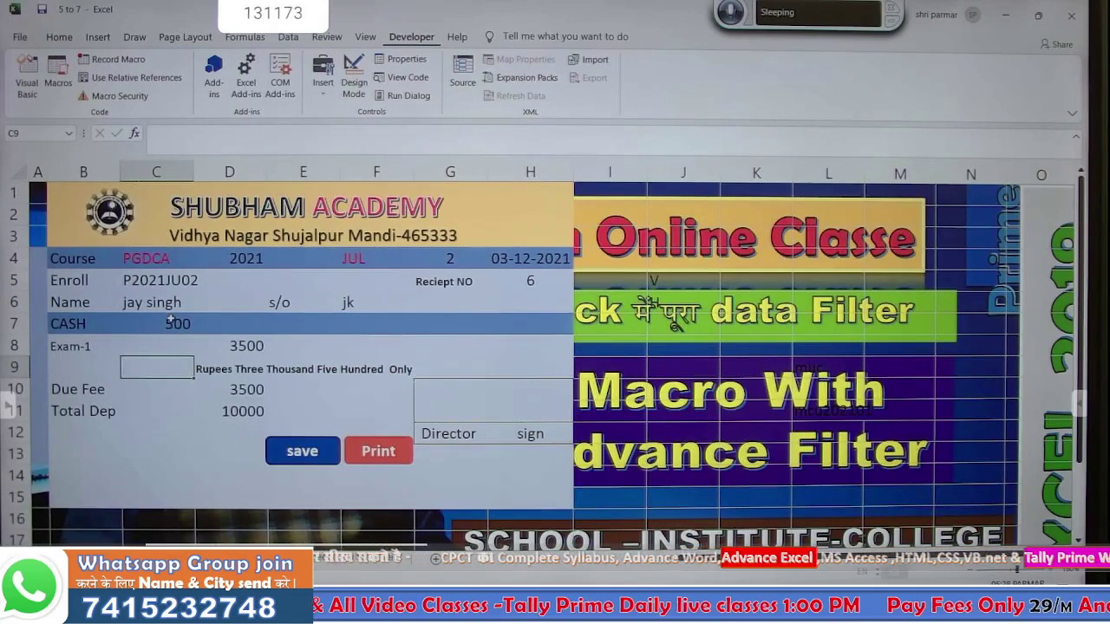
click(172, 321)
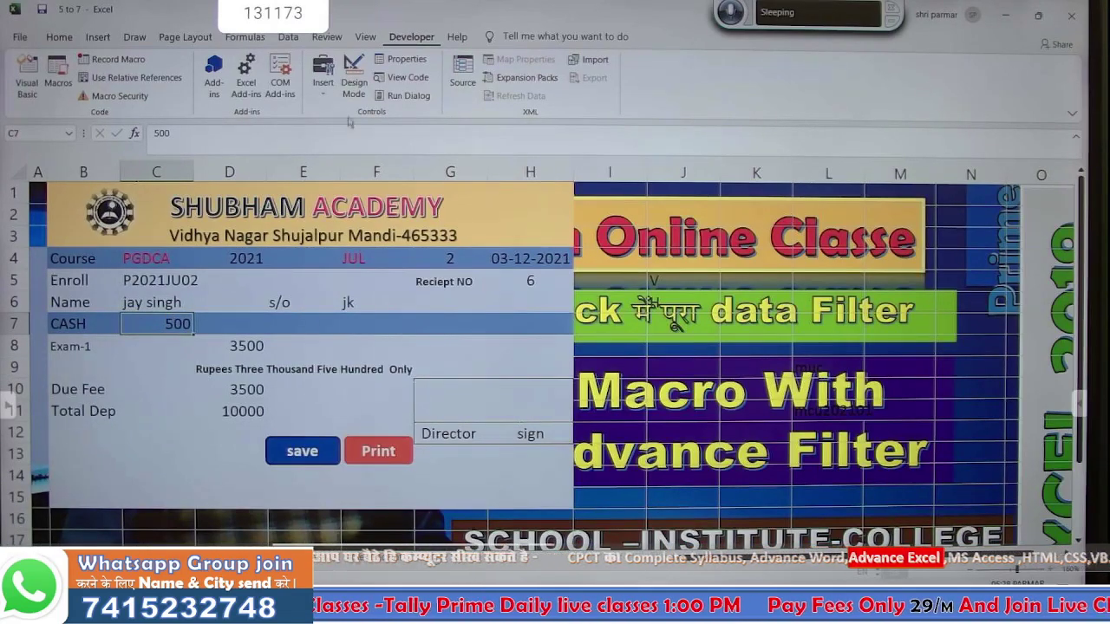
- Review the Macro Security settings and close them
click(98, 100)
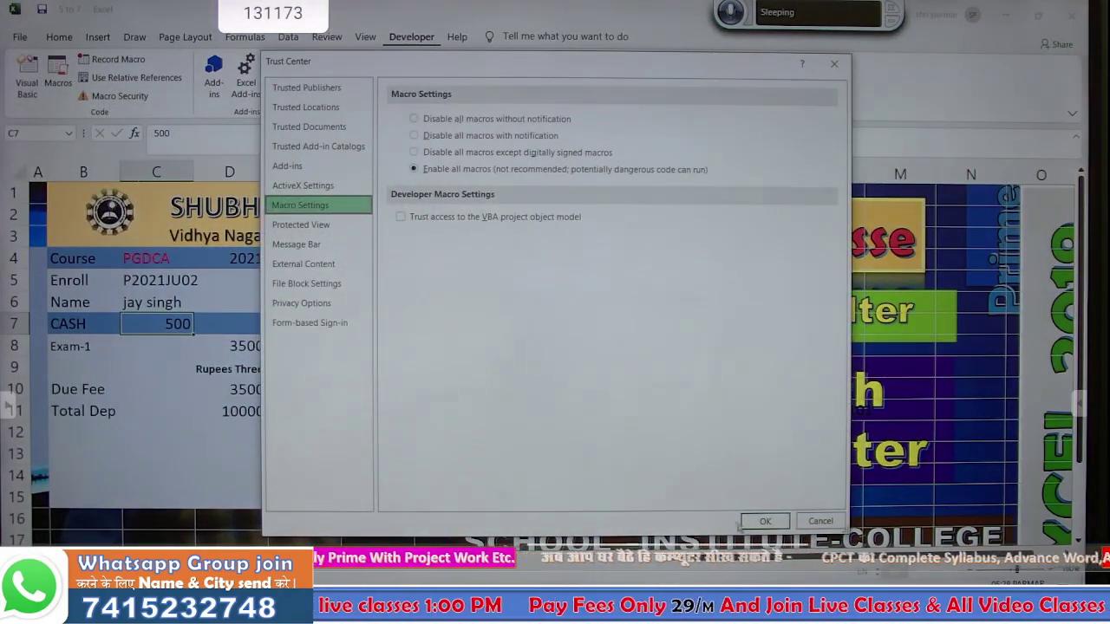
click(763, 521)
click(135, 361)
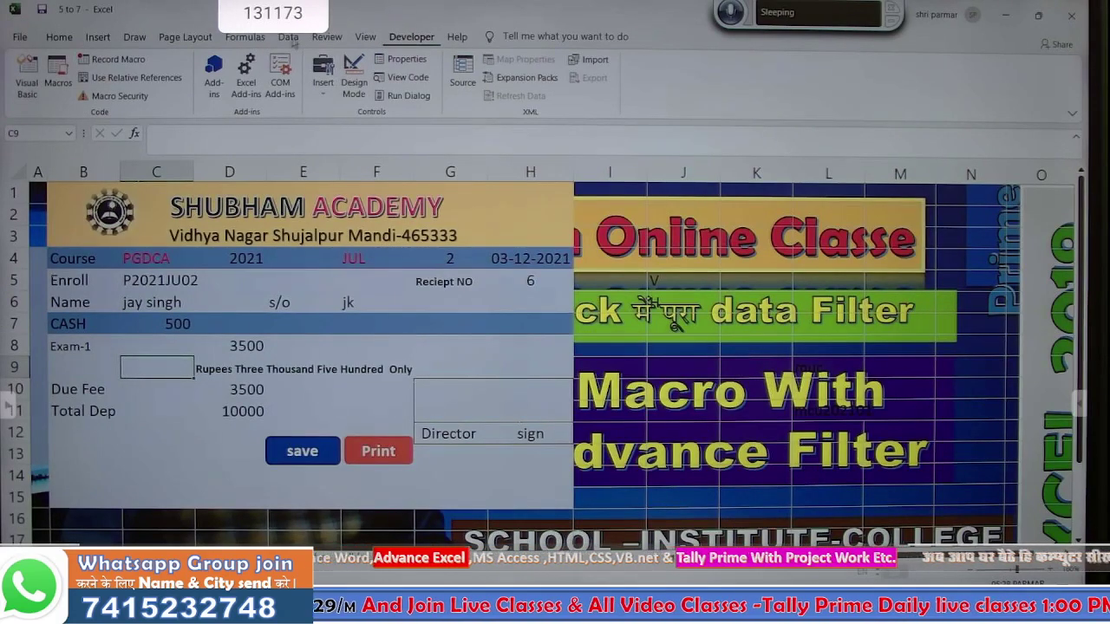
- Record a new macro named savefees and switch to the Database sheet
click(135, 61)
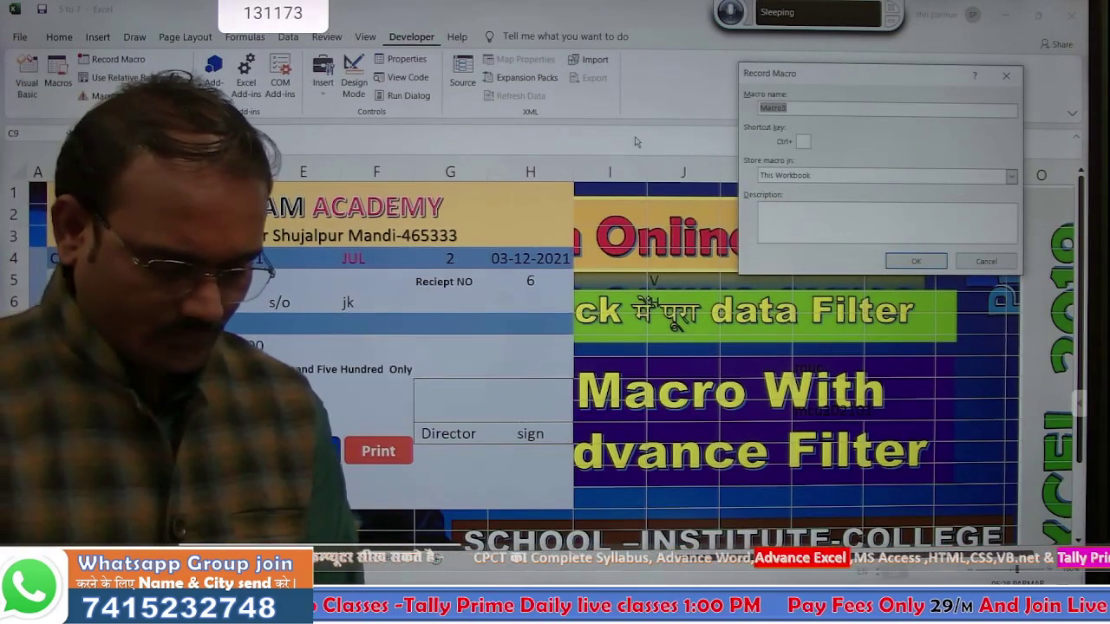
text(save)
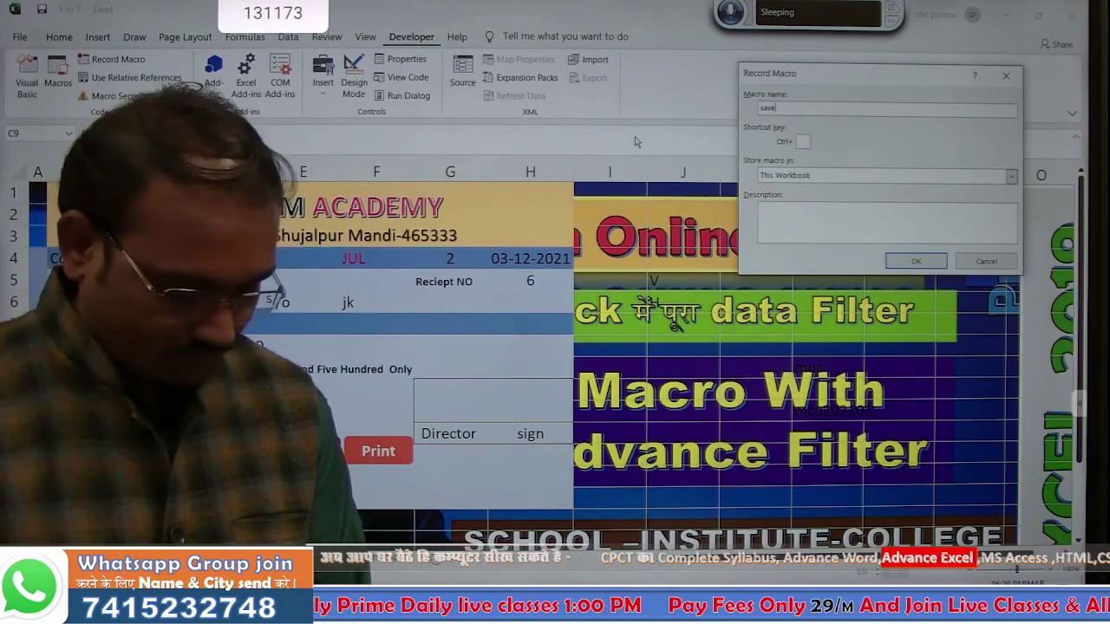
text(fees)
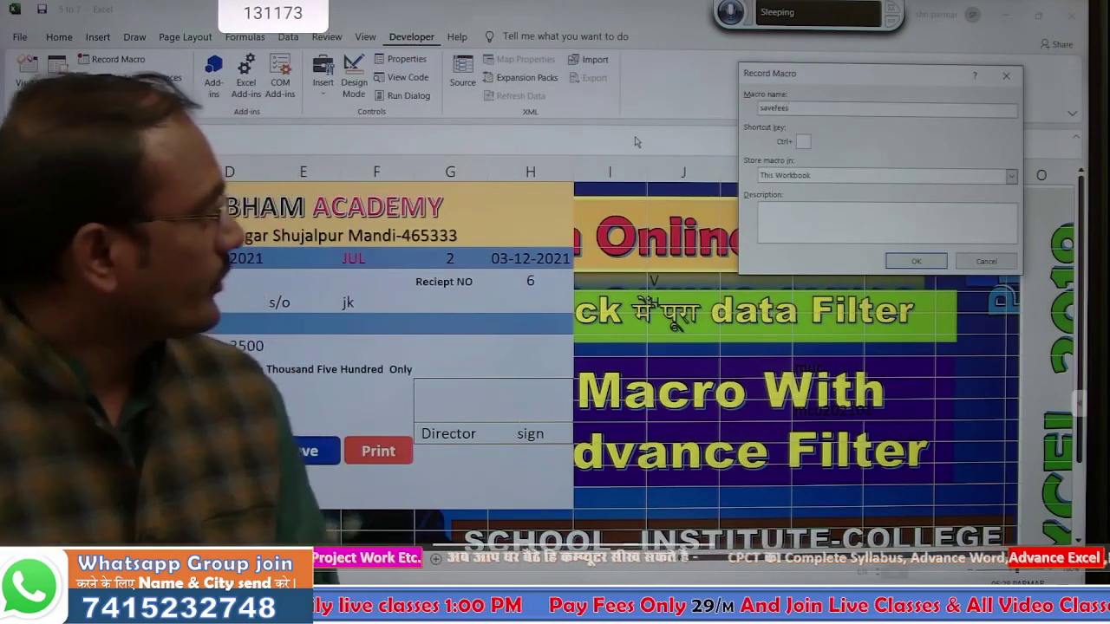
click(893, 261)
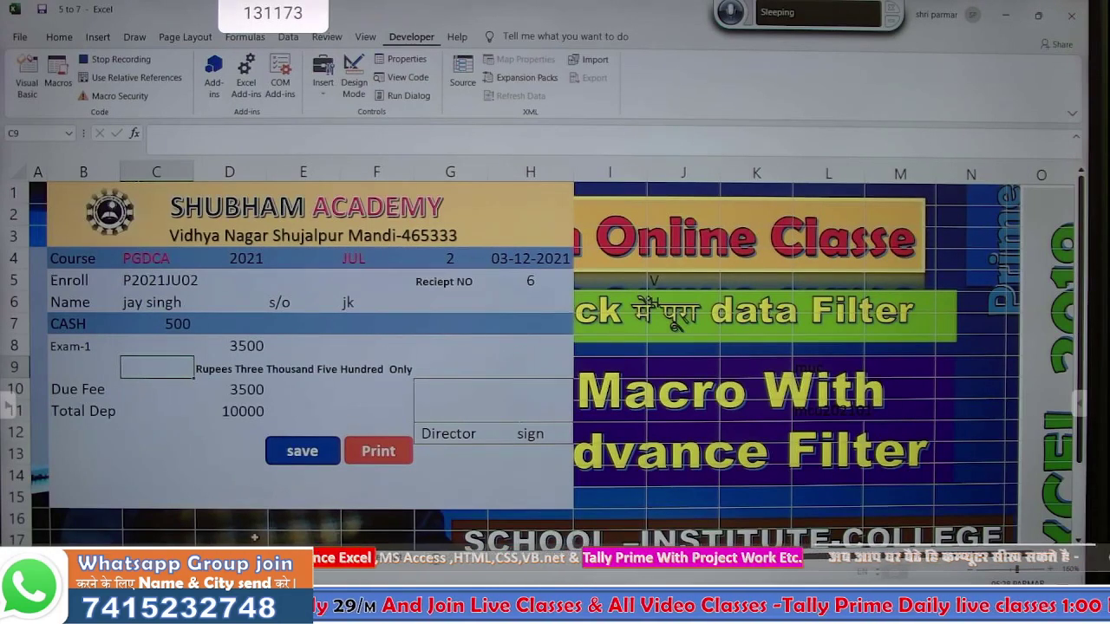
click(173, 556)
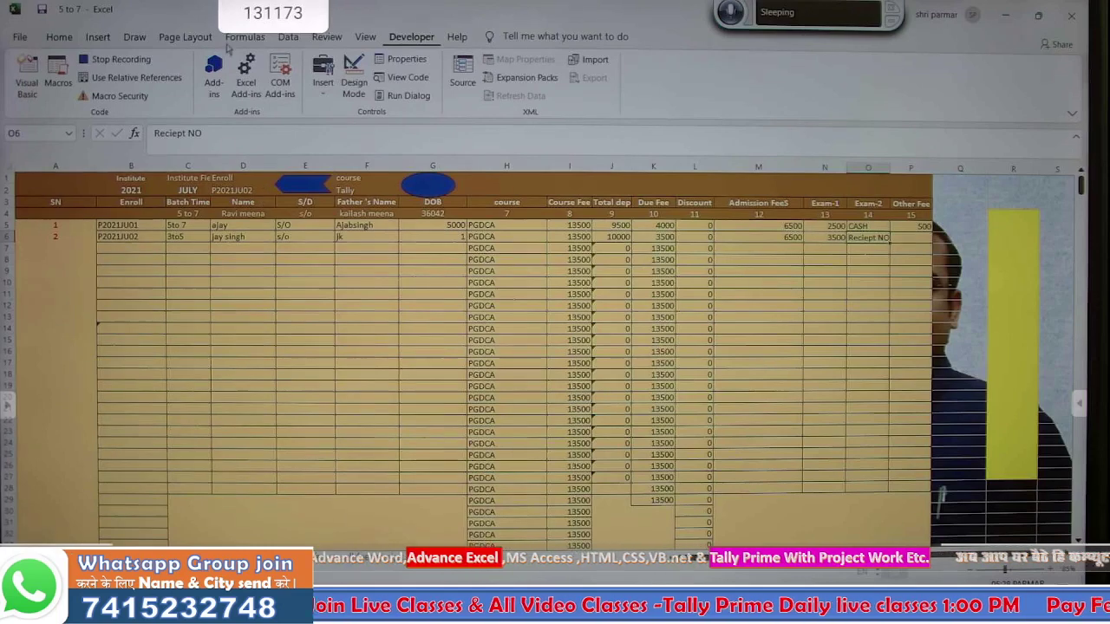
- Advanced-filter the database through column P with criteria D1:D2, then copy the 500 cash amount
click(288, 38)
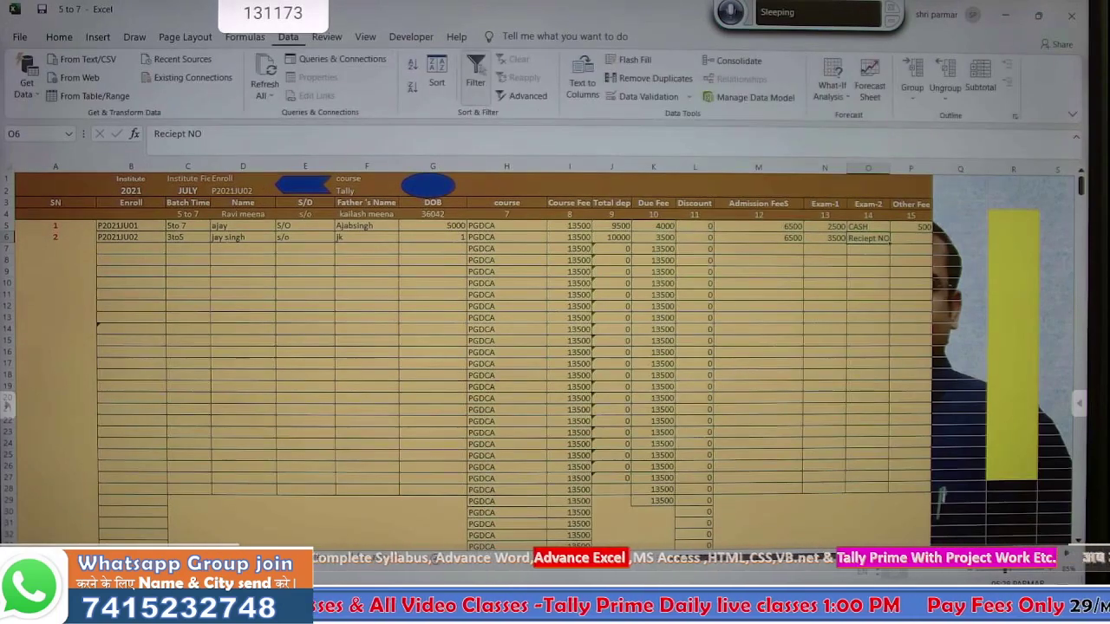
click(513, 97)
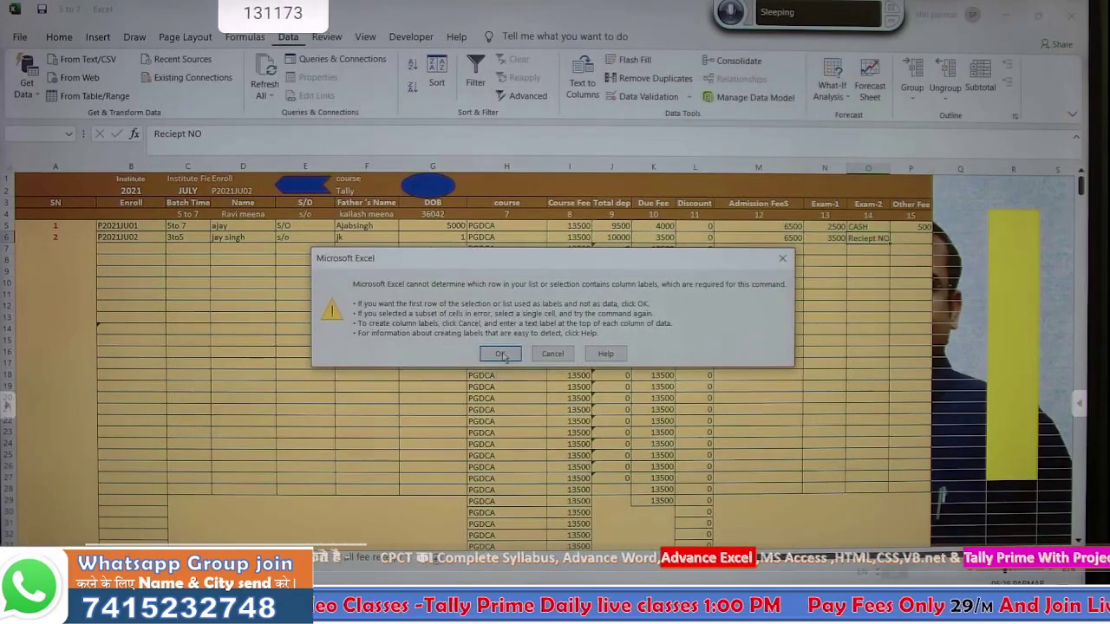
click(494, 353)
drag(44, 204, 424, 284)
drag(798, 327, 908, 265)
text(00000)
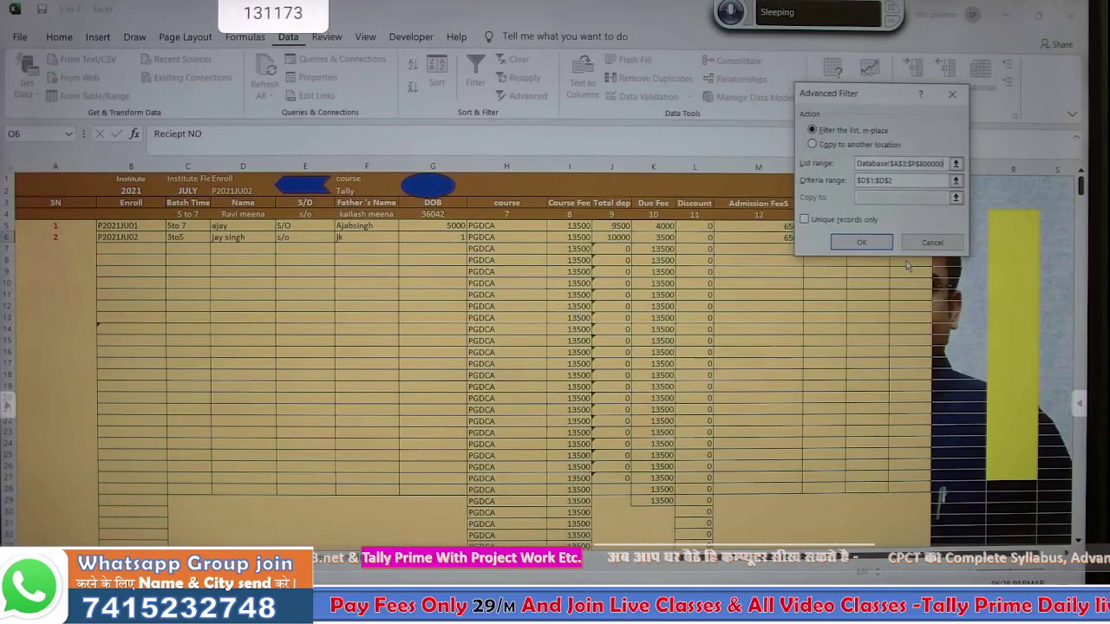
click(899, 183)
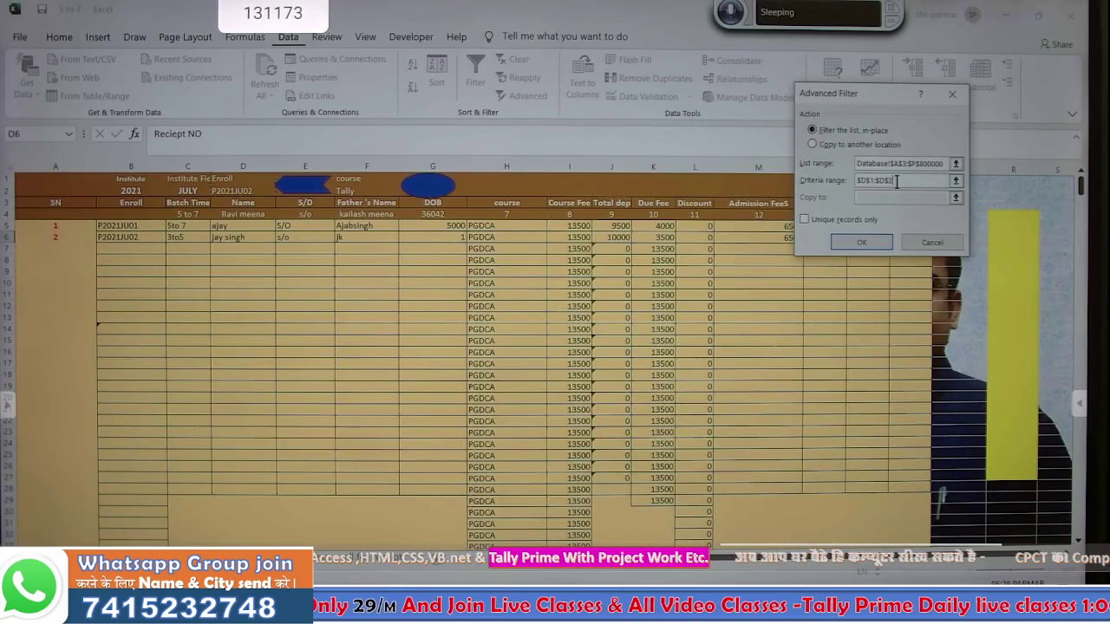
key(BackSpace)
key(BackSpace)
key(BackSpace)
key(BackSpace)
key(BackSpace)
key(BackSpace)
key(BackSpace)
key(BackSpace)
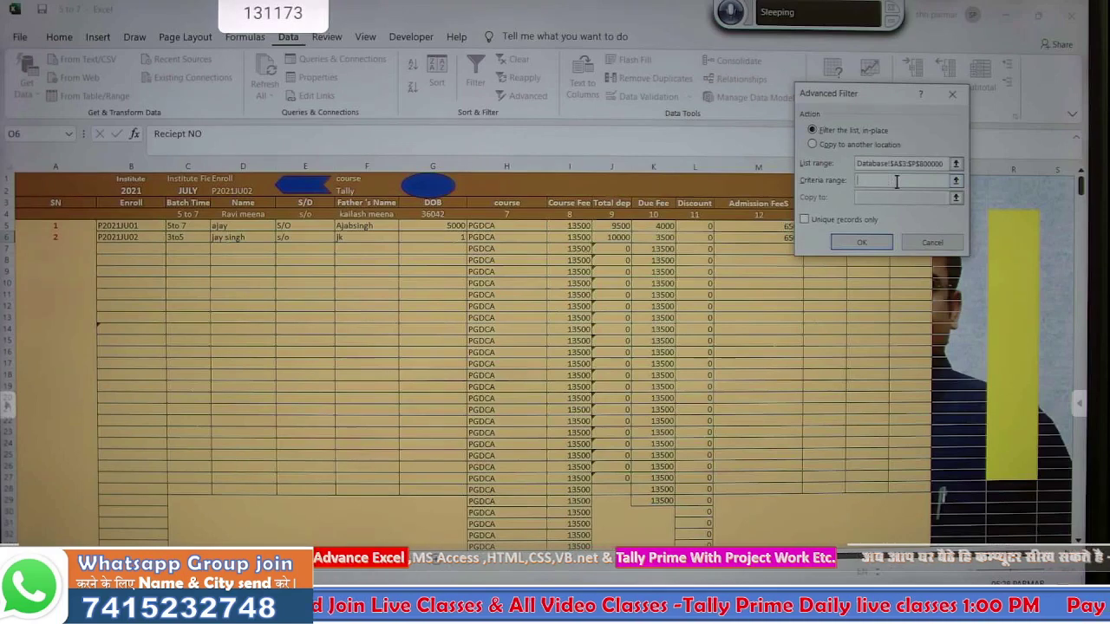
drag(225, 179, 229, 189)
click(859, 241)
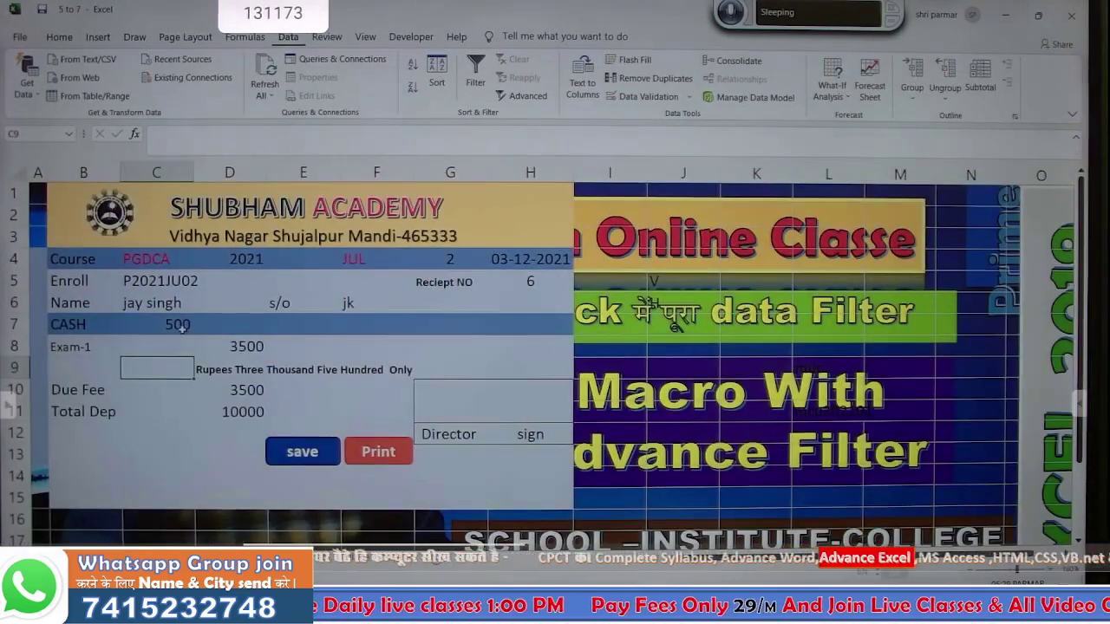
click(182, 326)
key(ctrl+c)
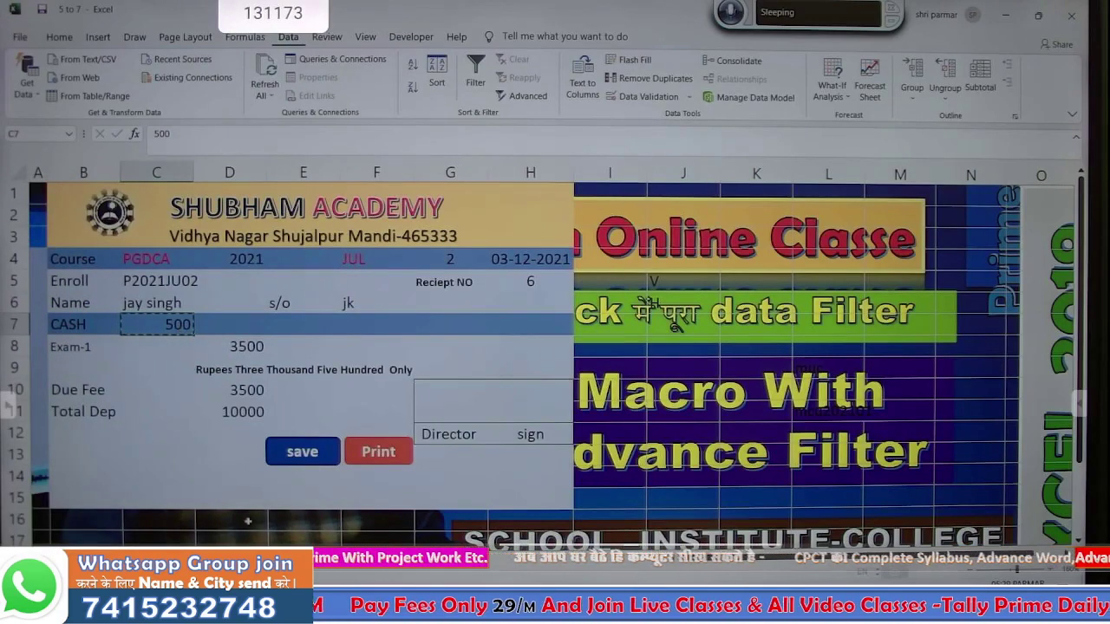
- With Use Relative References on, move from C1 to the student's Other Fee cell P6
click(259, 553)
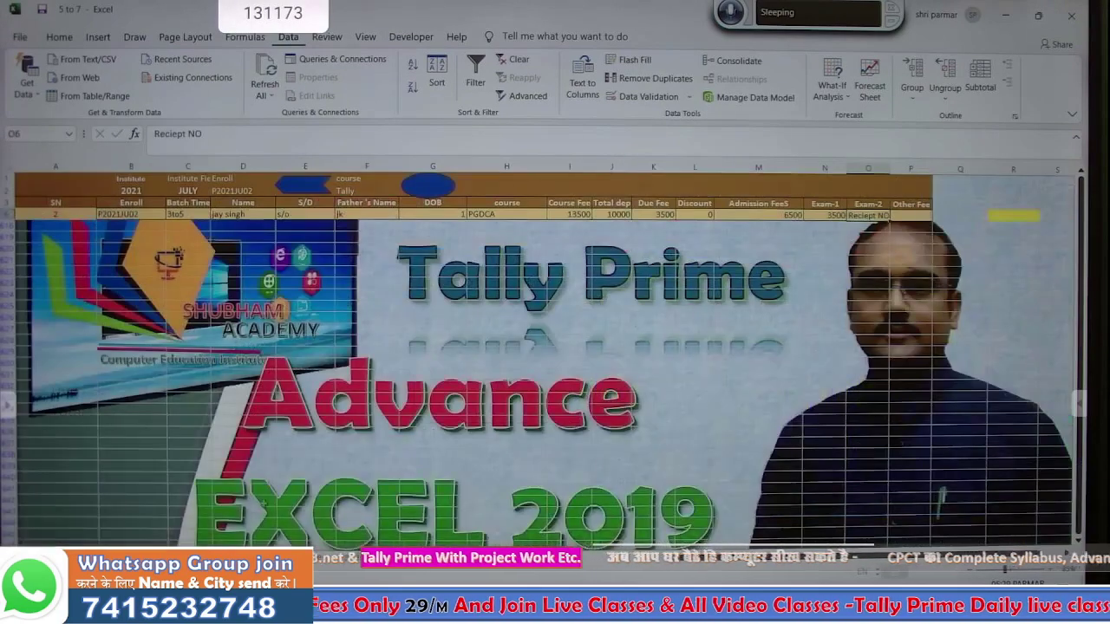
click(189, 178)
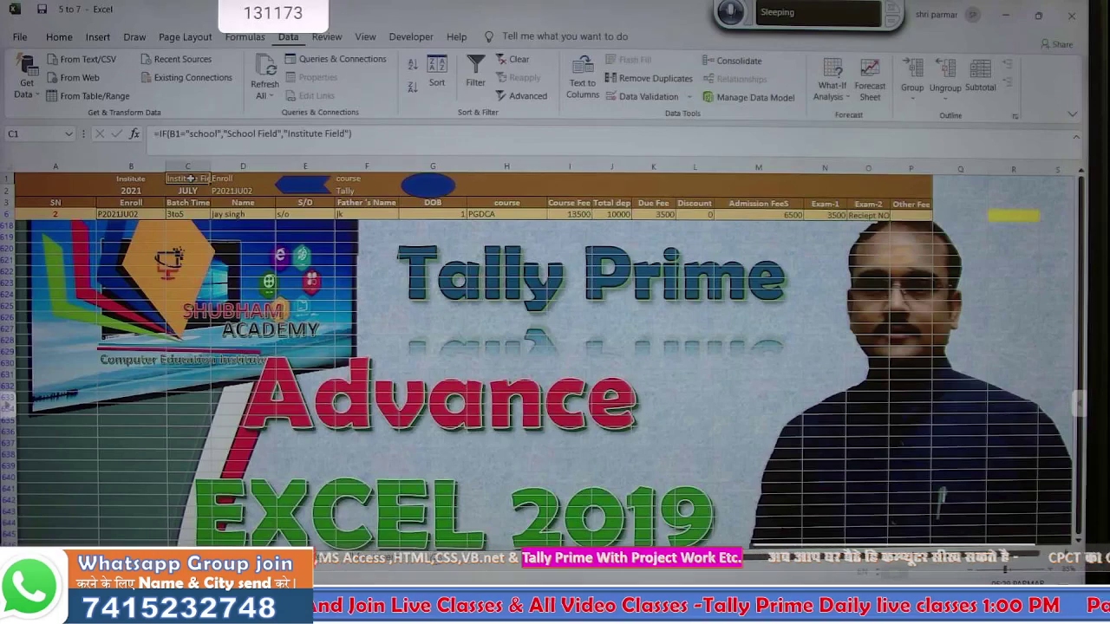
key(ctrl+Down)
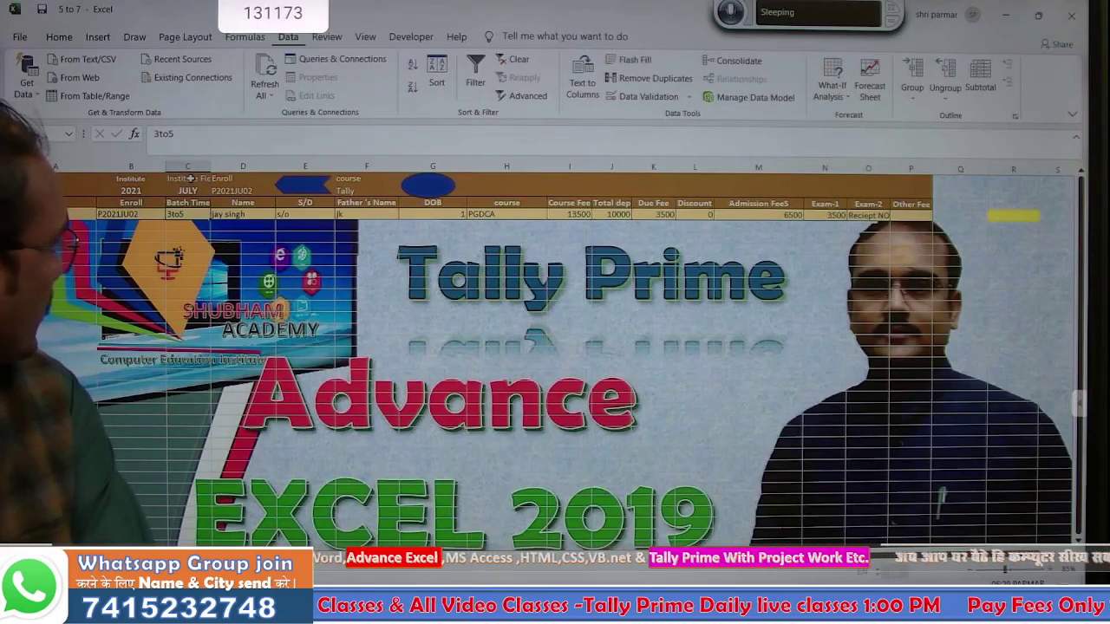
key(ctrl+Right)
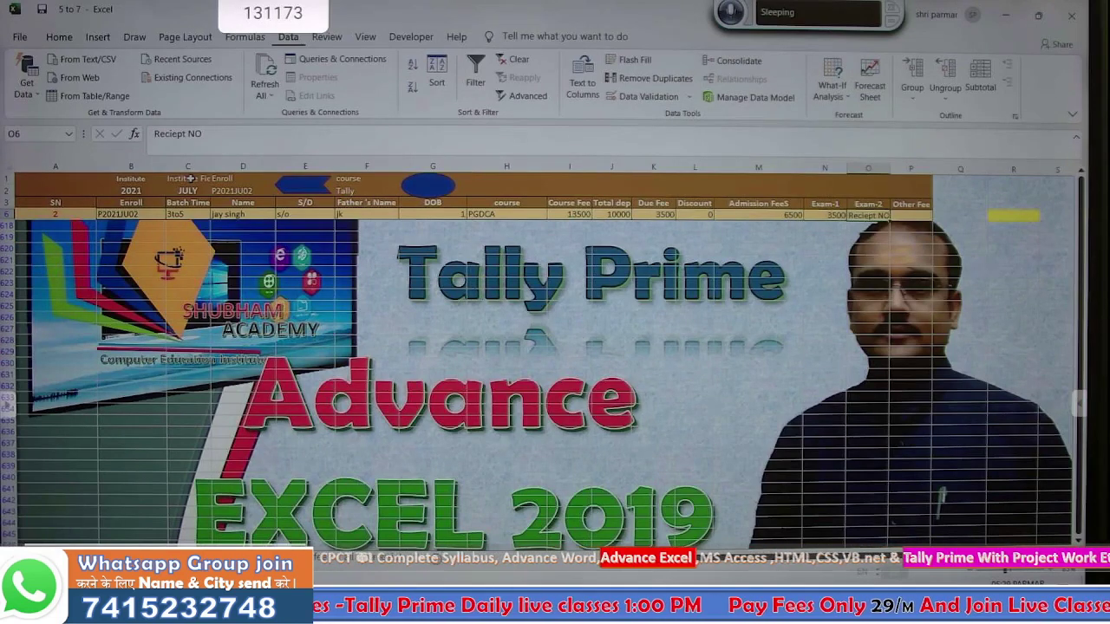
click(411, 37)
click(138, 77)
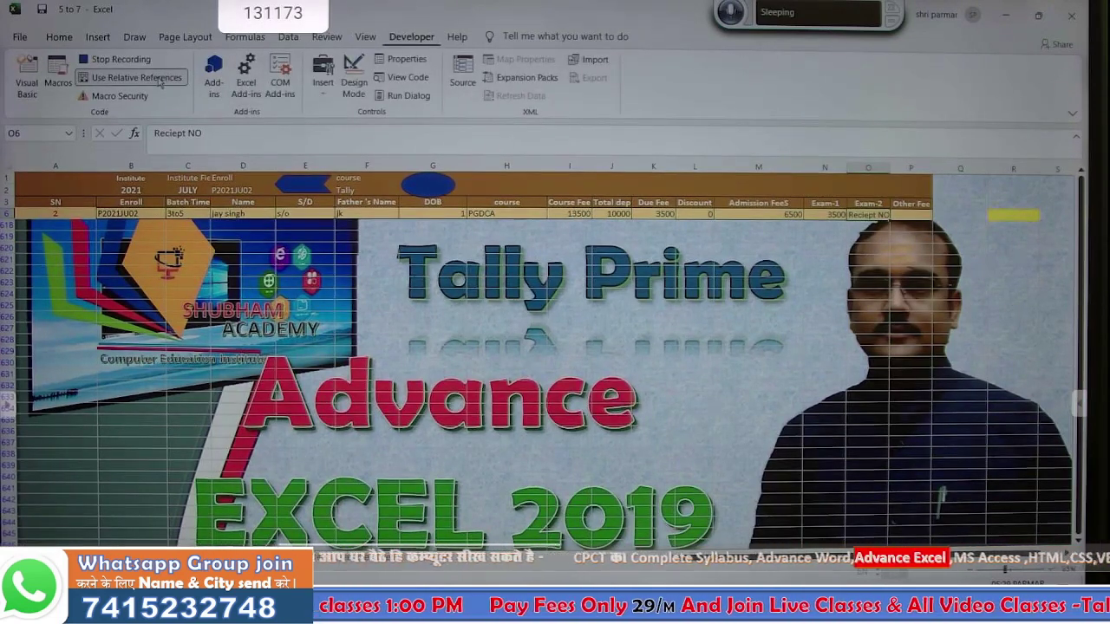
key(Right)
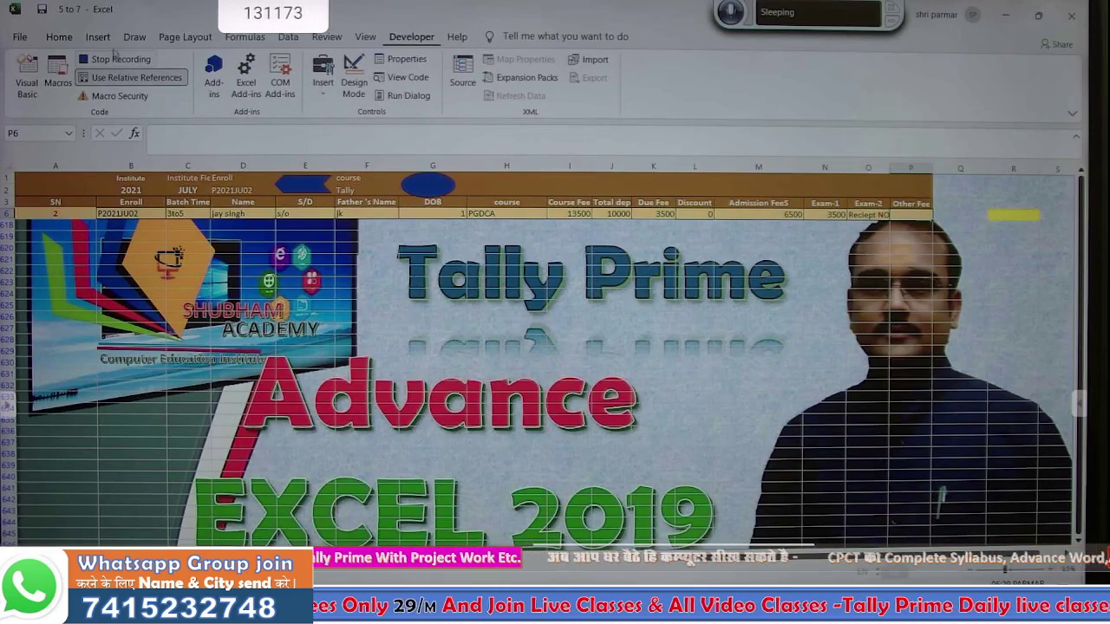
- Paste 500 into P6 as a plain value
click(57, 37)
click(25, 99)
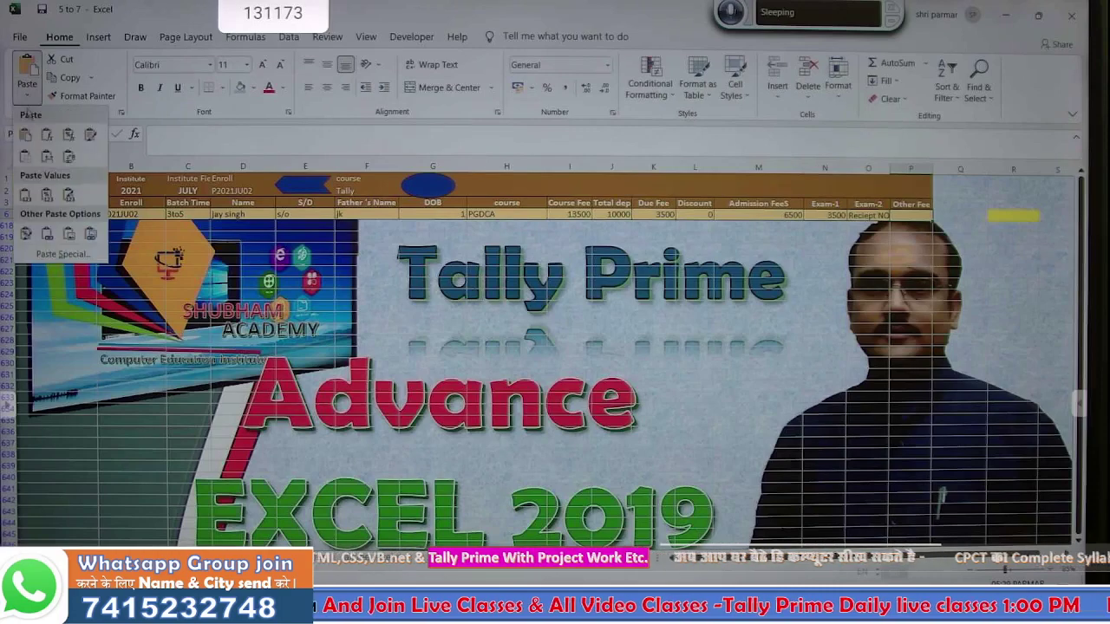
click(27, 196)
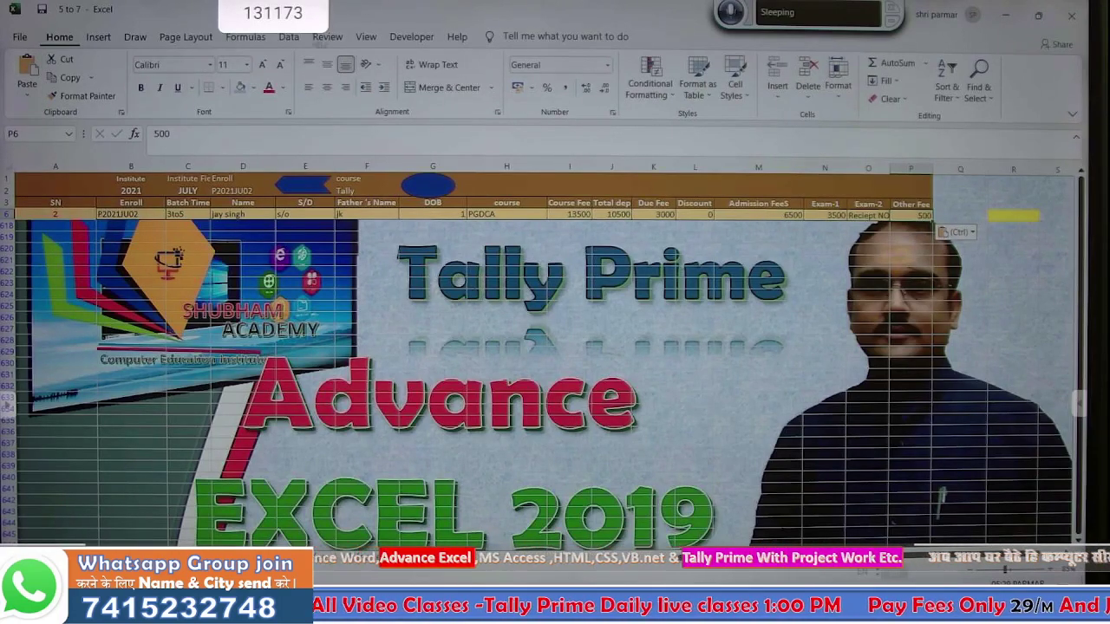
click(395, 37)
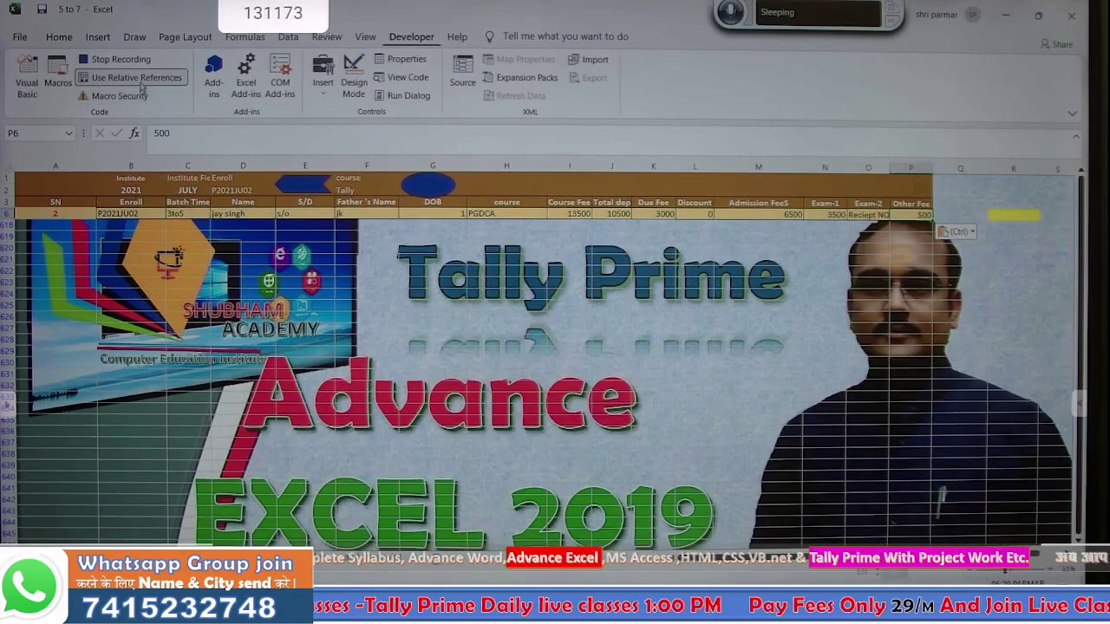
- Clear the database filter so all student rows show again
click(289, 37)
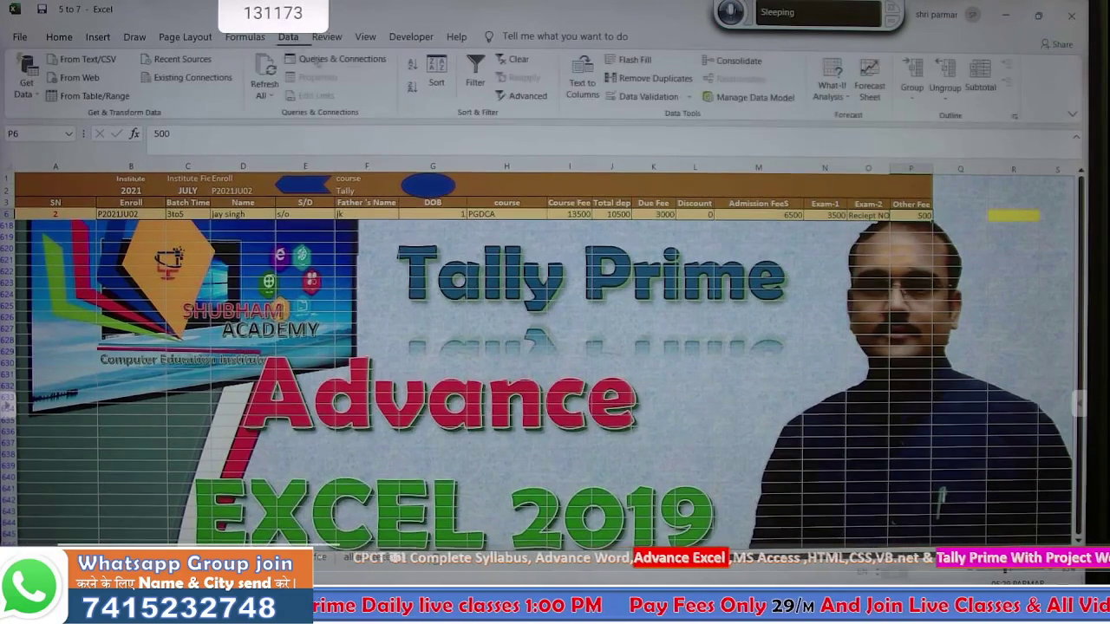
click(512, 59)
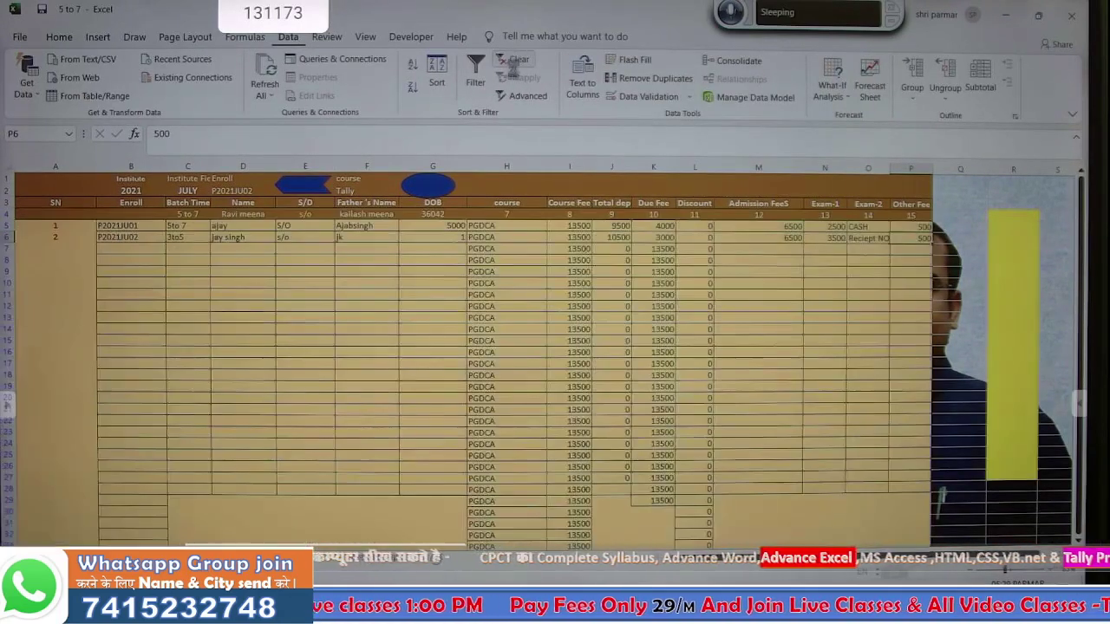
key(Down)
key(Down)
key(Down)
key(Down)
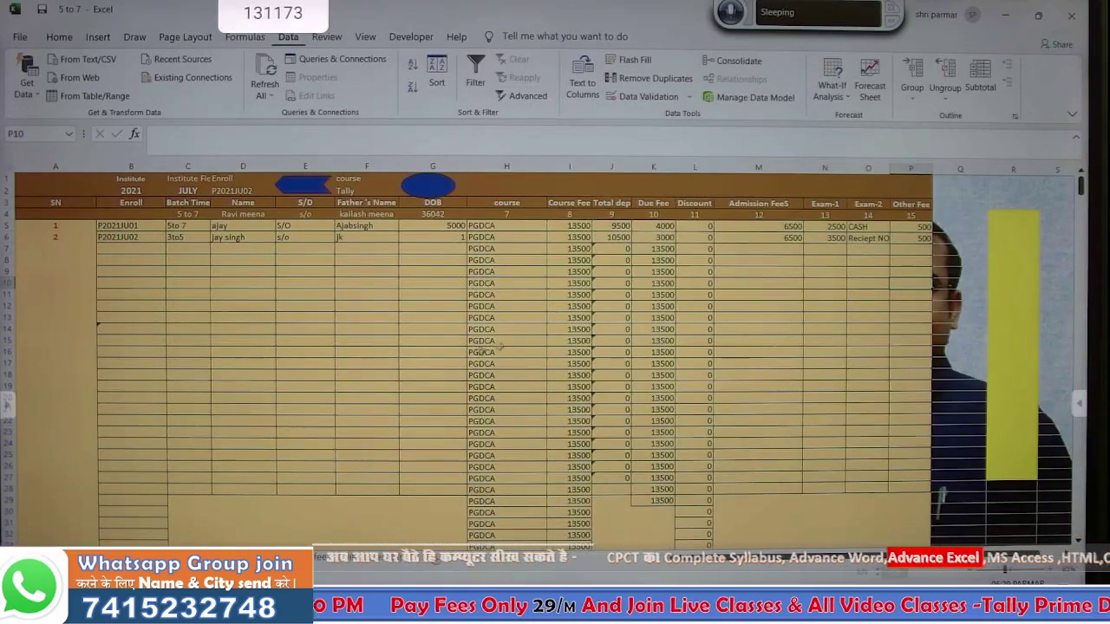
- Return to the fee receipt at C9, stop the macro recording, and bring up the save shape's menu
click(379, 558)
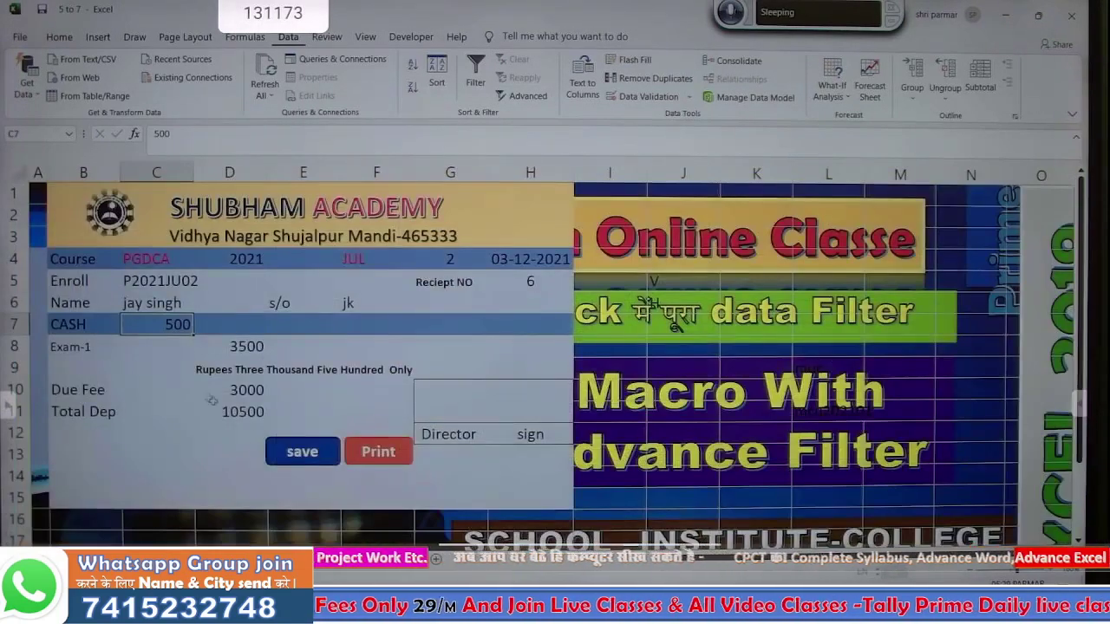
click(165, 360)
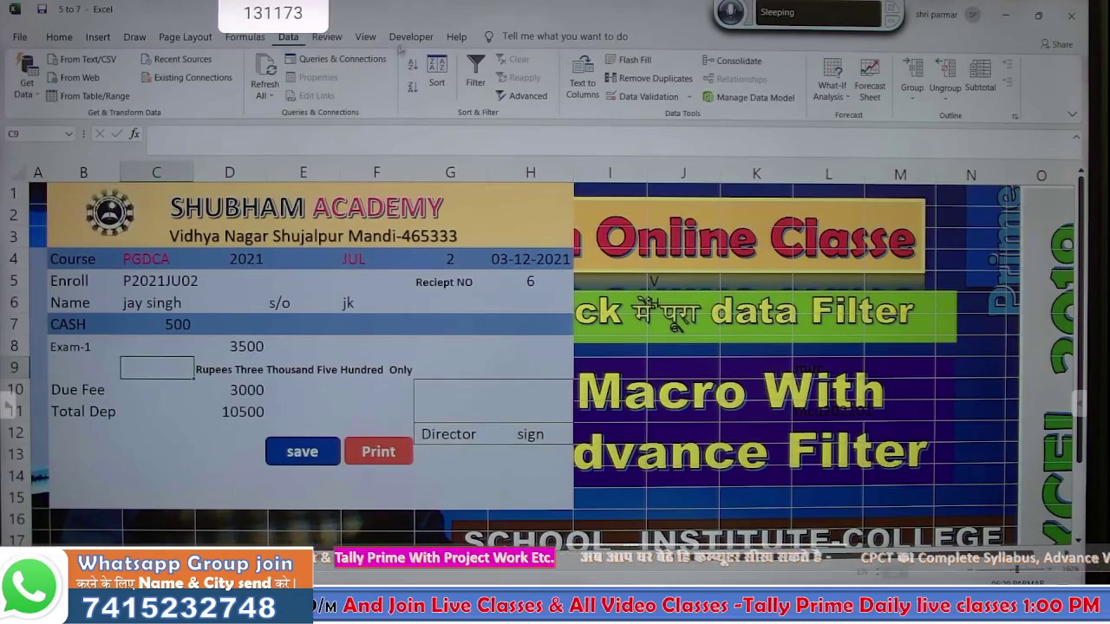
click(407, 41)
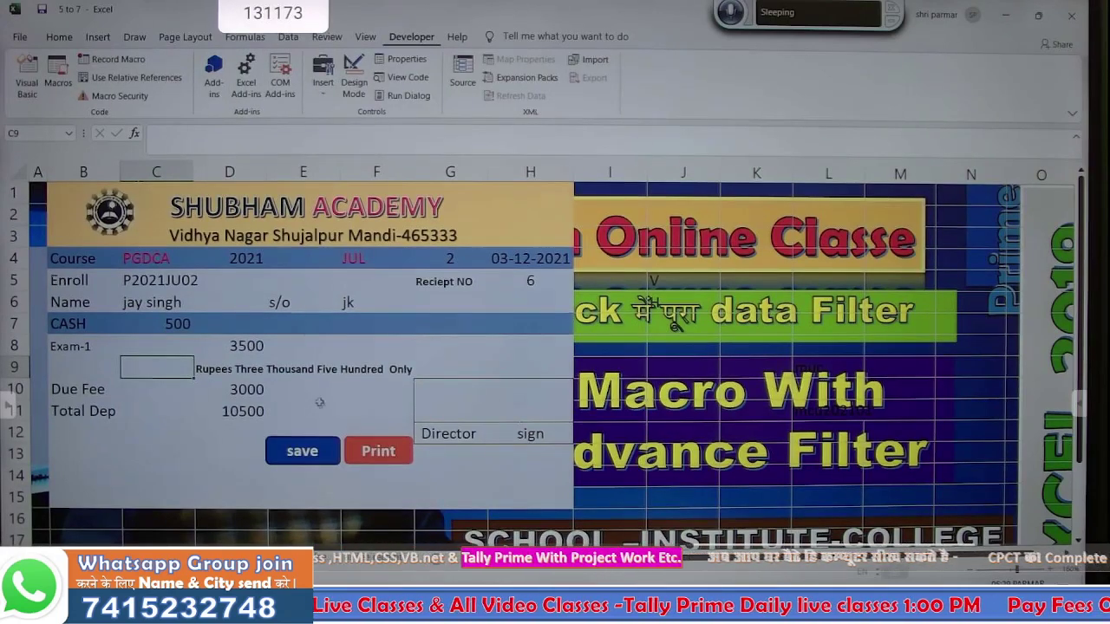
right_click(317, 452)
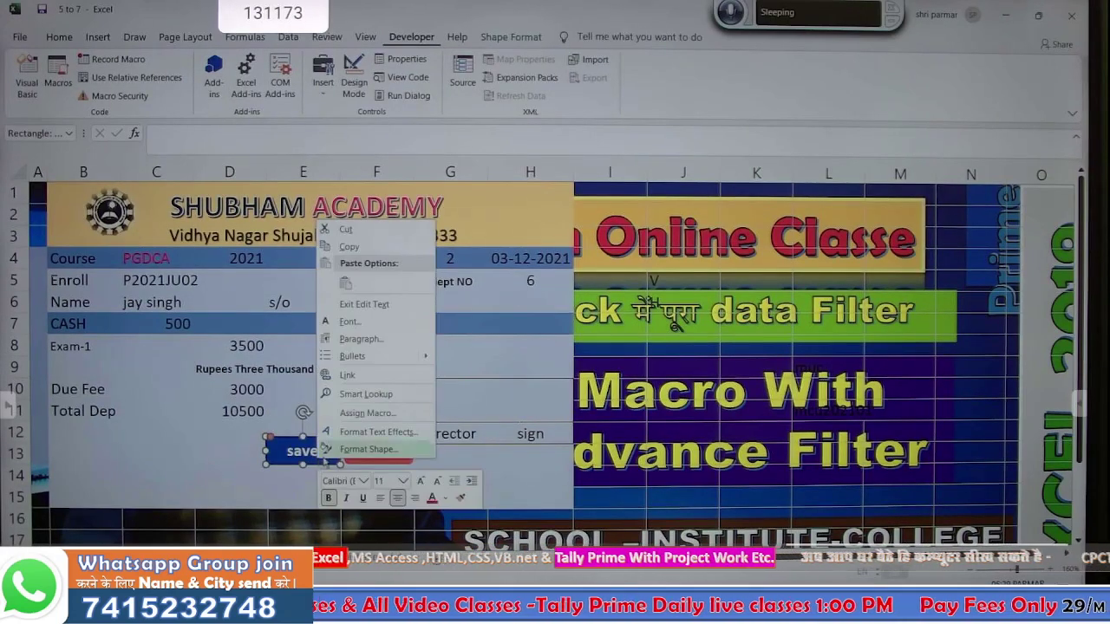
- Assign the savefees macro to the save shape, run it, and check the database sheet
click(362, 413)
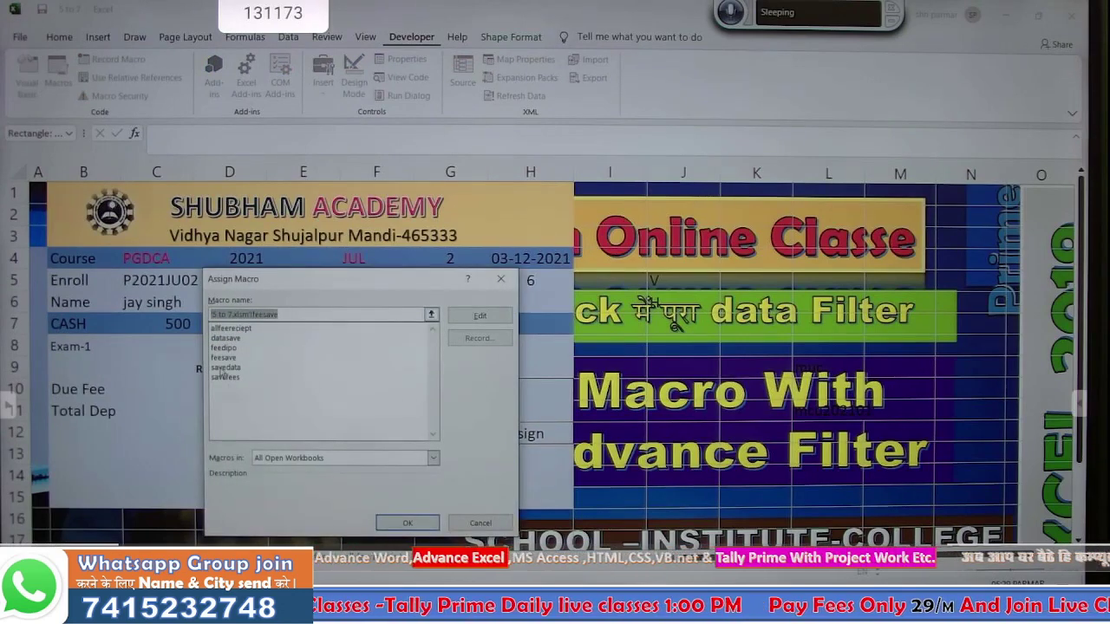
click(224, 379)
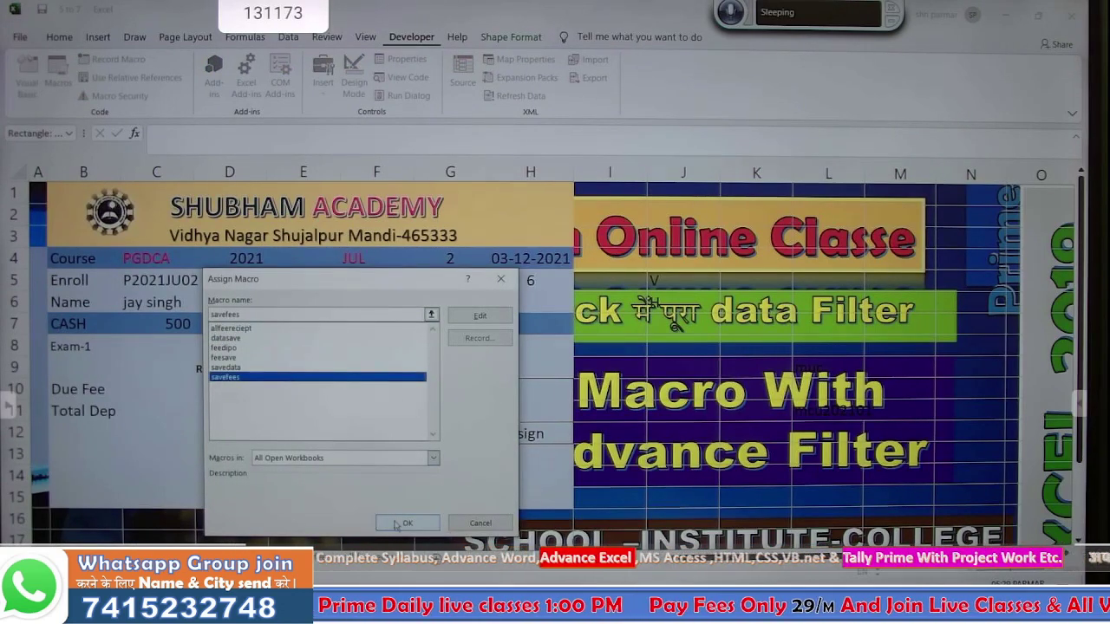
click(403, 524)
click(157, 433)
click(289, 450)
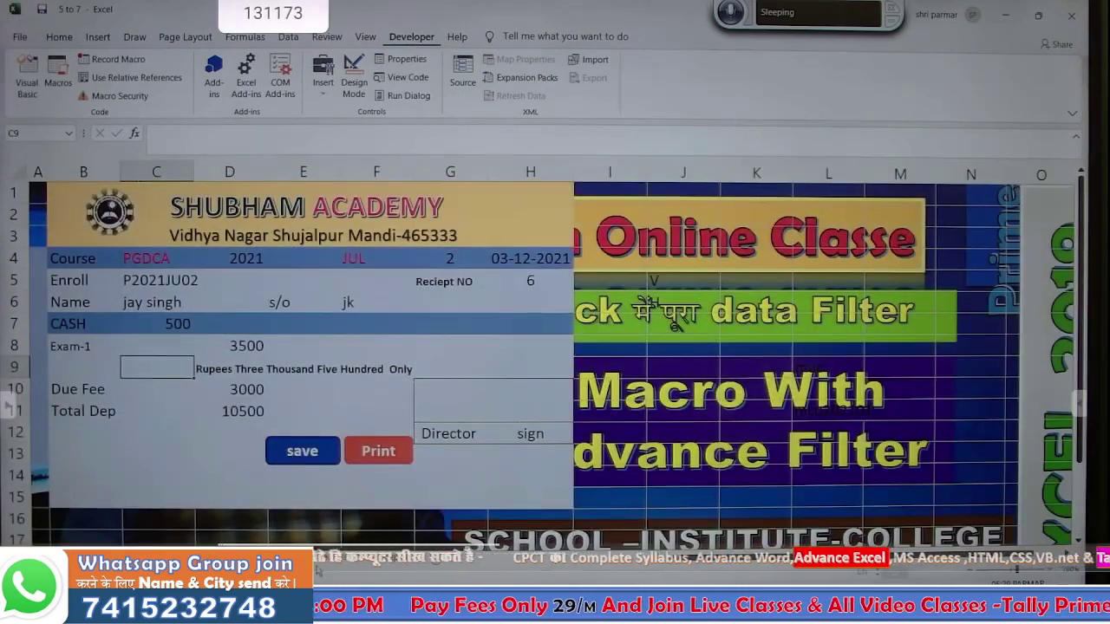
click(335, 558)
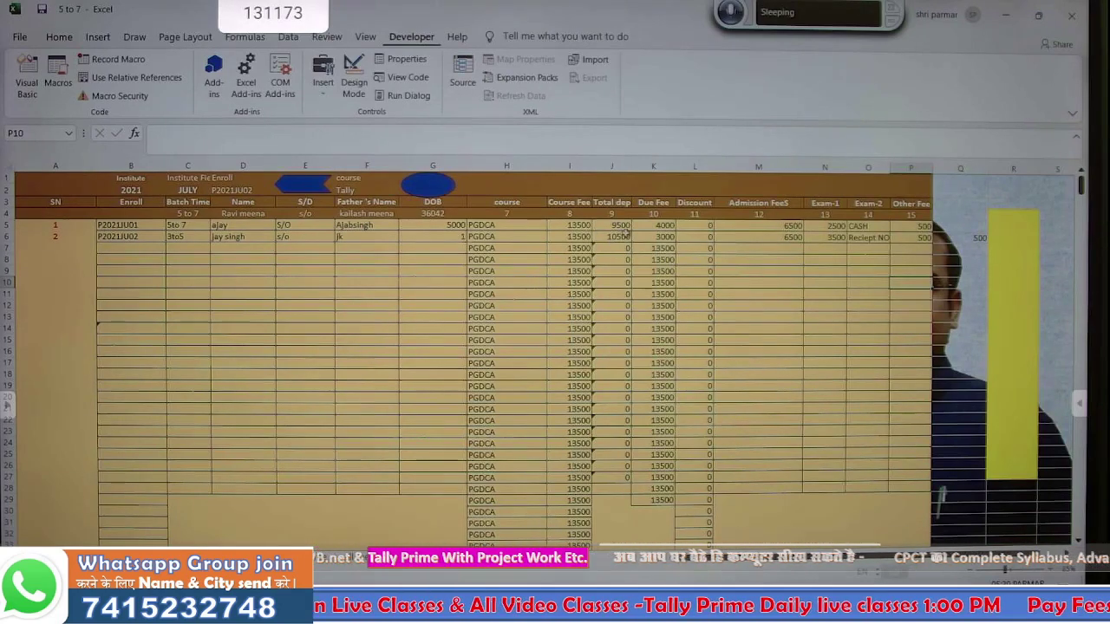
- Widen the J6 Total dep formula =SUM(M6:P6) over more fee columns and fill it down
click(613, 236)
text(=SUM(M6:P6))
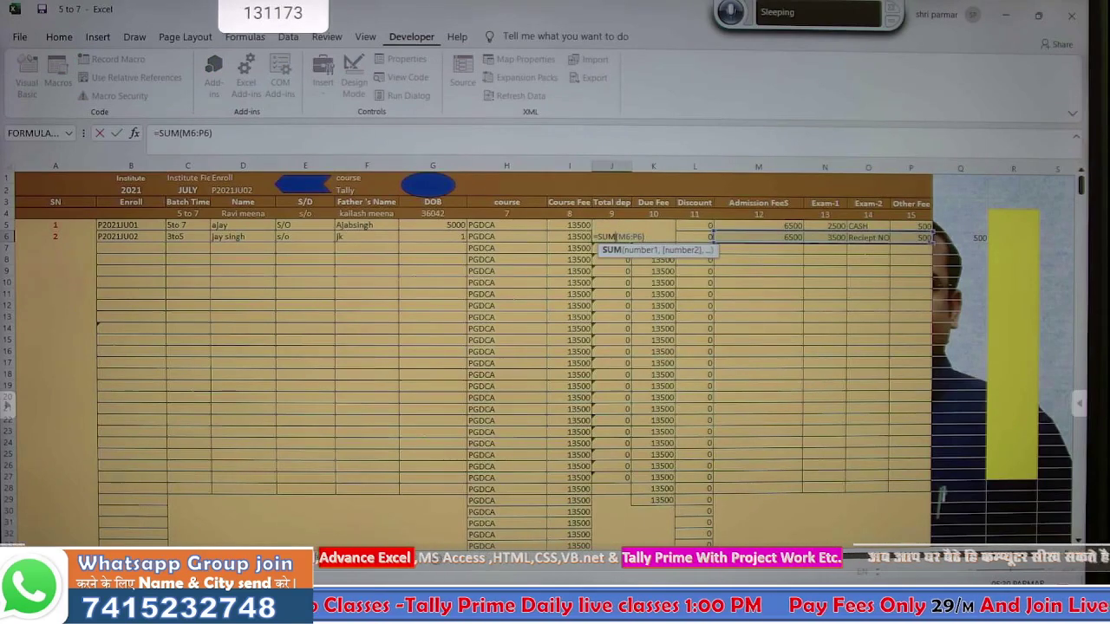
drag(933, 242, 1075, 249)
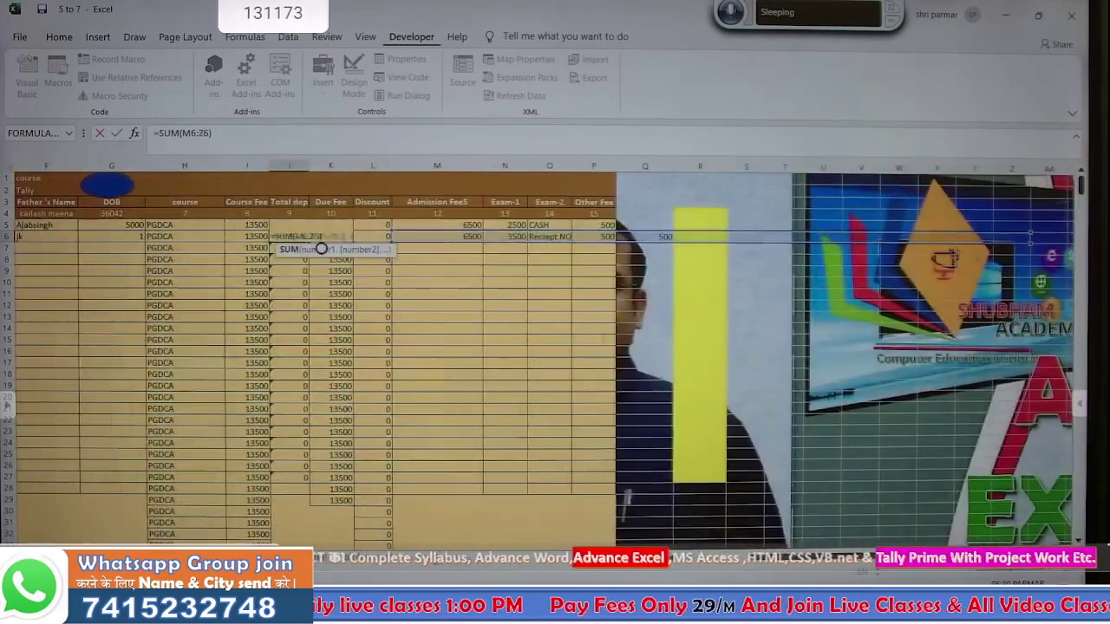
key(Return)
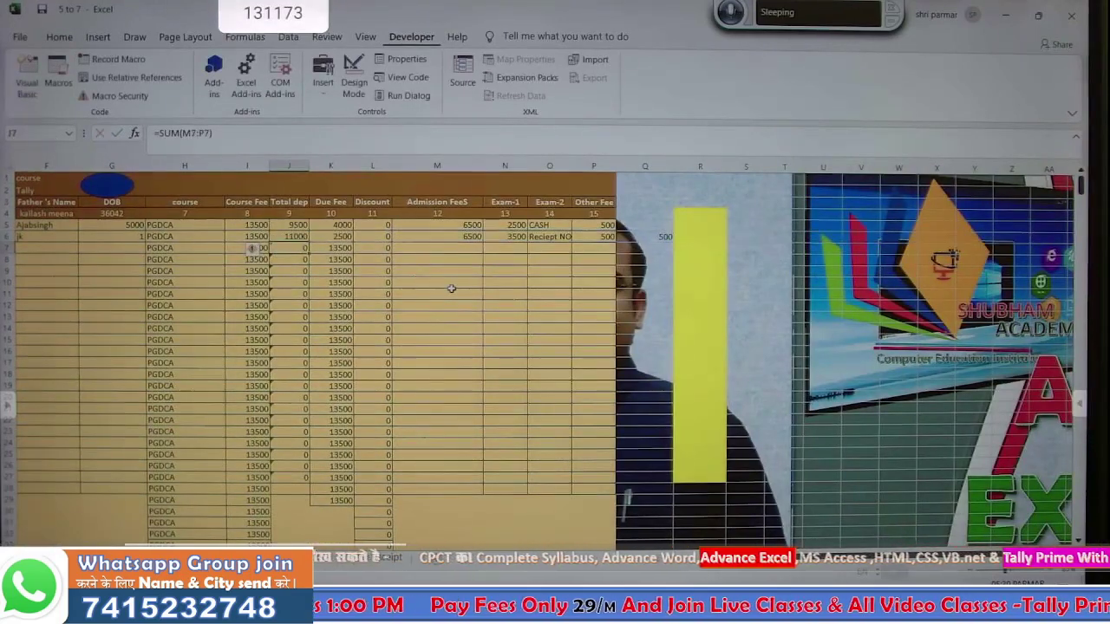
click(299, 235)
double_click(309, 242)
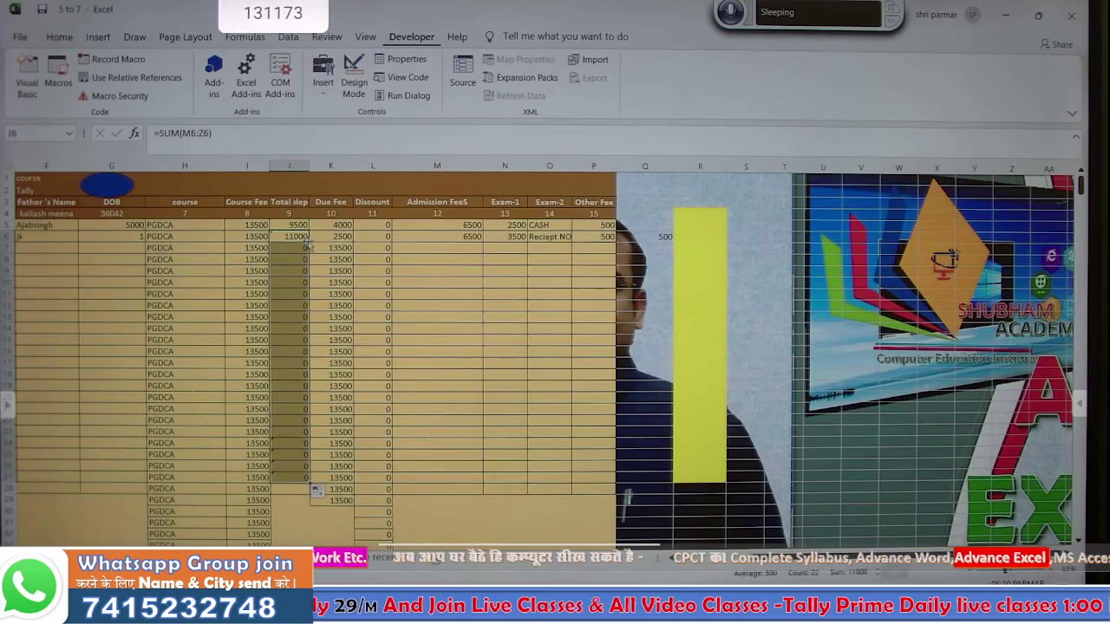
scroll(299, 436, down, 4)
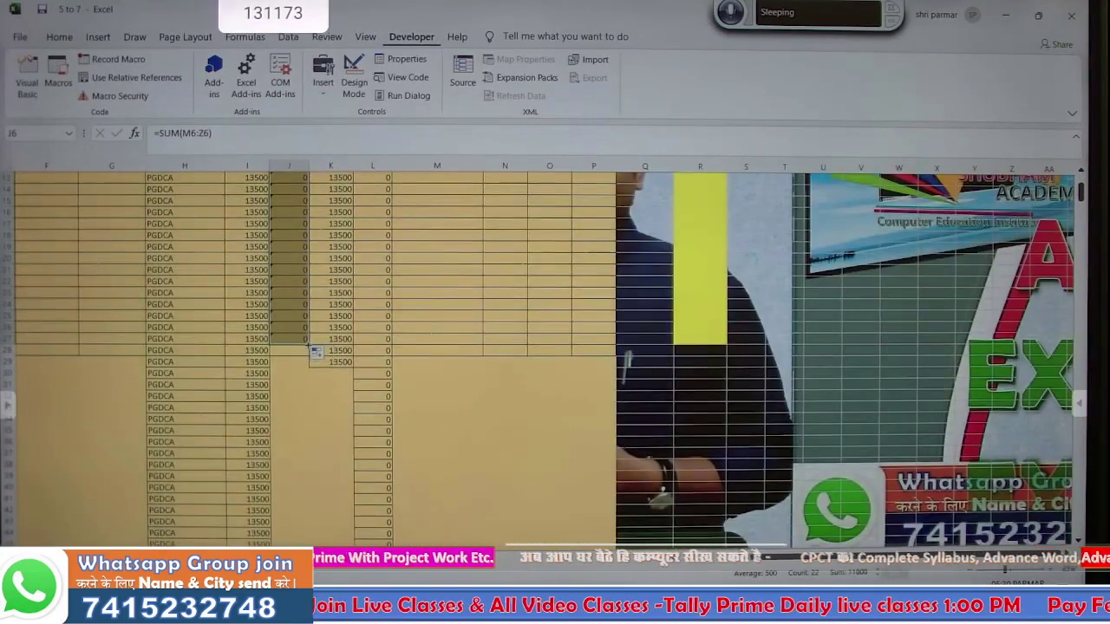
scroll(307, 347, down, 10)
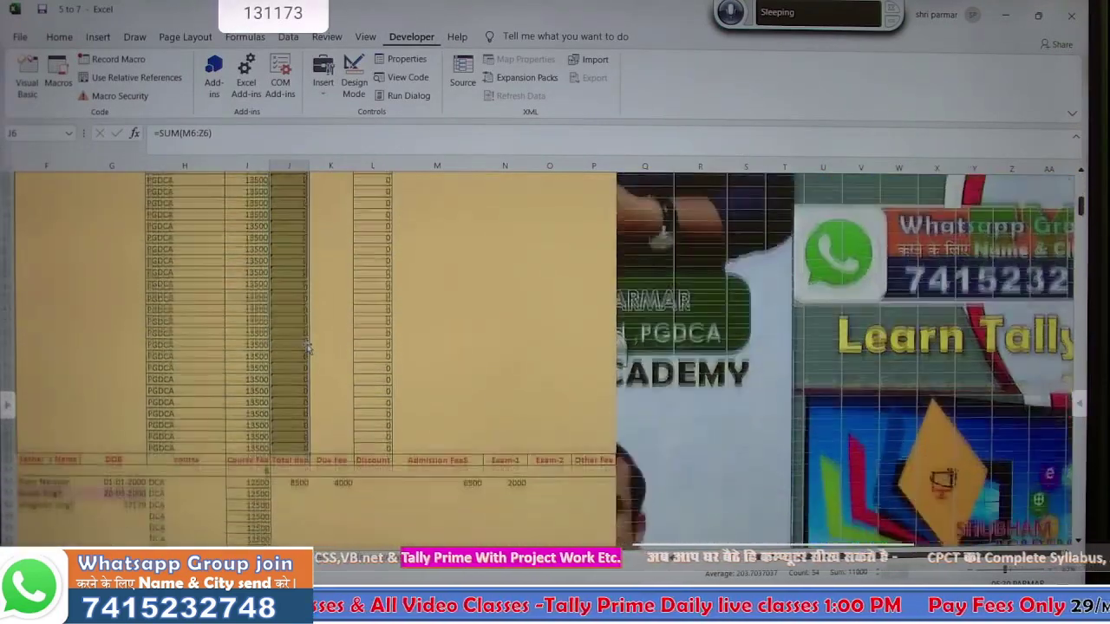
- Extend the J62 SUM through column Z, fill it down column J, and return to the receipt
click(299, 397)
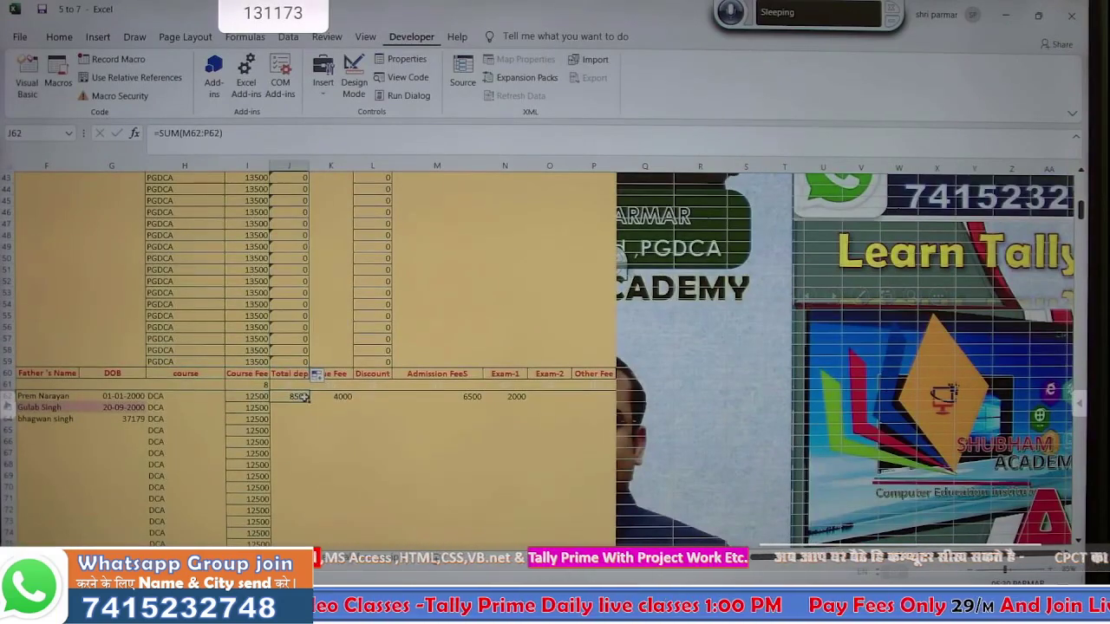
double_click(301, 396)
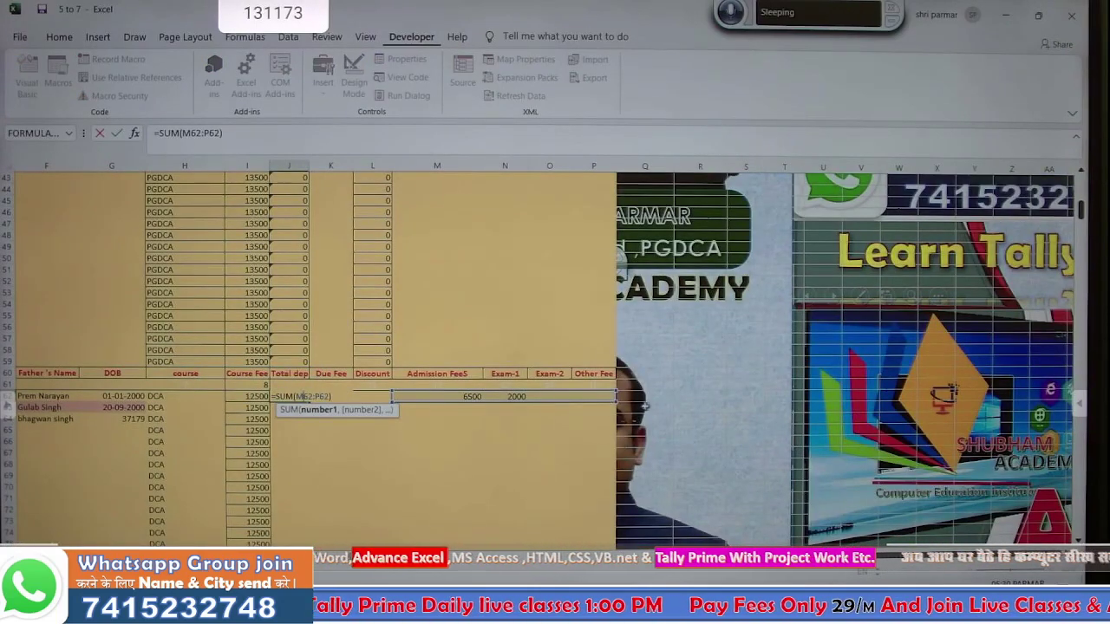
drag(615, 402, 1045, 395)
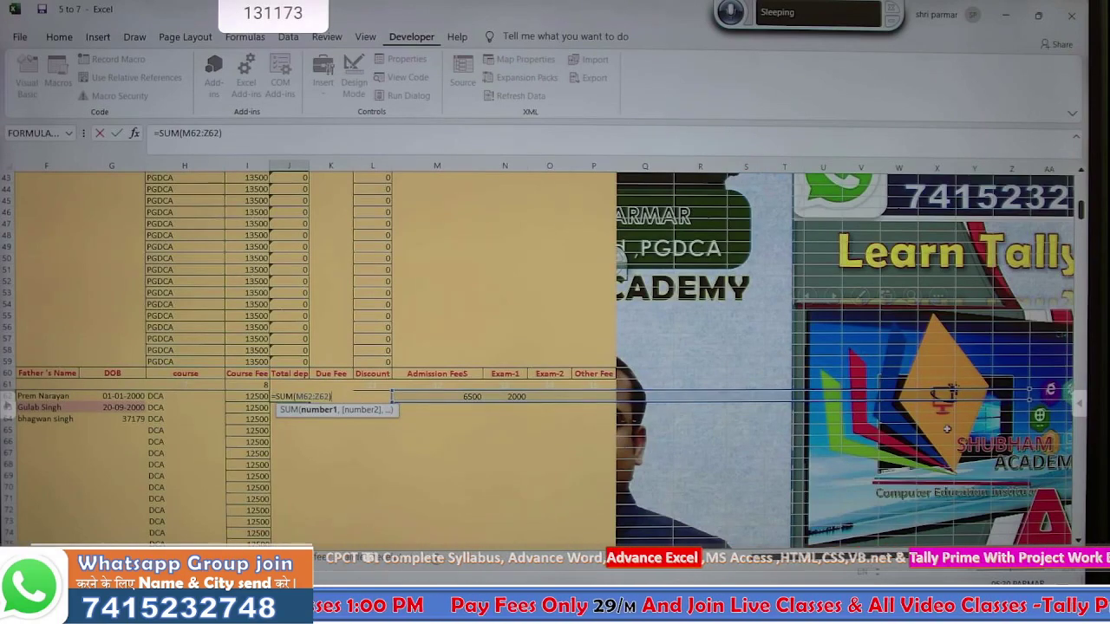
key(Return)
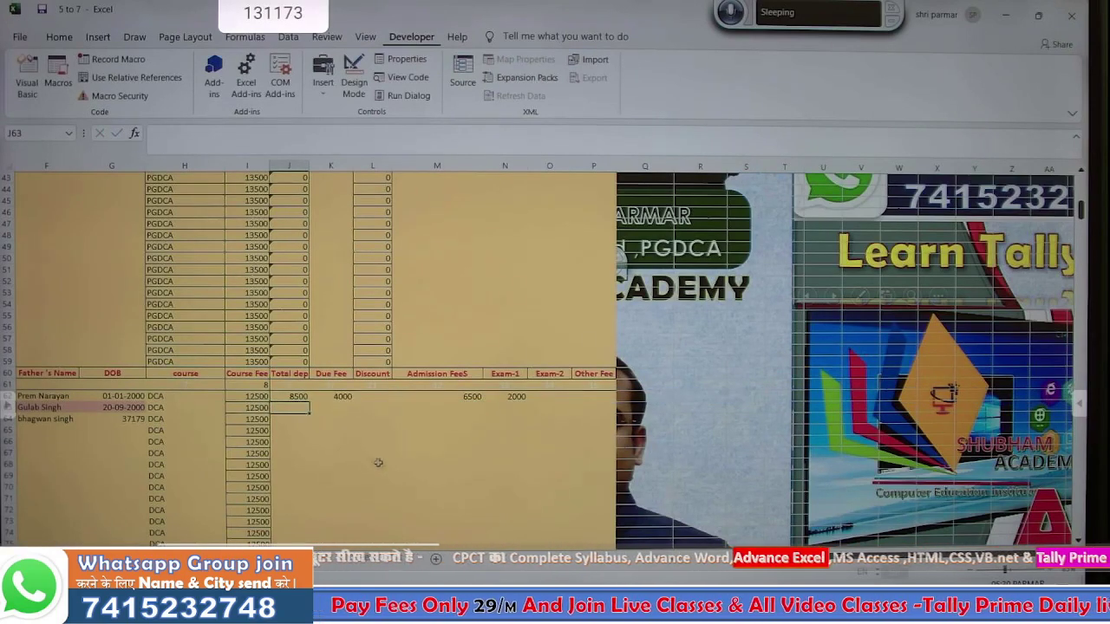
click(298, 397)
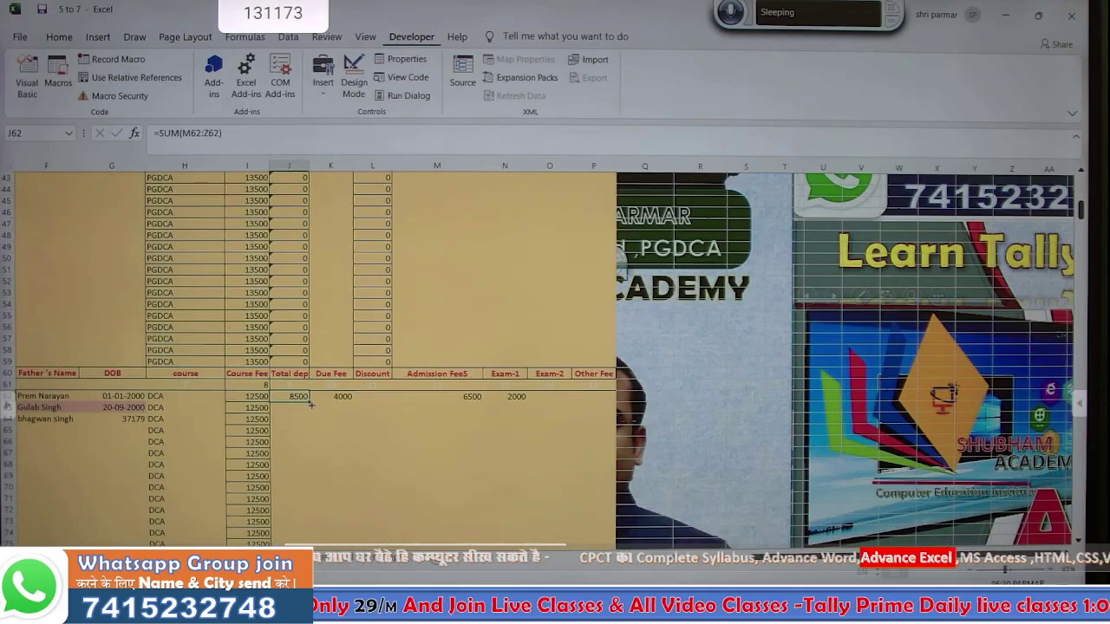
double_click(308, 401)
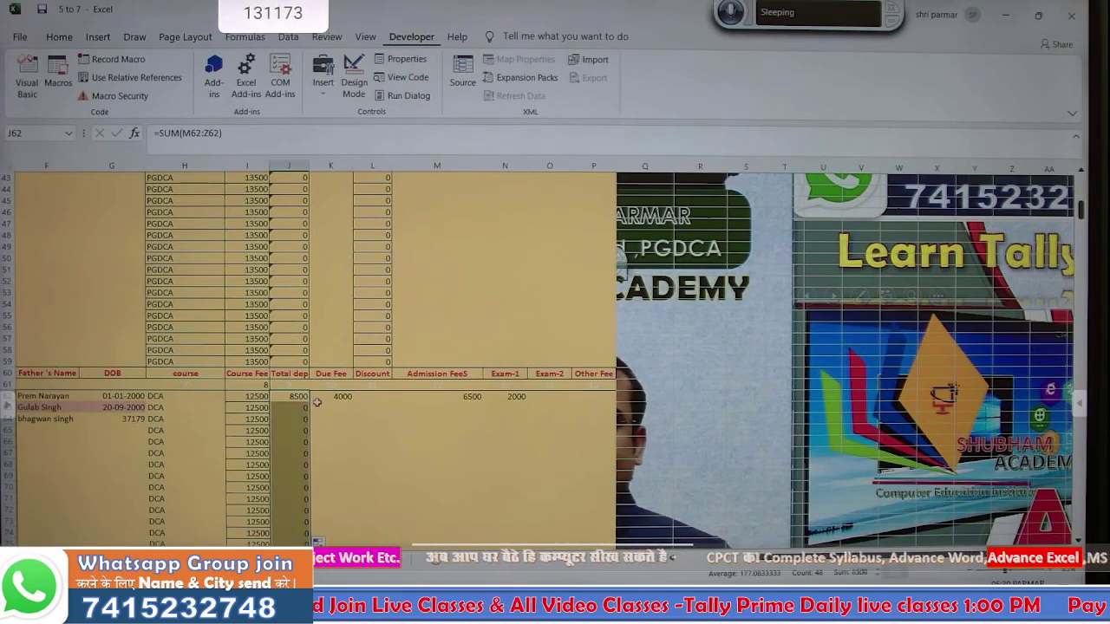
click(325, 396)
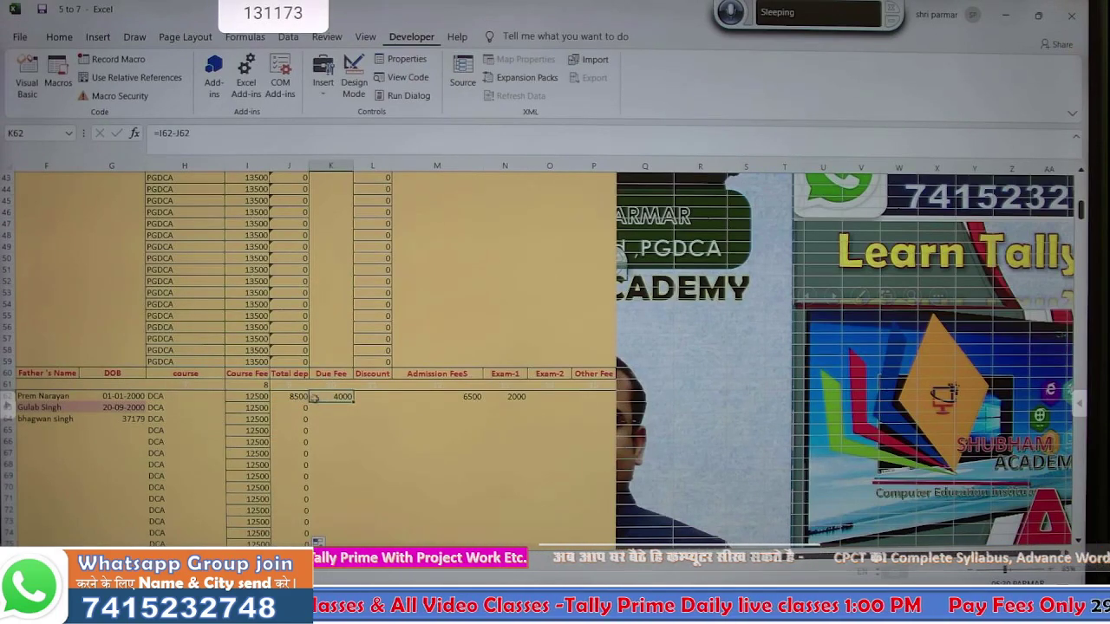
double_click(289, 396)
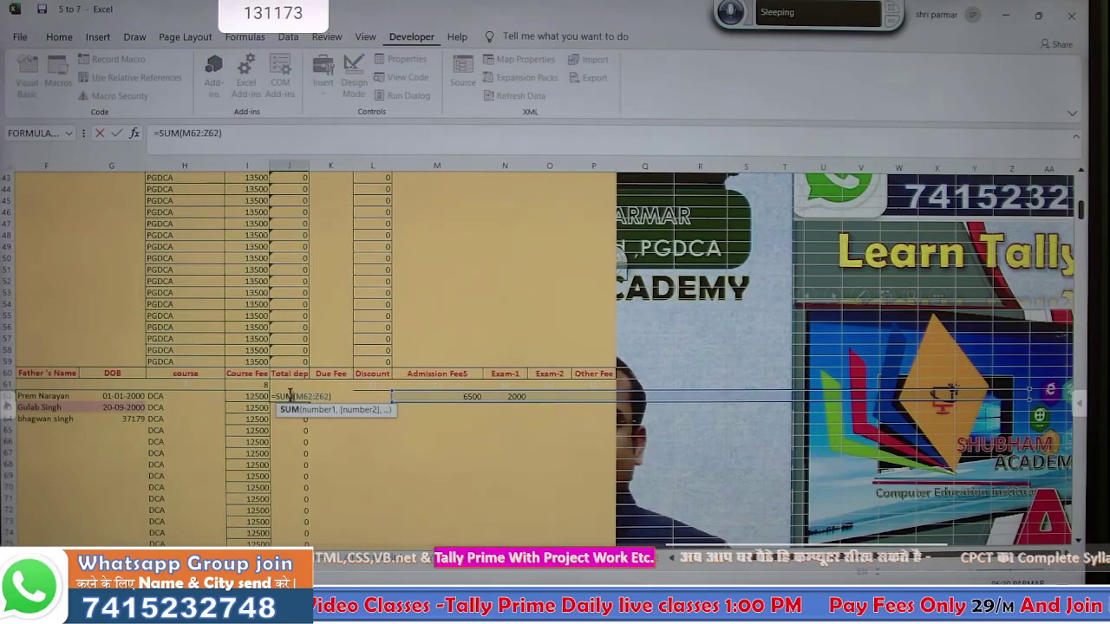
key(Return)
scroll(292, 396, up, 14)
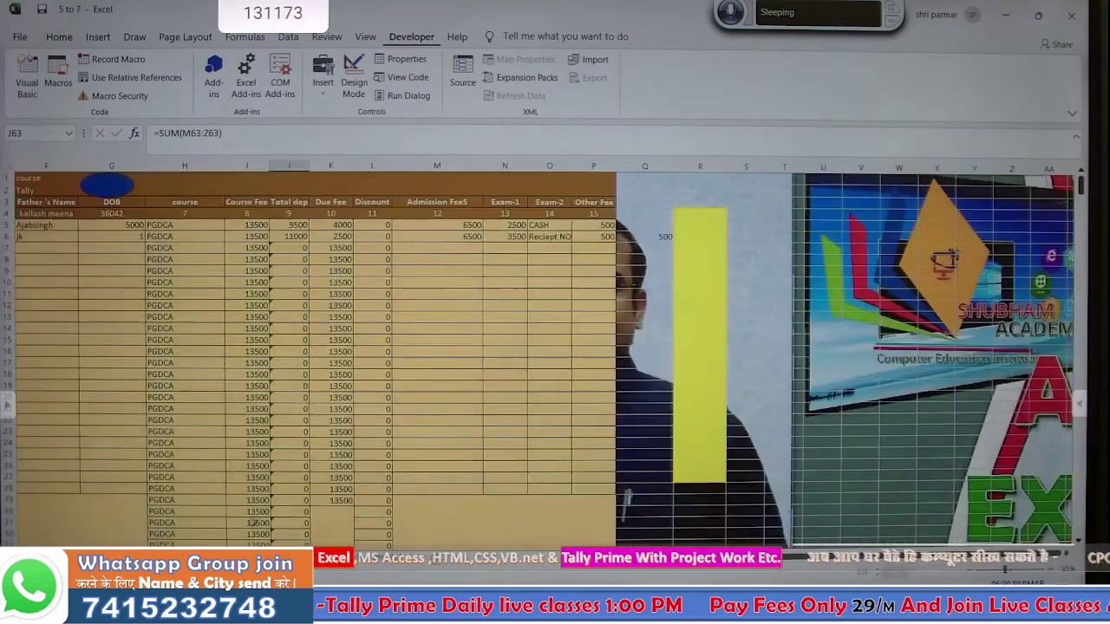
click(303, 556)
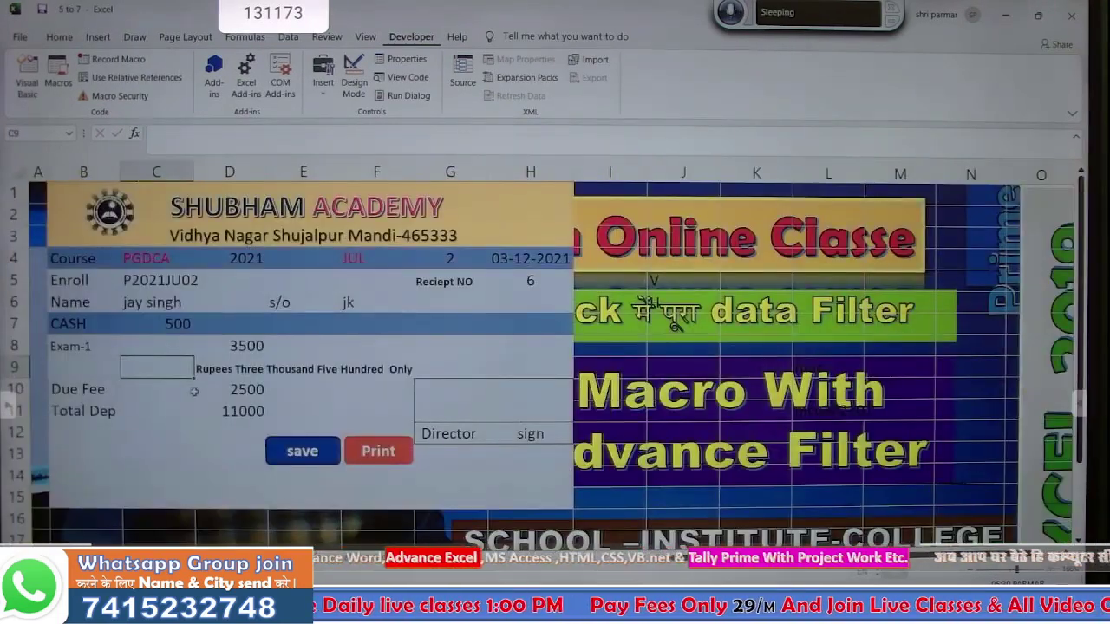
- Change the CASH amount to 2000 and run the save macro to record the payment
click(187, 449)
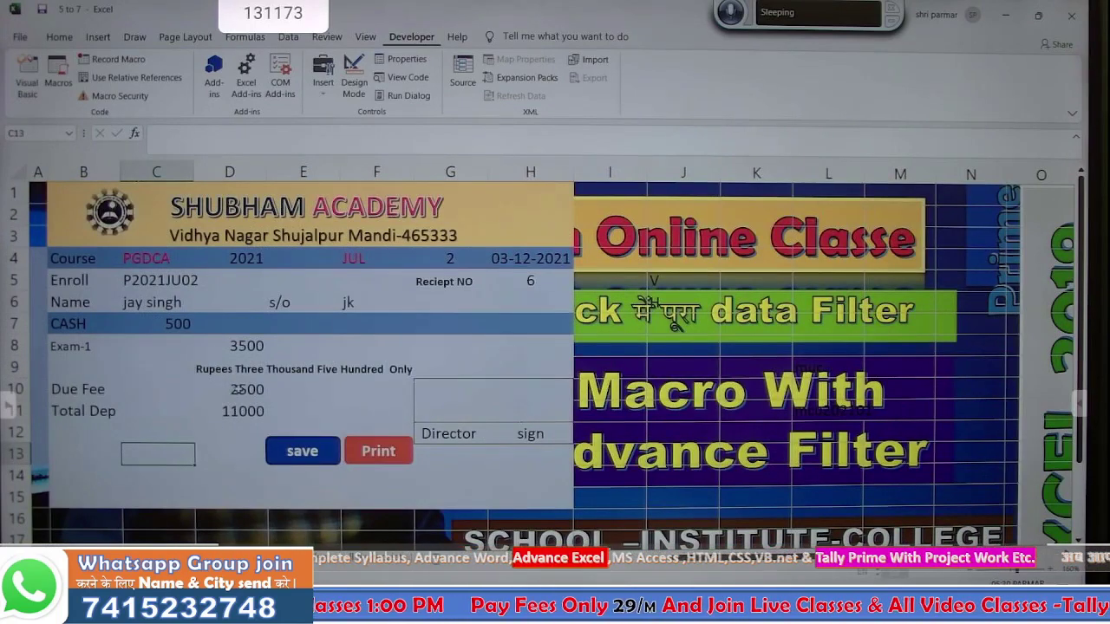
click(177, 323)
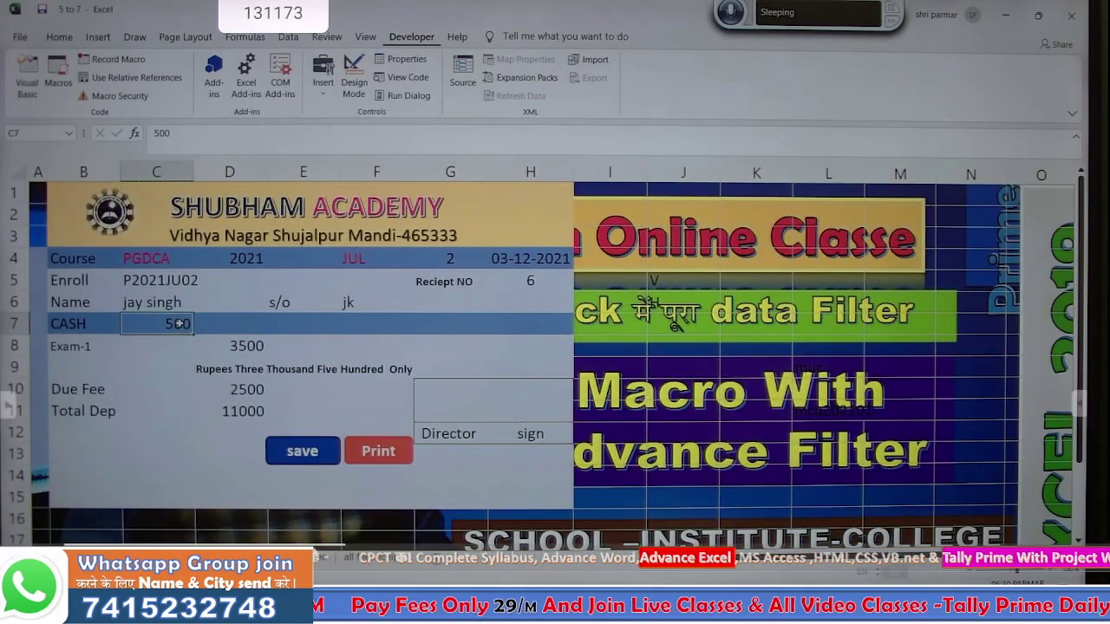
text(2000)
key(Return)
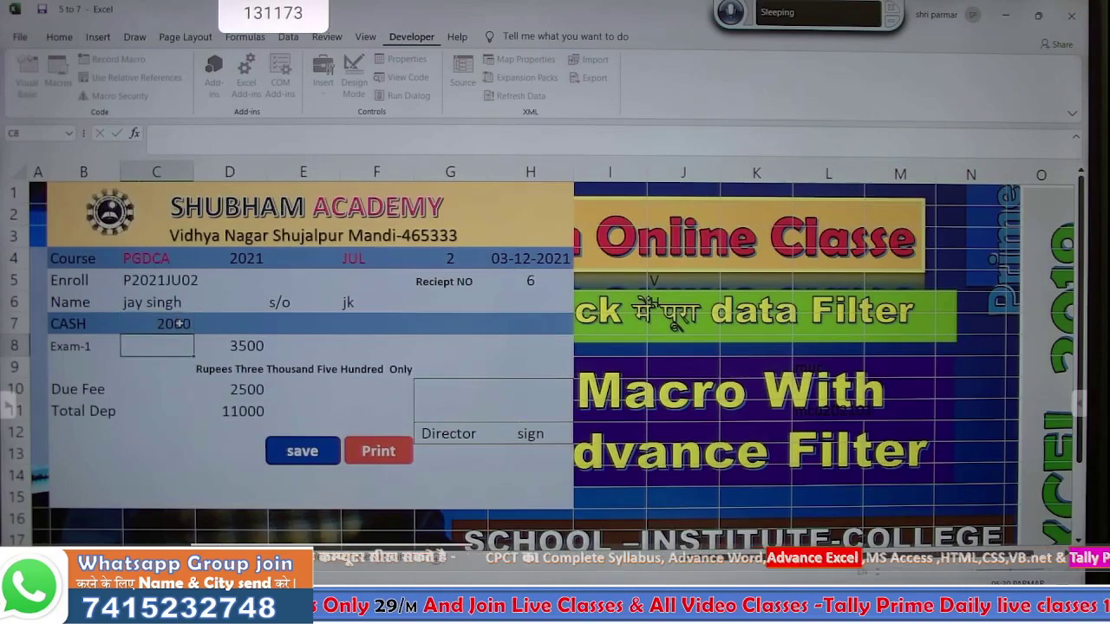
click(315, 451)
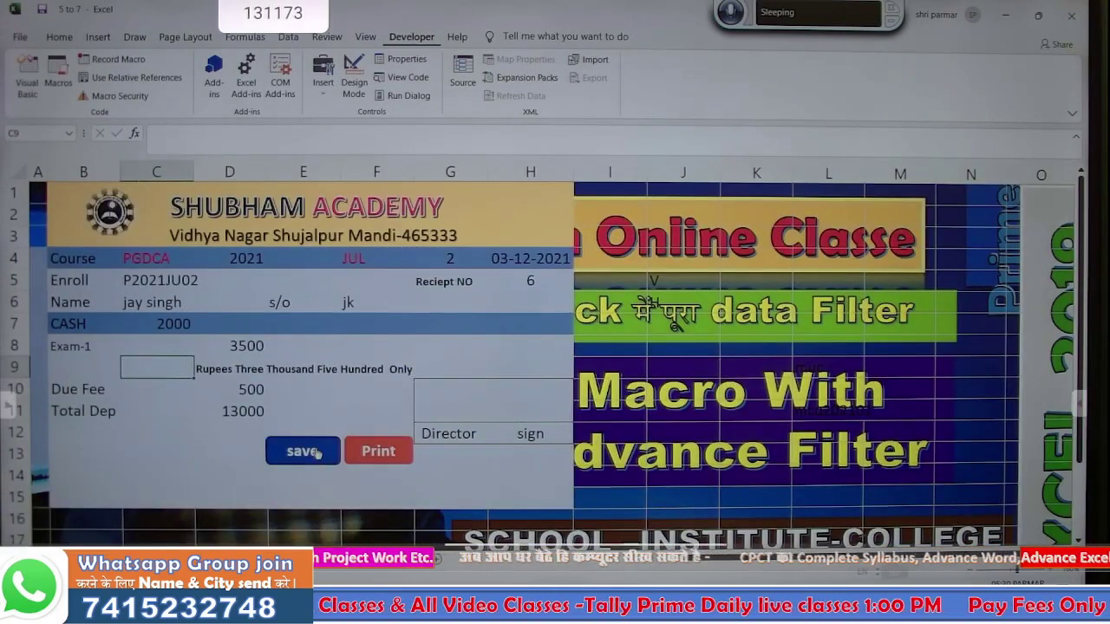
- Change the value in G4 from 2 to 3
click(163, 408)
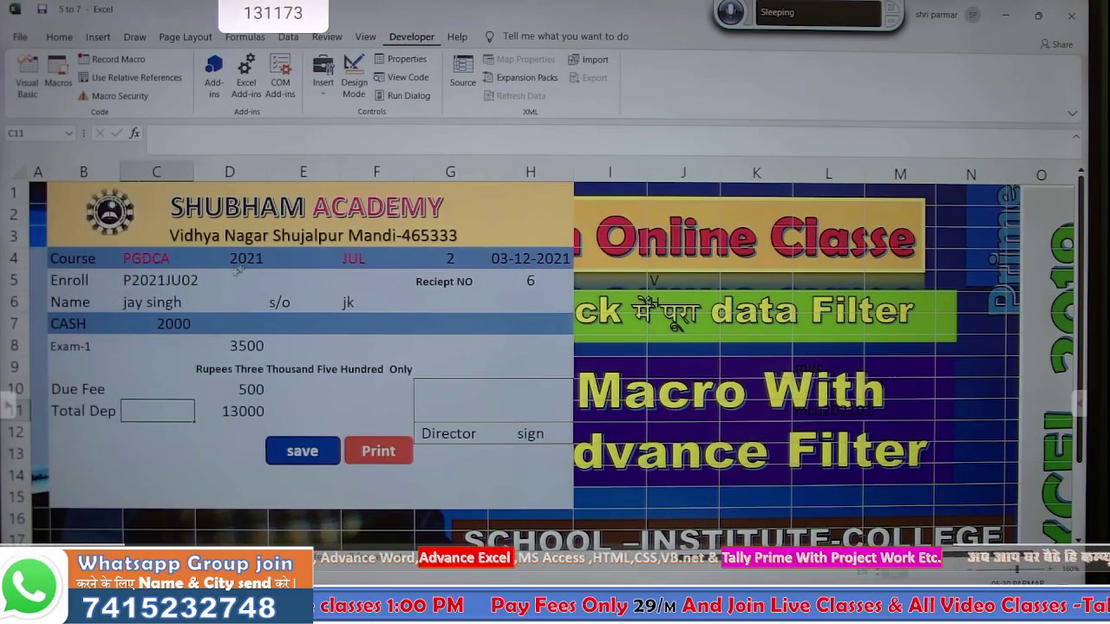
click(439, 259)
text(3)
key(Return)
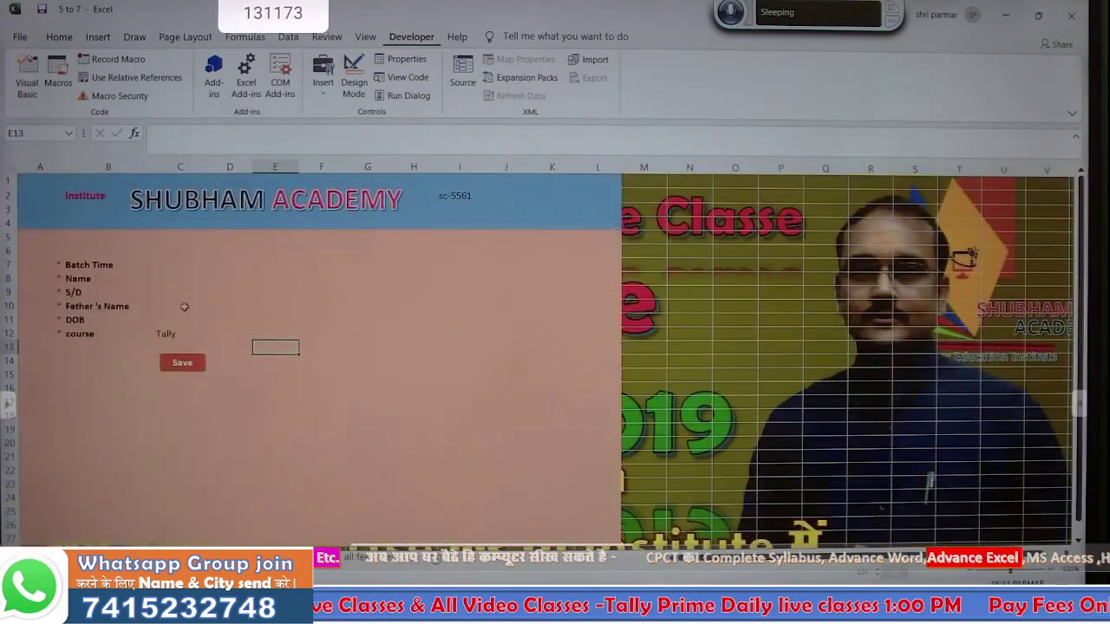
- Enter the Batch Time and the student's name on the admission form
click(156, 275)
click(144, 264)
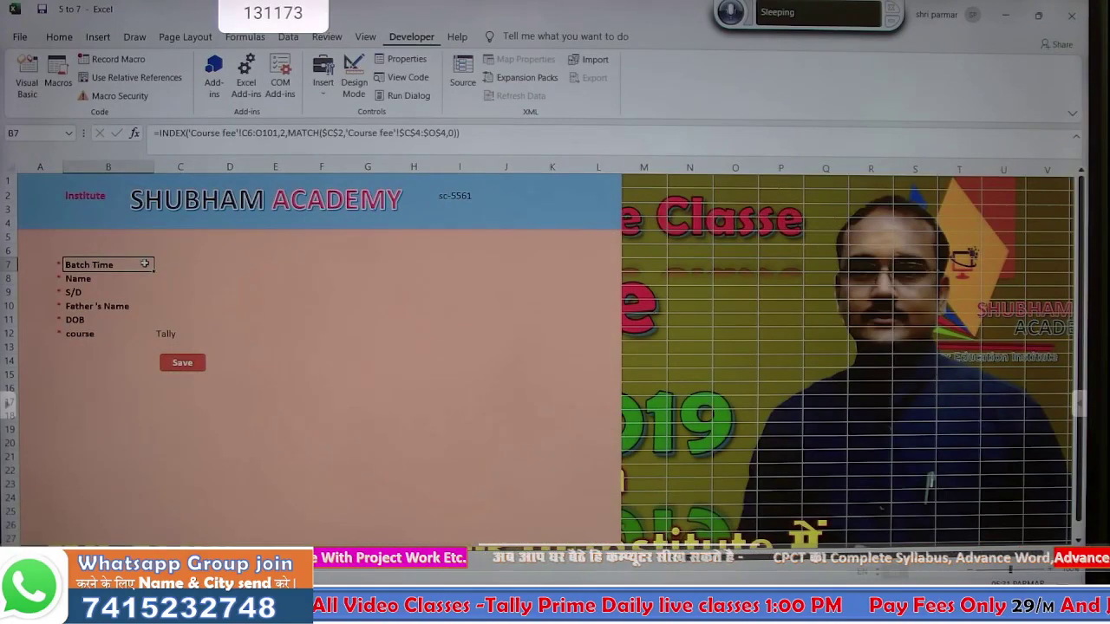
click(172, 264)
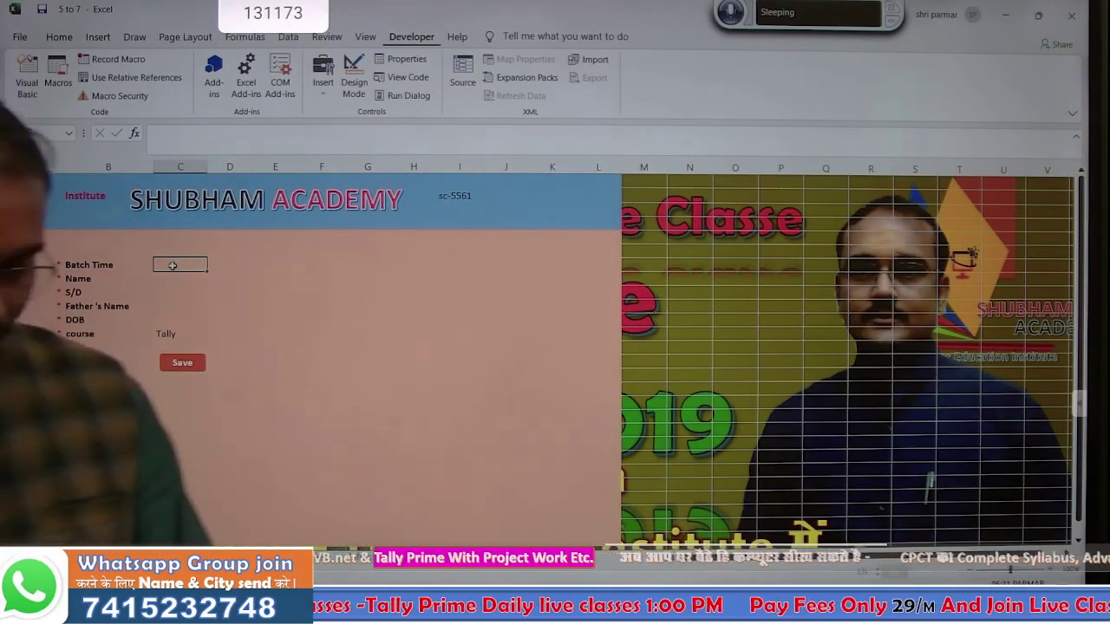
text(5)
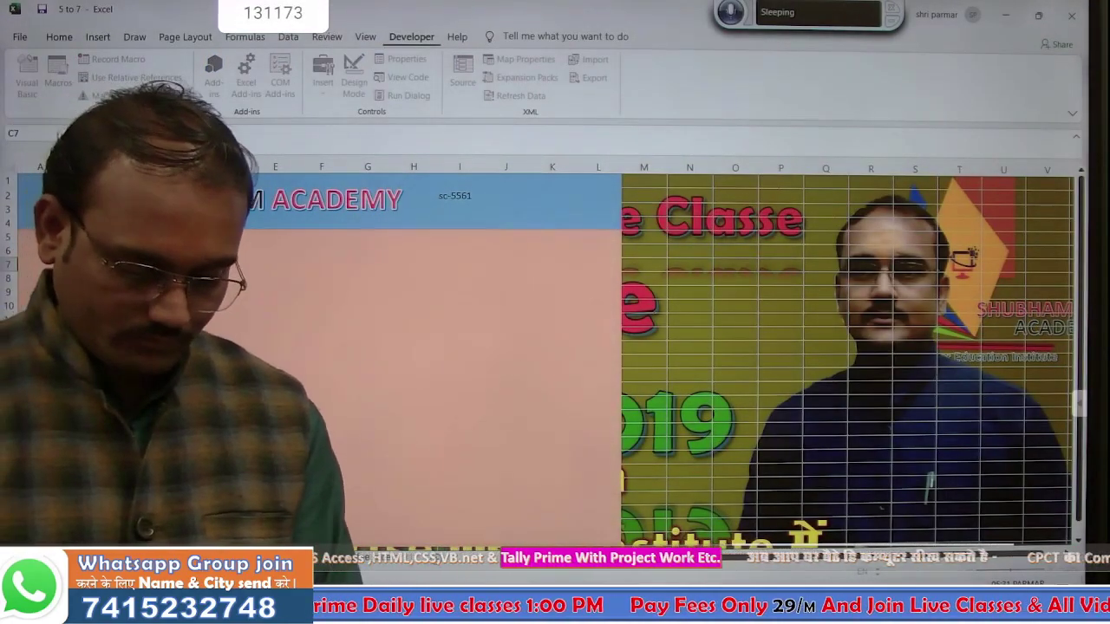
key(Return)
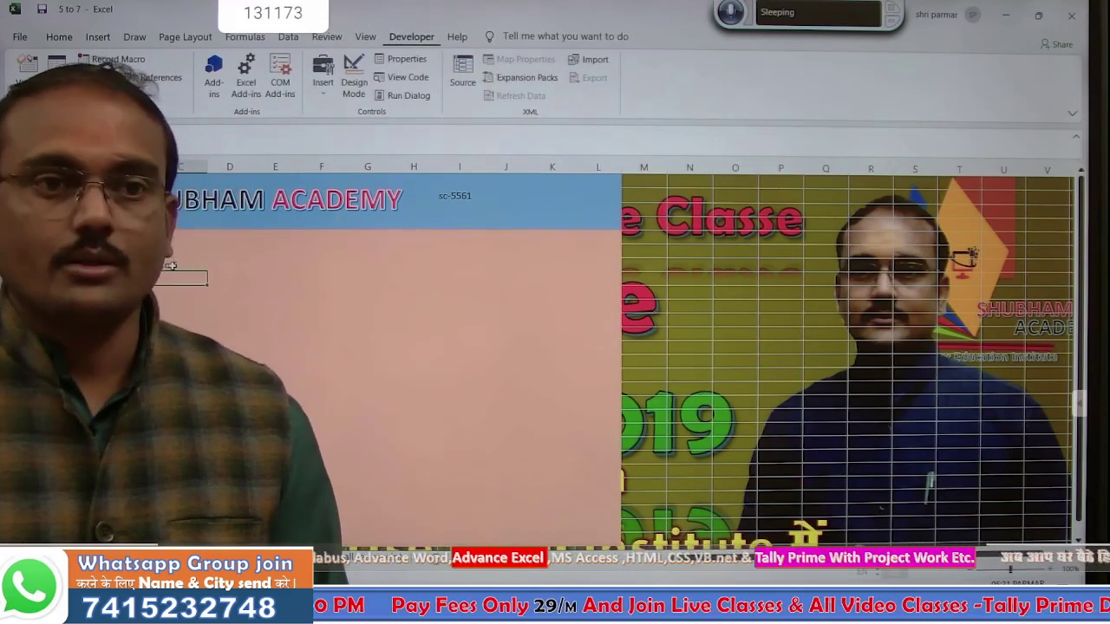
text(5)
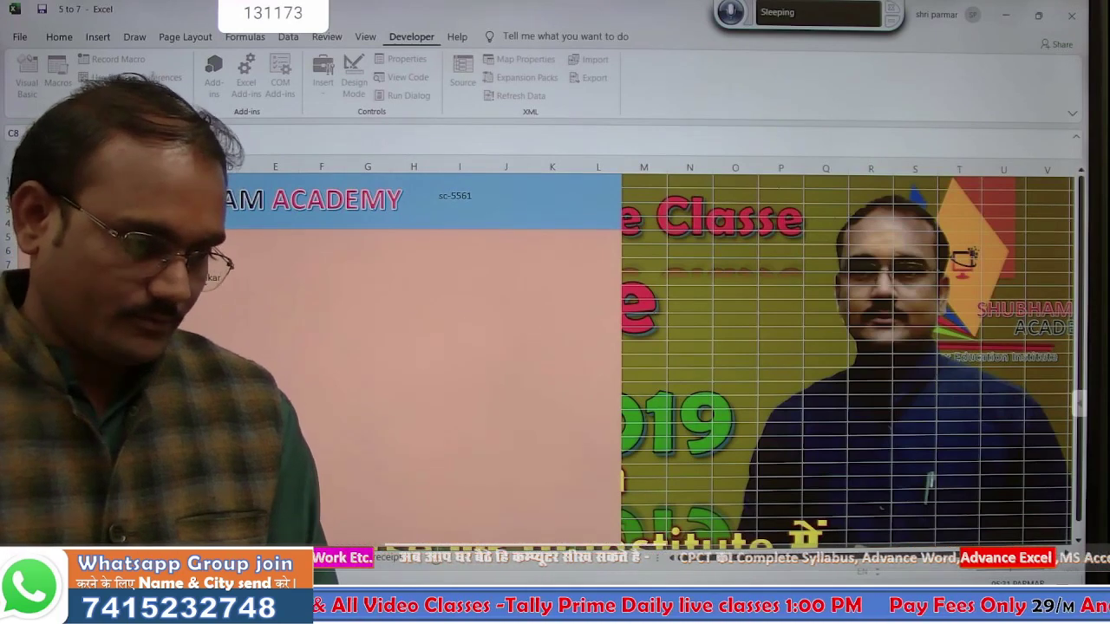
key(Return)
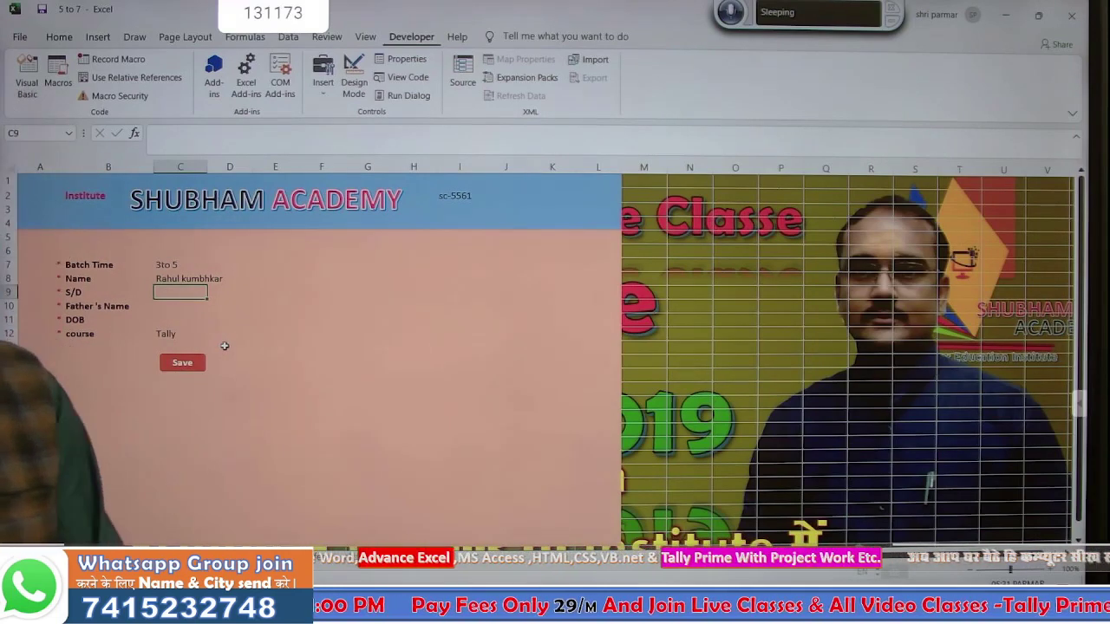
text(s/o)
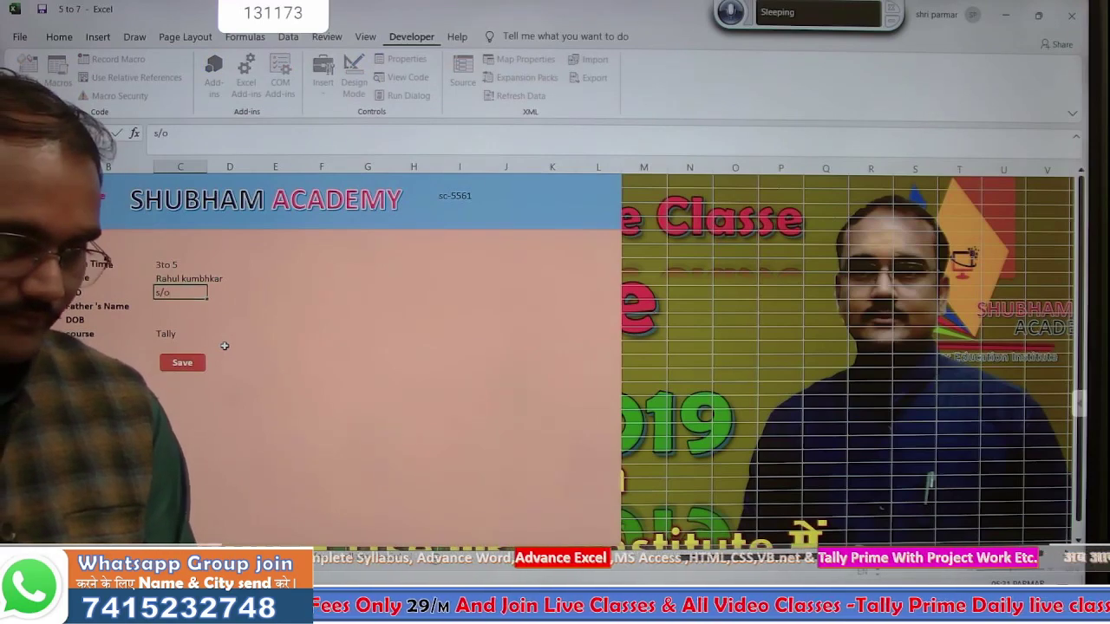
key(Return)
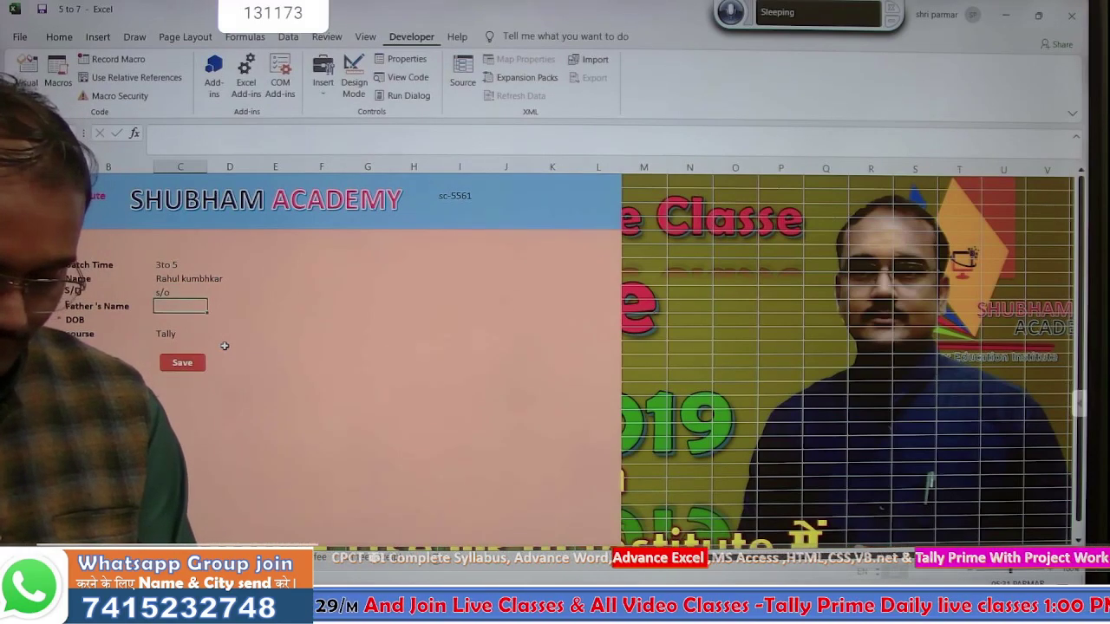
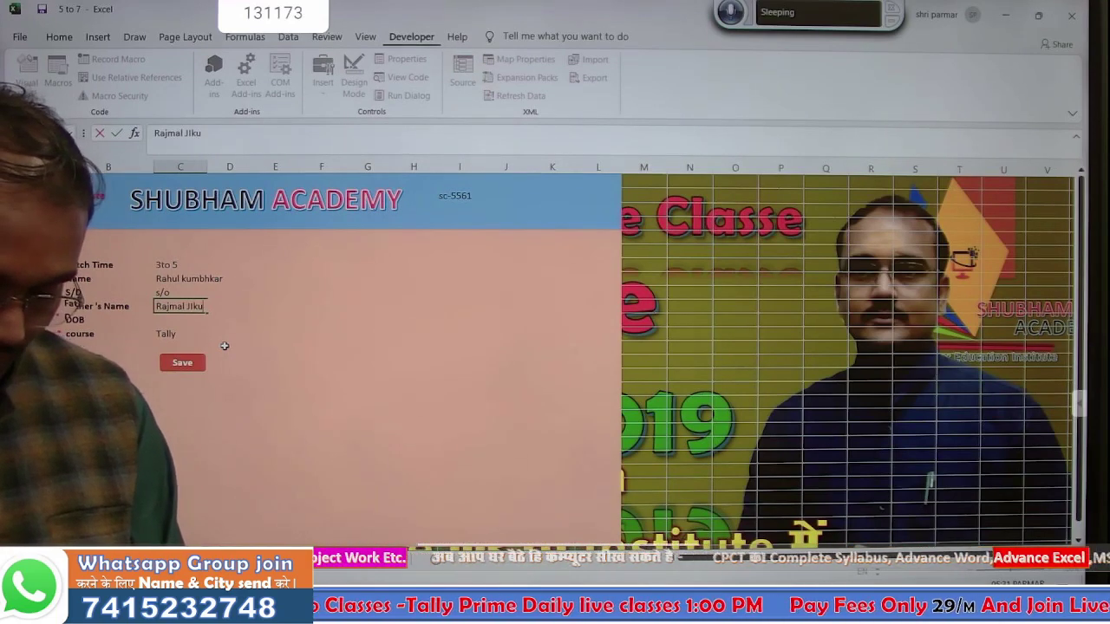
text(mbhkar)
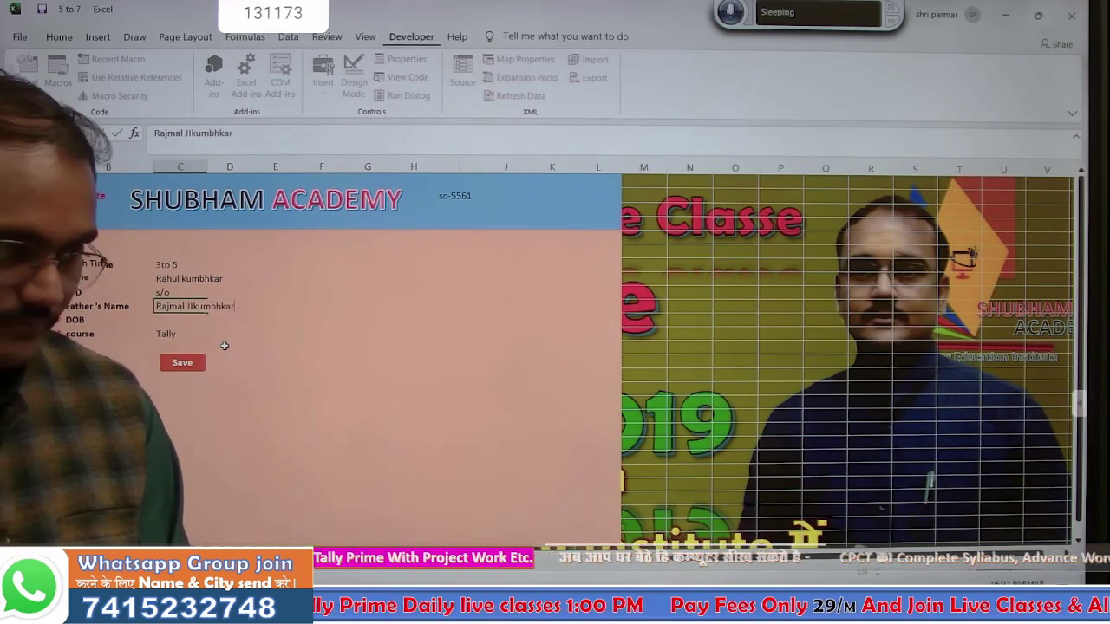
key(Return)
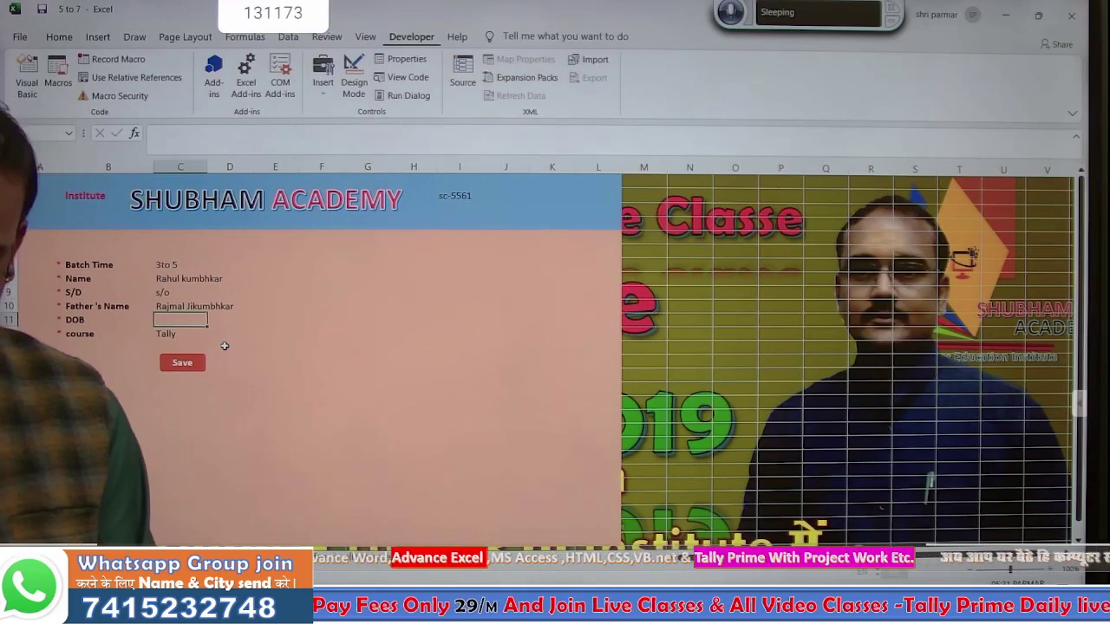
text(08/07/19)
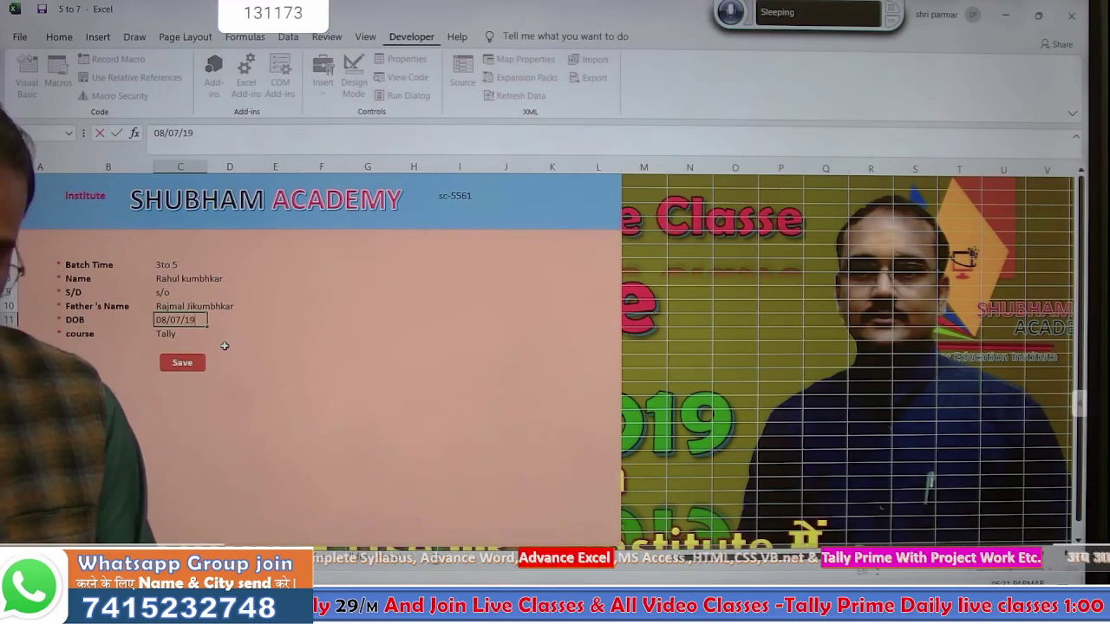
text(98)
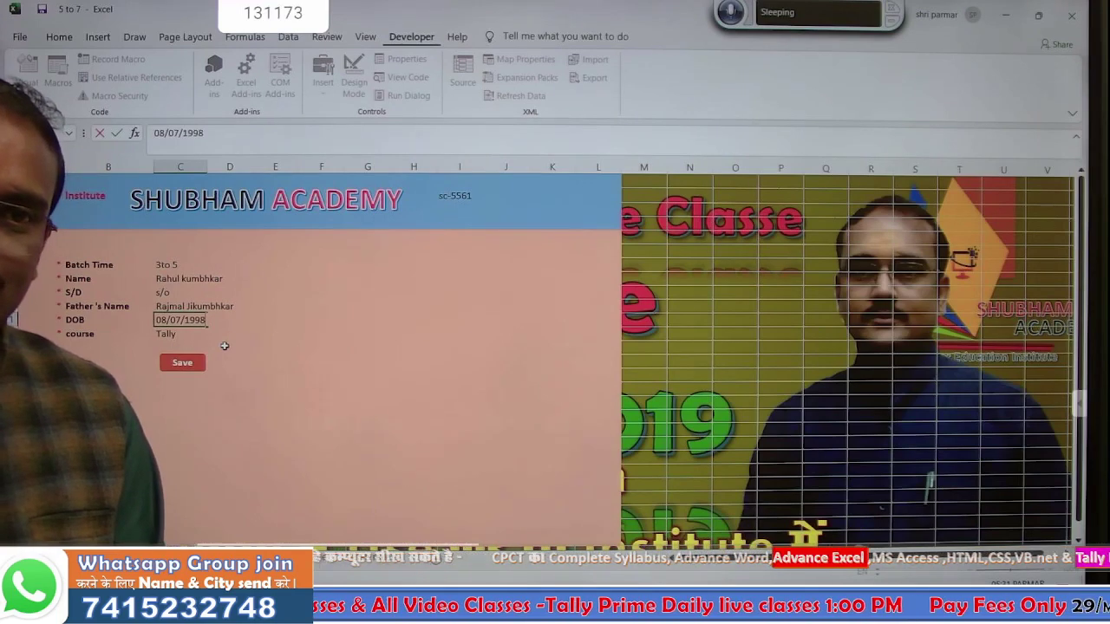
key(Return)
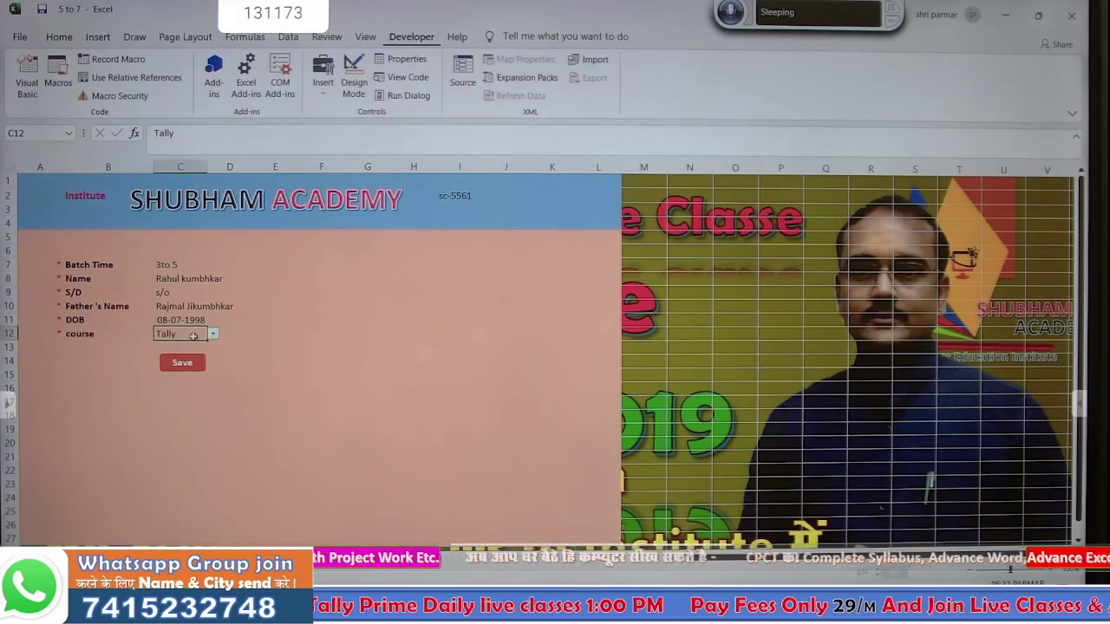
- Choose PGDCA as the course, save the admission, and view the database sheet
click(212, 335)
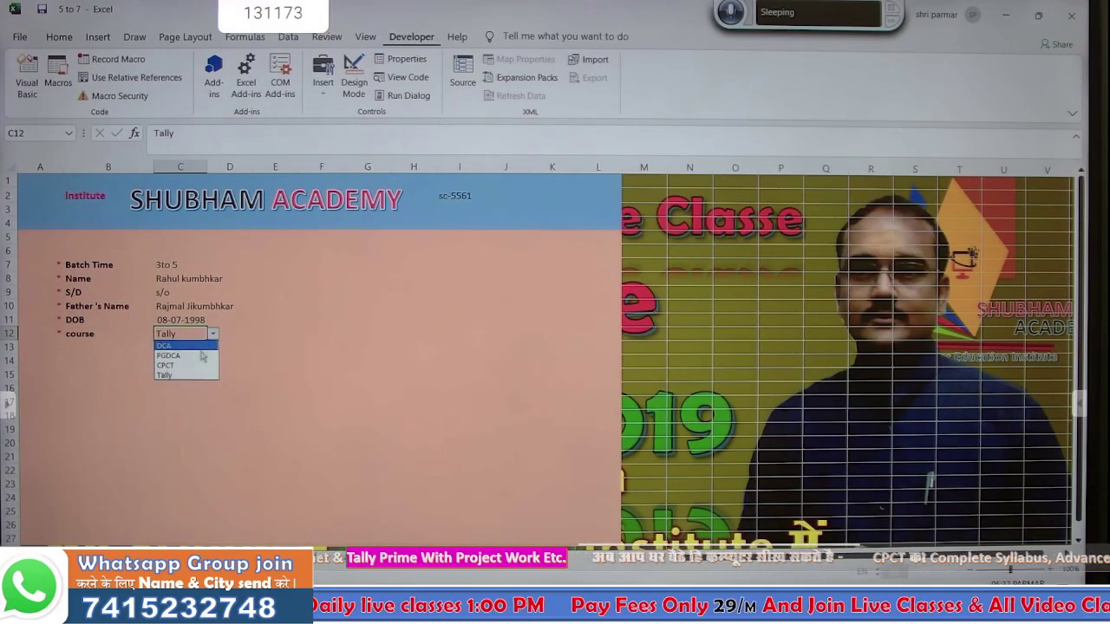
click(198, 364)
click(303, 377)
click(179, 375)
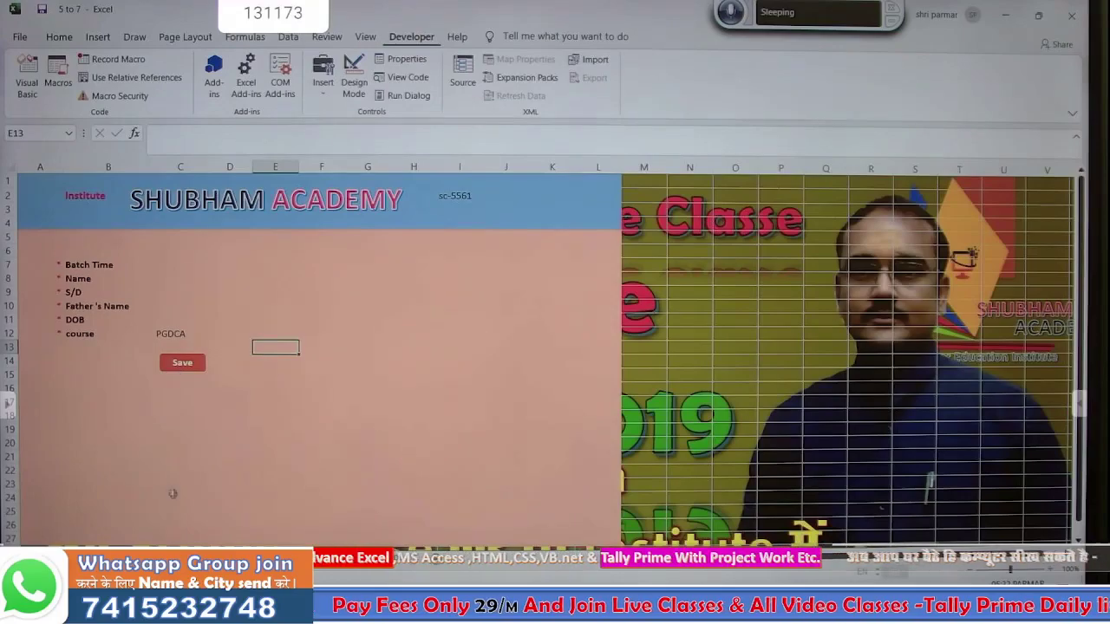
click(267, 556)
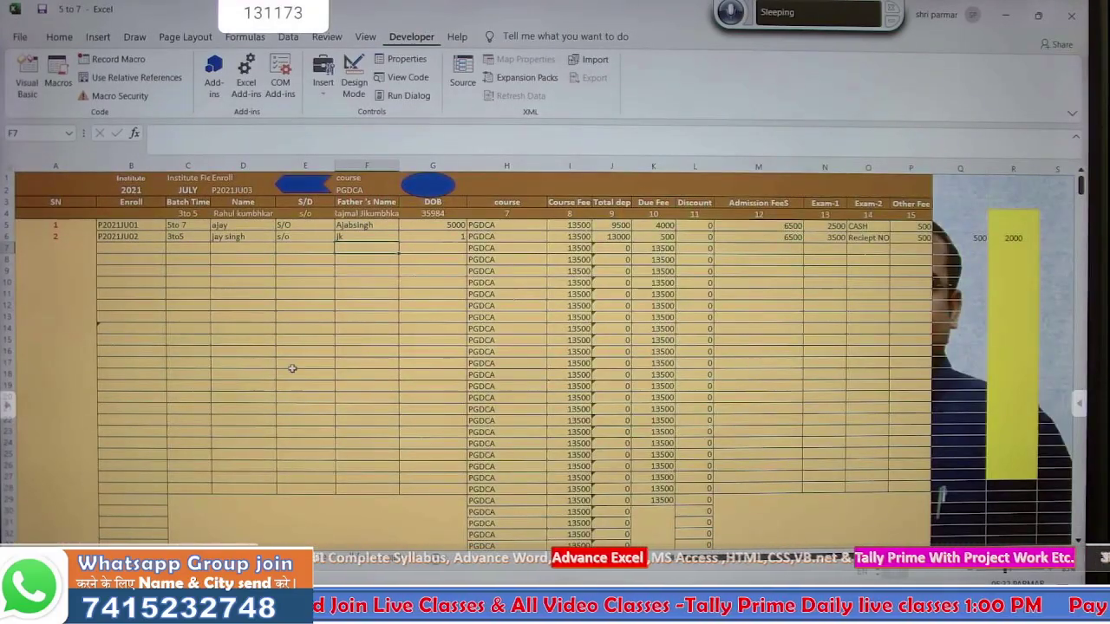
scroll(292, 368, down, 6)
scroll(292, 369, up, 6)
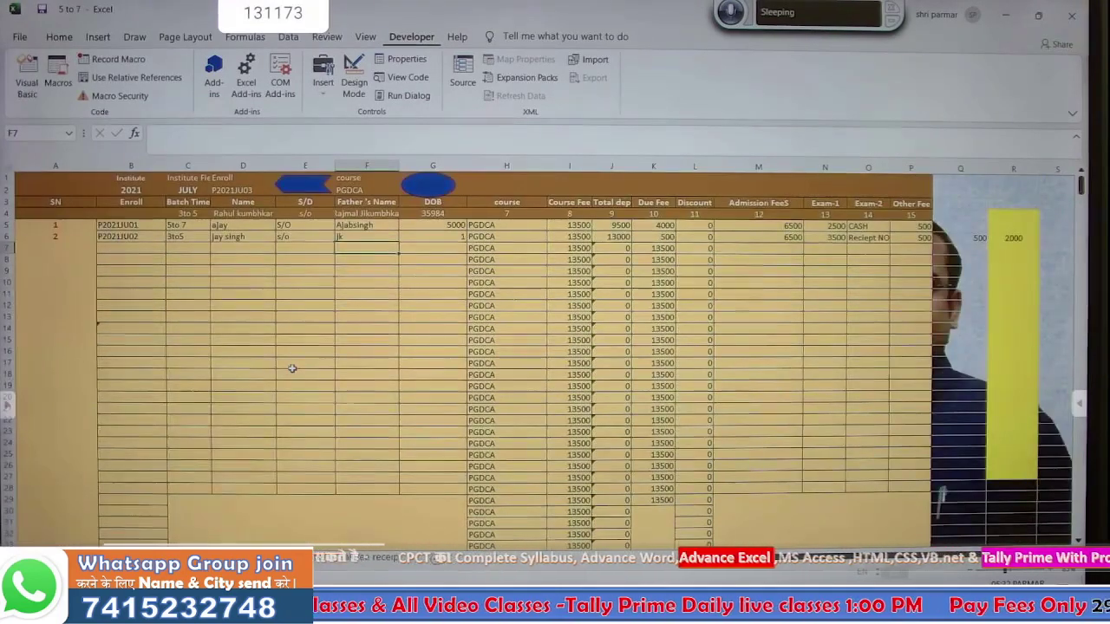
- On the SHUBHAM ACADEMY entry form, change the C12 course to DCA
scroll(293, 369, down, 20)
scroll(293, 369, down, 20)
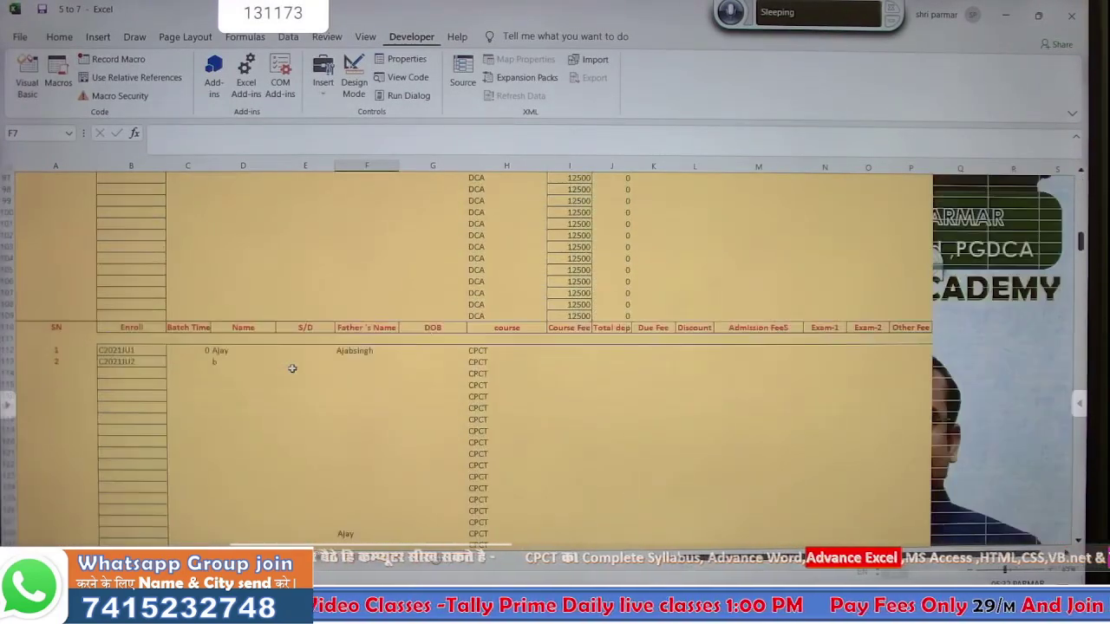
scroll(292, 368, up, 18)
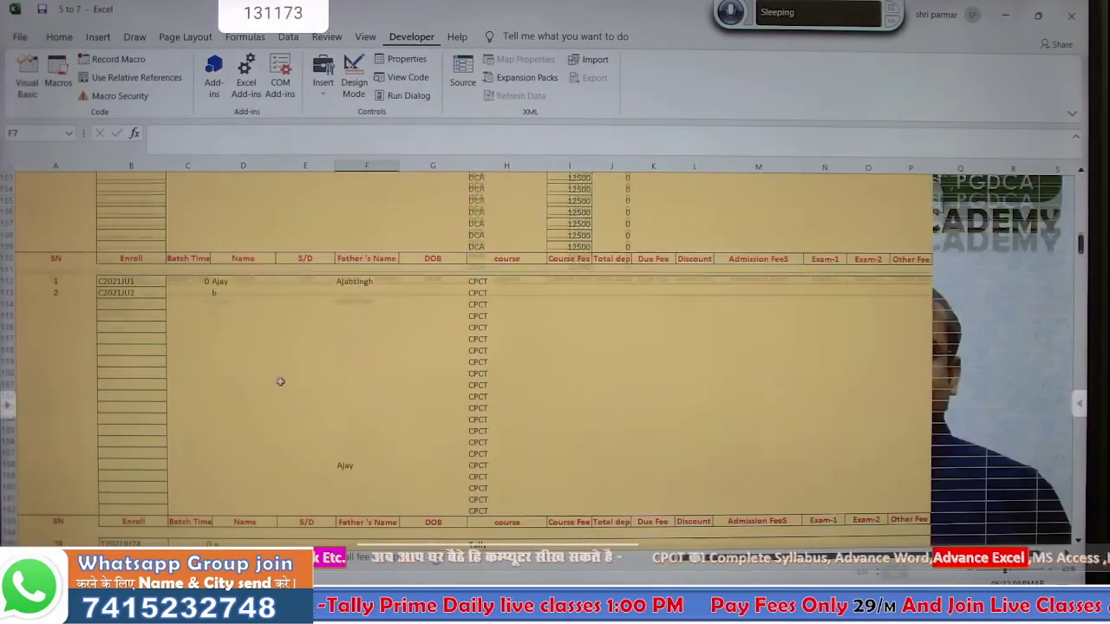
scroll(280, 381, down, 6)
scroll(280, 381, down, 8)
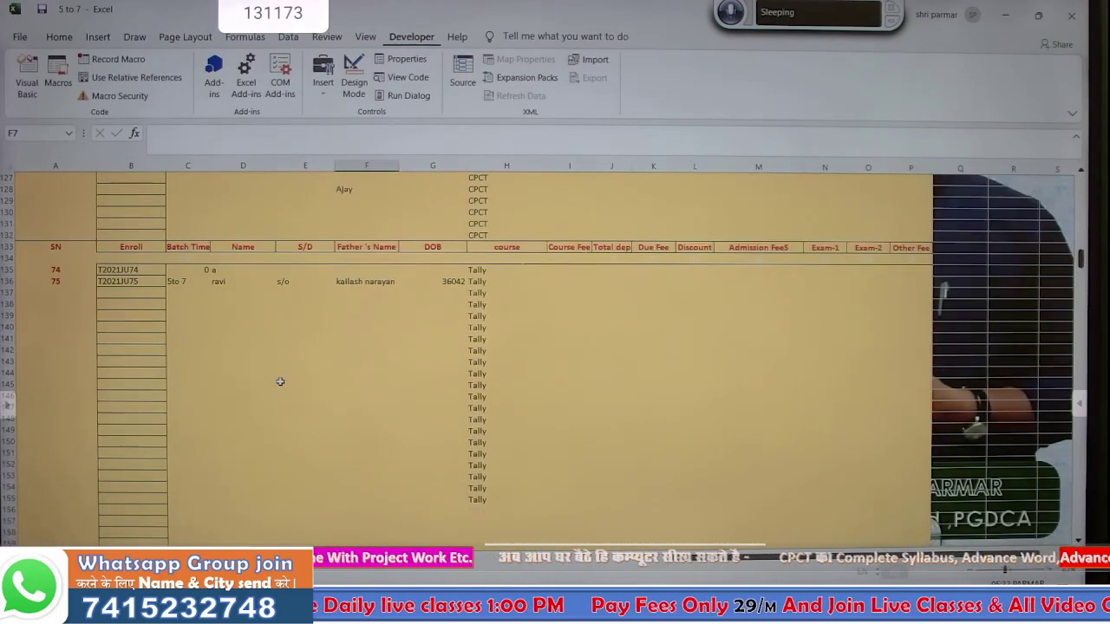
scroll(280, 381, up, 20)
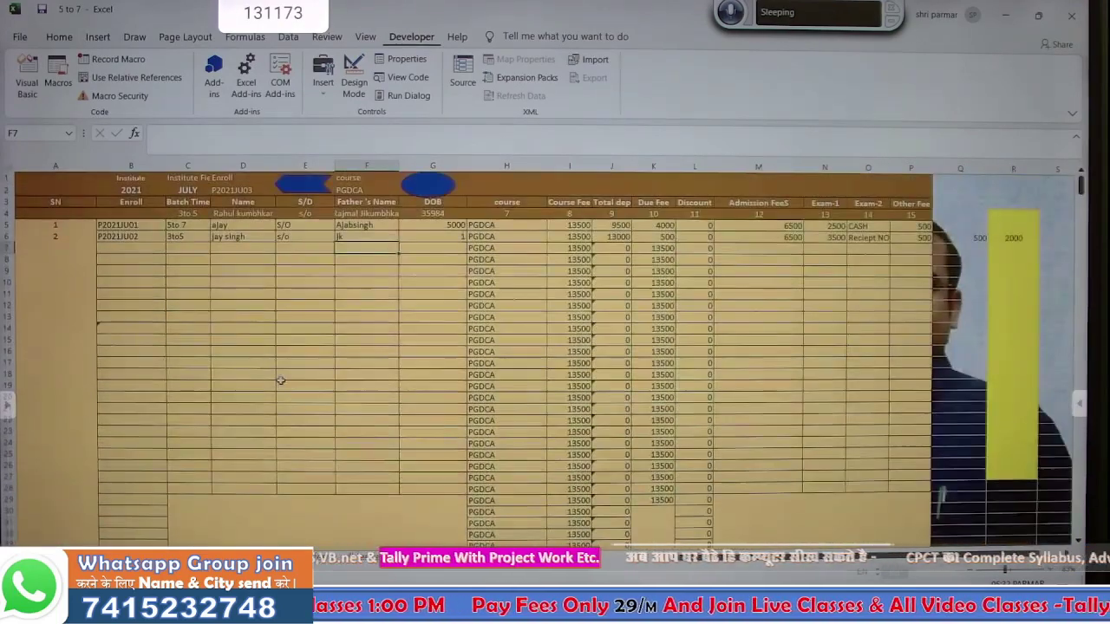
click(176, 556)
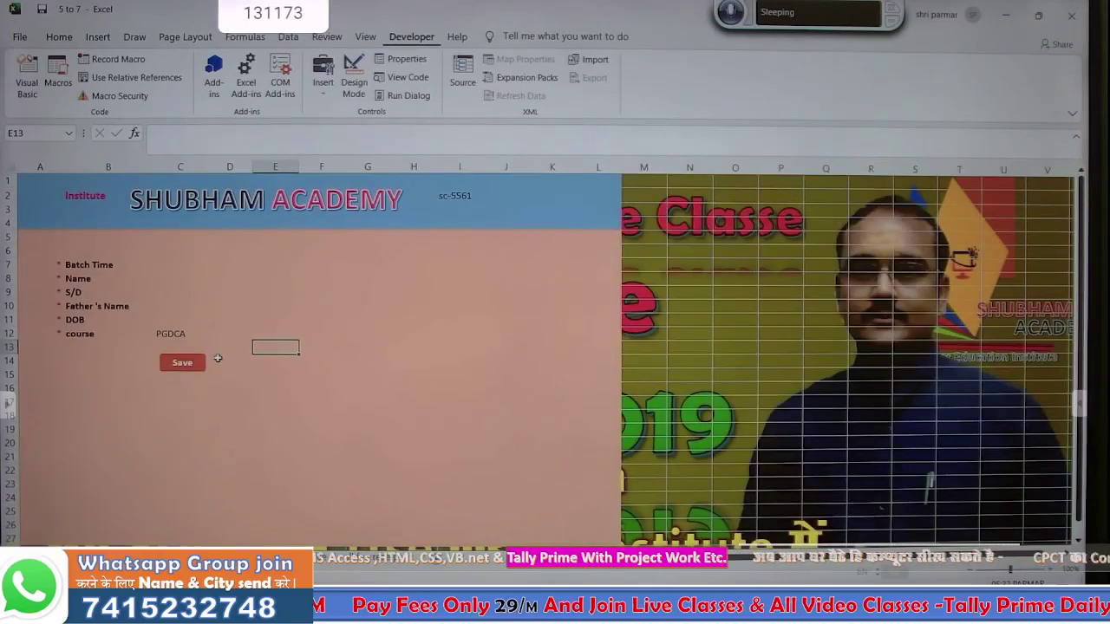
click(219, 420)
click(181, 333)
click(212, 333)
click(188, 347)
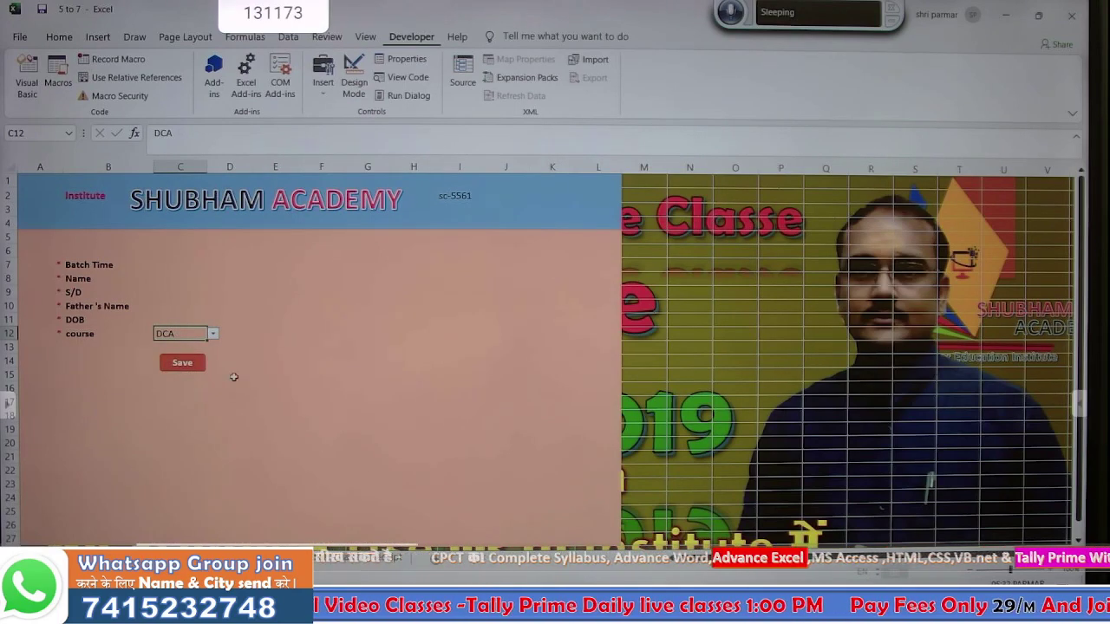
- Check the A5:A6 serial formulas on the data sheet, then select the form's input cells C7:C12
click(206, 545)
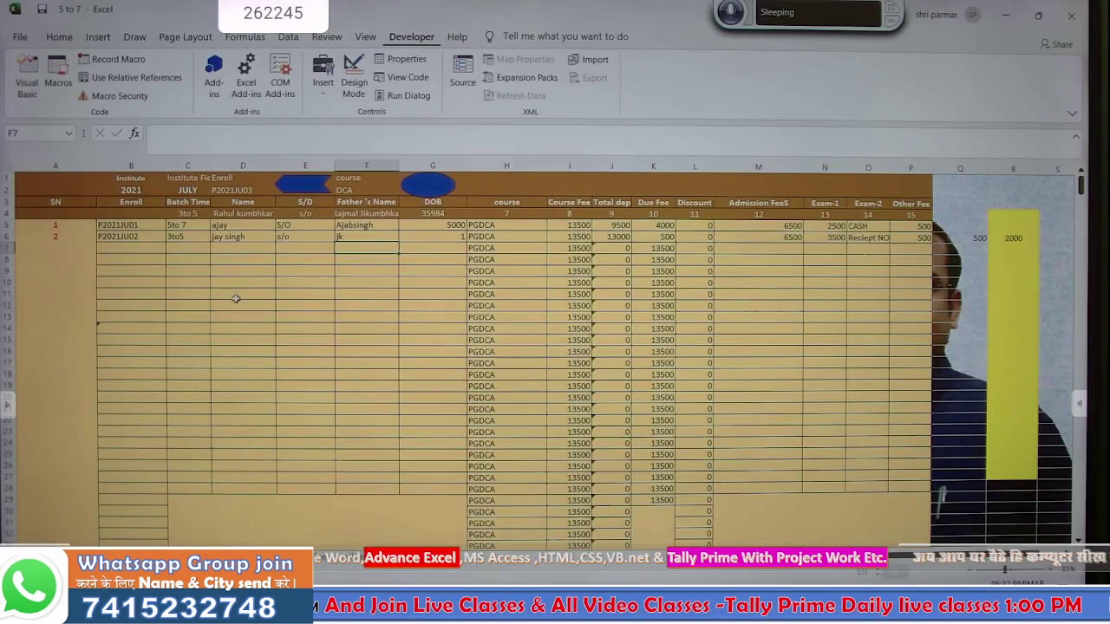
click(57, 224)
drag(59, 224, 55, 235)
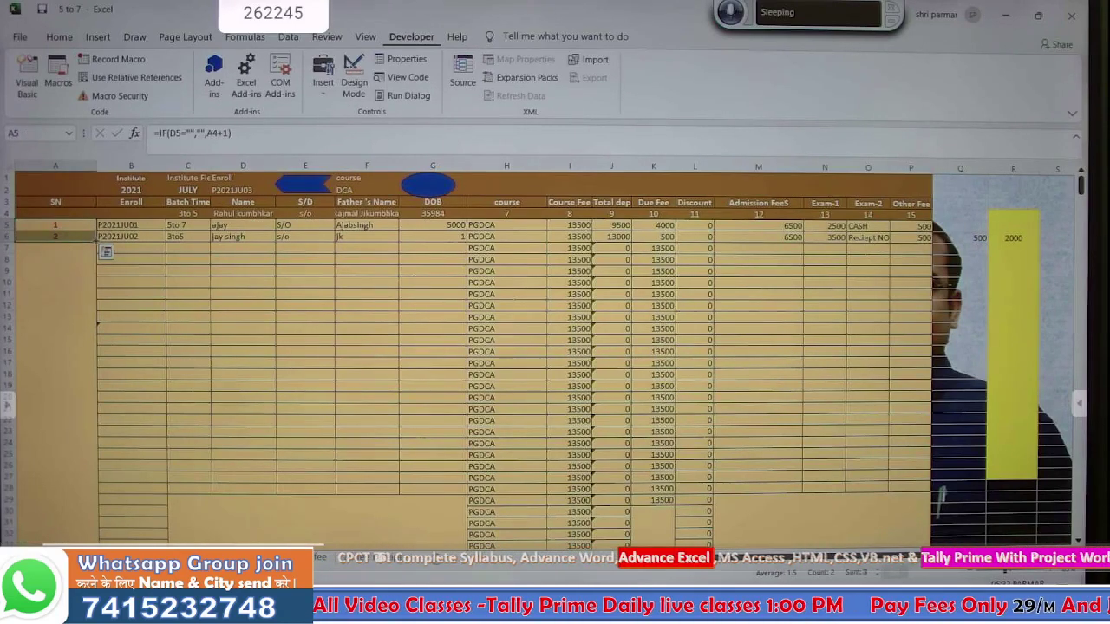
click(365, 293)
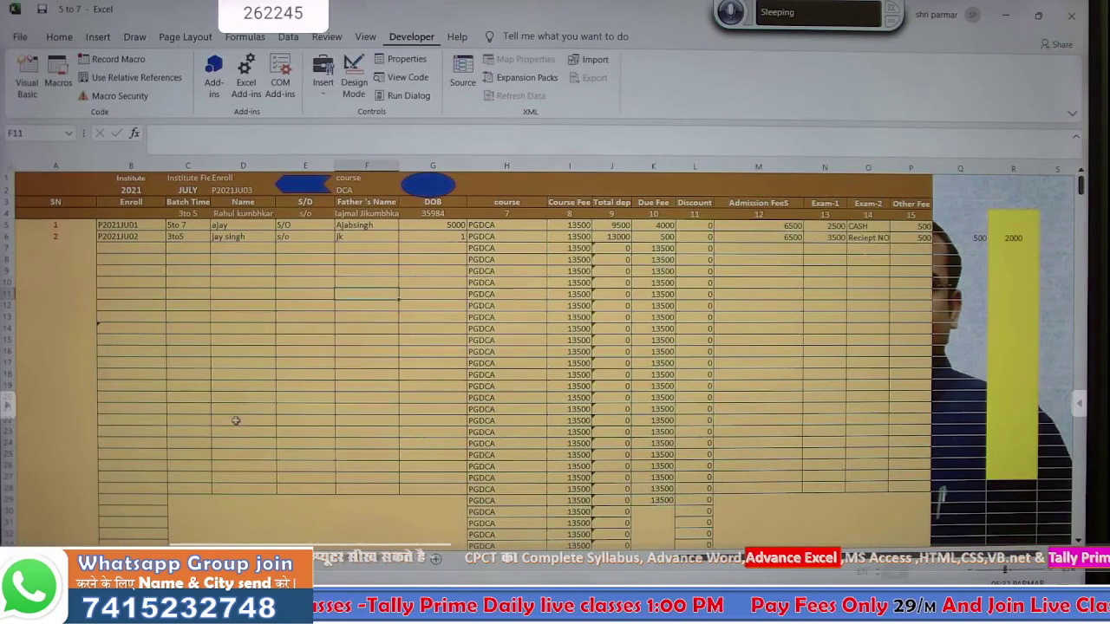
key(ctrl+Page_Up)
click(149, 429)
click(149, 263)
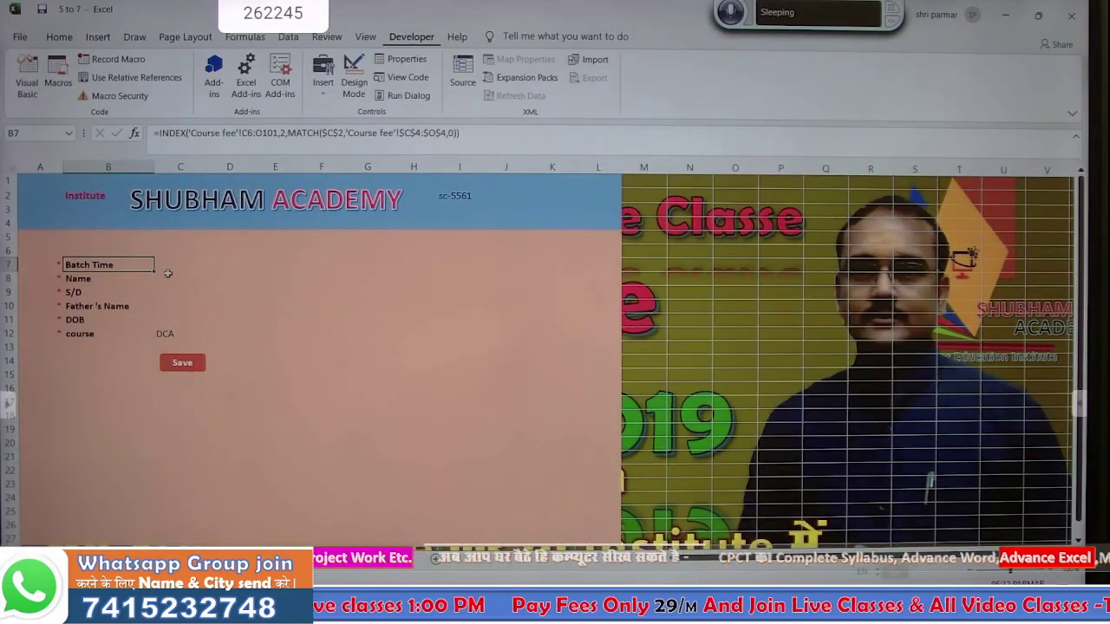
click(172, 274)
drag(179, 266, 161, 333)
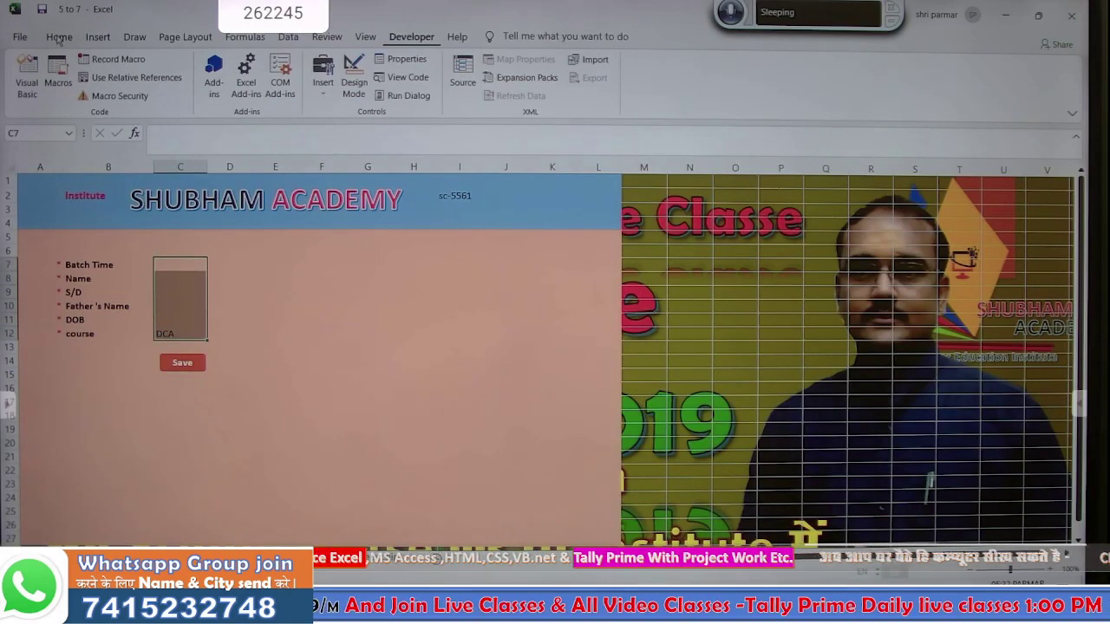
- Shade the input cells C7:C12 green and set the course back to PGDCA
click(59, 38)
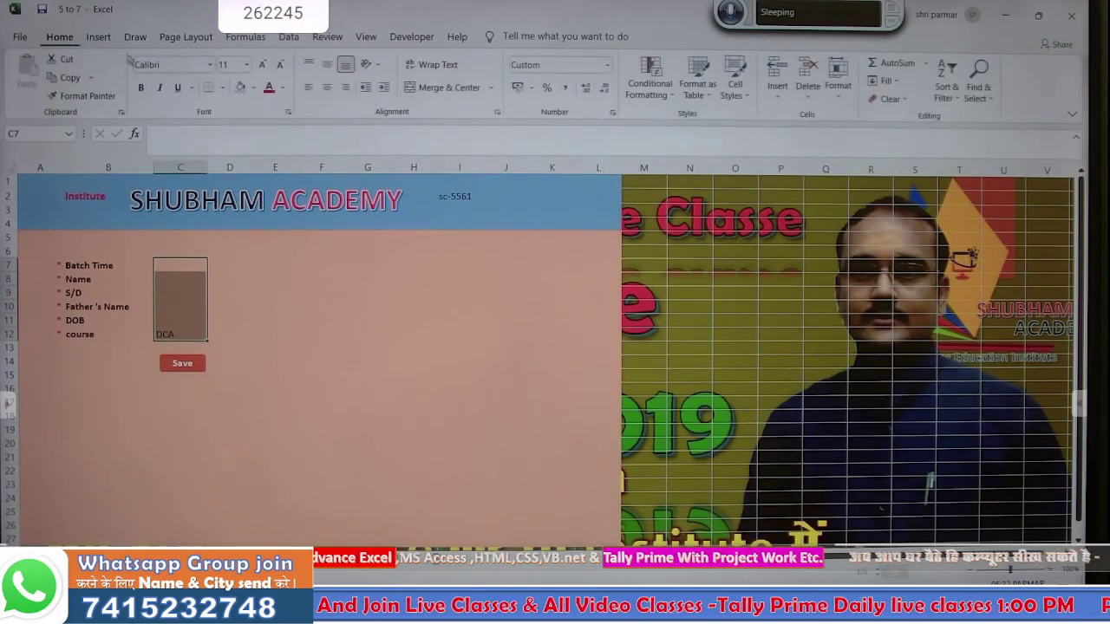
click(254, 90)
click(317, 134)
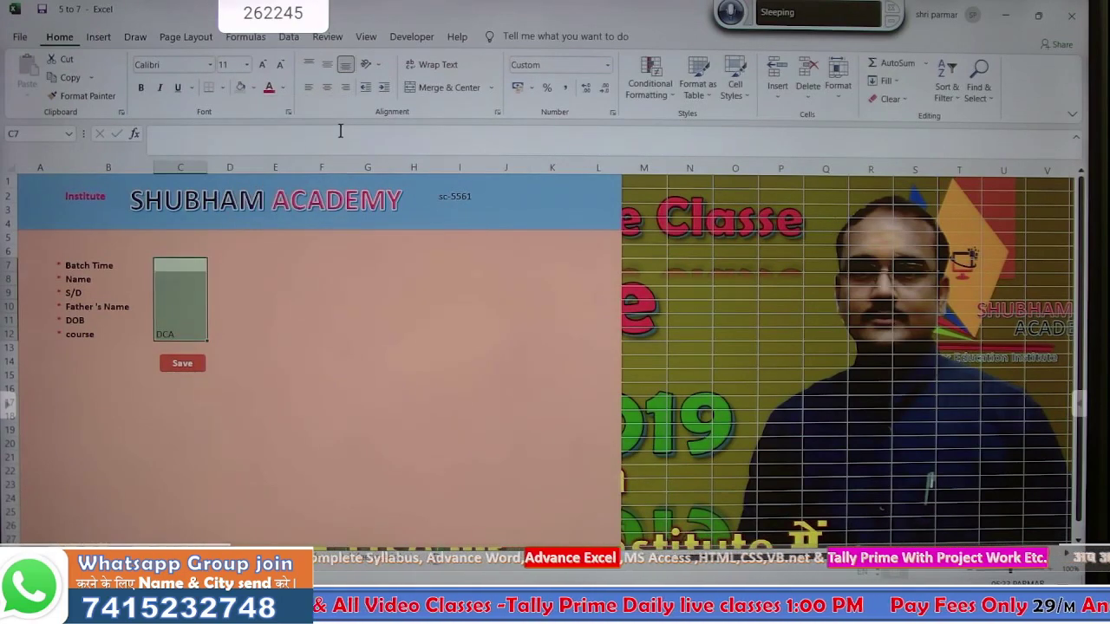
click(312, 339)
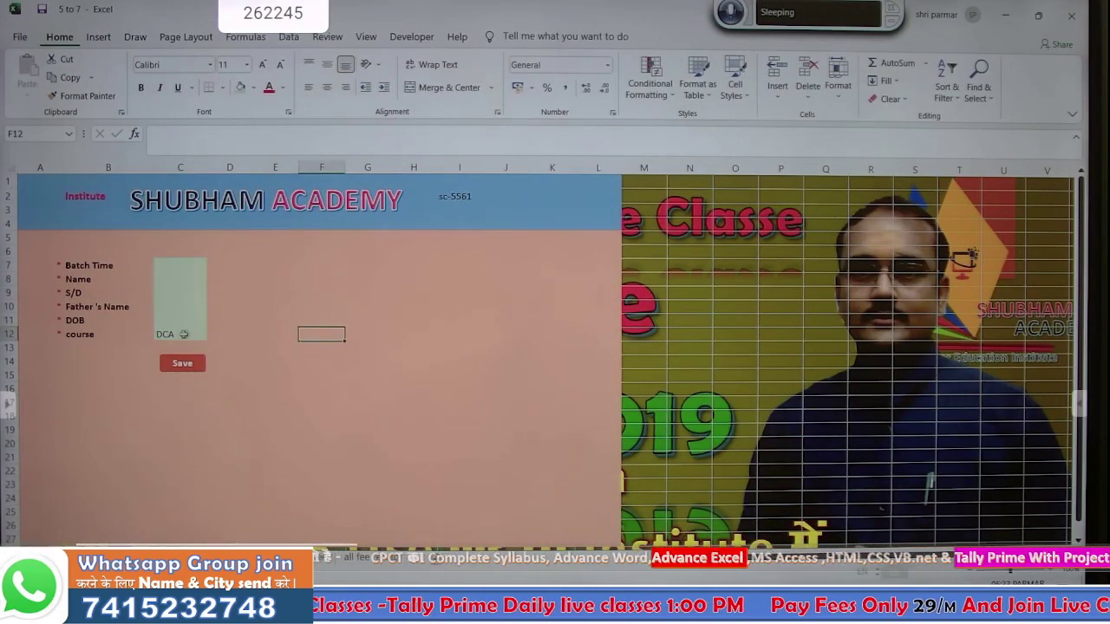
click(170, 336)
click(213, 335)
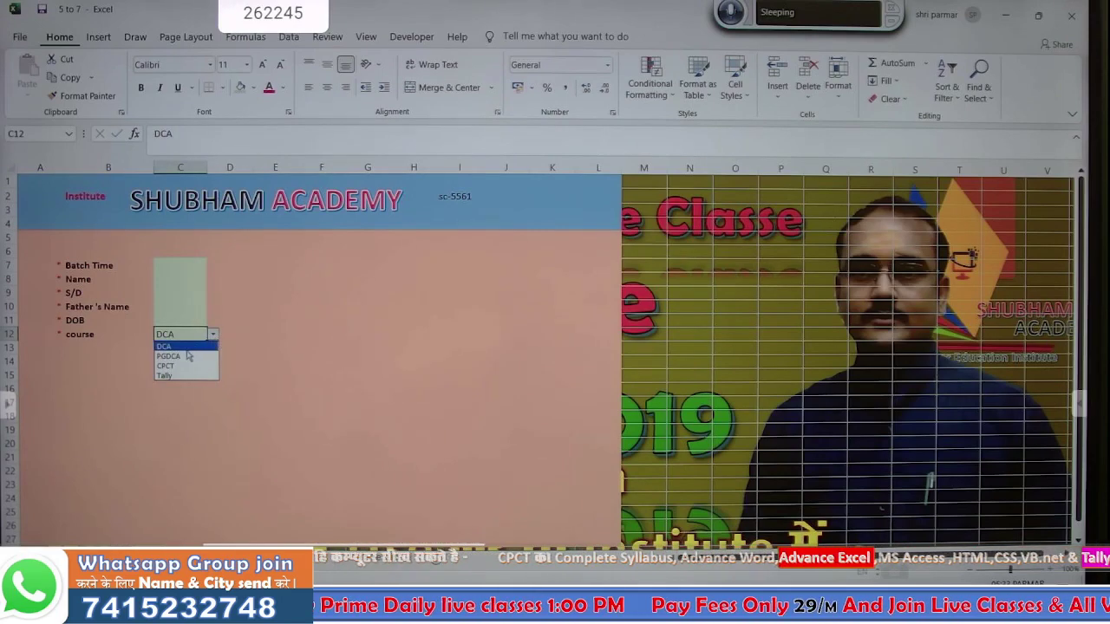
click(186, 355)
- Fill in batch 3 to 5, the student's name, s/o, father's name and DOB 08/07/1998
click(164, 265)
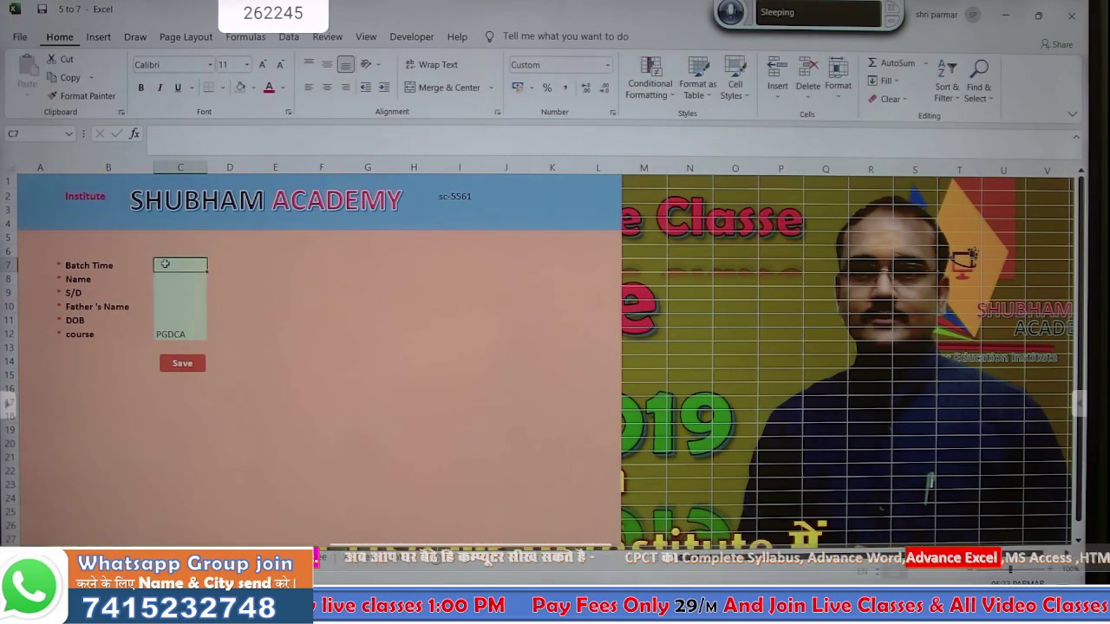
text(3)
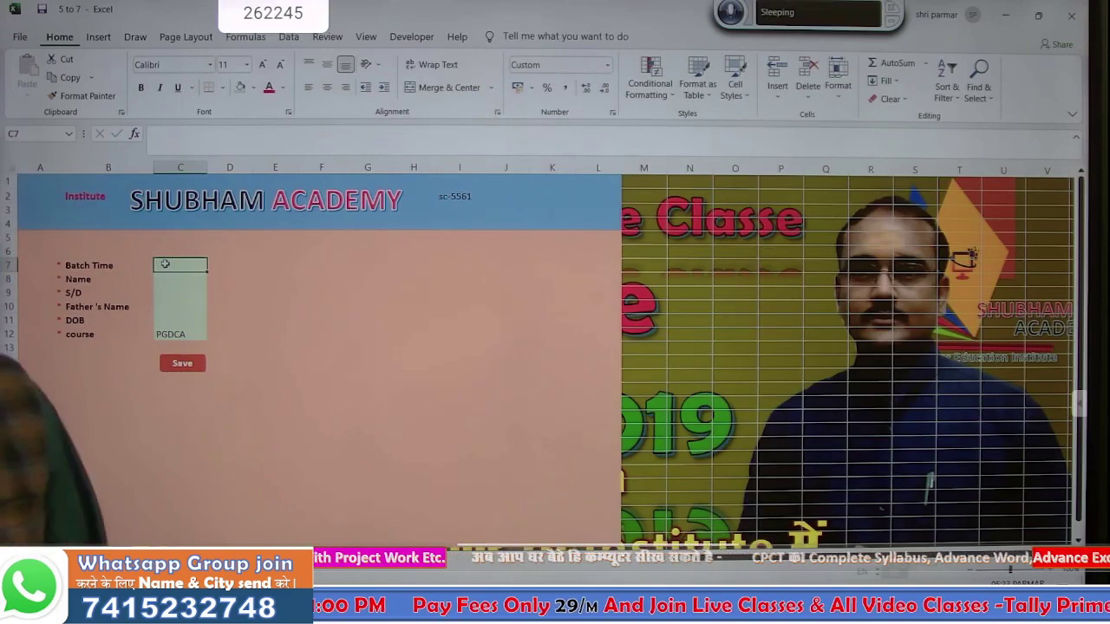
text( to 5)
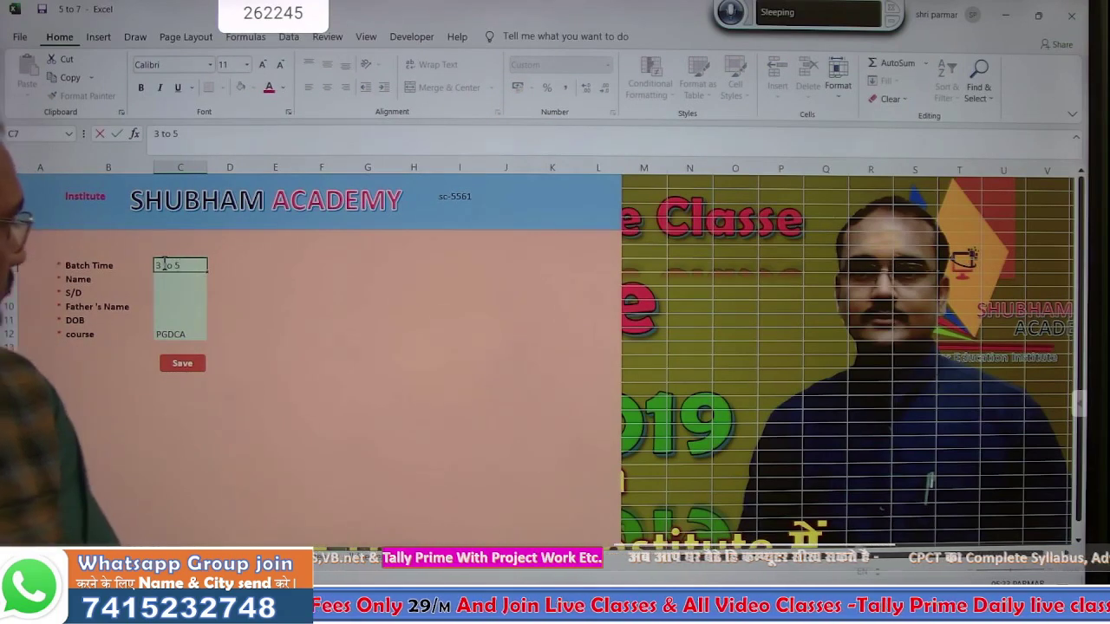
key(Return)
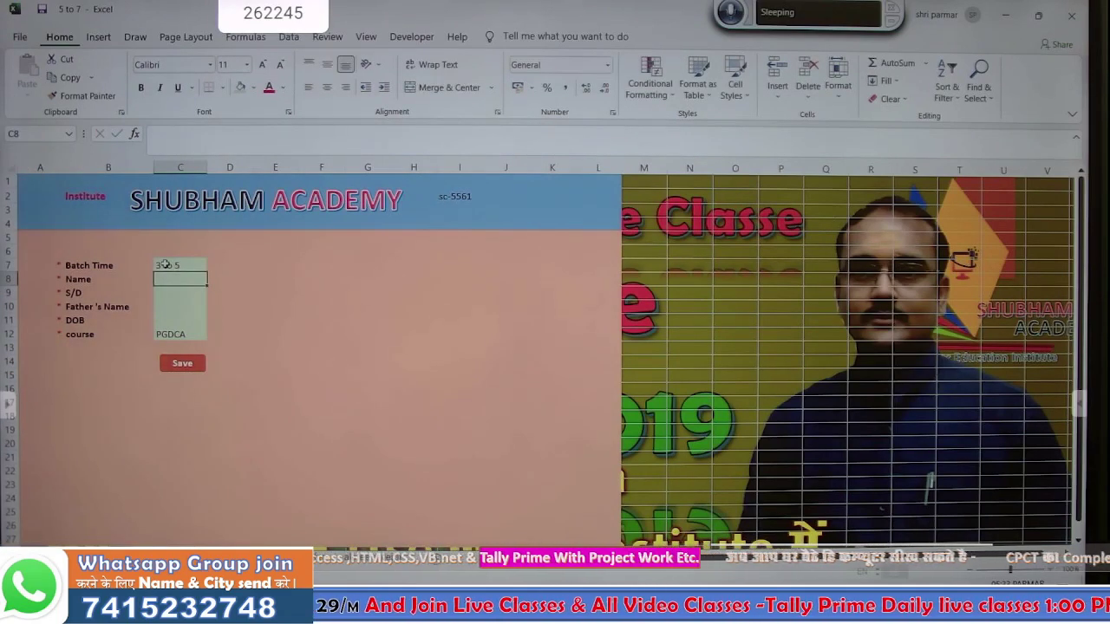
text(Rahul)
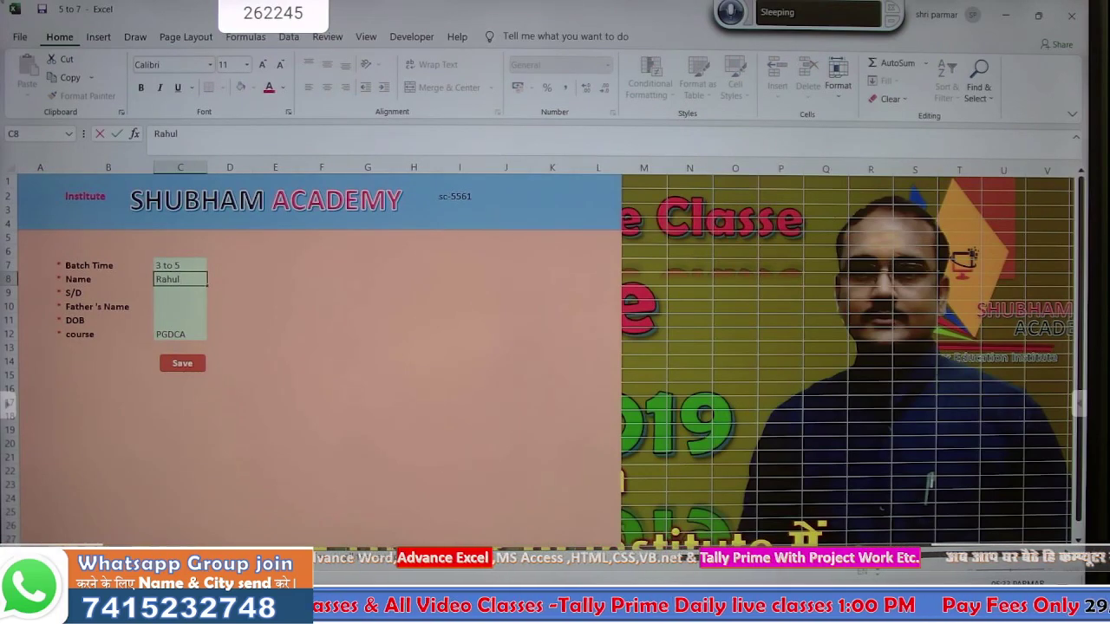
key(Return)
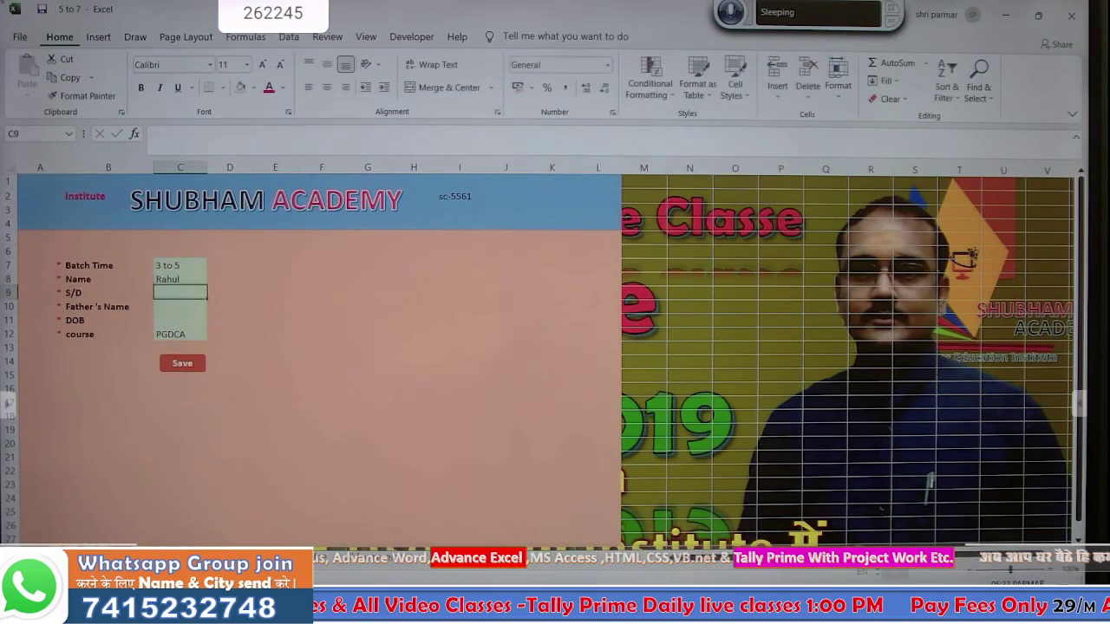
text(so)
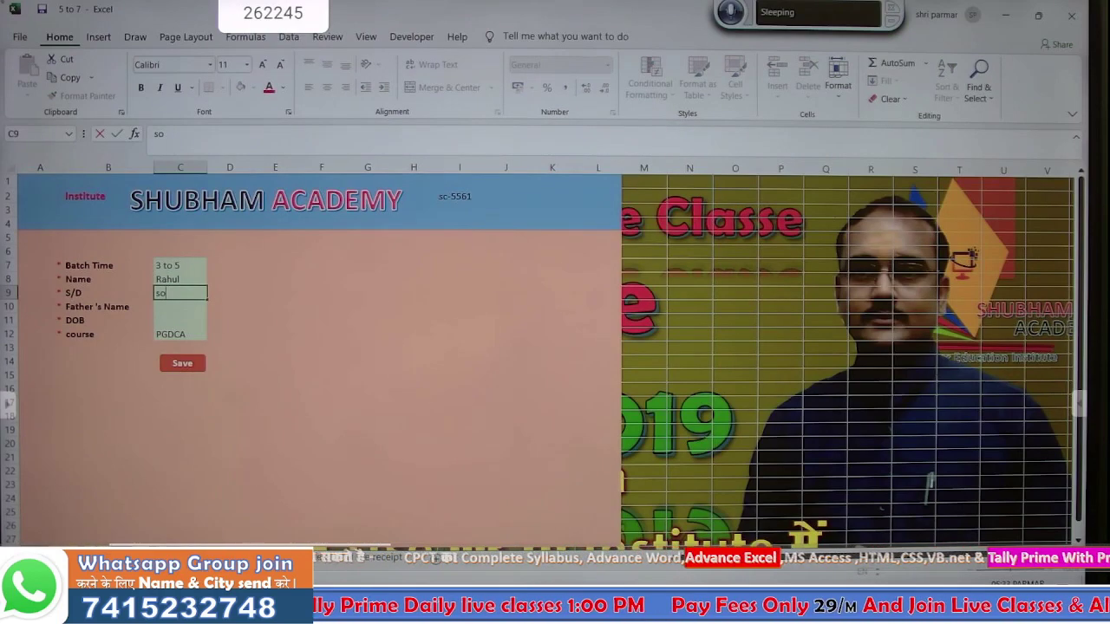
key(Return)
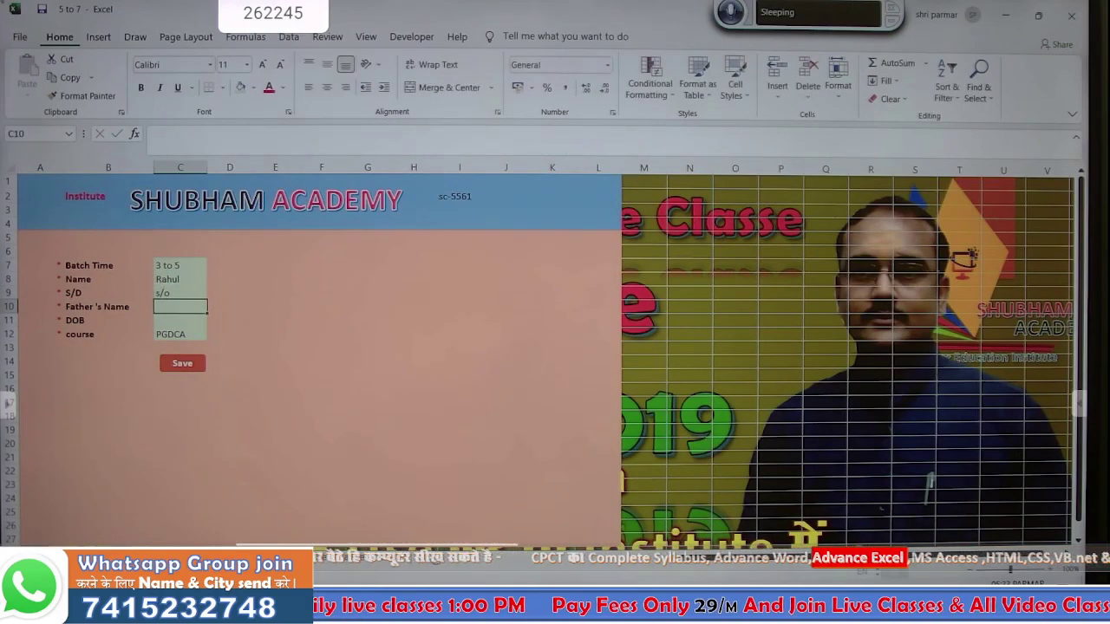
text(rajmal)
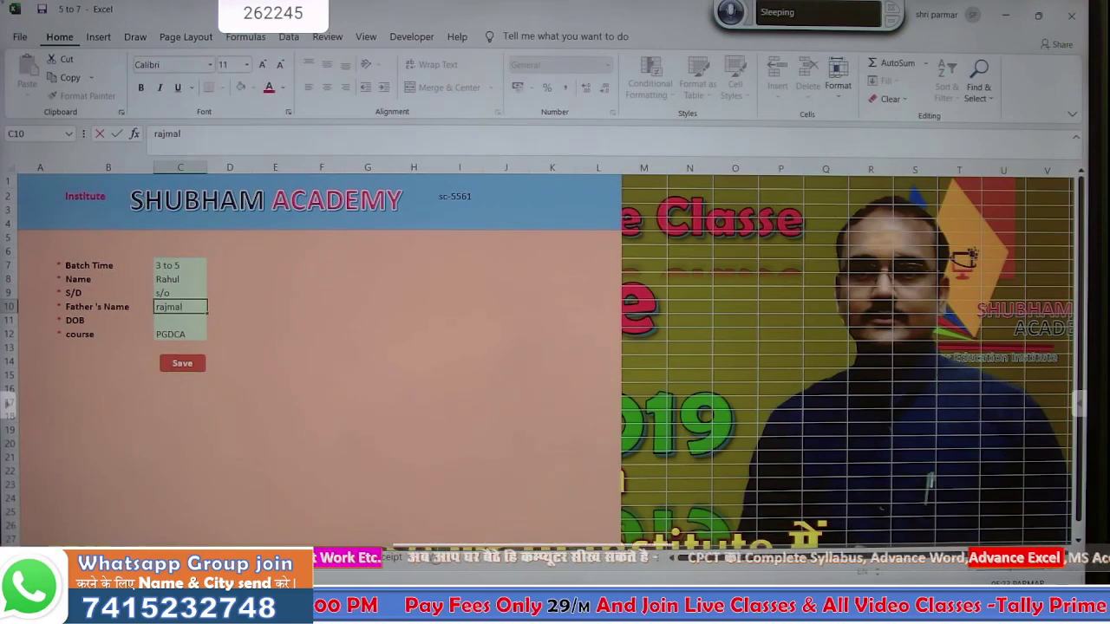
key(Return)
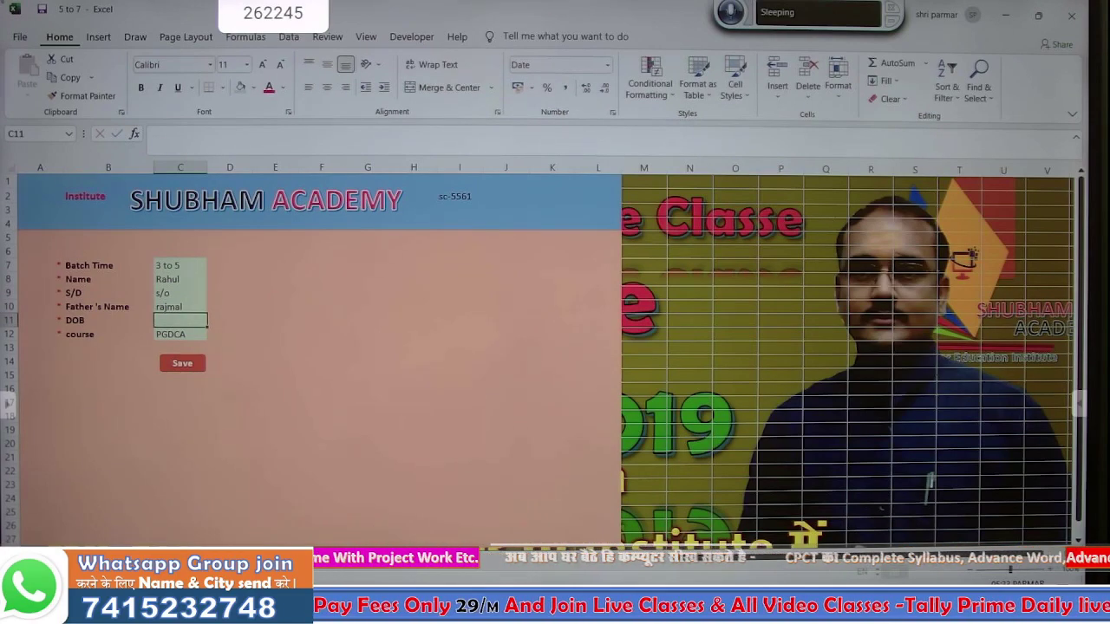
text(08/)
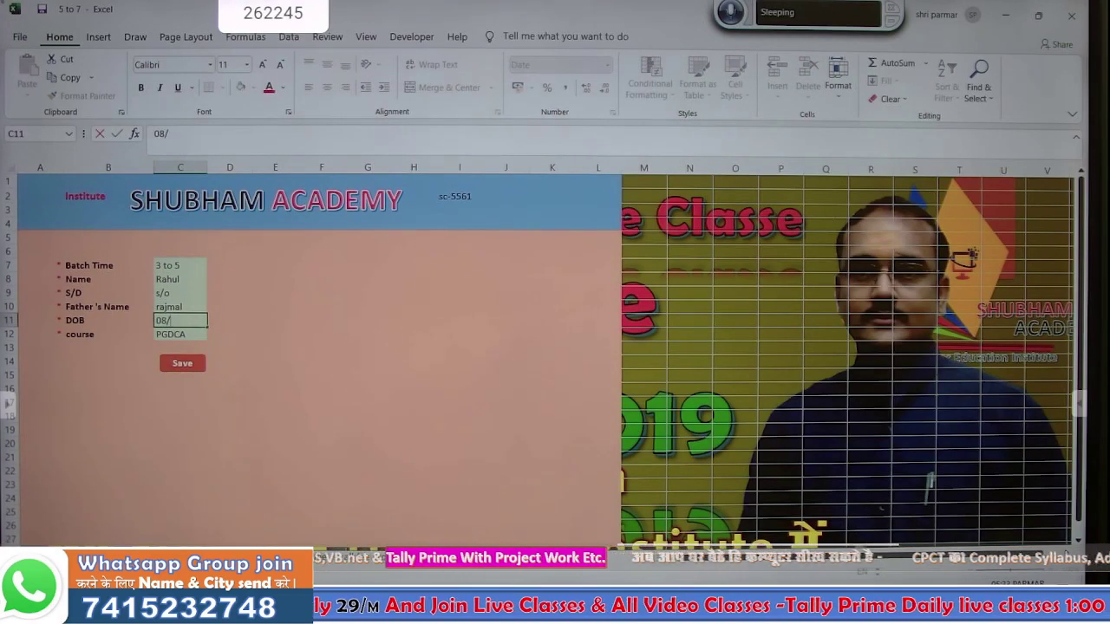
text(07/1998)
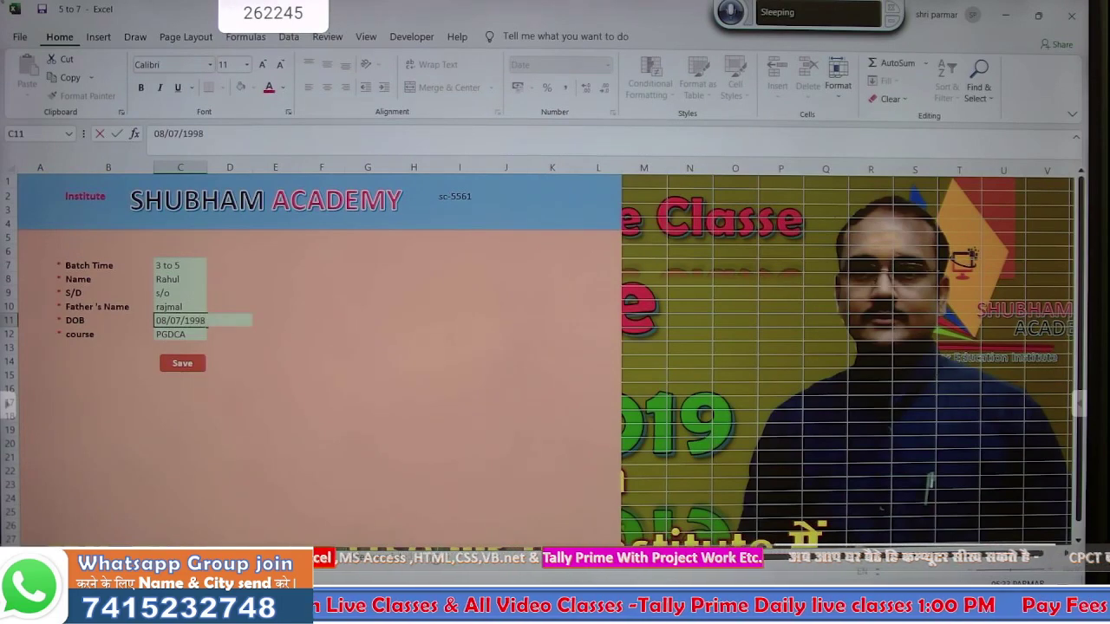
key(Return)
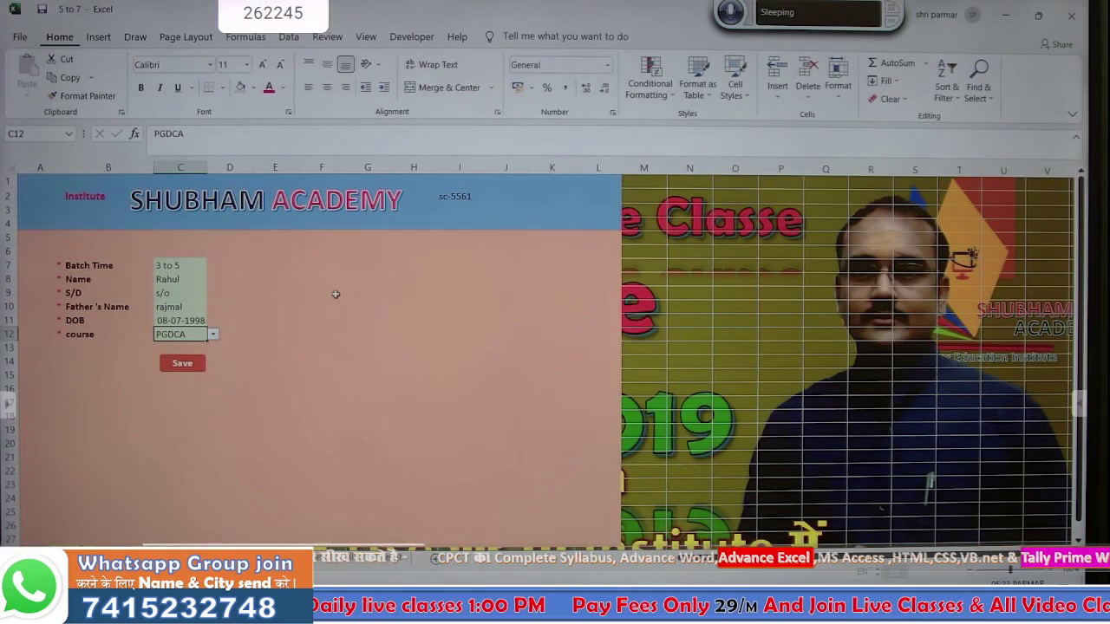
- Assign a macro to the Save shape and run it, ending the resulting run-time error
click(305, 319)
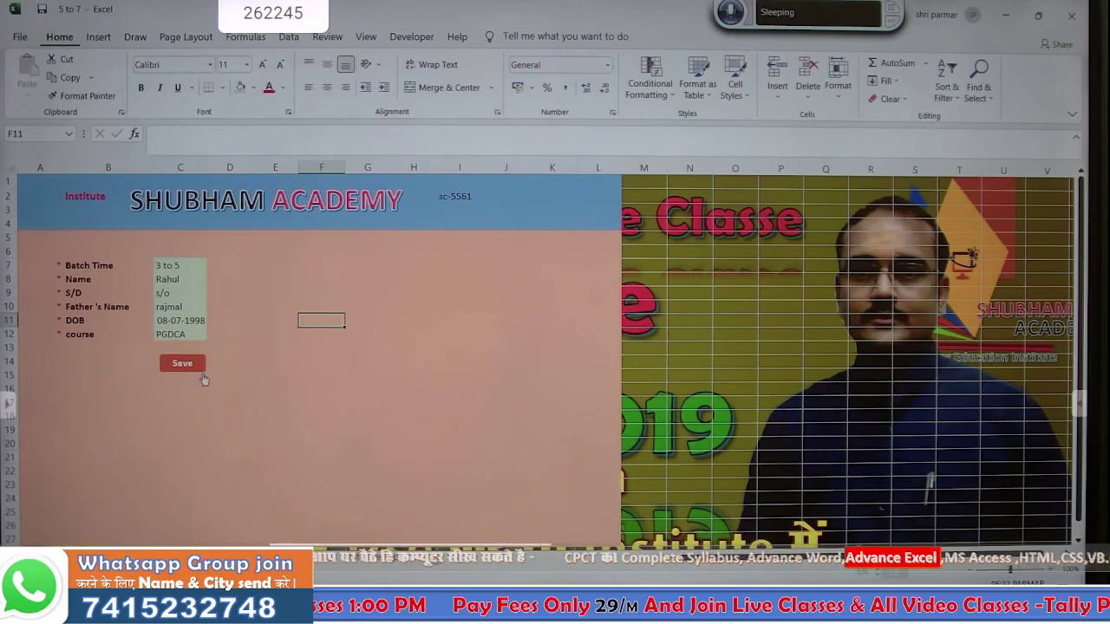
right_click(204, 380)
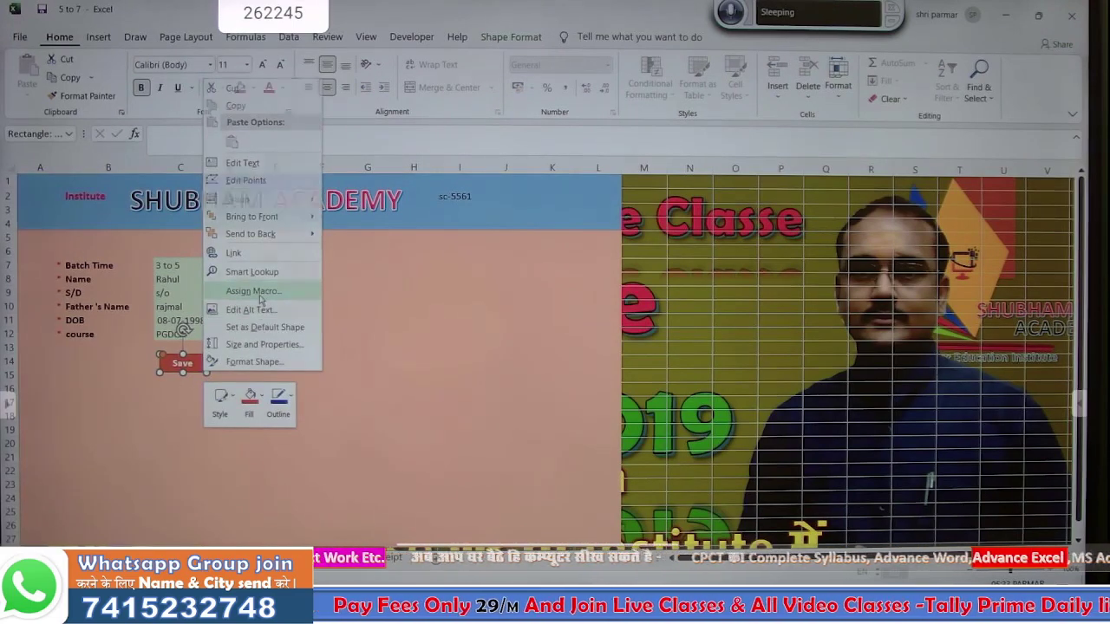
click(259, 296)
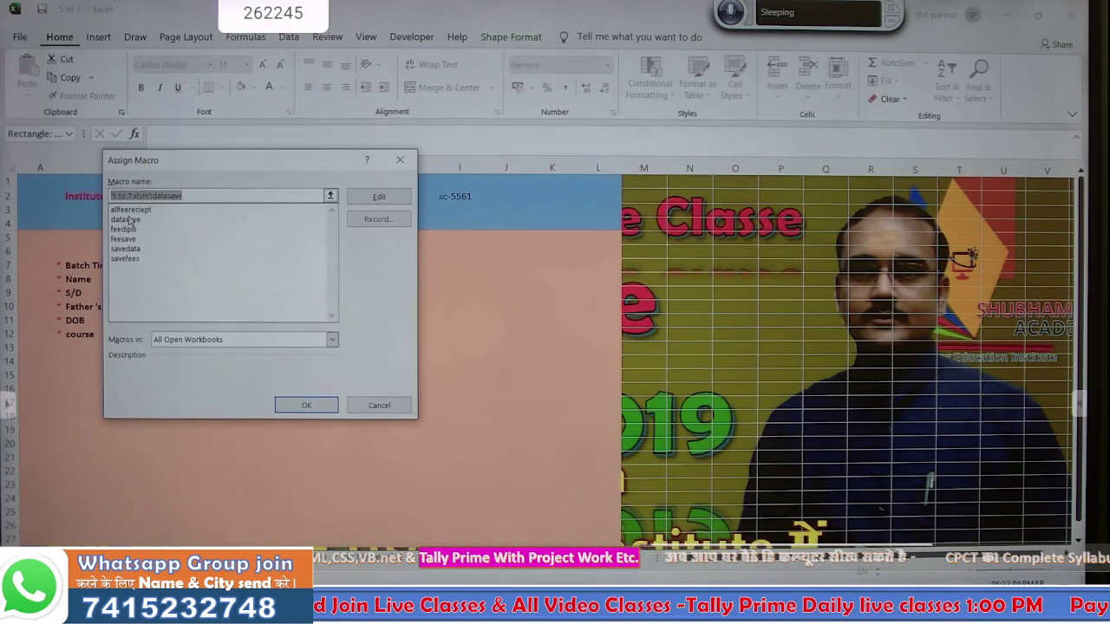
click(126, 257)
click(302, 406)
click(289, 421)
click(181, 368)
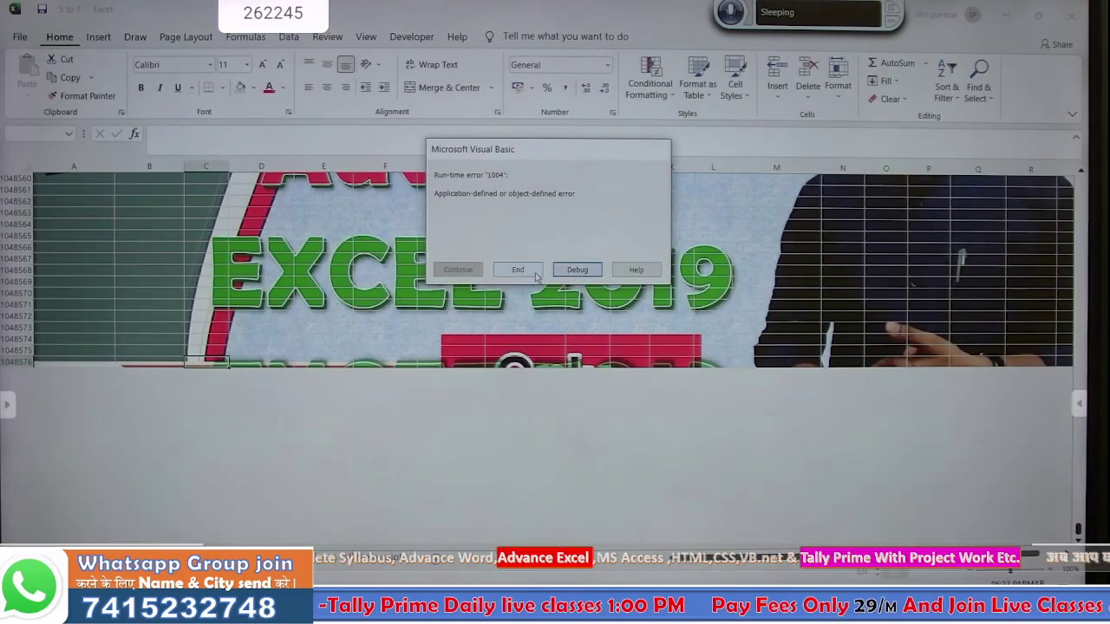
click(517, 270)
scroll(202, 447, up, 20)
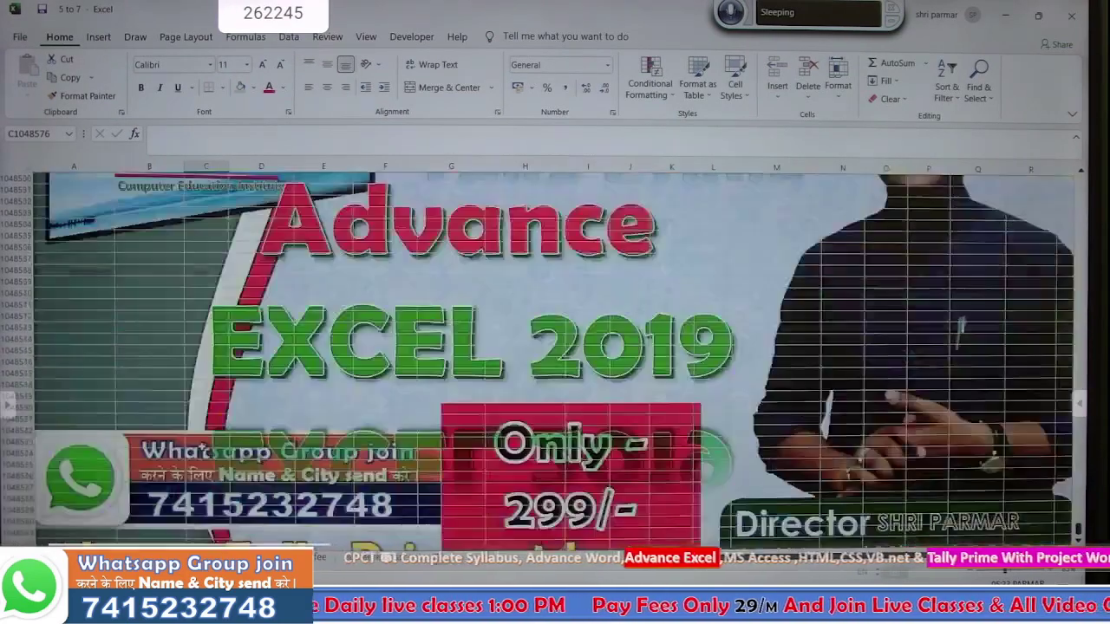
key(ctrl+Home)
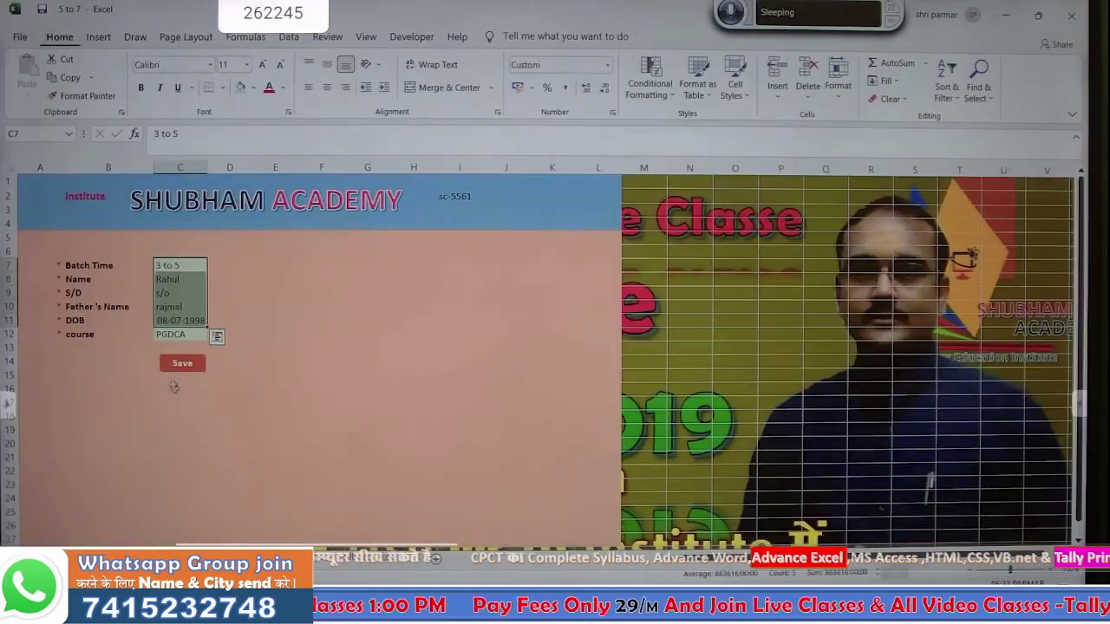
- Assign datasave to the Save shape, run it, and check the saved entry on the database
right_click(173, 368)
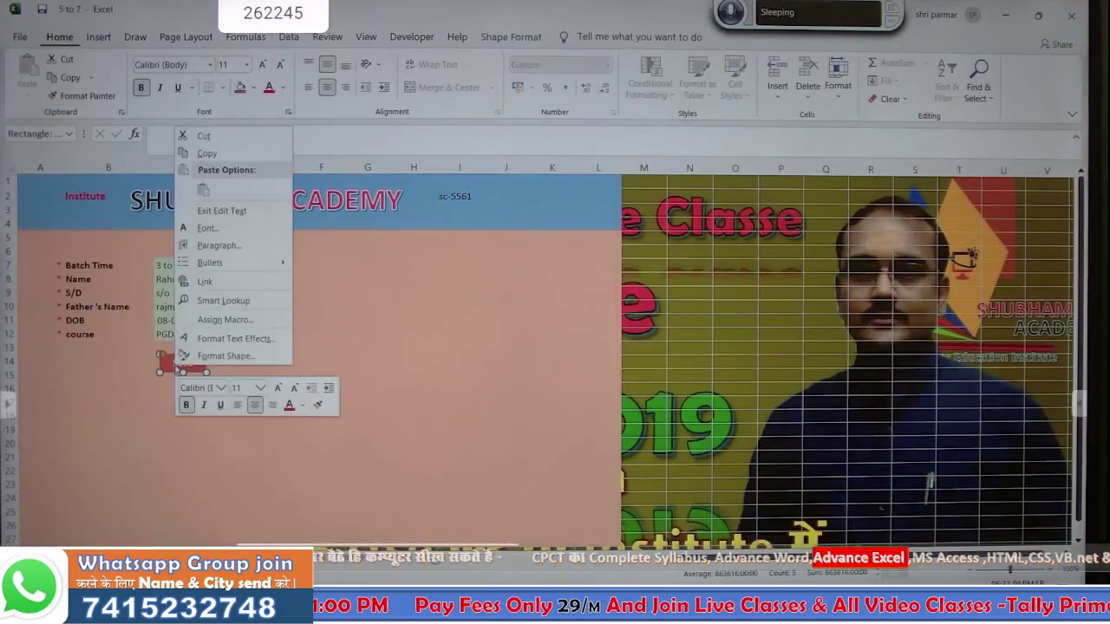
click(224, 319)
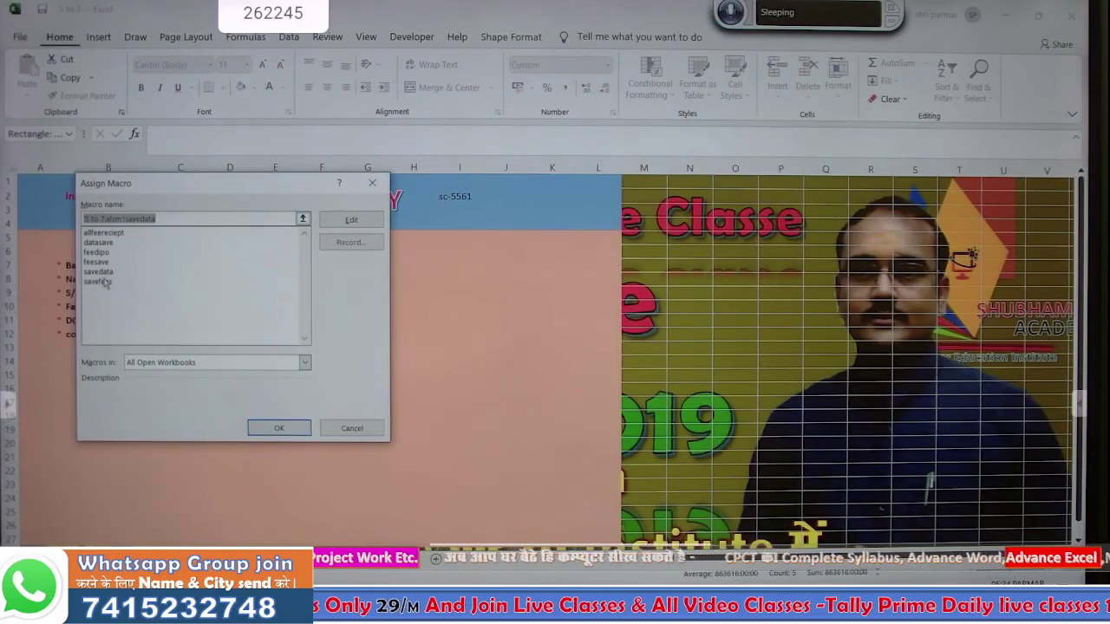
click(99, 242)
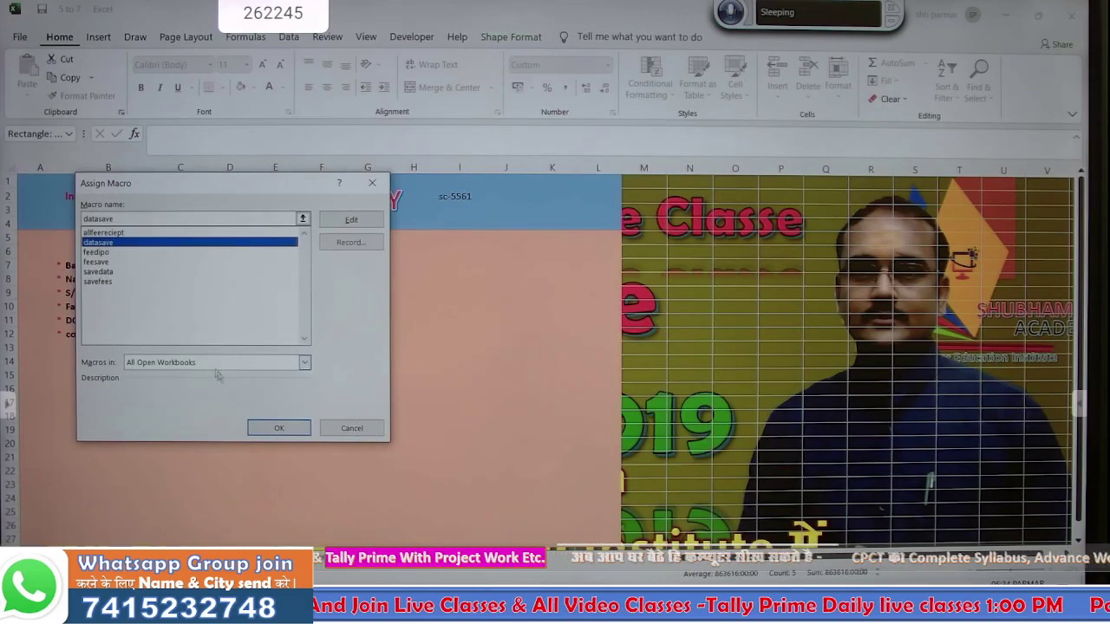
click(260, 427)
click(260, 389)
click(183, 364)
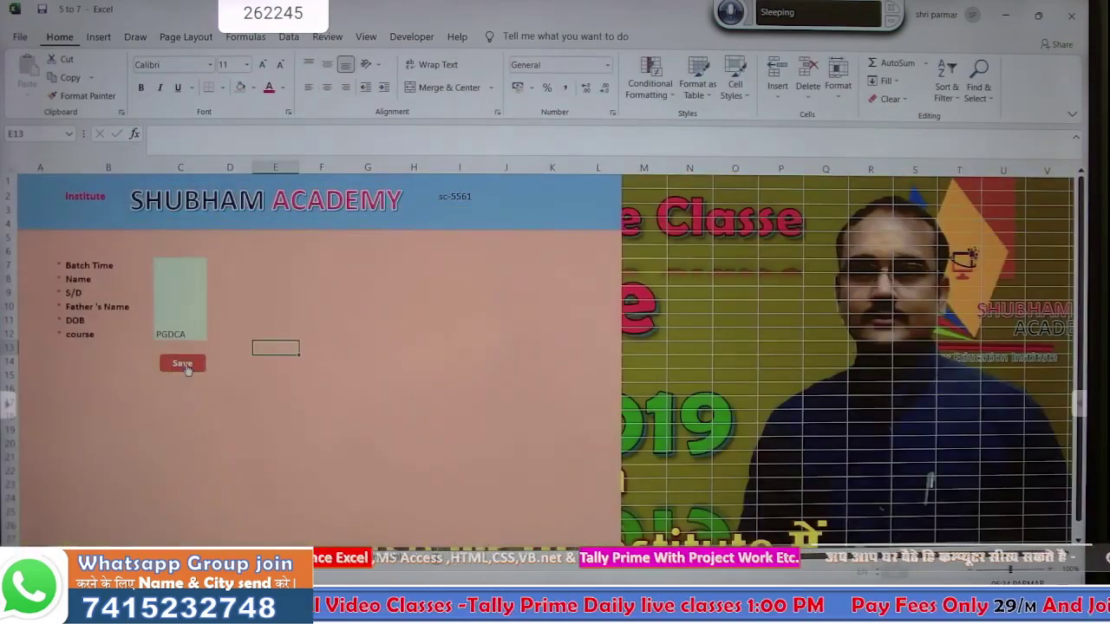
click(229, 556)
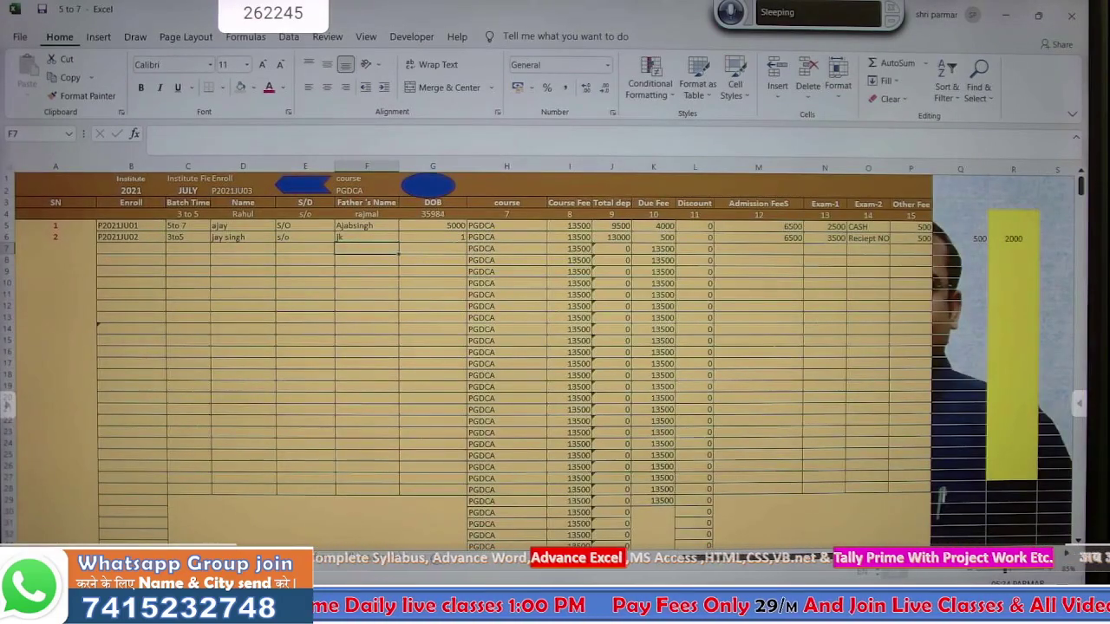
click(178, 556)
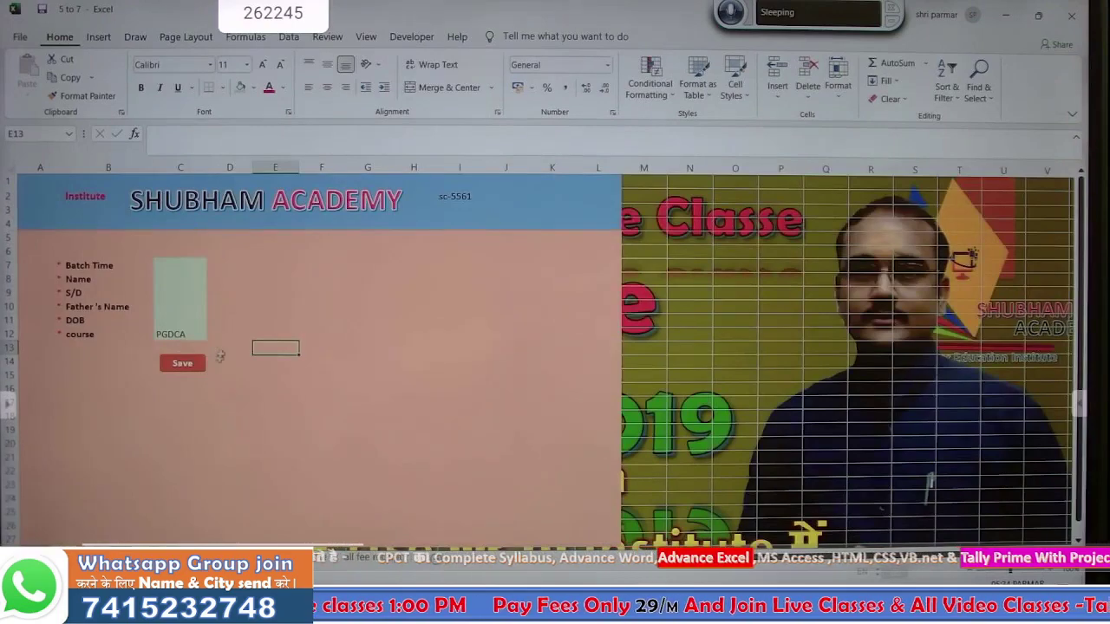
click(184, 264)
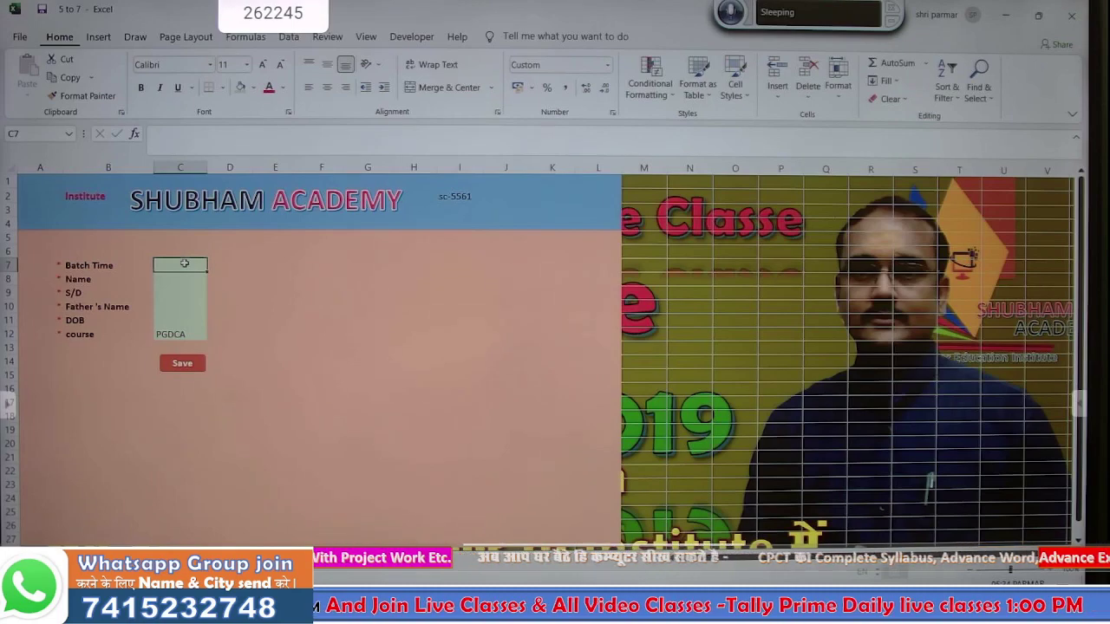
- Enter batch 4 to 6, the student's name, s/o, father's name and DOB 01-01-1998
text(4 to 6)
key(Return)
text(rahul)
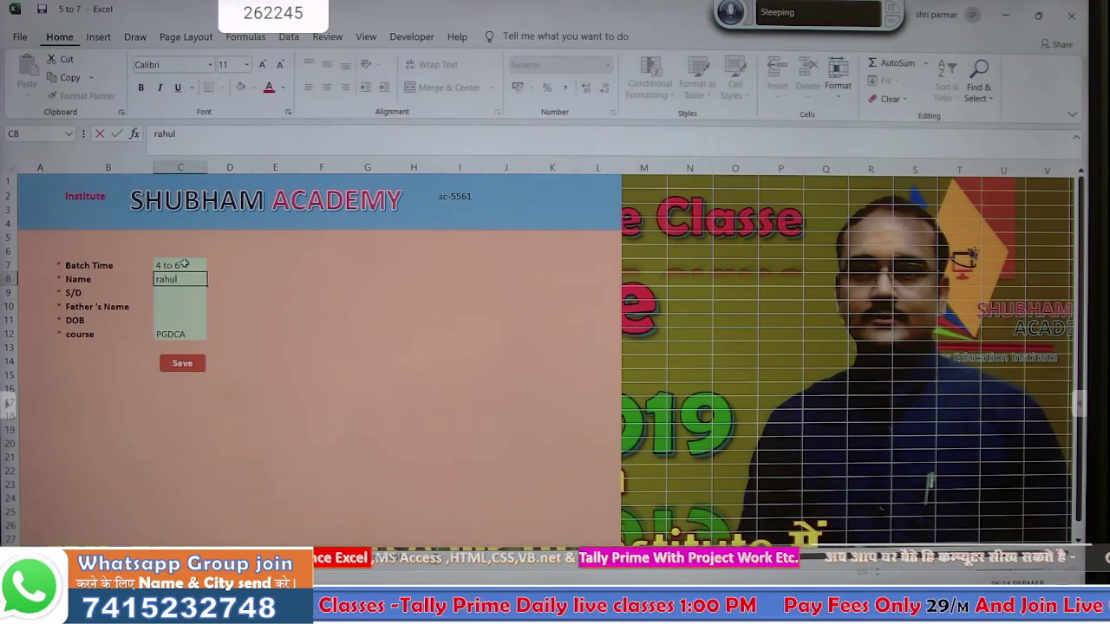
key(Return)
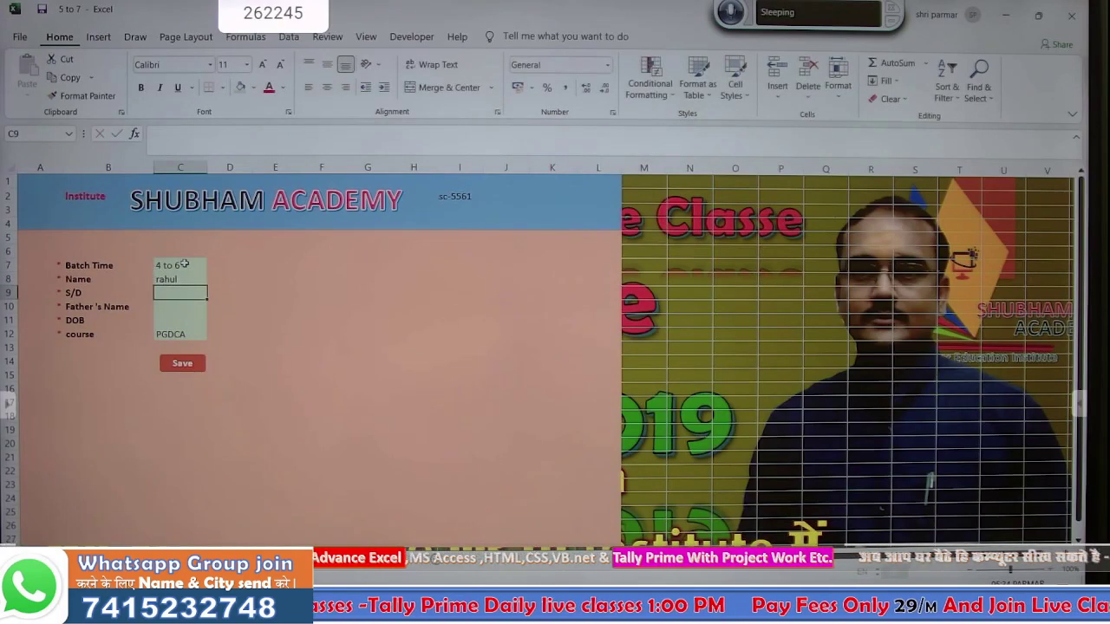
text(s/o)
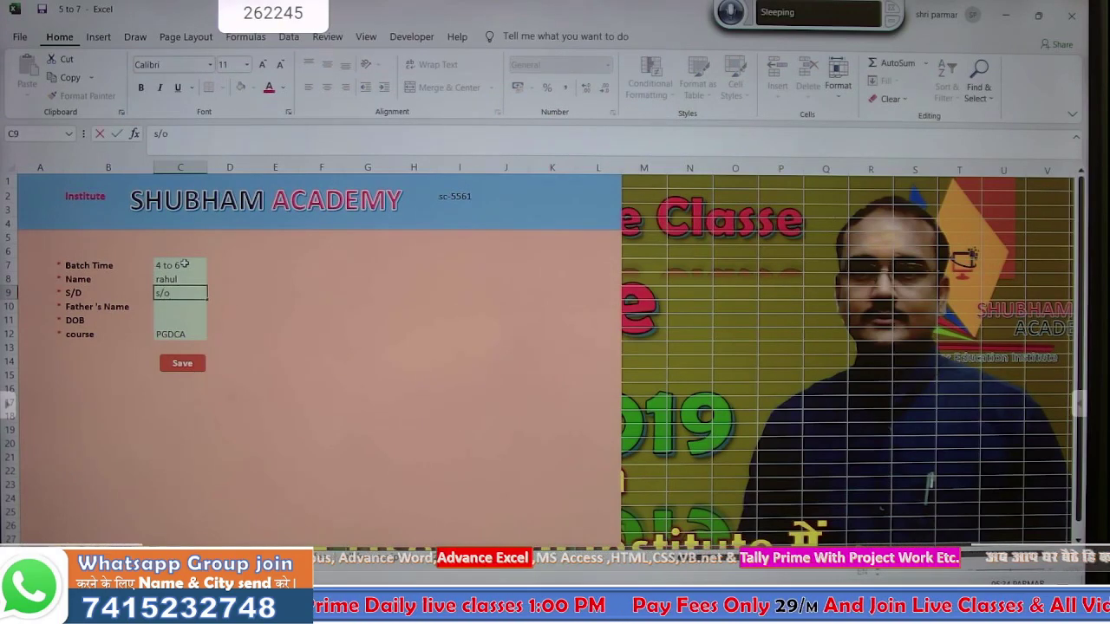
key(Return)
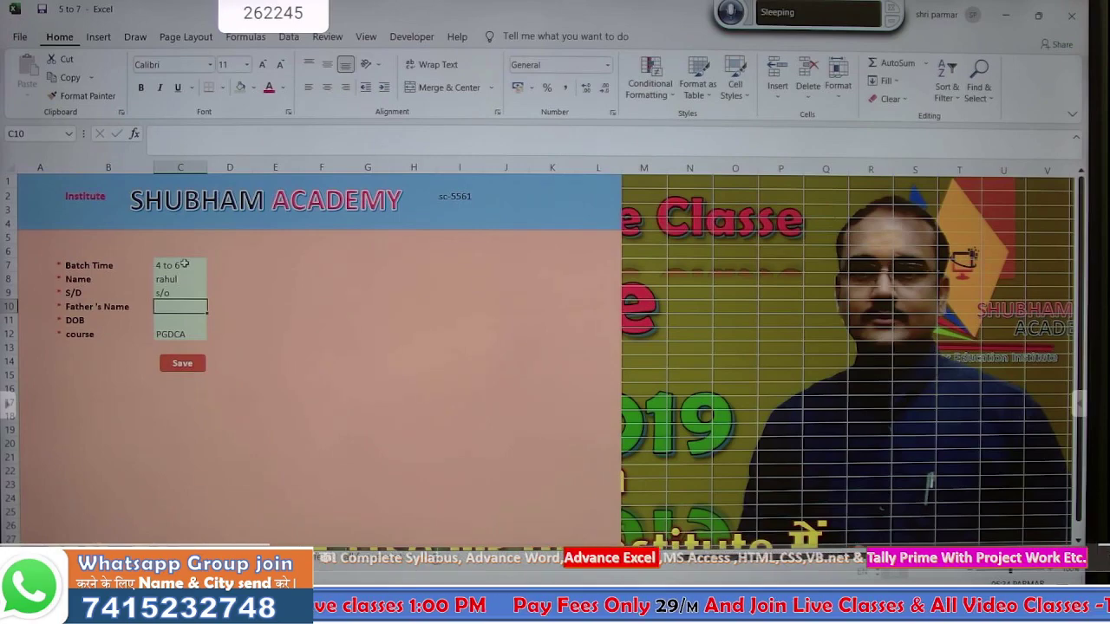
text(rajmal)
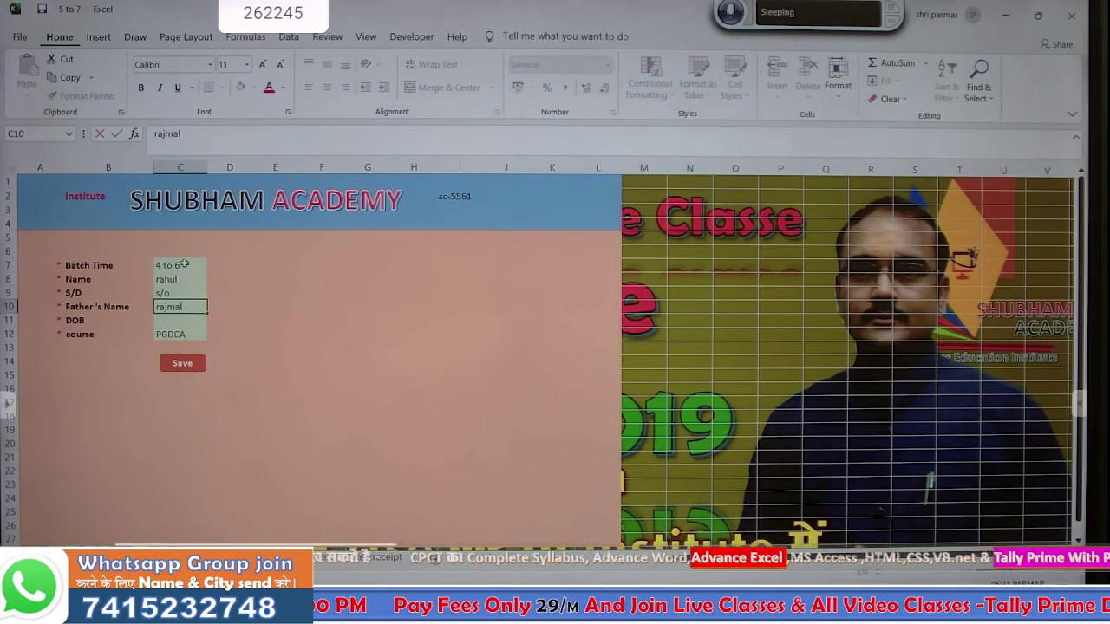
key(Return)
text(1-1-1998)
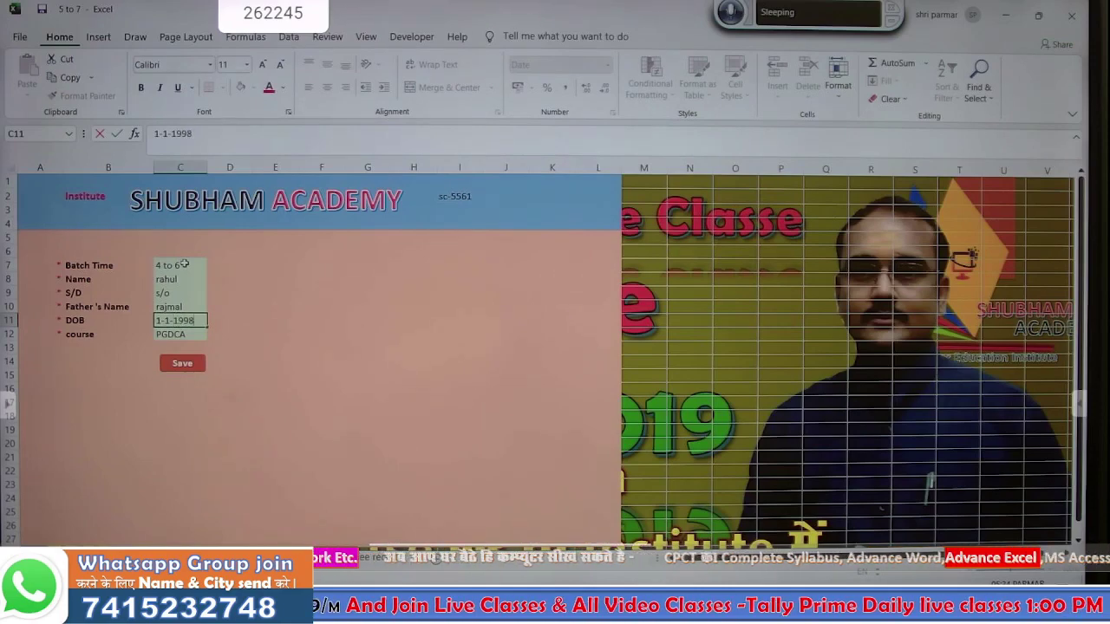
key(Return)
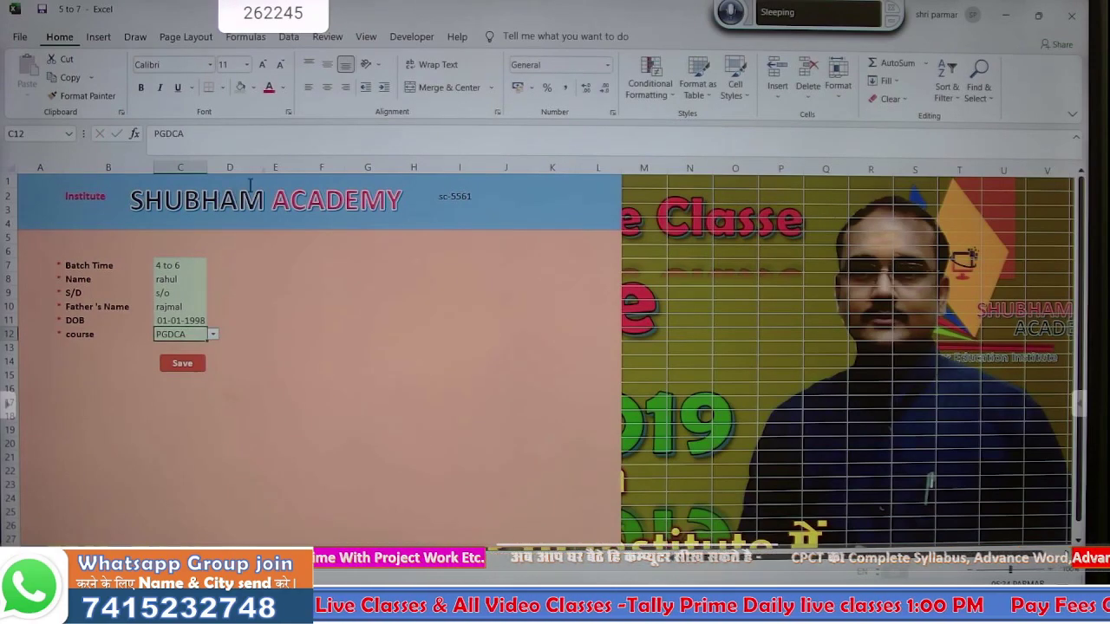
click(427, 38)
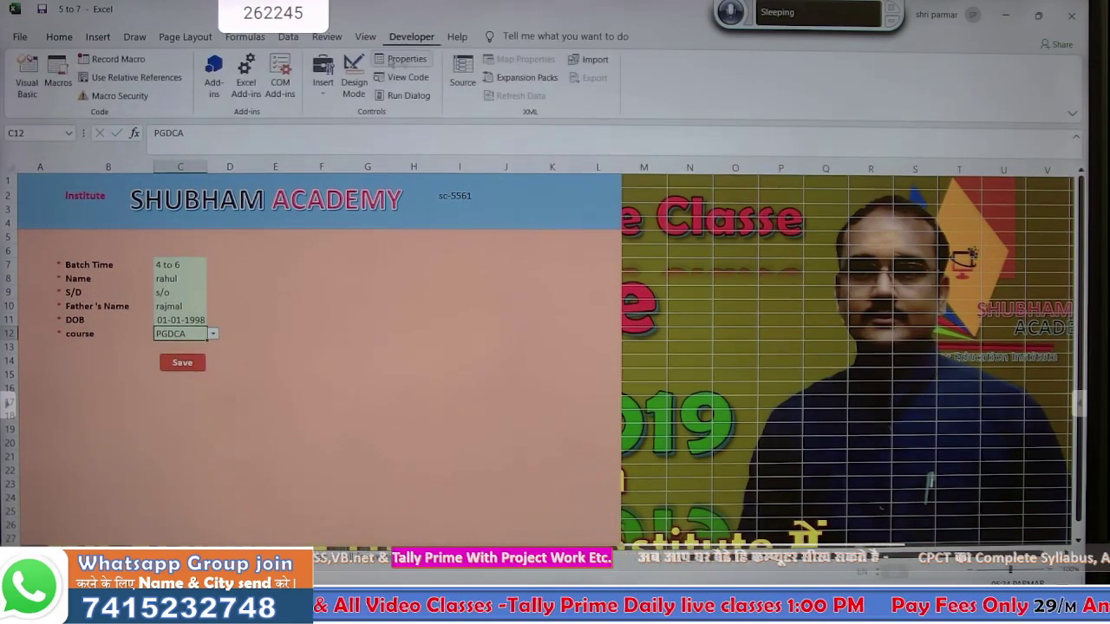
- Start recording a macro named admission, then select F14 and show the Database sheet
click(139, 61)
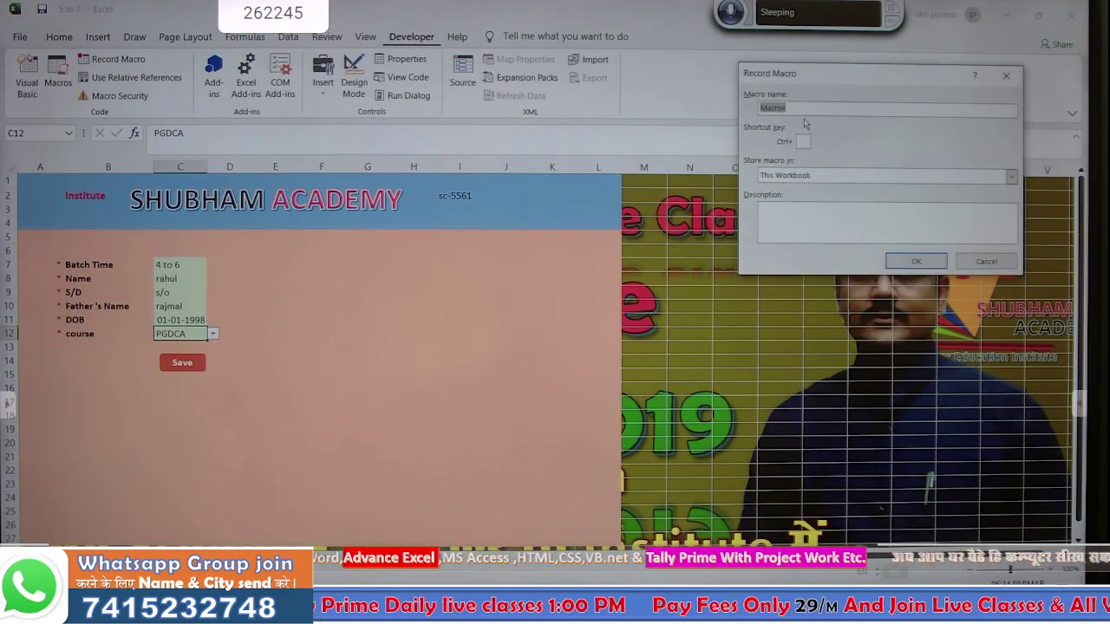
text(admission)
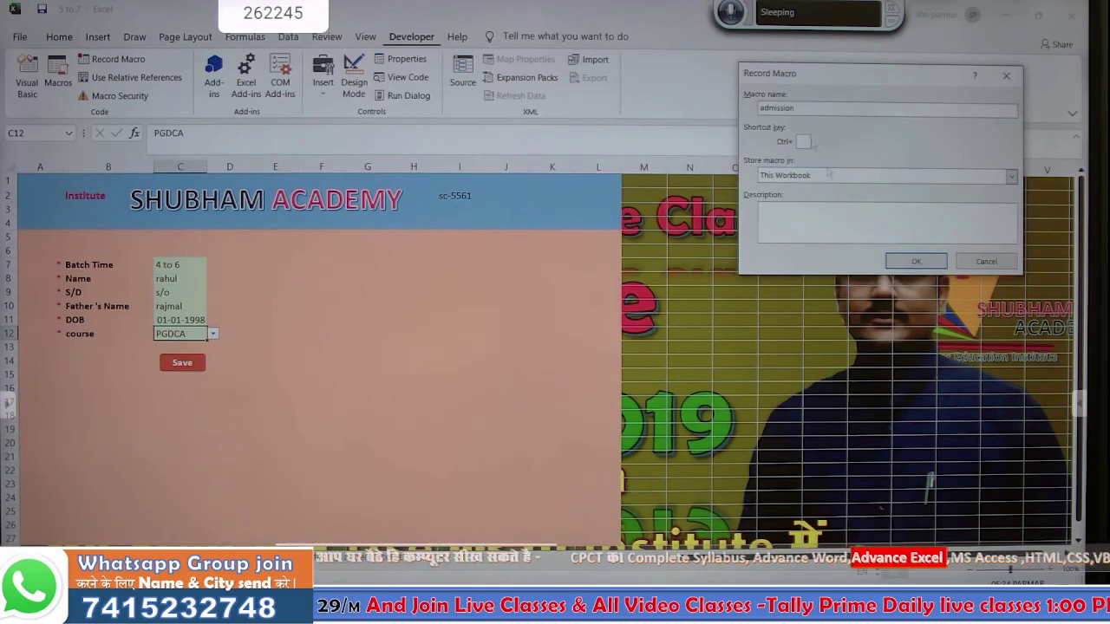
click(901, 264)
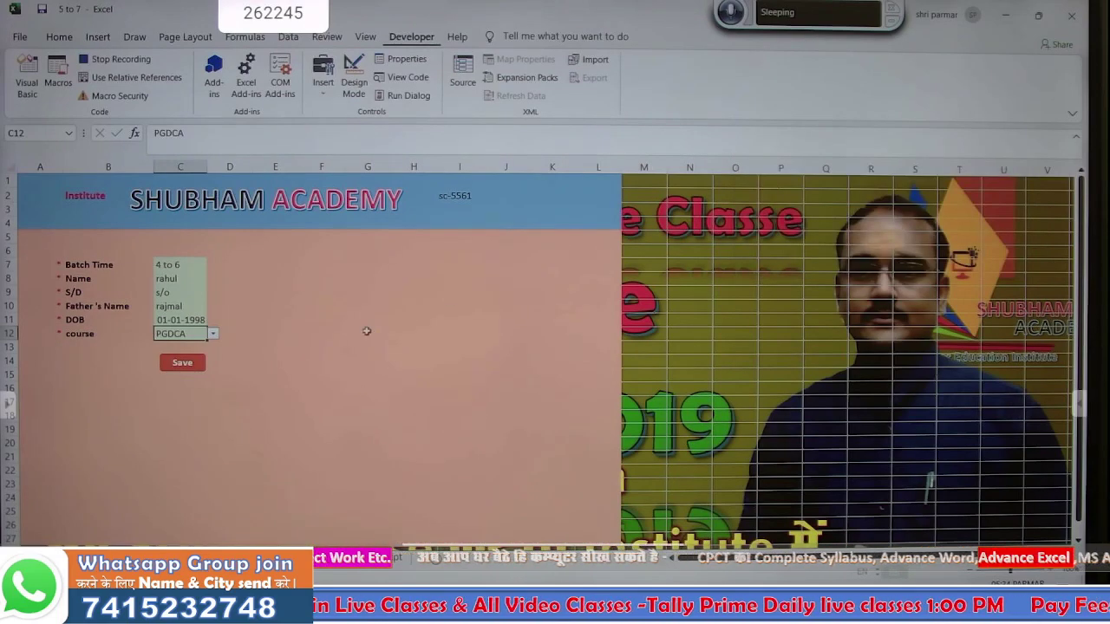
click(313, 364)
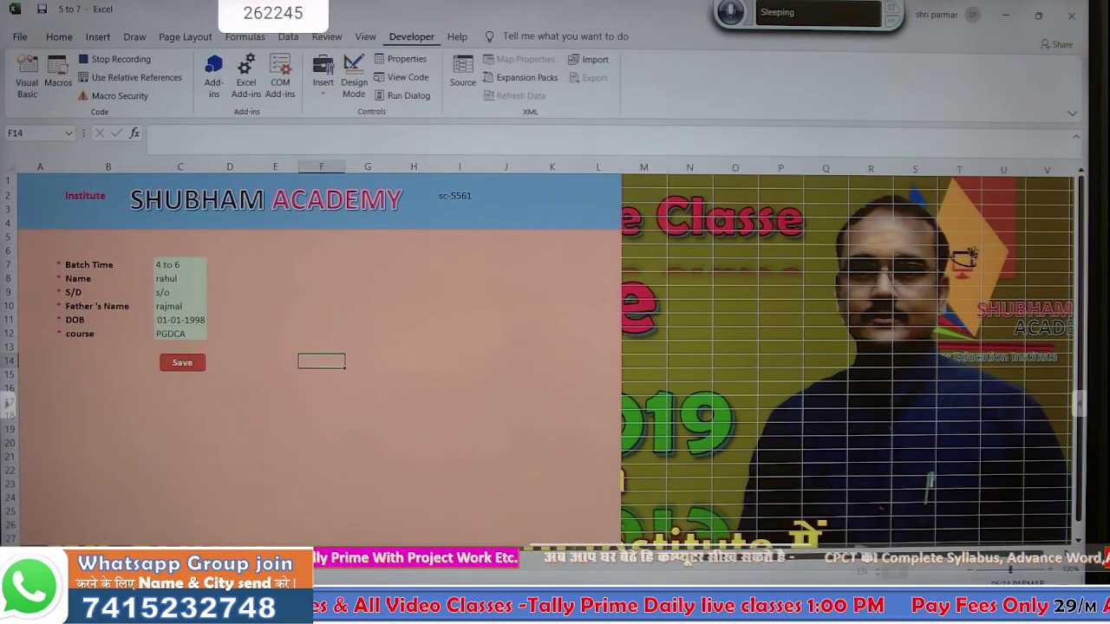
click(260, 555)
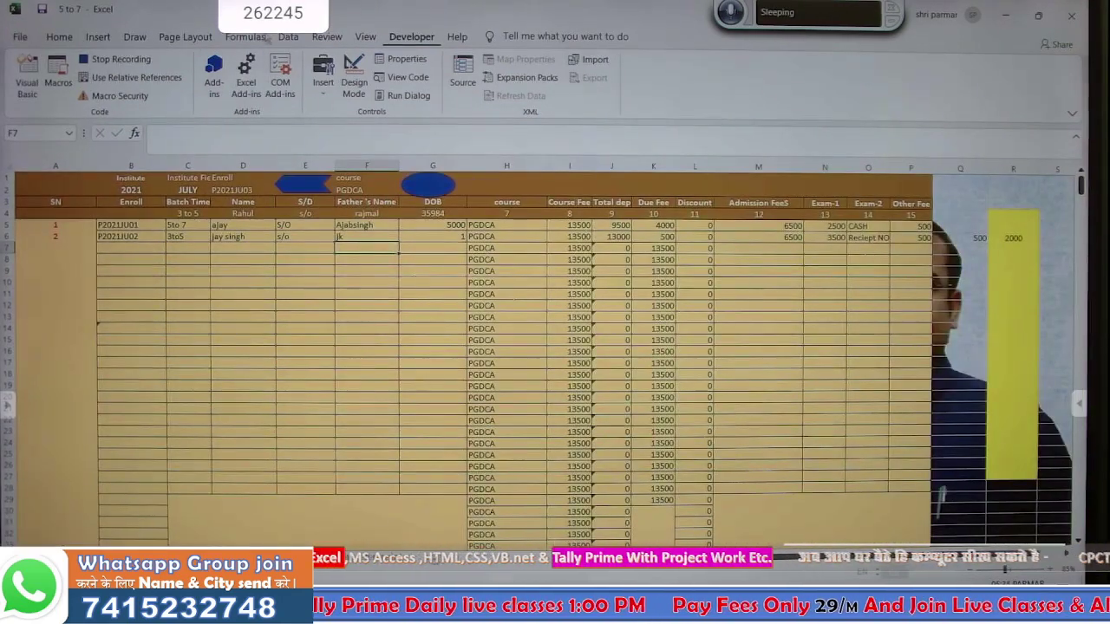
- Advanced-filter the Database in place, list range $A$3:$P$70000 and criteria range $F$1:$F$2
click(289, 36)
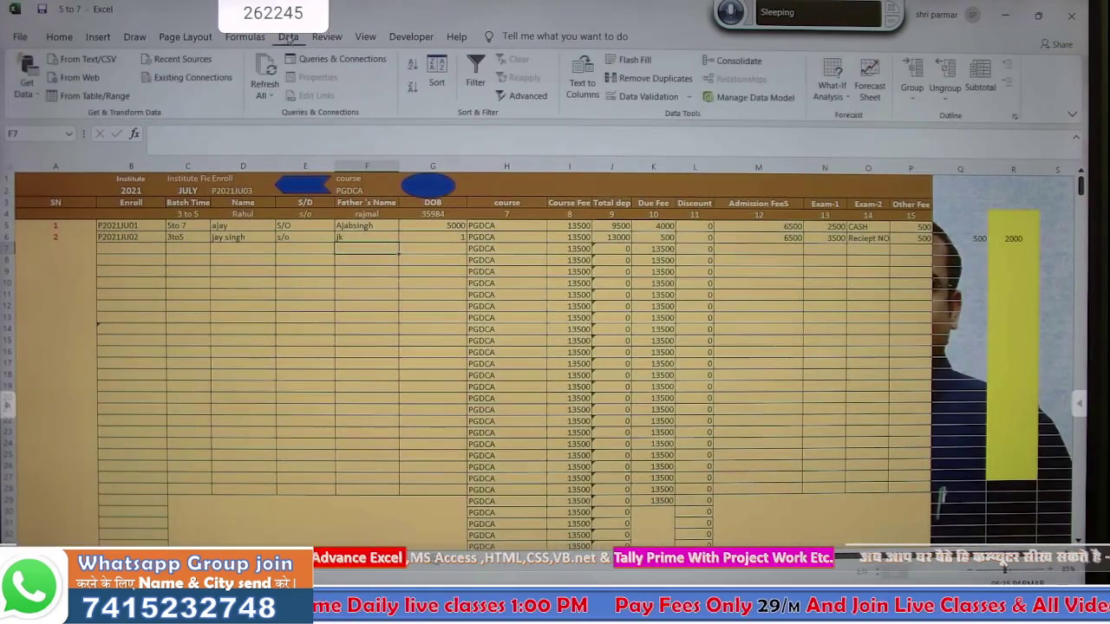
click(523, 96)
click(502, 354)
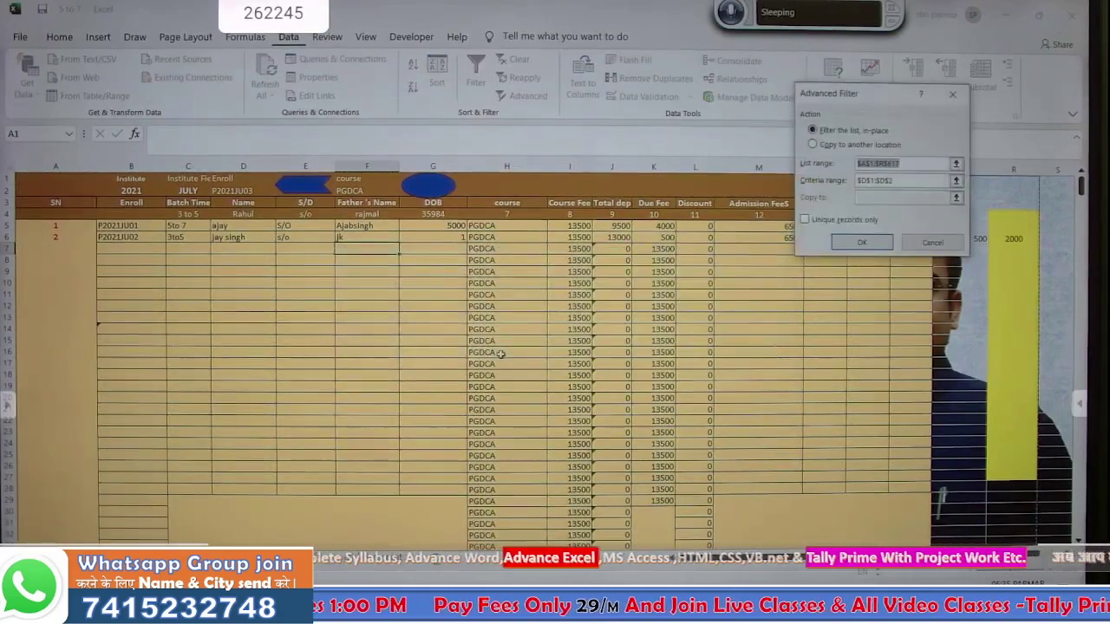
drag(24, 201, 906, 253)
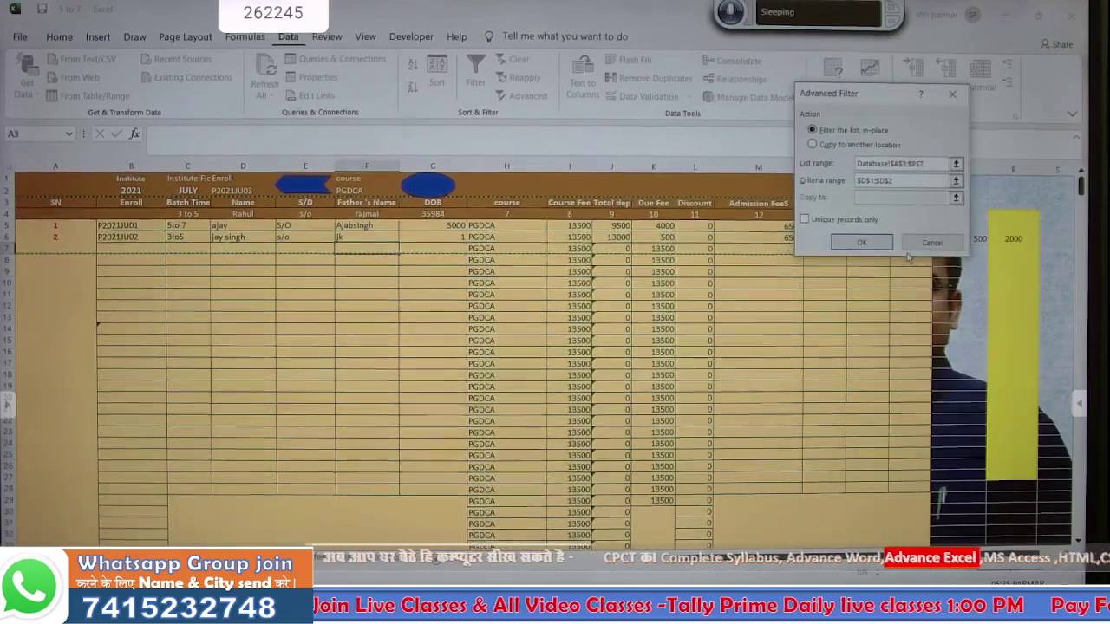
text(0000)
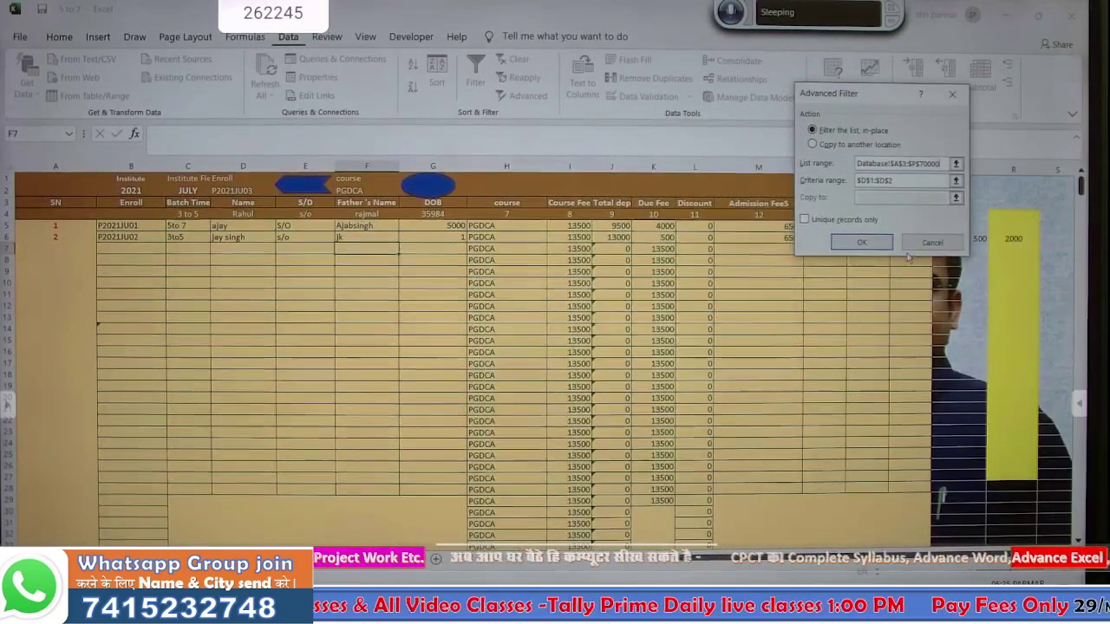
click(904, 182)
key(BackSpace)
key(BackSpace)
key(BackSpace)
key(BackSpace)
key(BackSpace)
key(BackSpace)
key(BackSpace)
key(BackSpace)
key(BackSpace)
text($)
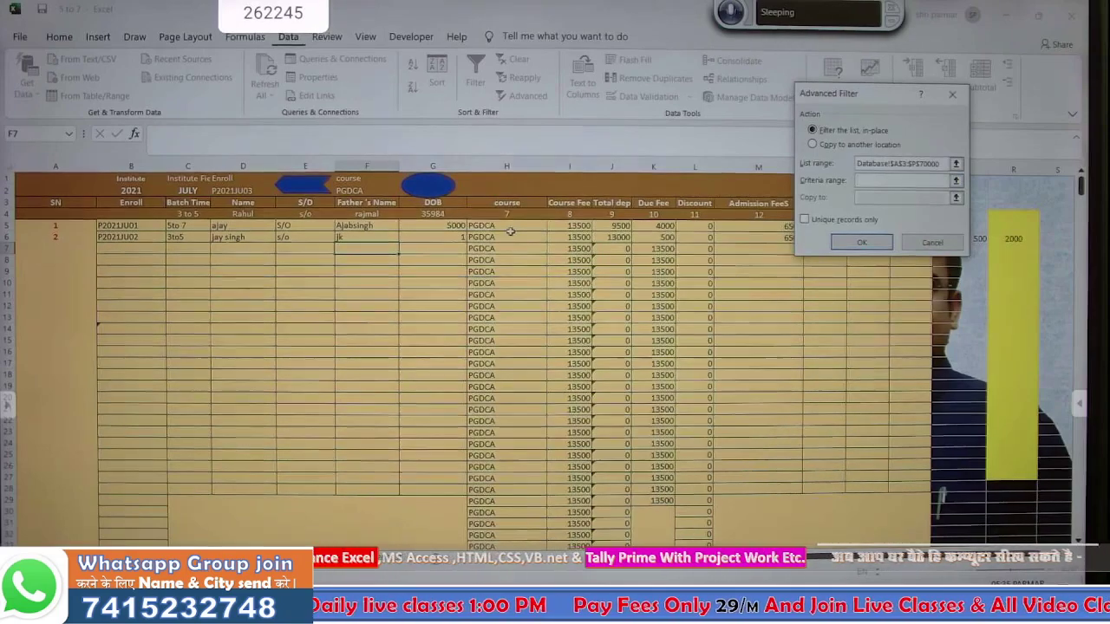
drag(377, 182, 372, 192)
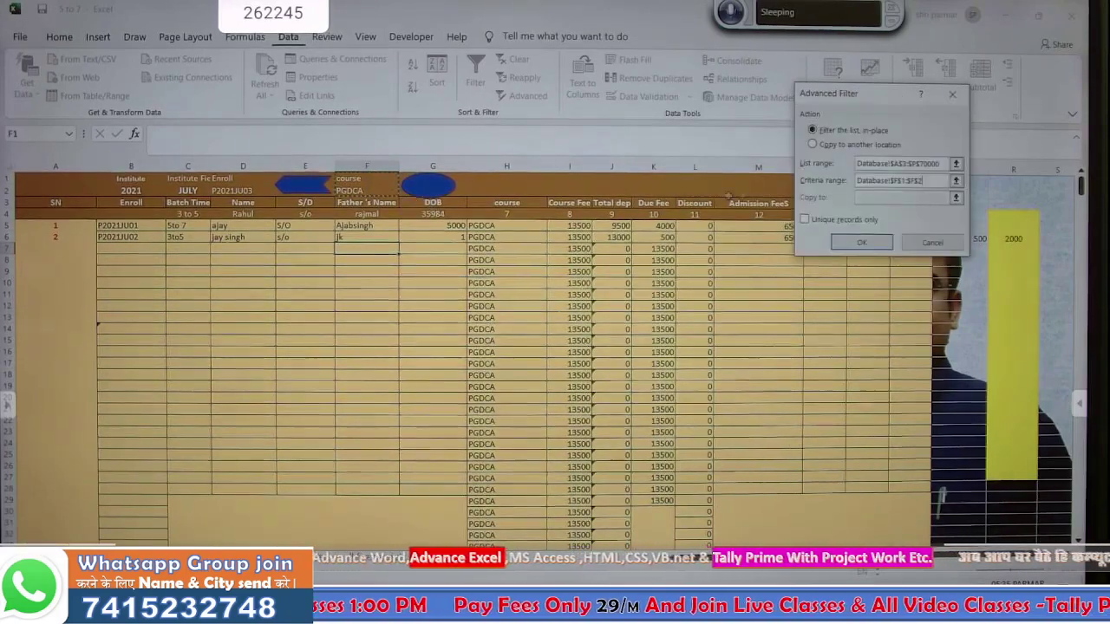
click(839, 237)
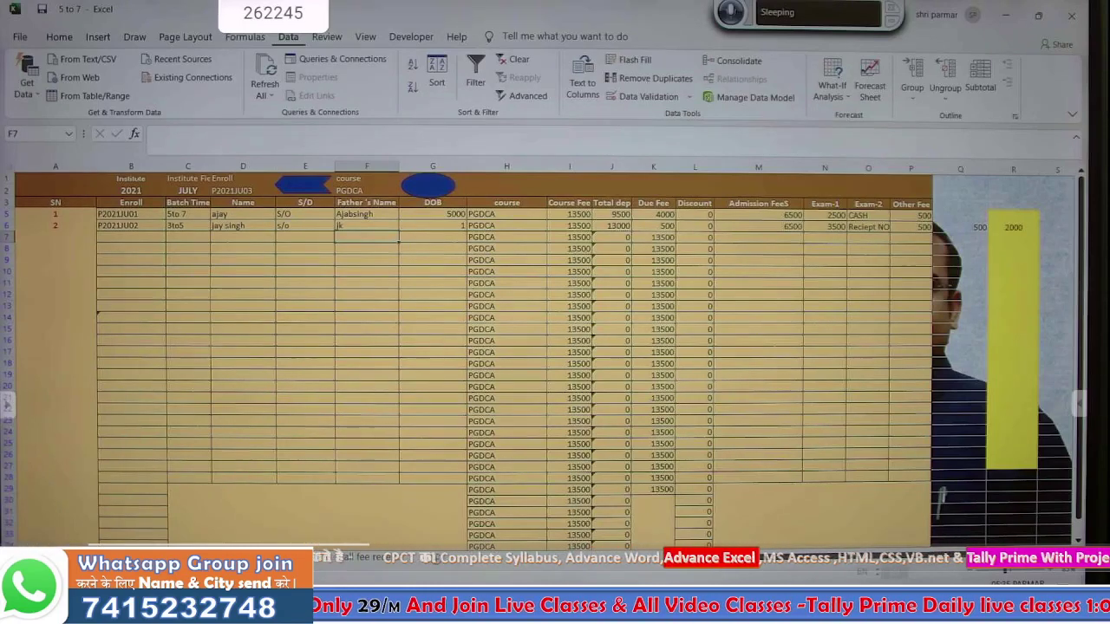
- Copy the form entries C7:C12 and find the last filled record row in the database
click(169, 558)
drag(179, 266, 169, 322)
key(ctrl+c)
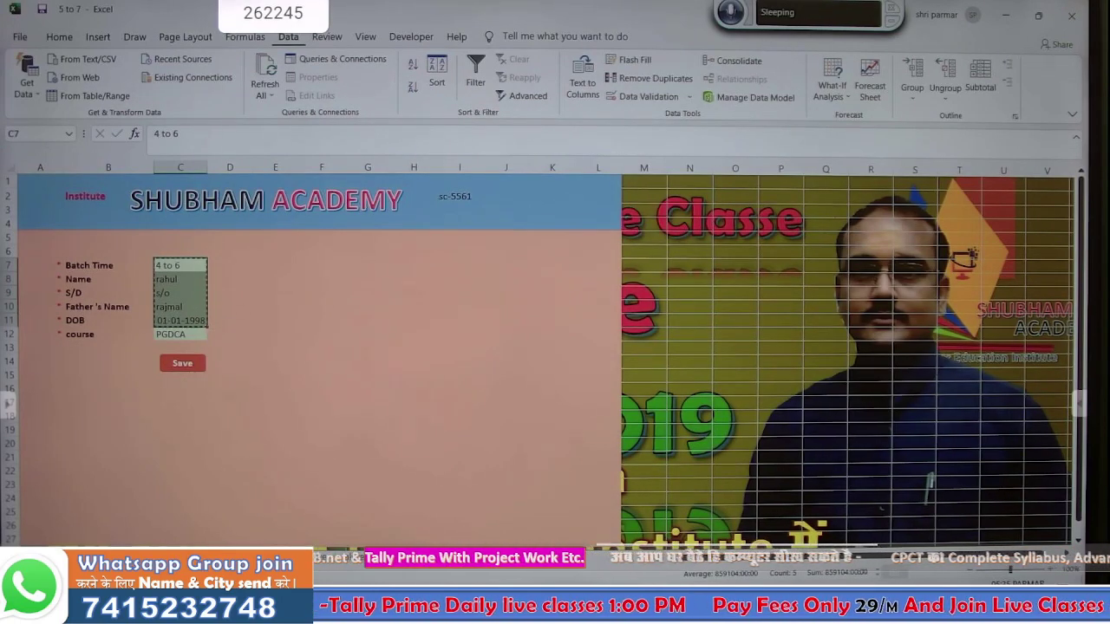
click(241, 556)
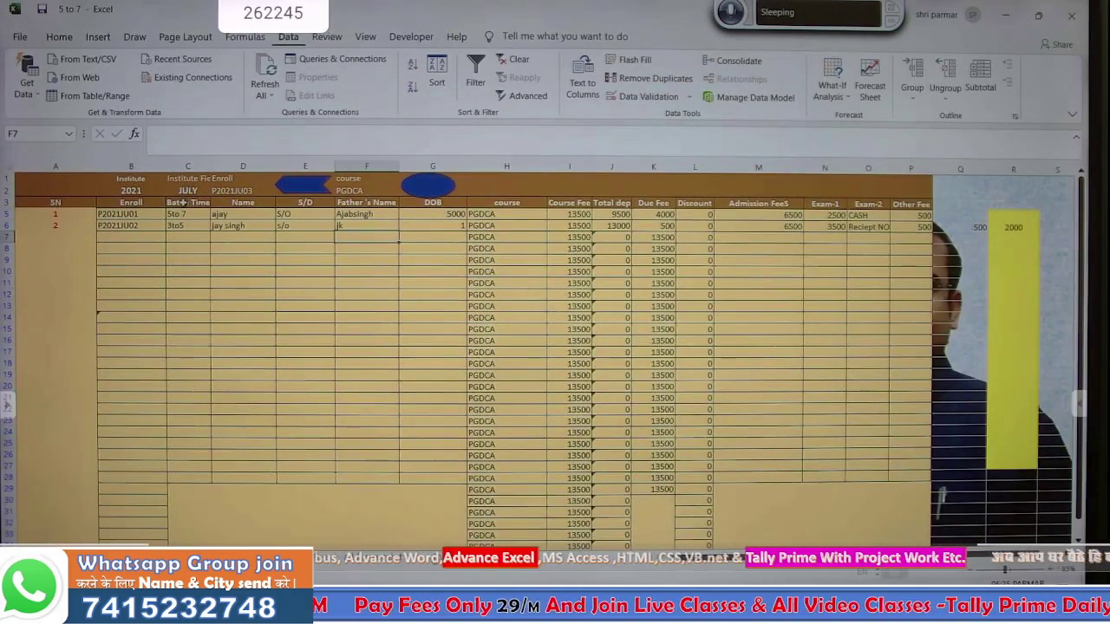
click(182, 202)
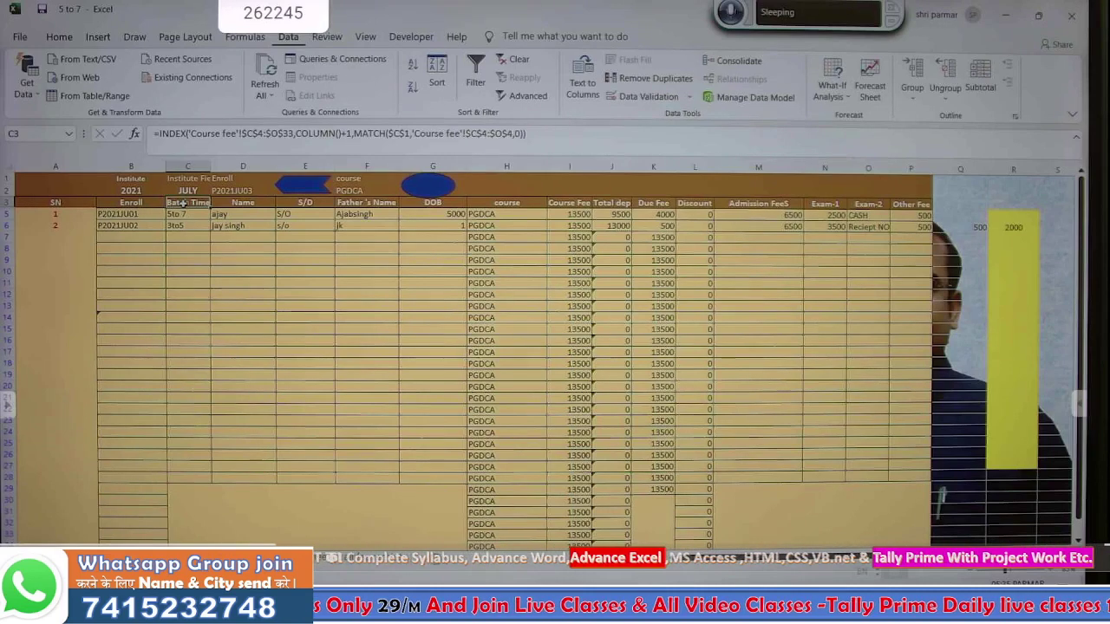
key(Down)
key(Down)
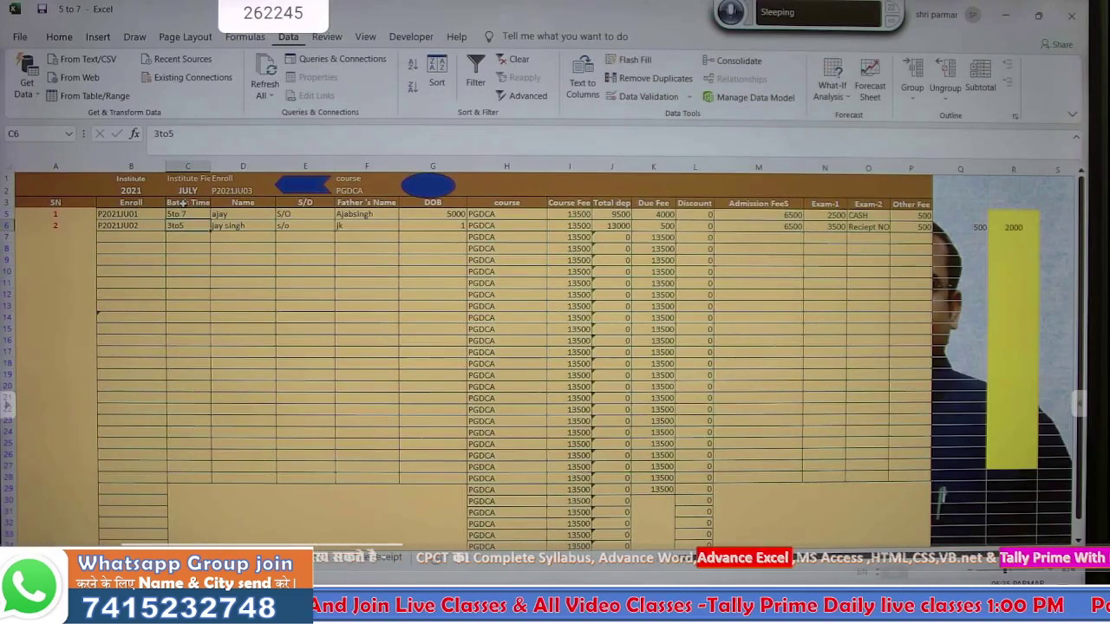
- With relative references on, paste the entries into row 7 as transposed values
click(411, 37)
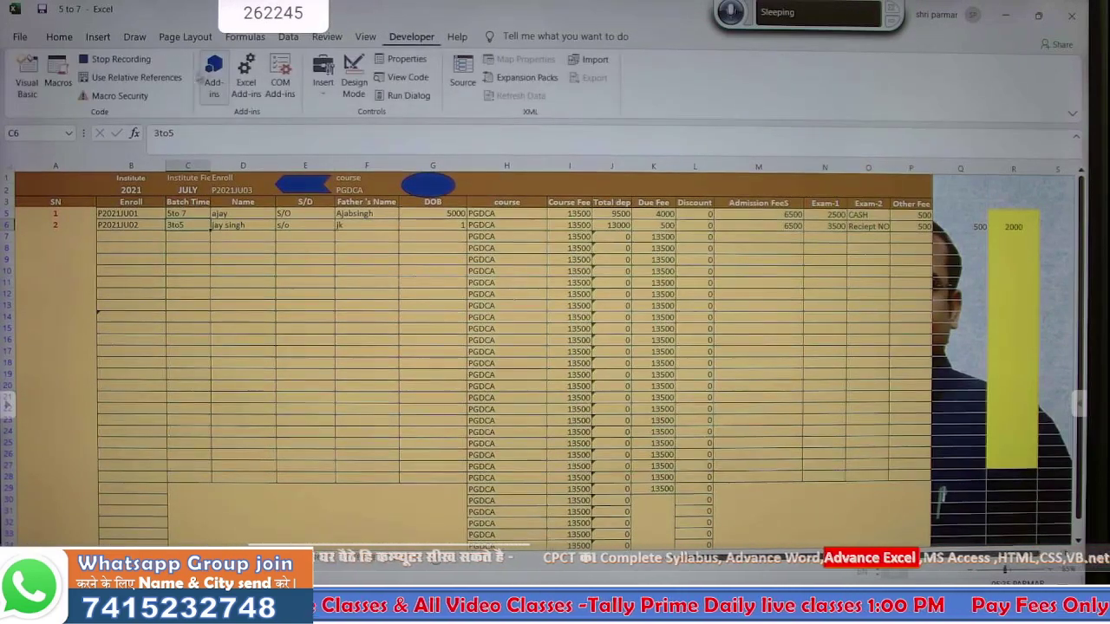
click(139, 77)
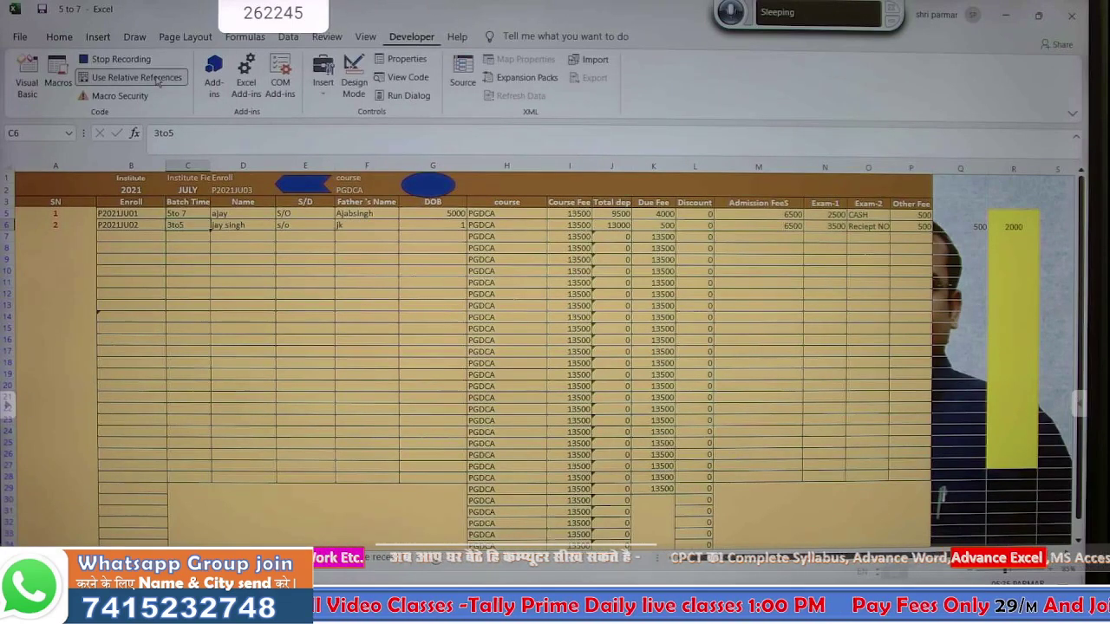
key(Down)
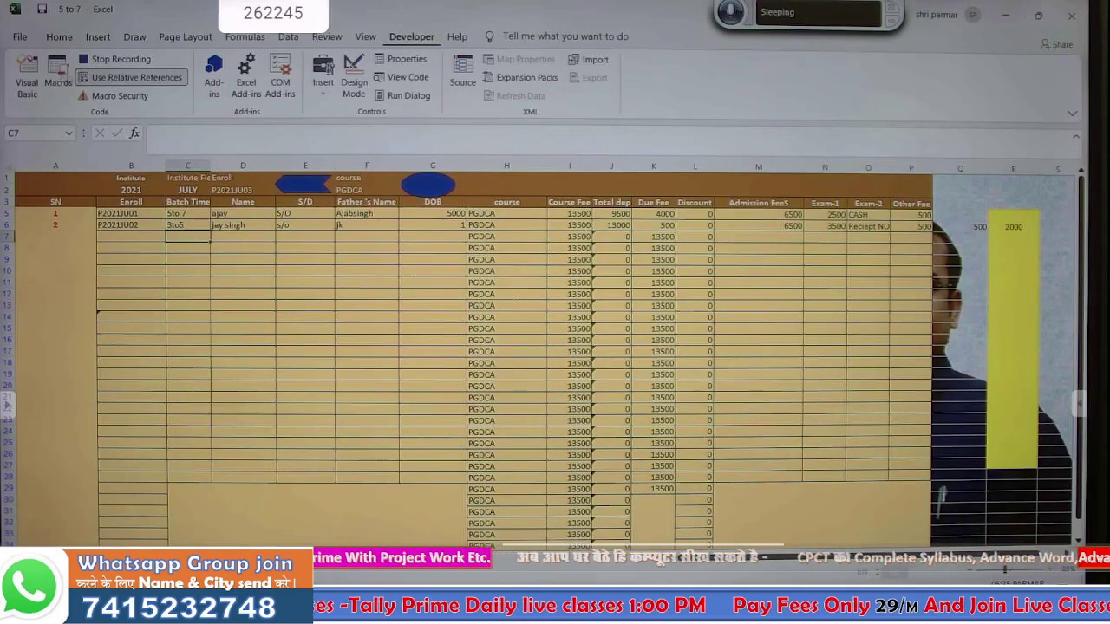
click(61, 38)
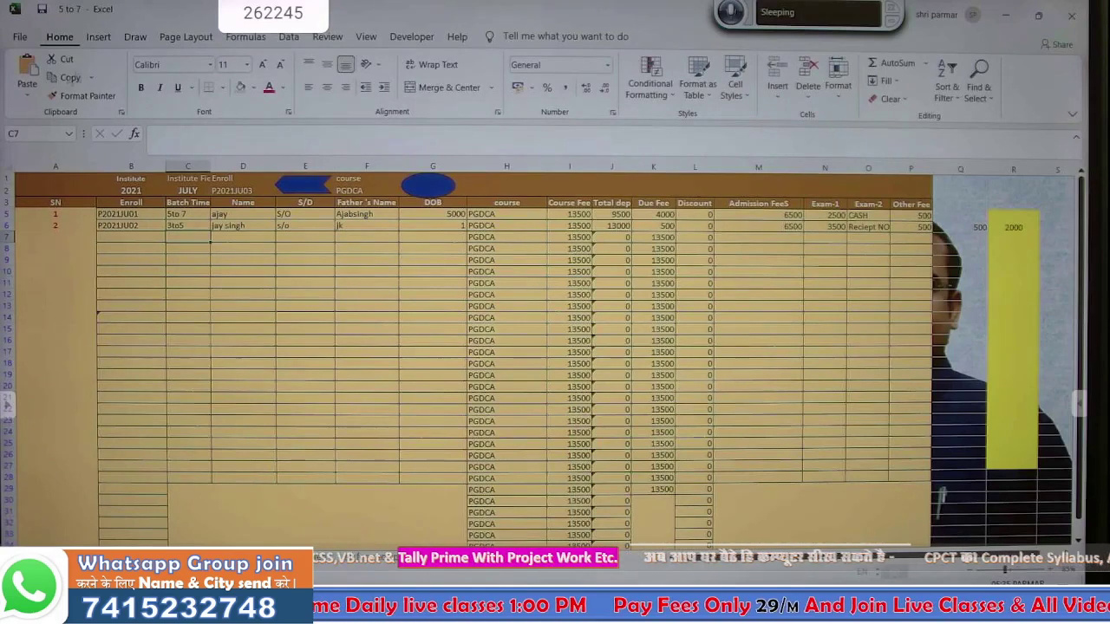
click(27, 92)
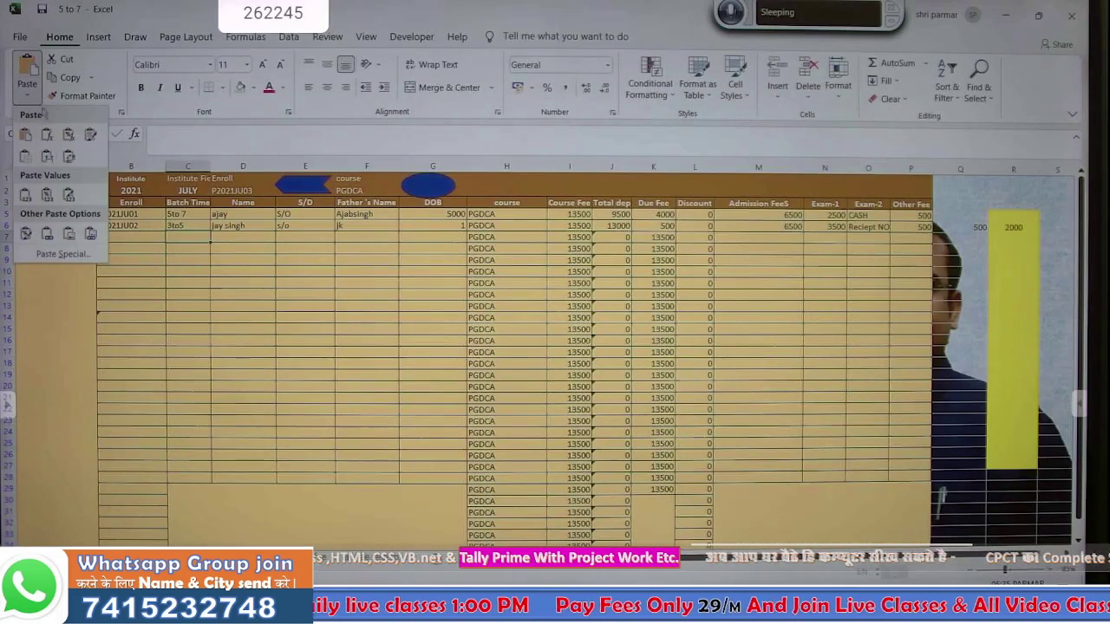
click(73, 254)
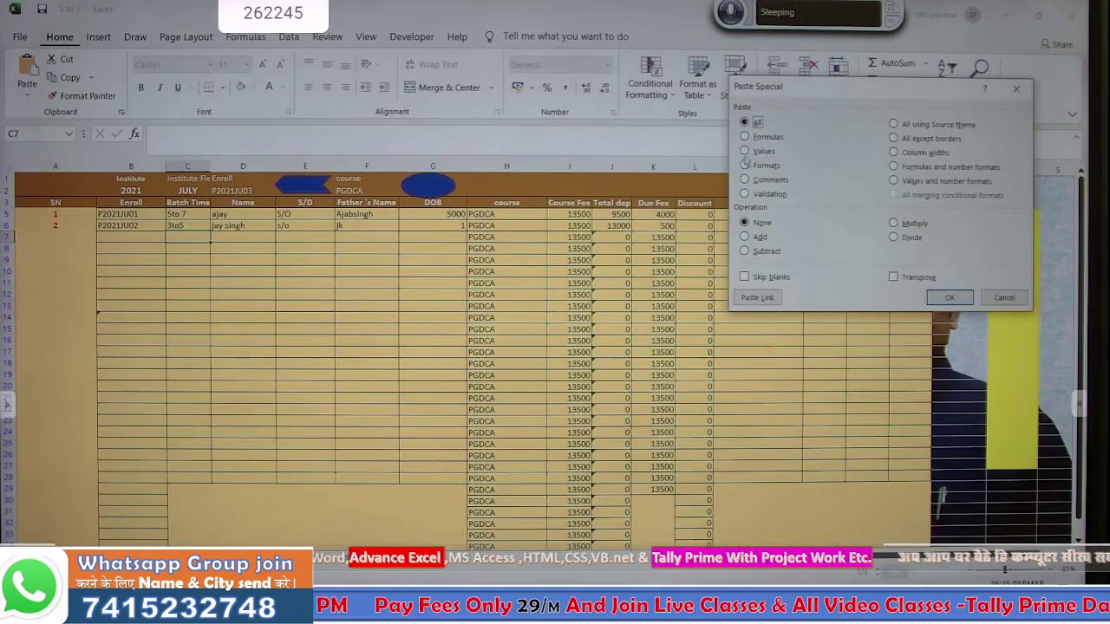
click(744, 151)
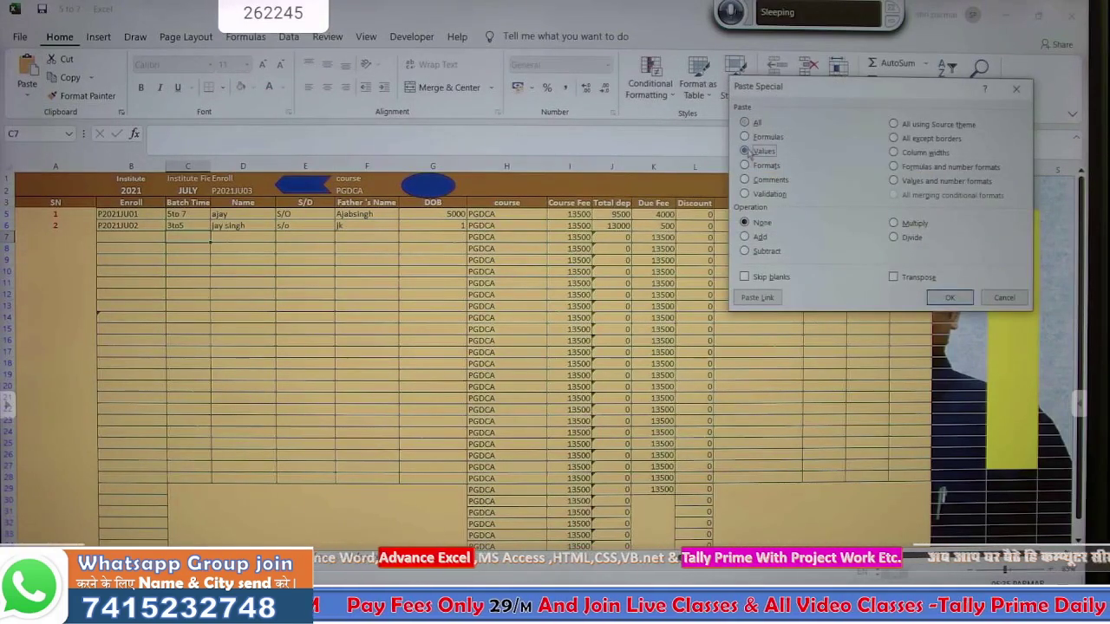
click(936, 297)
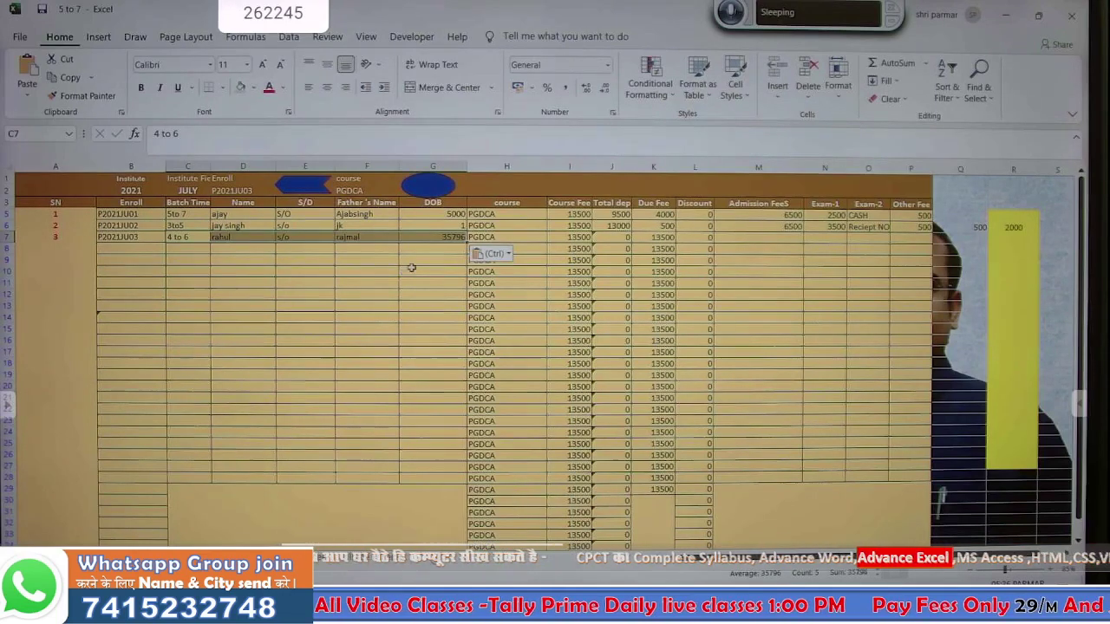
click(414, 267)
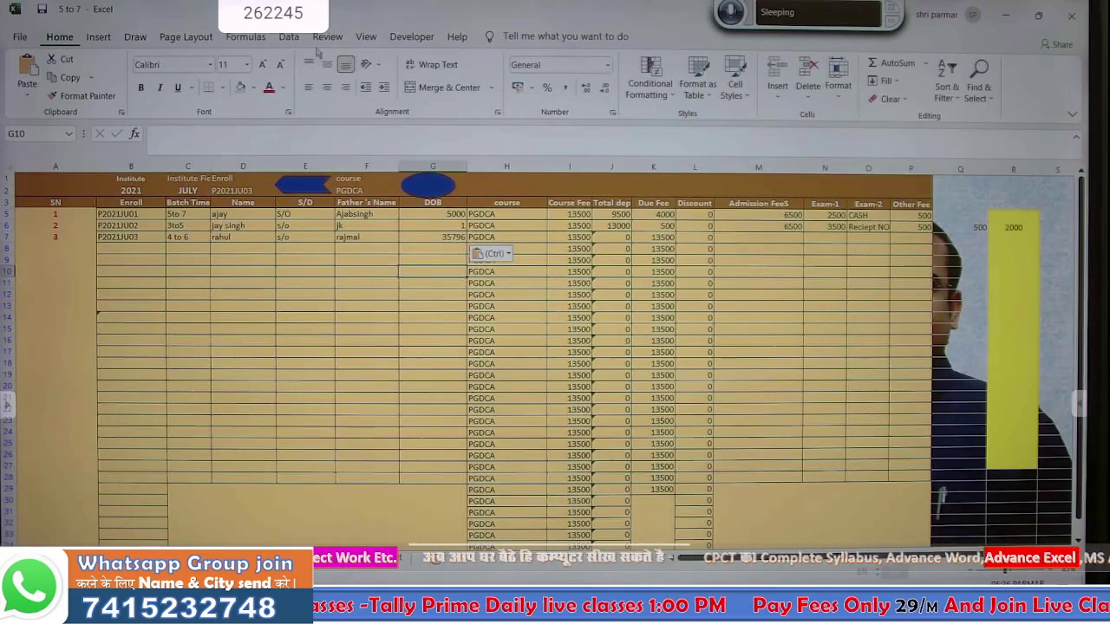
- Clear the Database filter so all student records show again
click(411, 36)
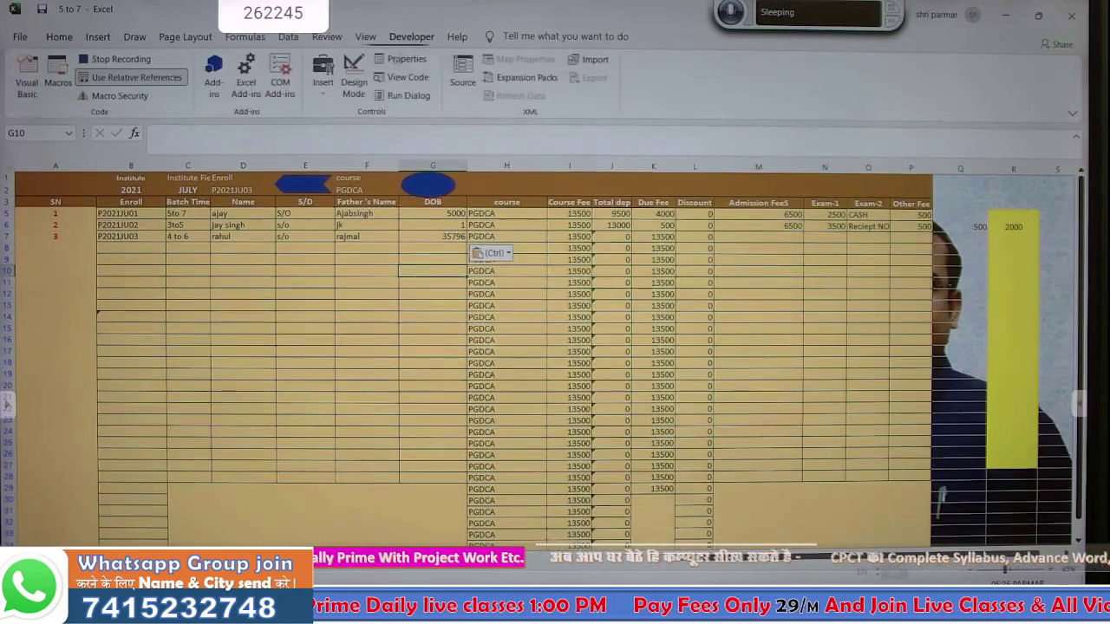
click(289, 38)
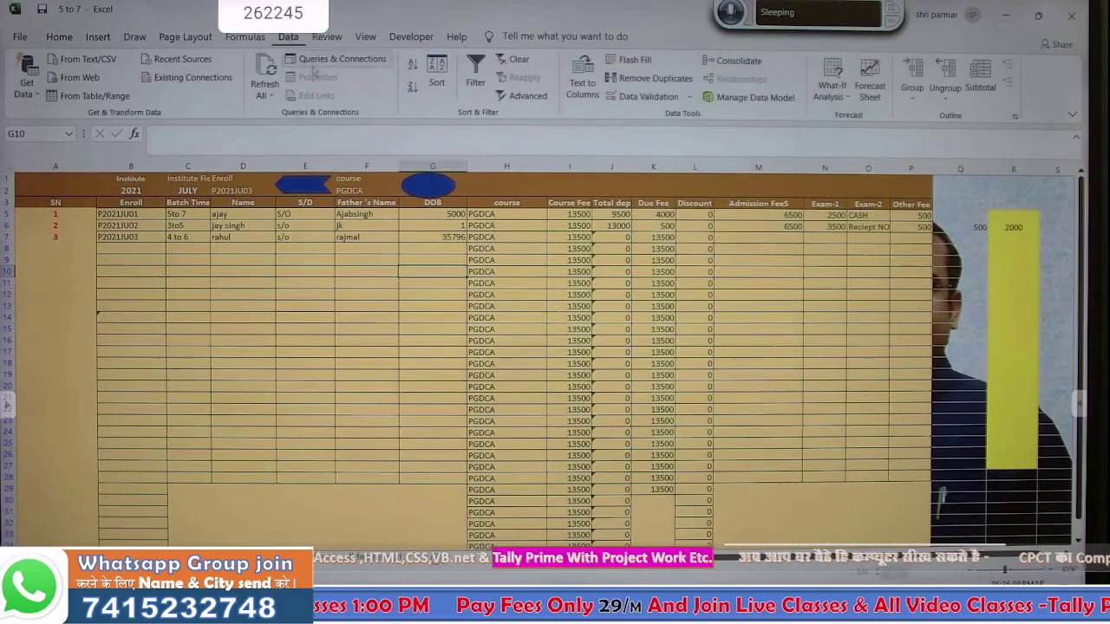
click(514, 59)
click(760, 272)
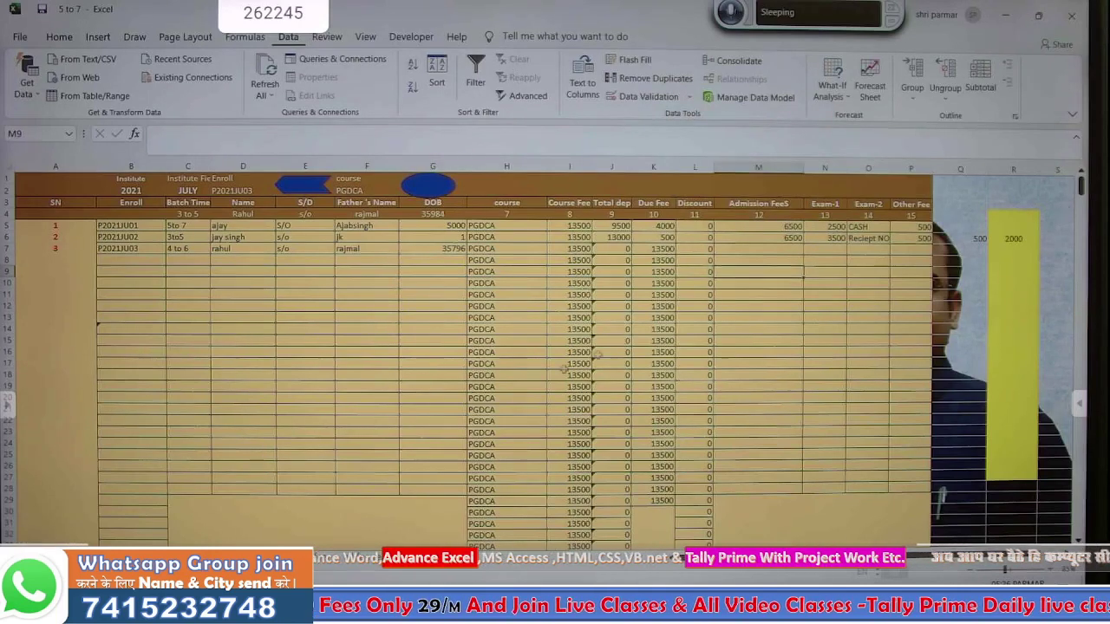
- Empty the admission form's entry cells C7:C11
click(143, 559)
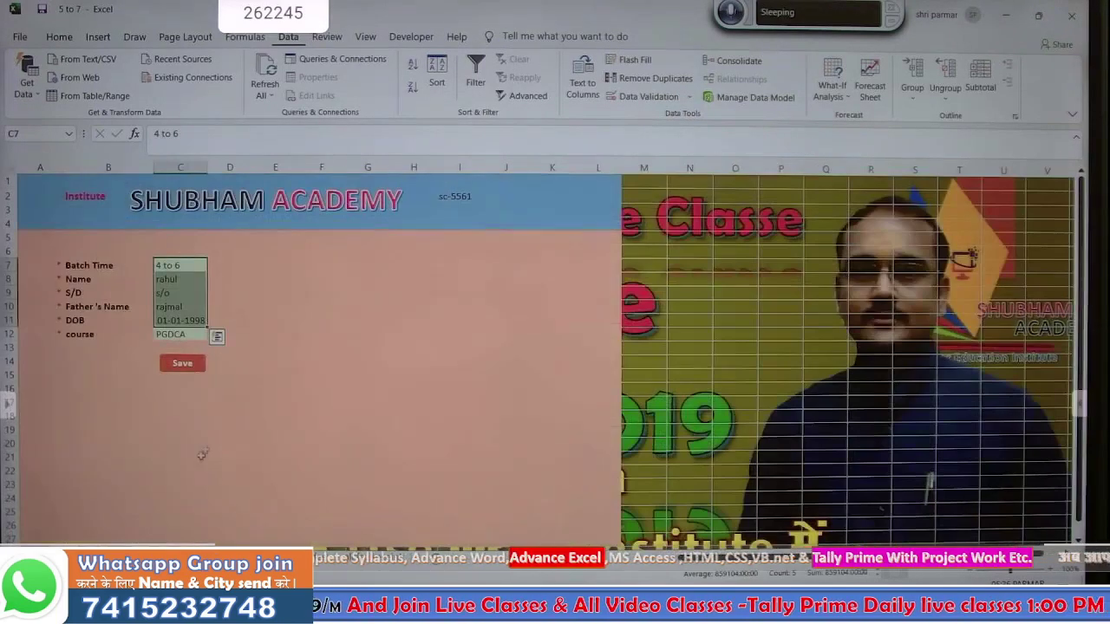
click(252, 302)
drag(165, 265, 162, 321)
key(Delete)
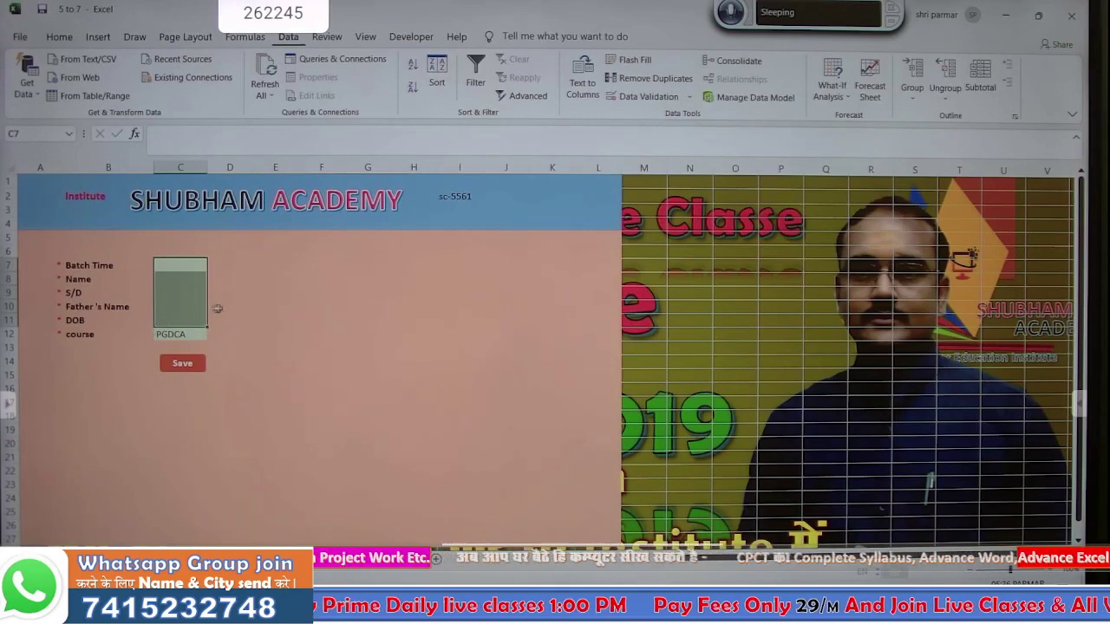
click(231, 307)
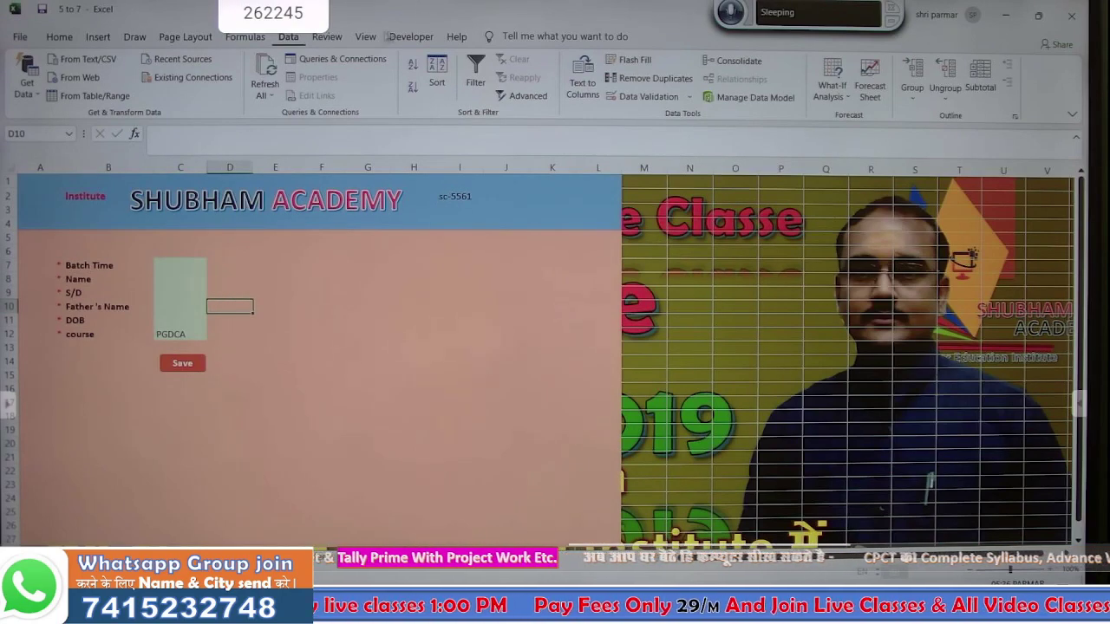
- Stop recording the save macro and bring up the Save shape's options
click(411, 36)
click(117, 59)
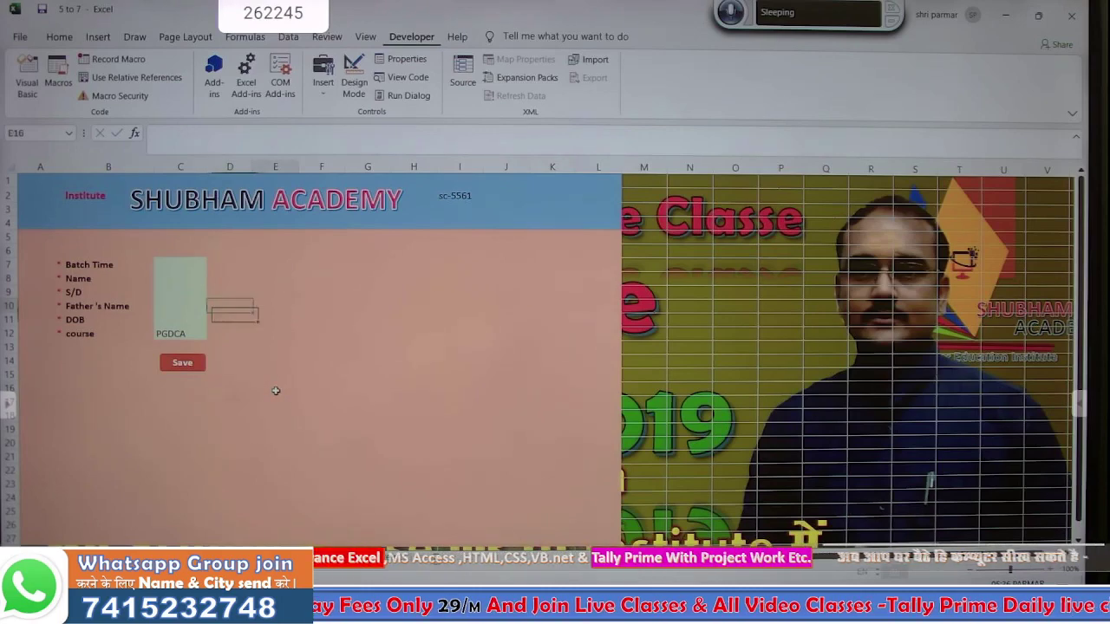
right_click(197, 367)
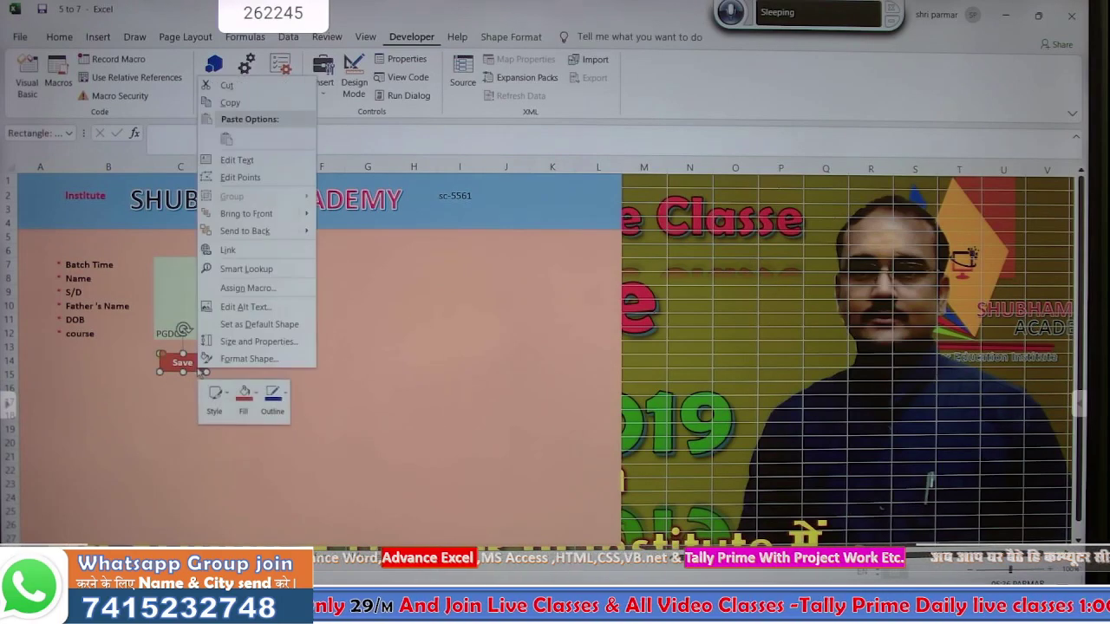
- Assign the recorded save macro to the Save shape
click(248, 293)
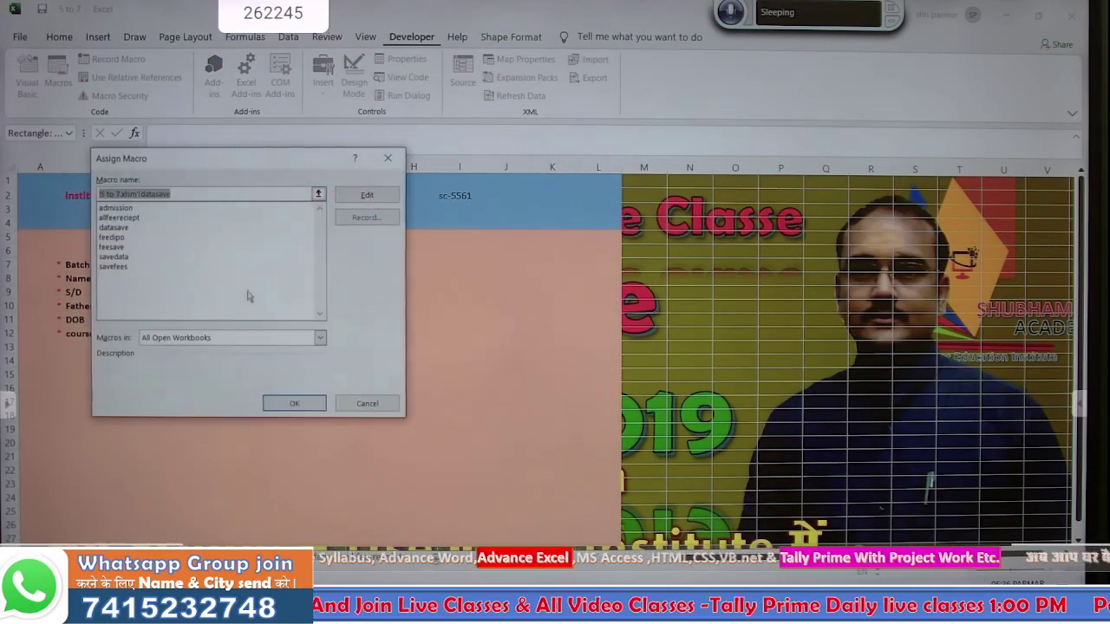
click(125, 217)
click(294, 403)
click(289, 398)
click(173, 266)
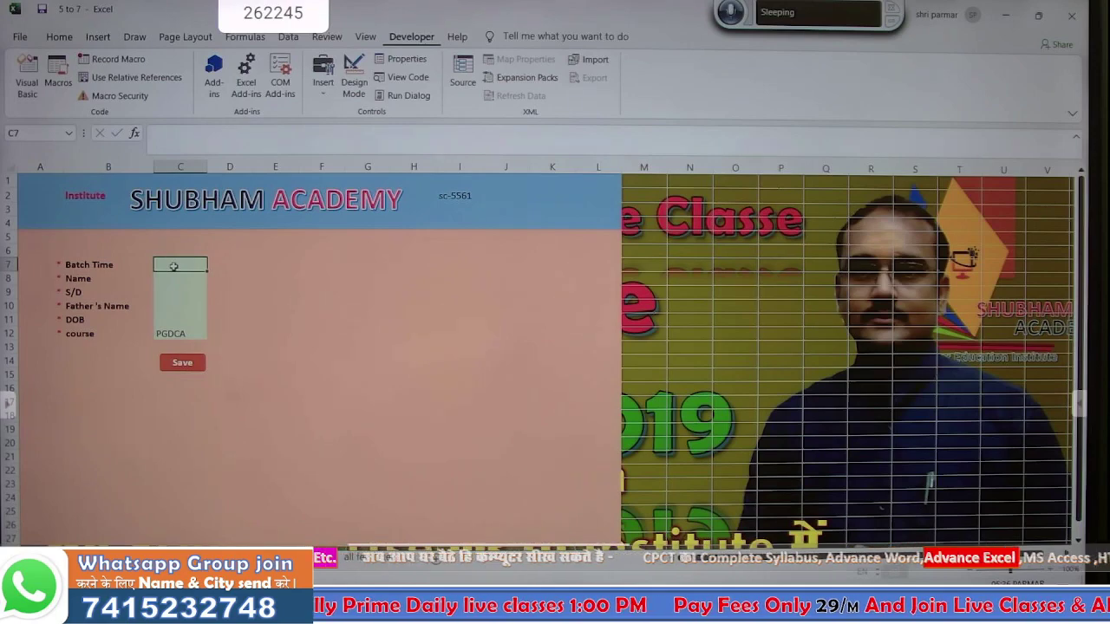
text(3 to5)
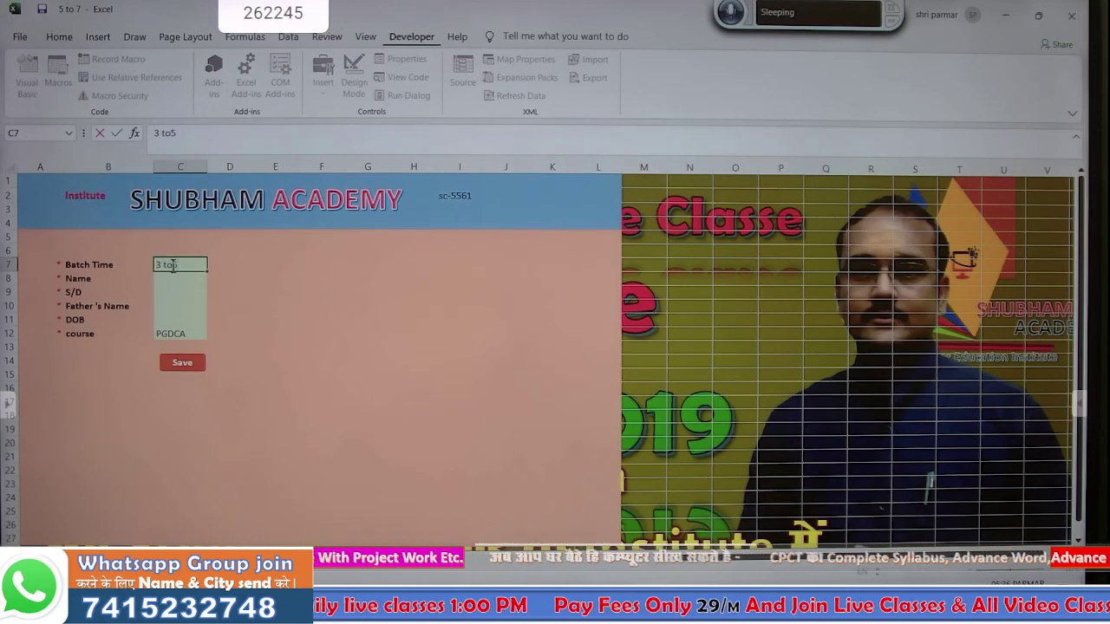
key(Return)
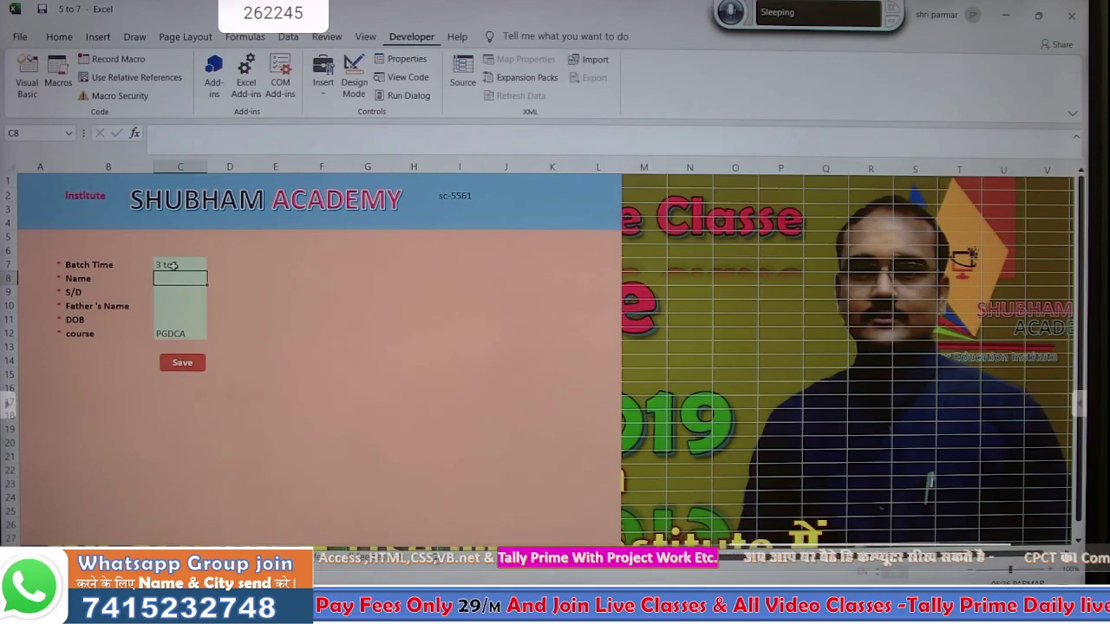
text(Vijendra)
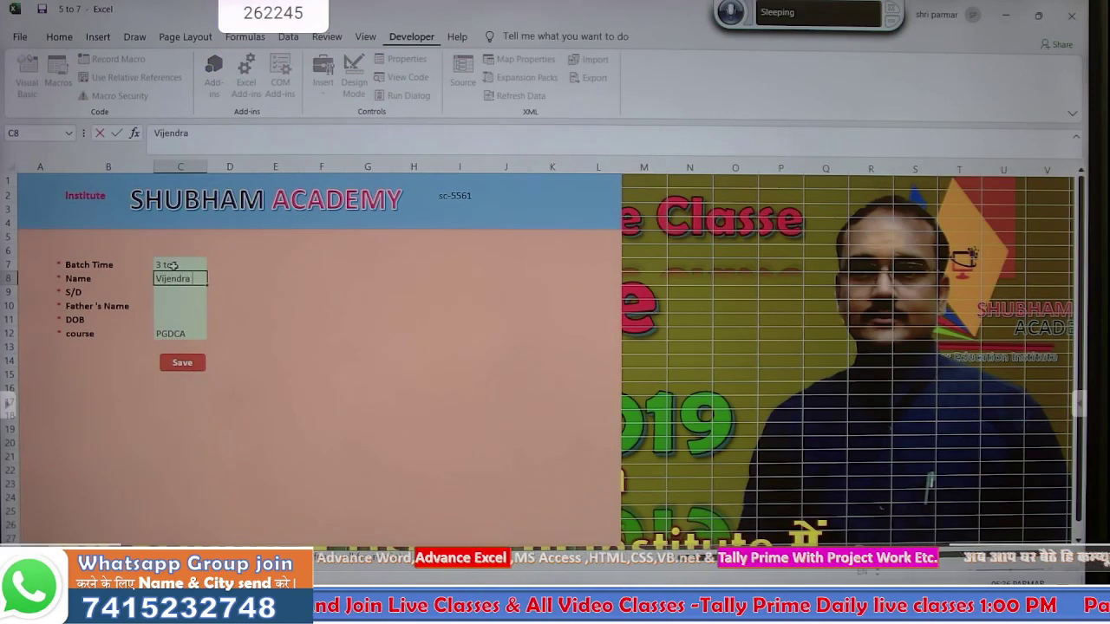
key(Return)
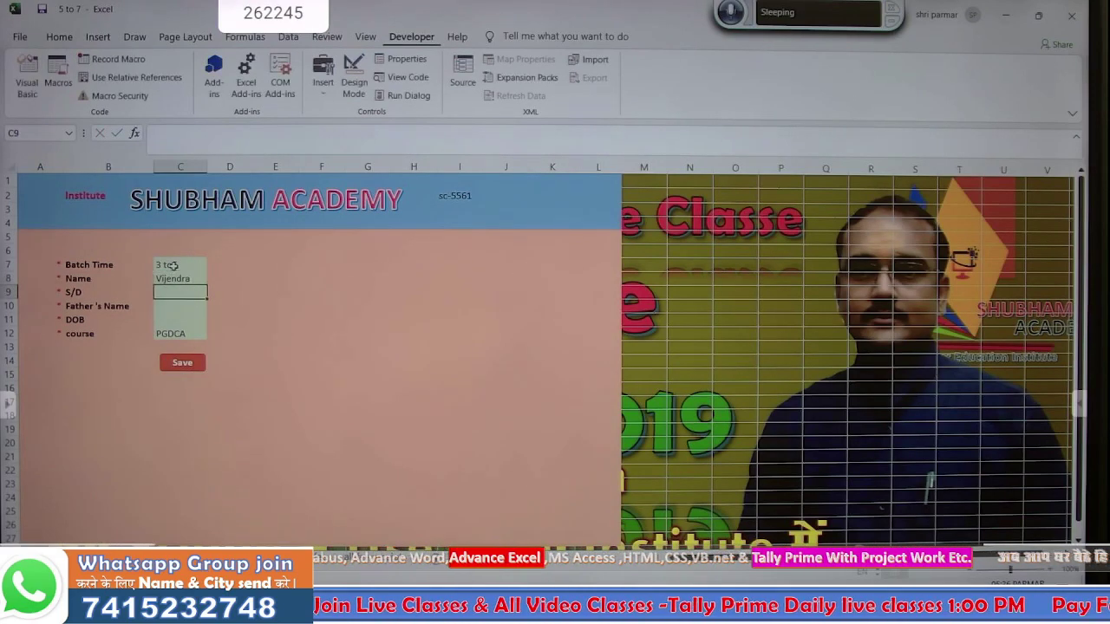
text(s/o)
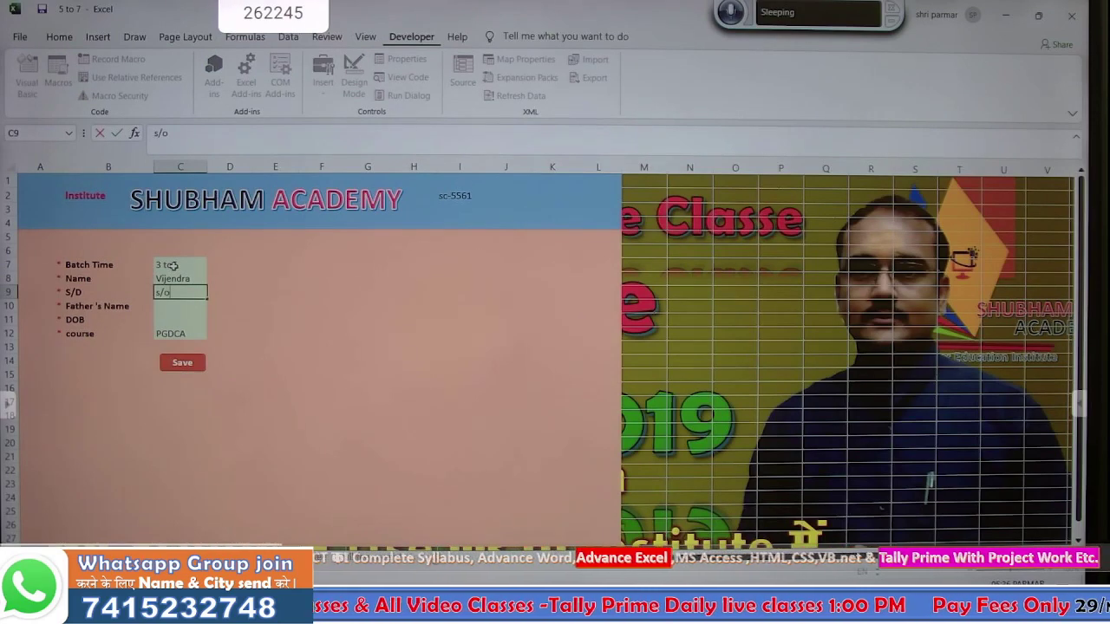
key(Return)
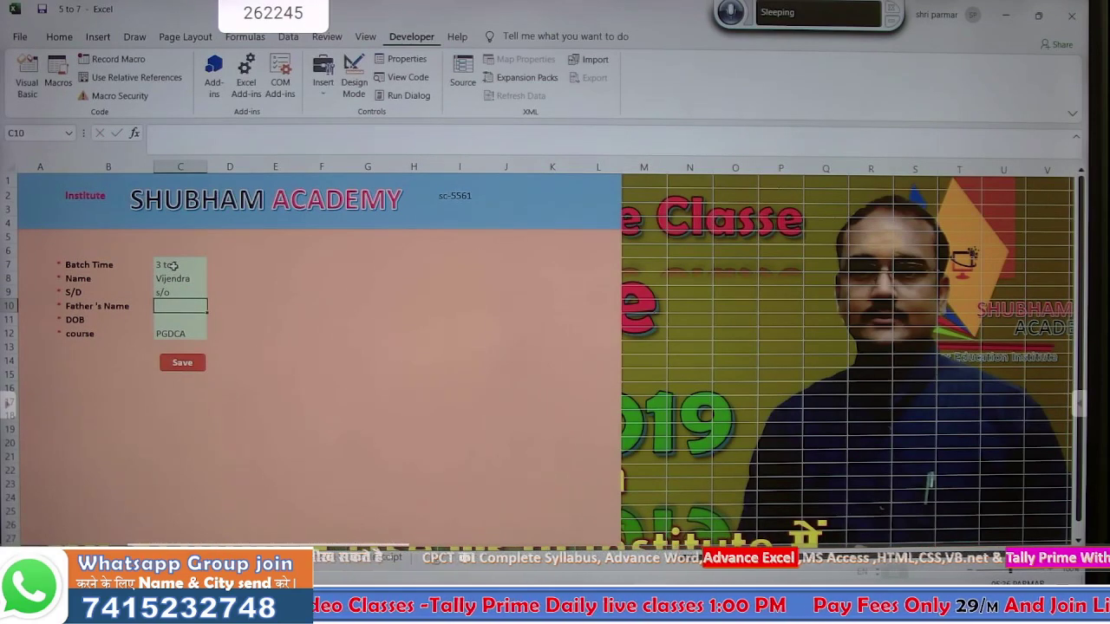
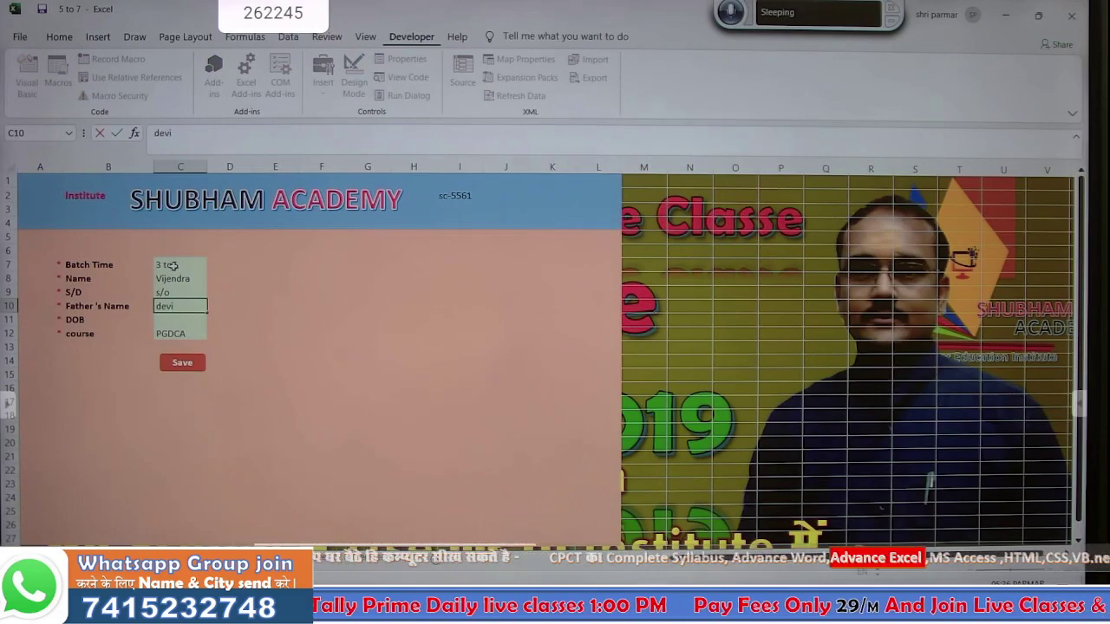
key(Return)
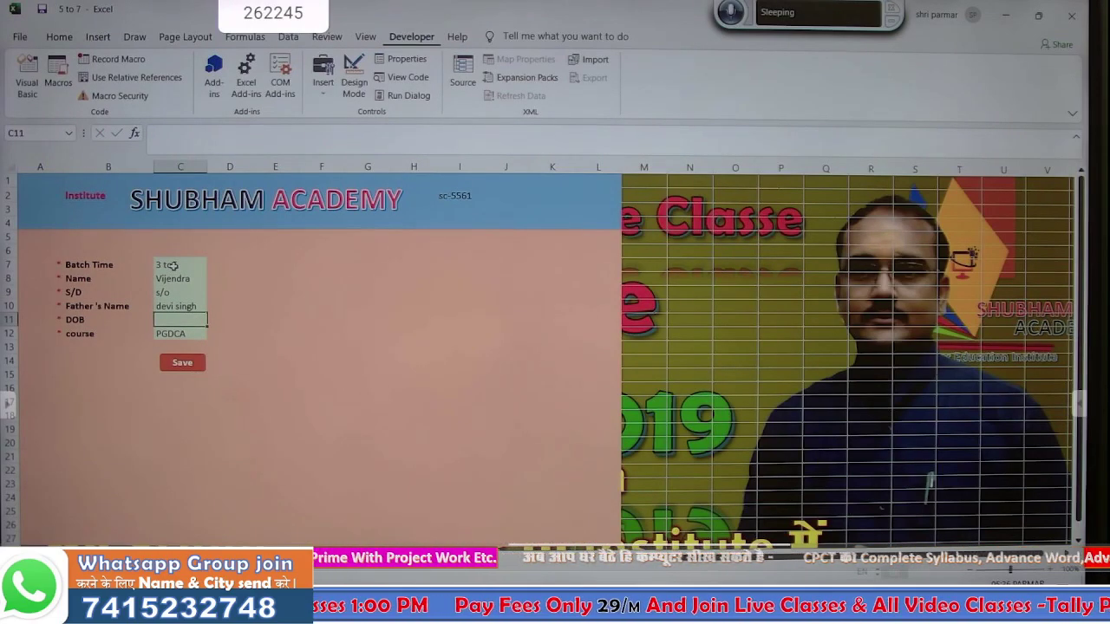
text(10)
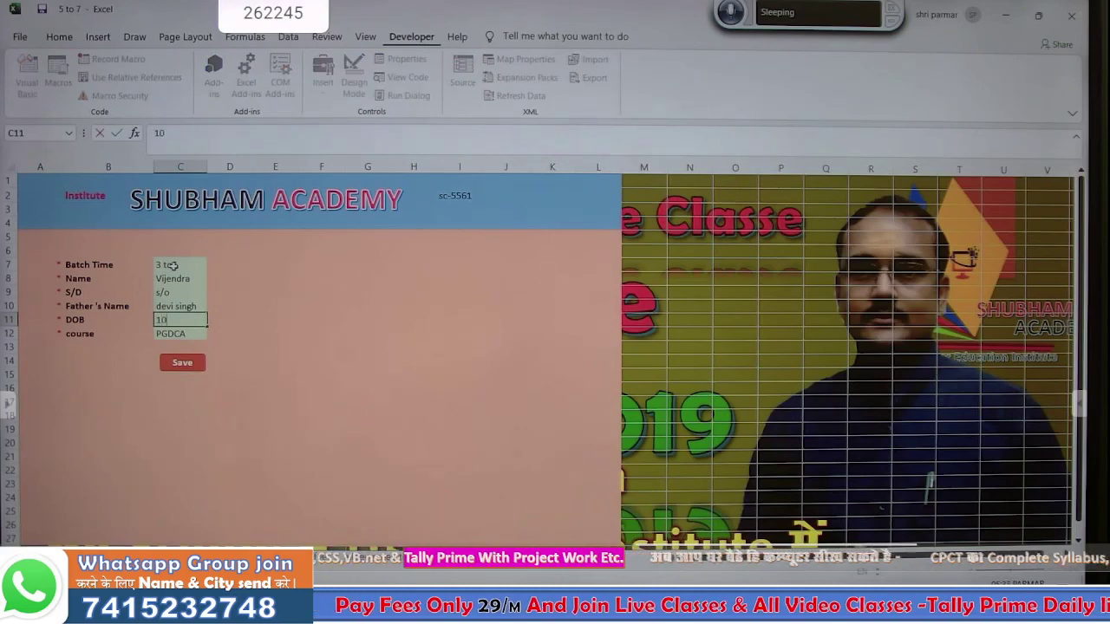
text(/08/200)
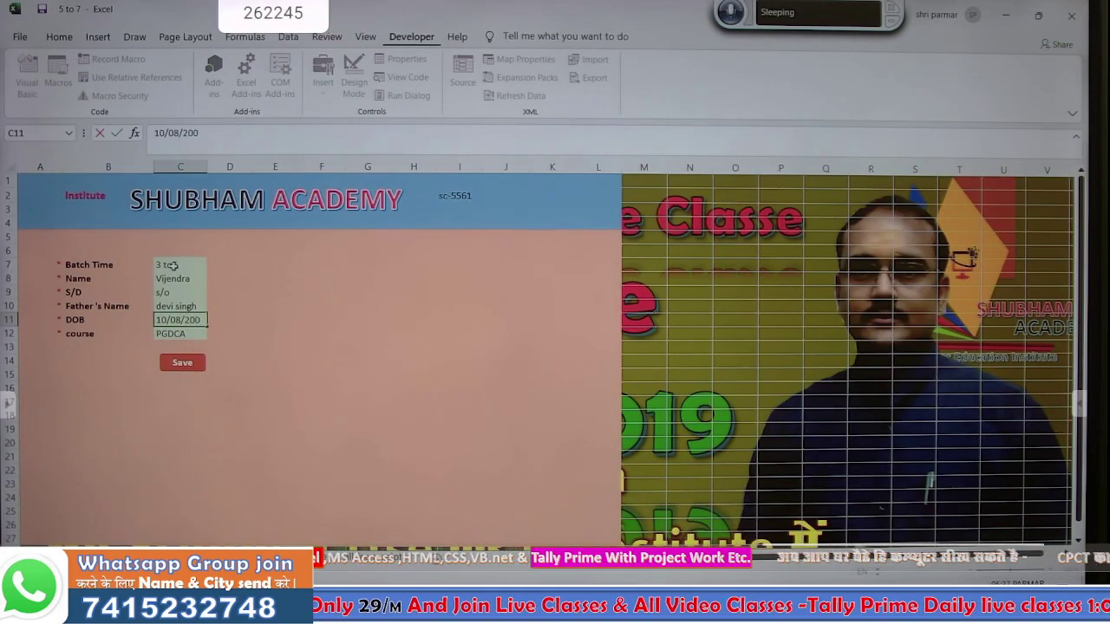
text(3)
key(Return)
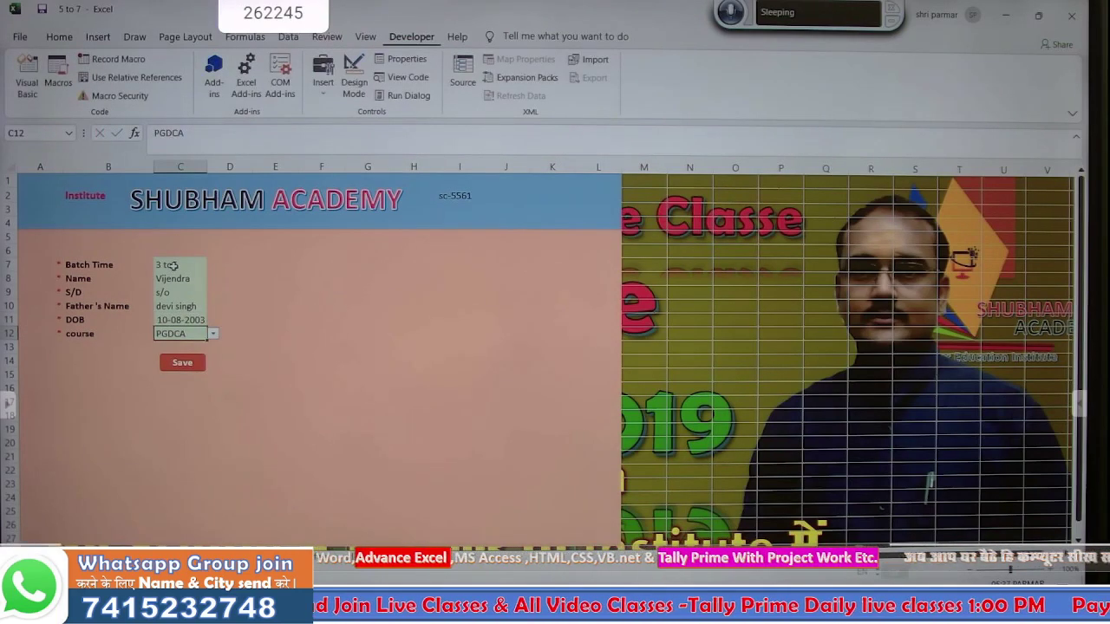
- Set the course to DCA and save the entry with the Save button
click(214, 334)
click(200, 355)
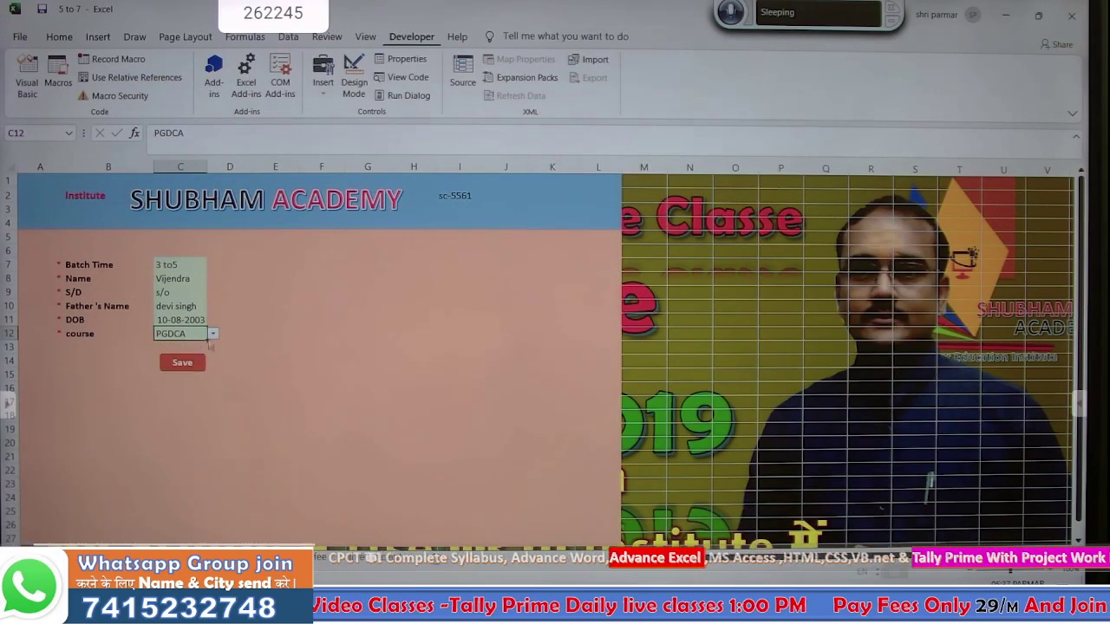
click(214, 335)
click(198, 348)
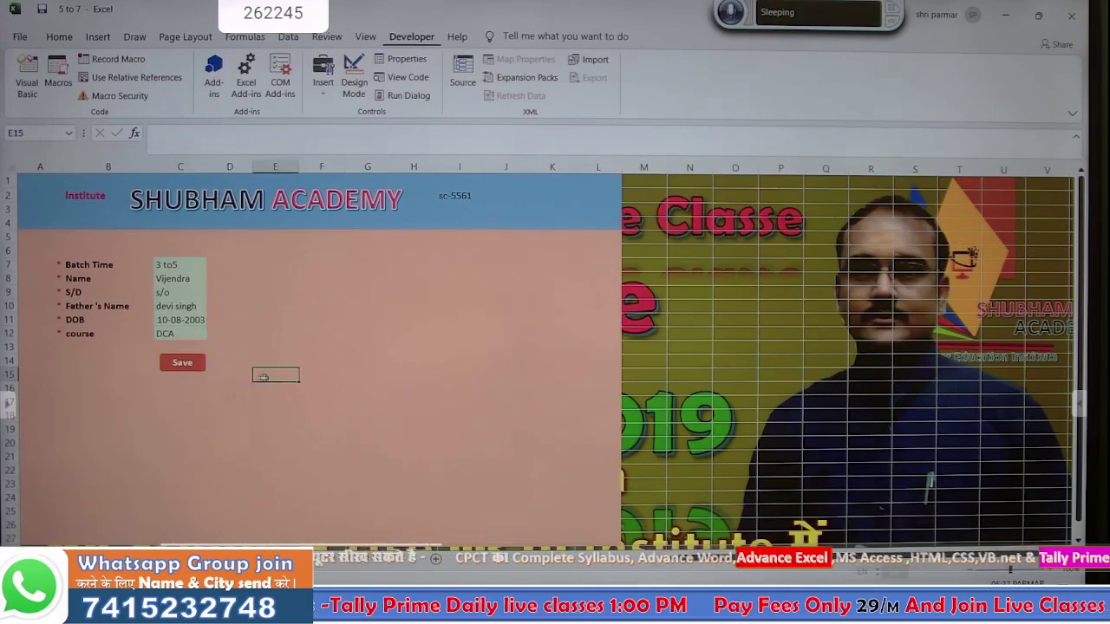
click(196, 367)
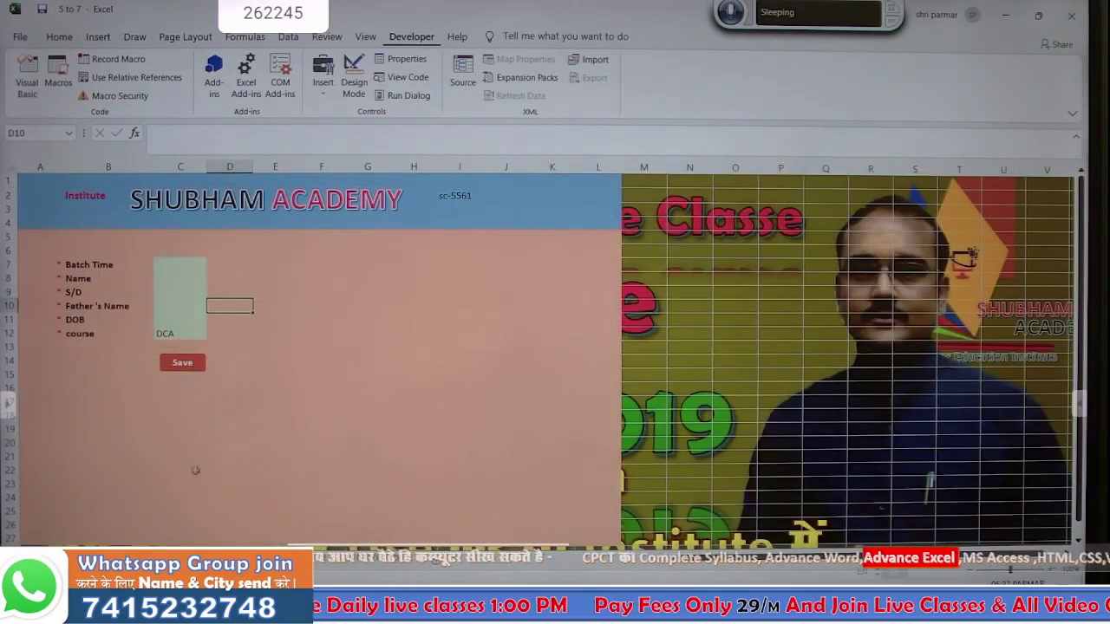
- Check the new record on the fees data sheet, then return to the admission form
click(360, 558)
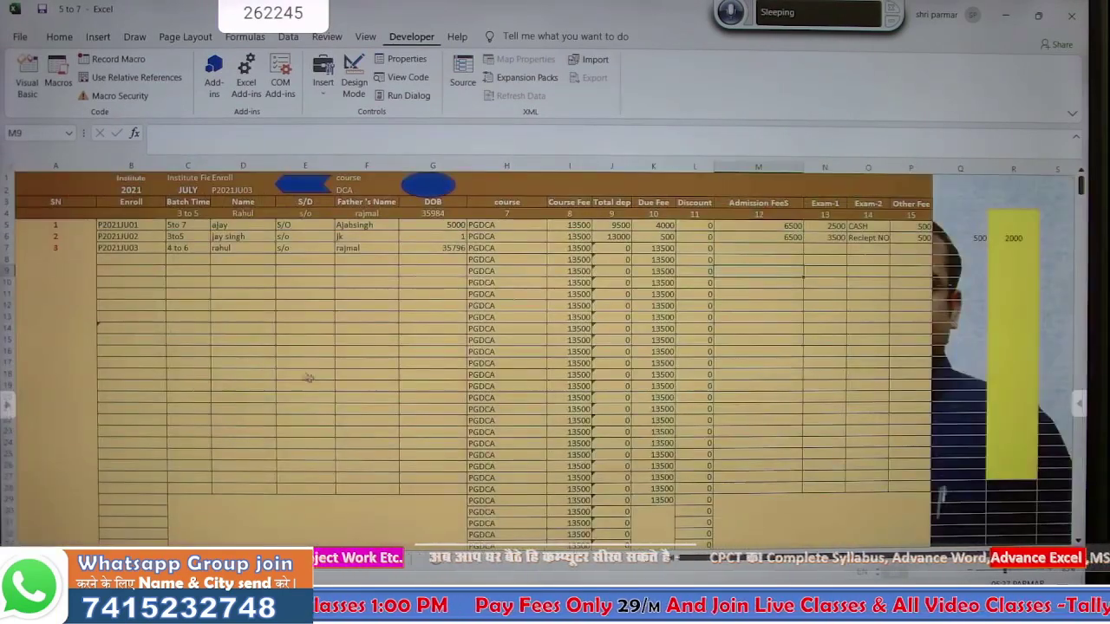
scroll(304, 376, down, 6)
scroll(304, 376, down, 6)
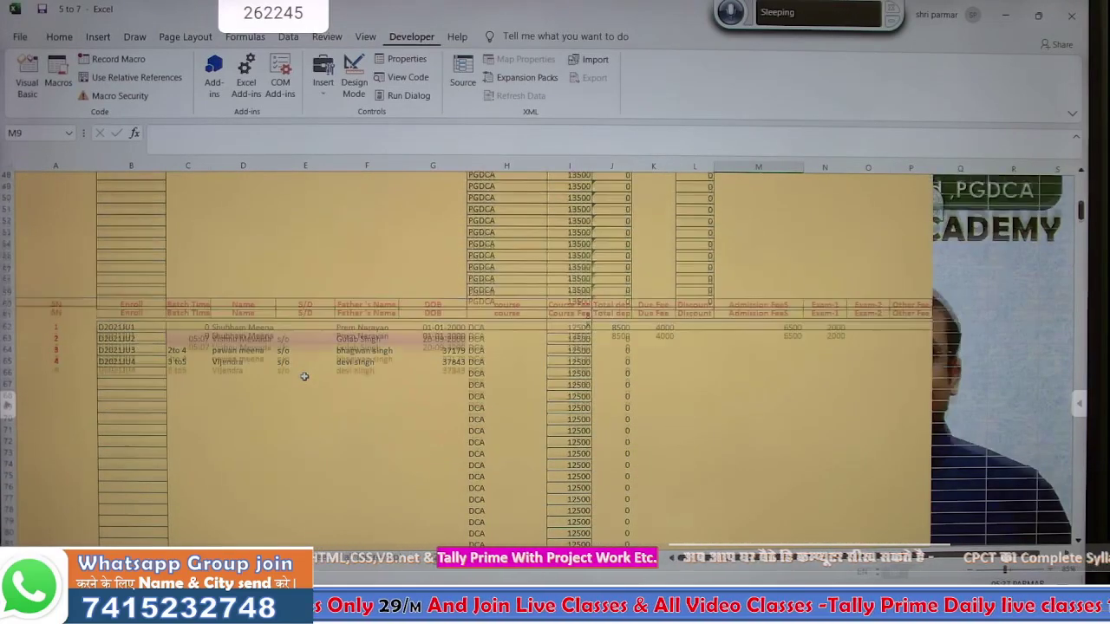
scroll(304, 376, up, 16)
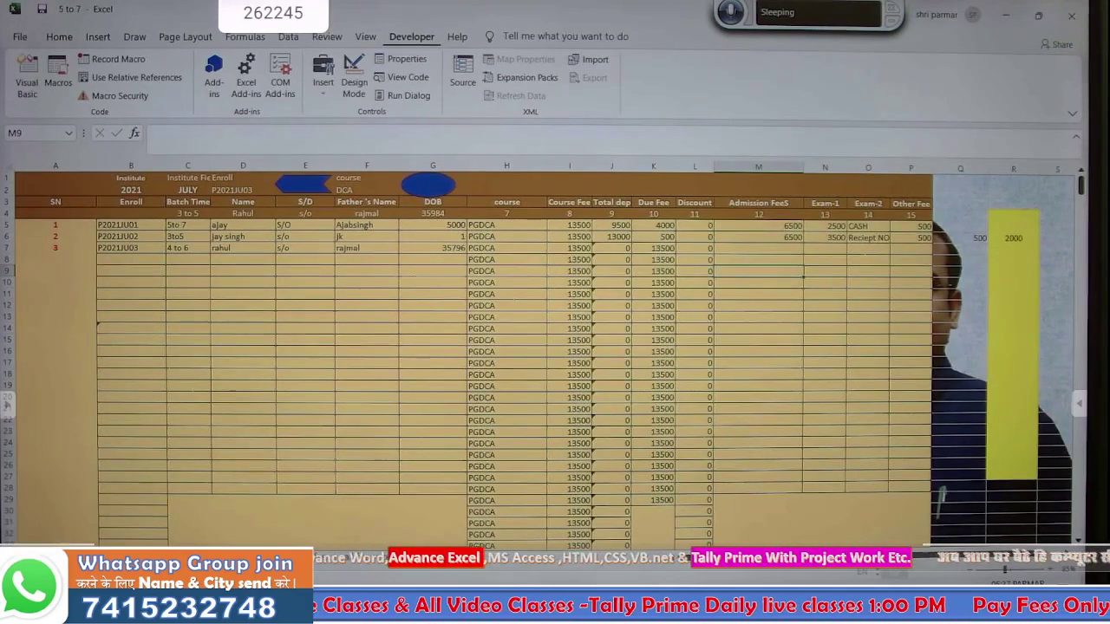
click(176, 555)
click(149, 555)
click(227, 386)
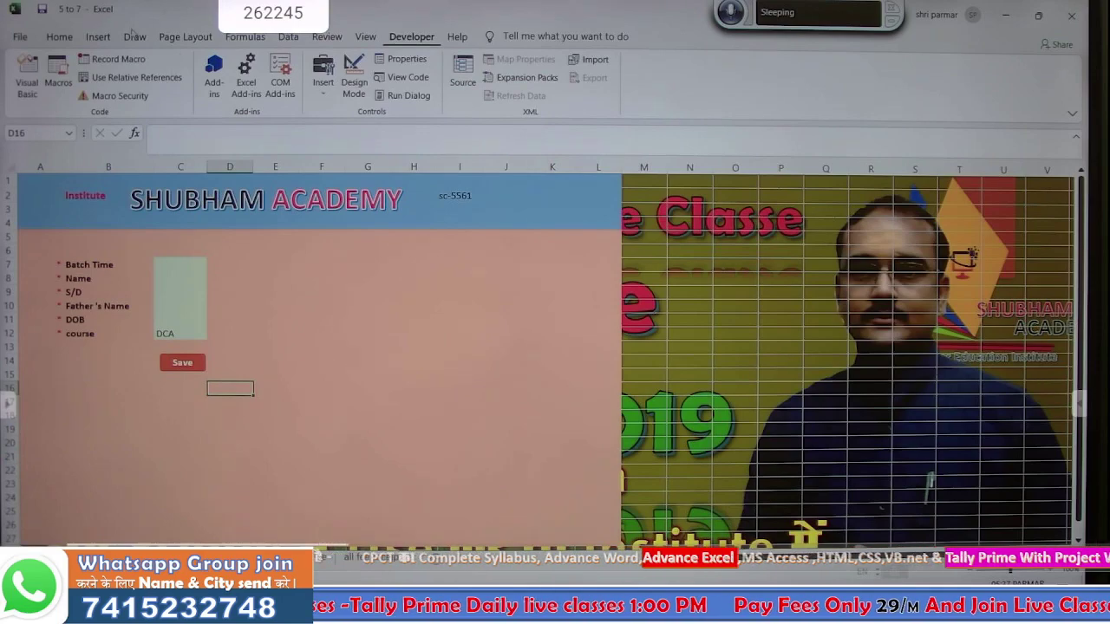
- Draw a small blue rectangle just right of the Save button
click(101, 37)
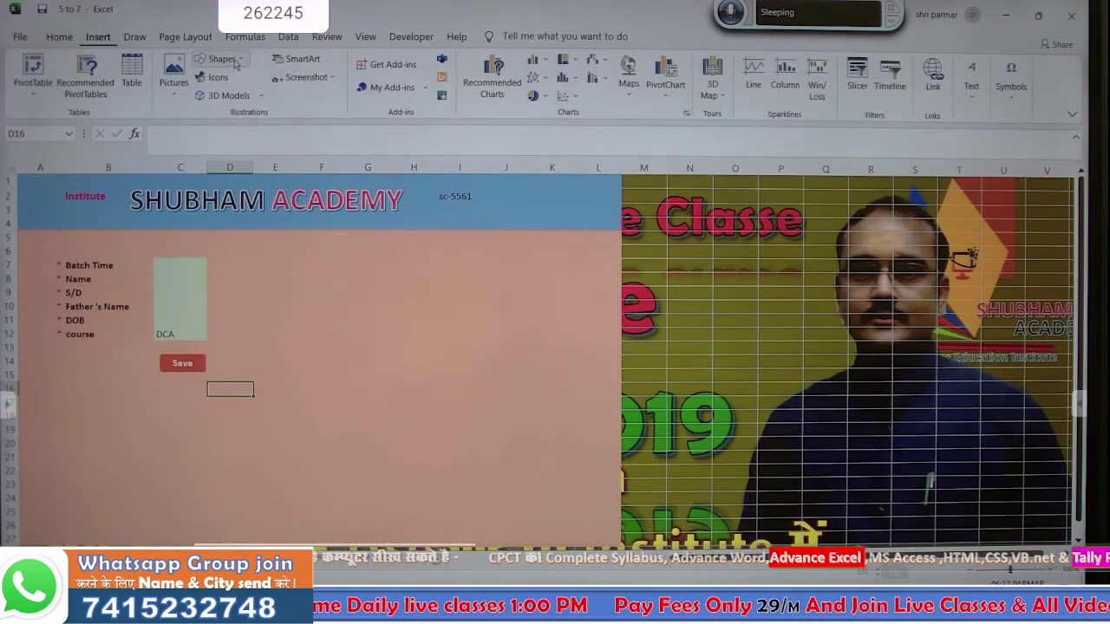
click(224, 59)
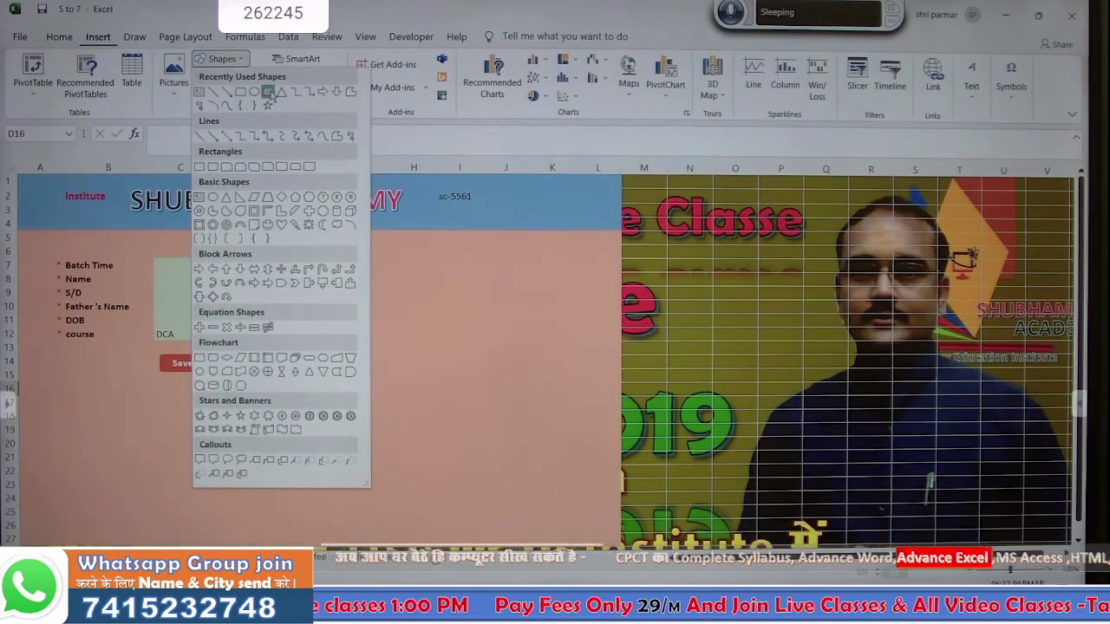
click(269, 92)
drag(213, 355, 255, 374)
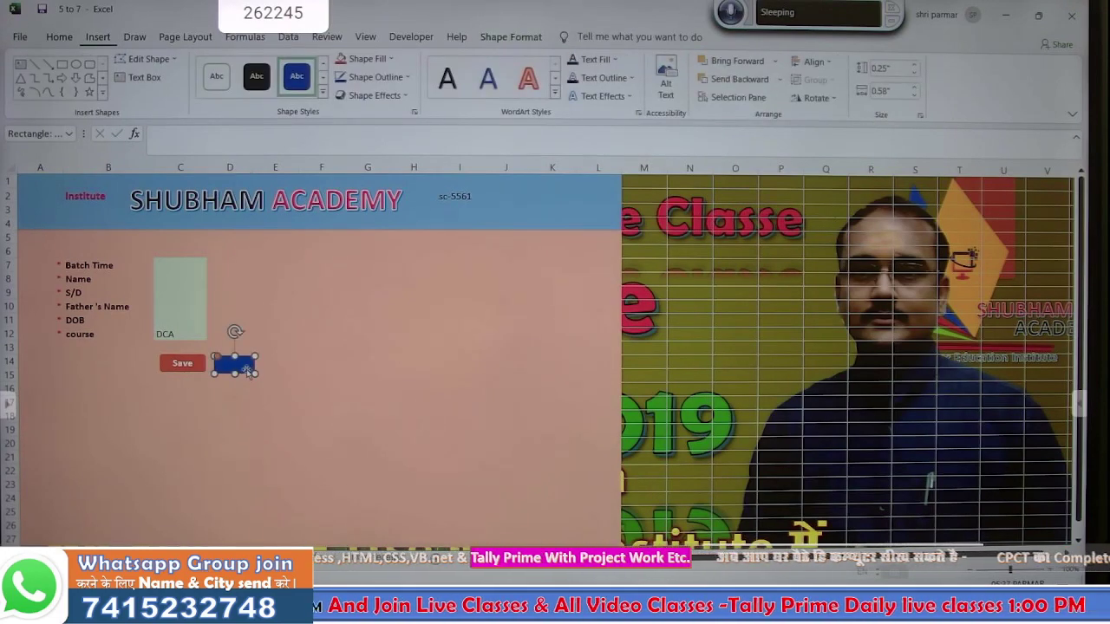
- Hyperlink the rectangle to the Receipt sheet in this workbook
right_click(247, 369)
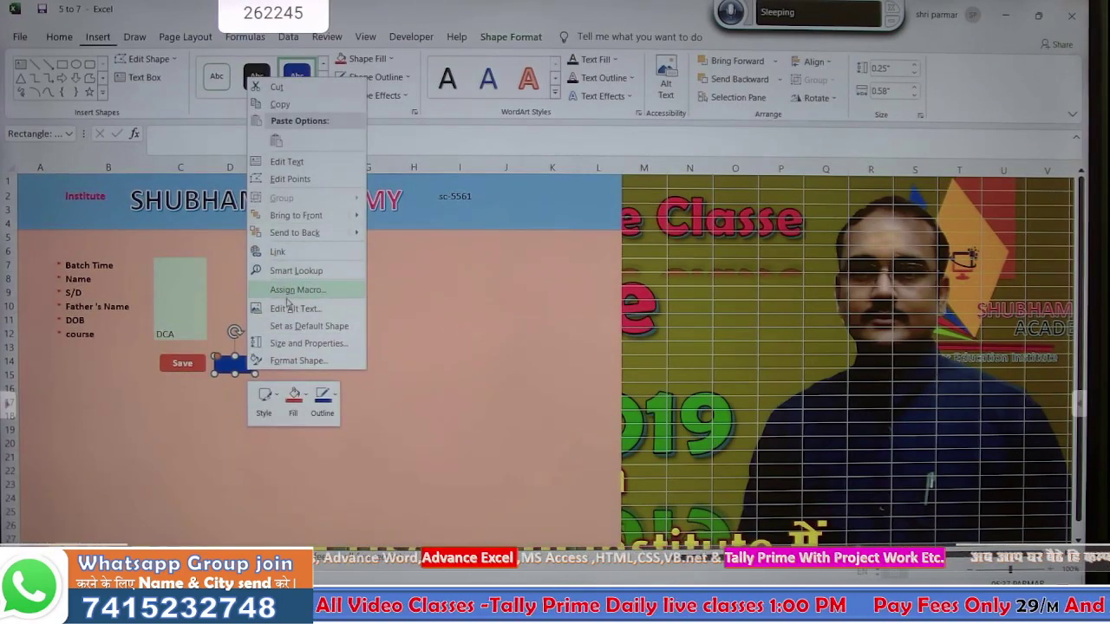
click(290, 254)
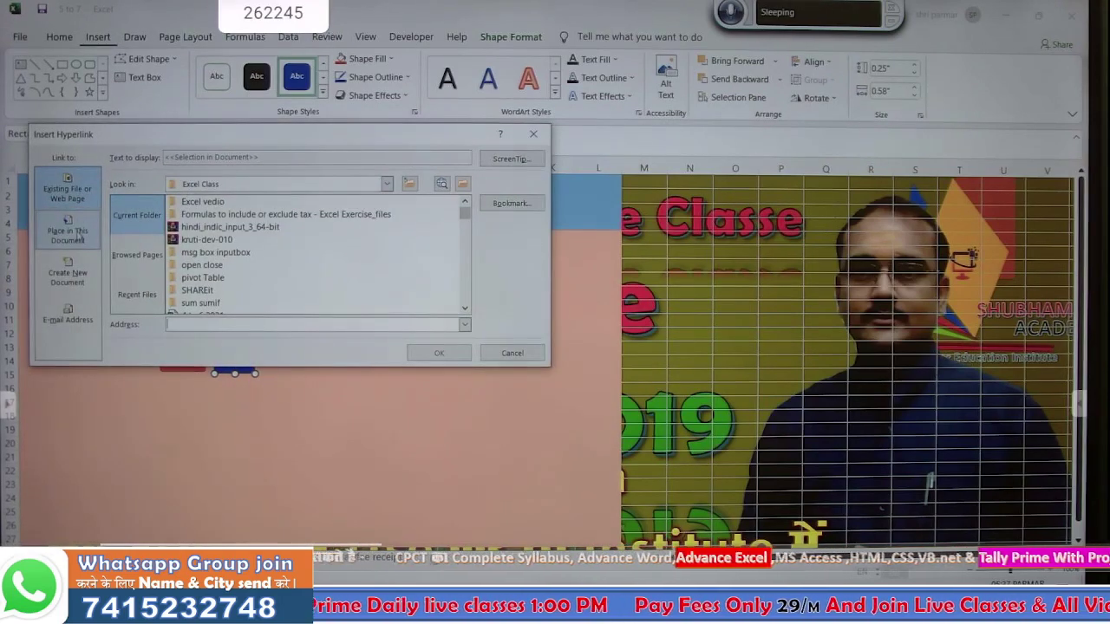
click(83, 220)
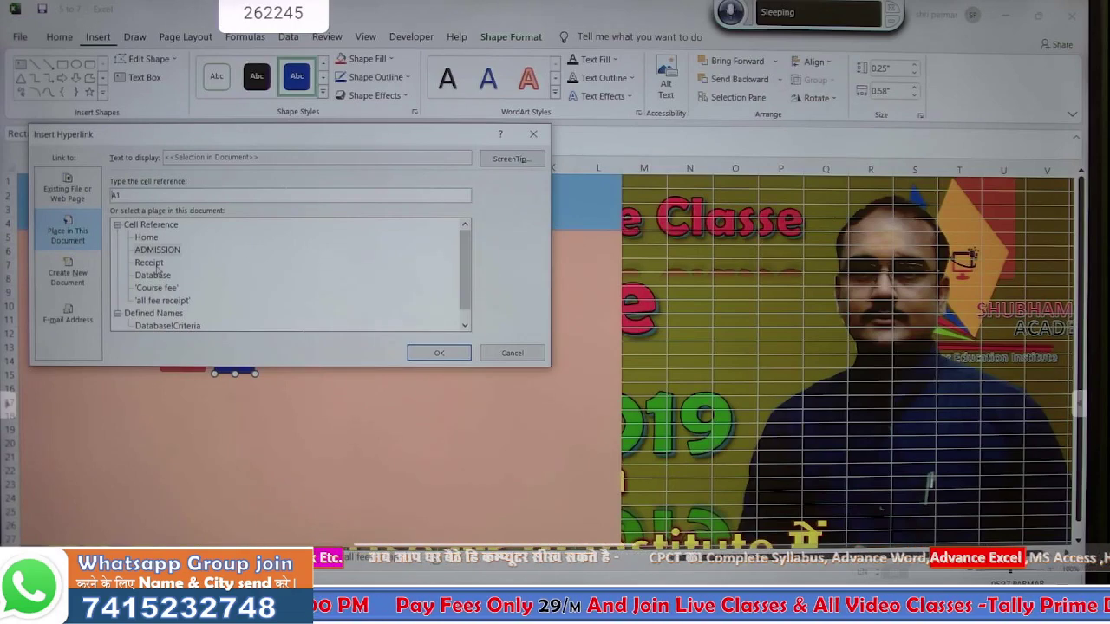
click(156, 263)
click(413, 353)
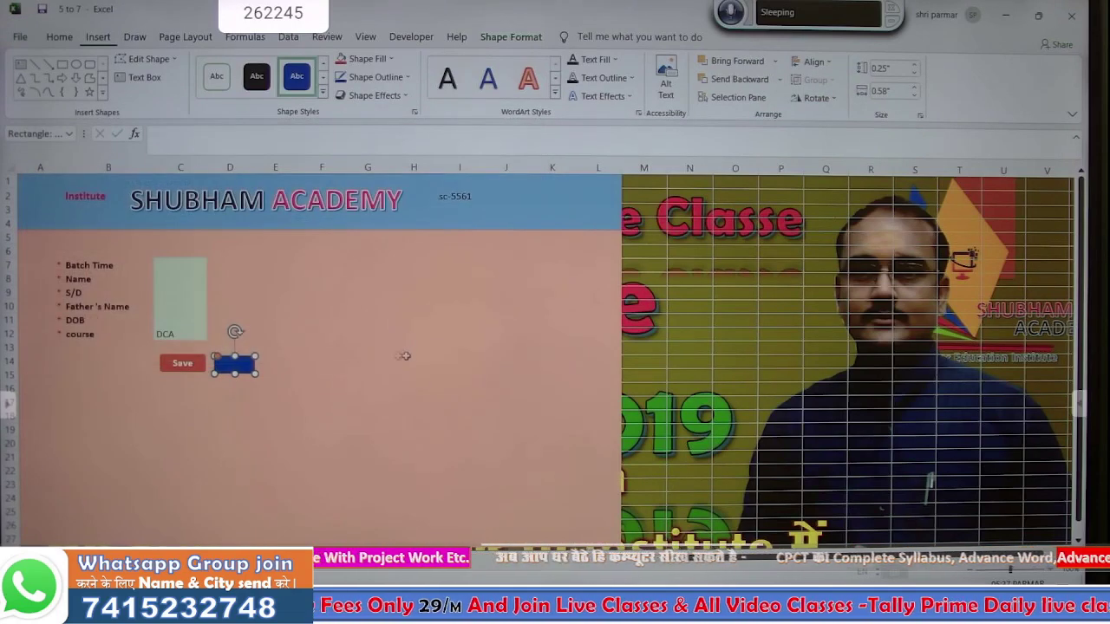
- Enter the label 'Receipt' as the blue shape's text
click(351, 375)
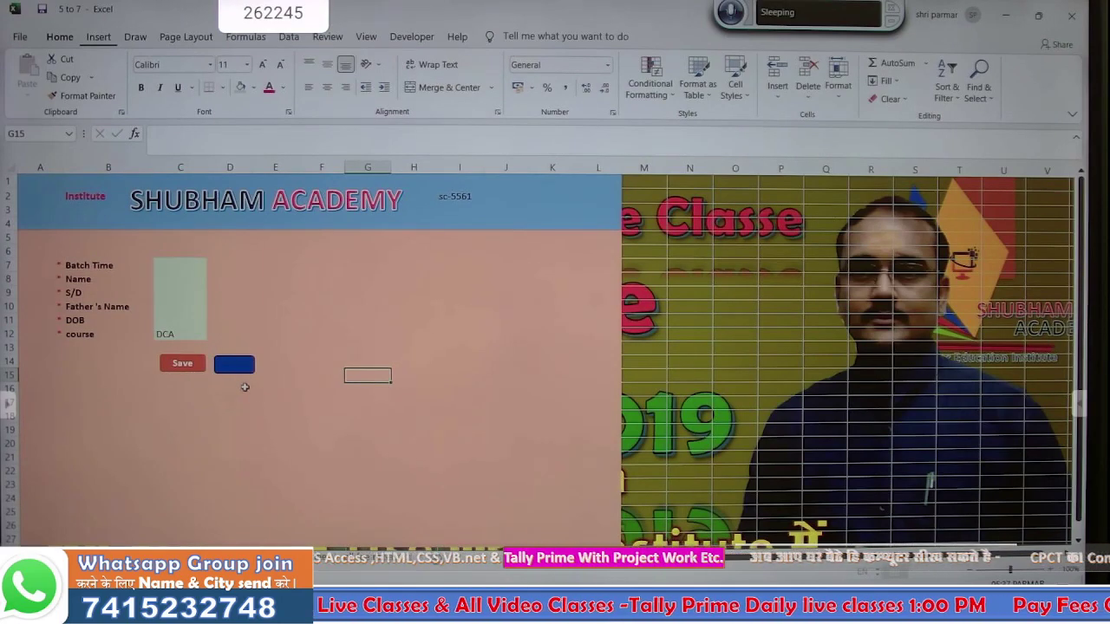
right_click(238, 369)
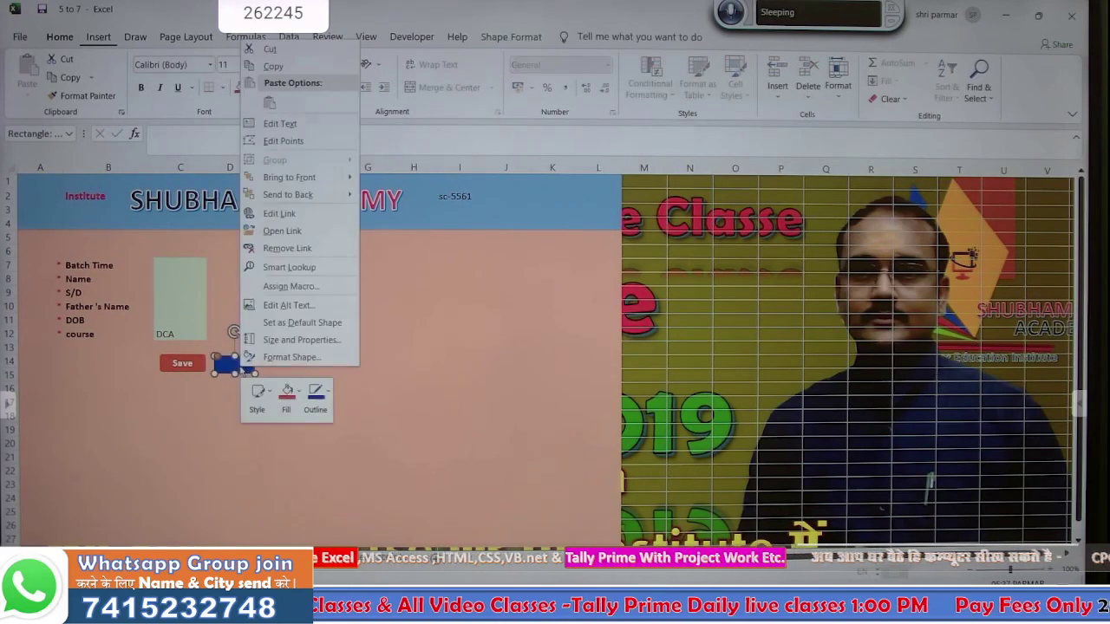
click(257, 141)
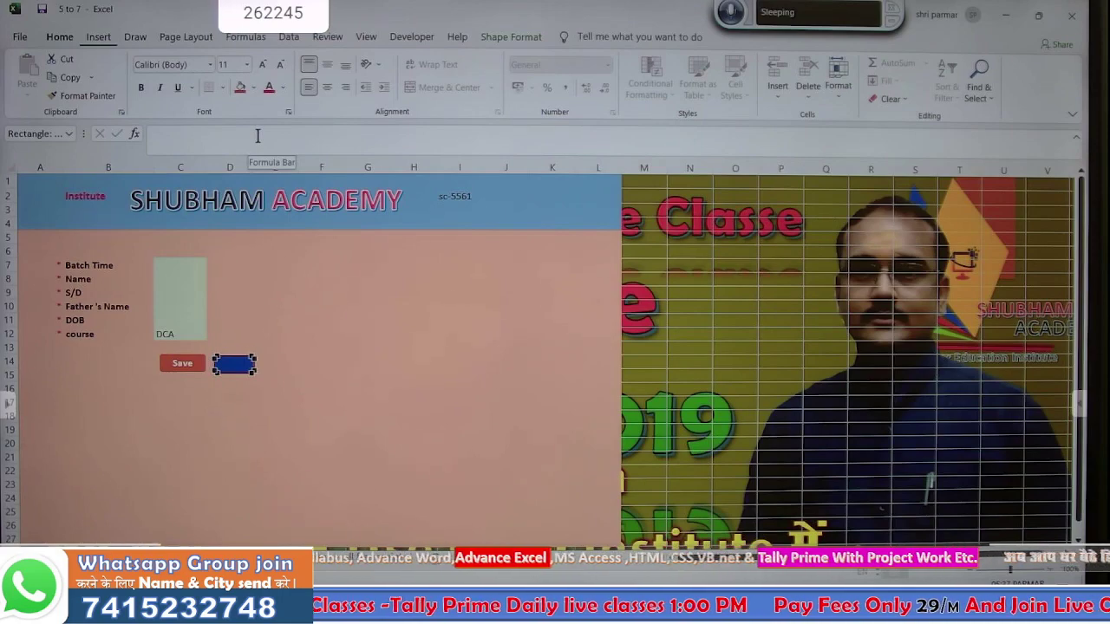
right_click(234, 365)
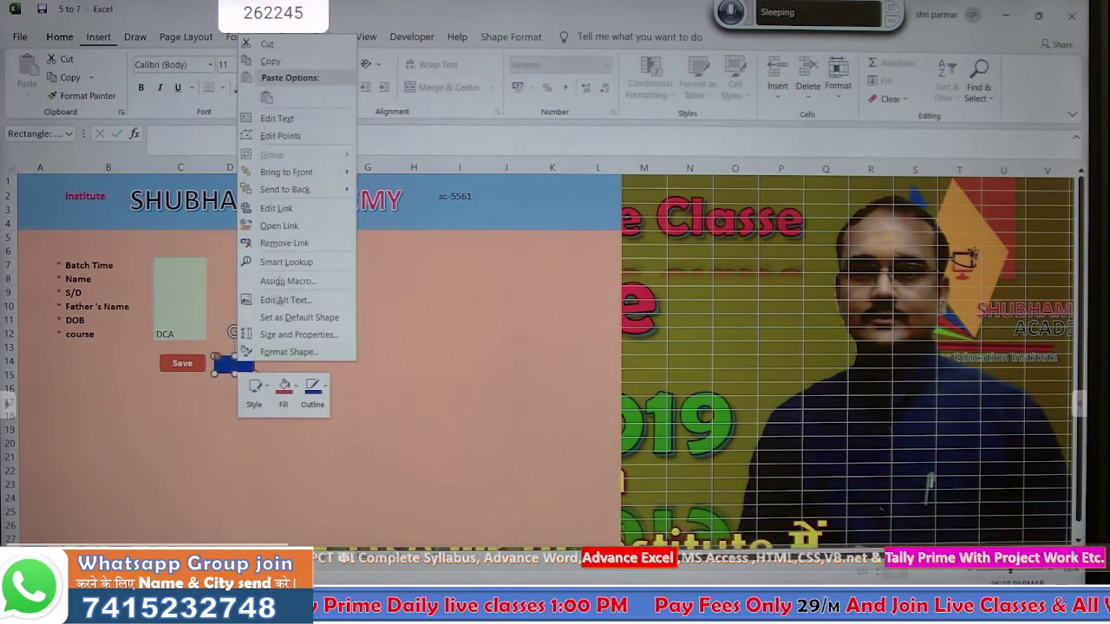
click(292, 121)
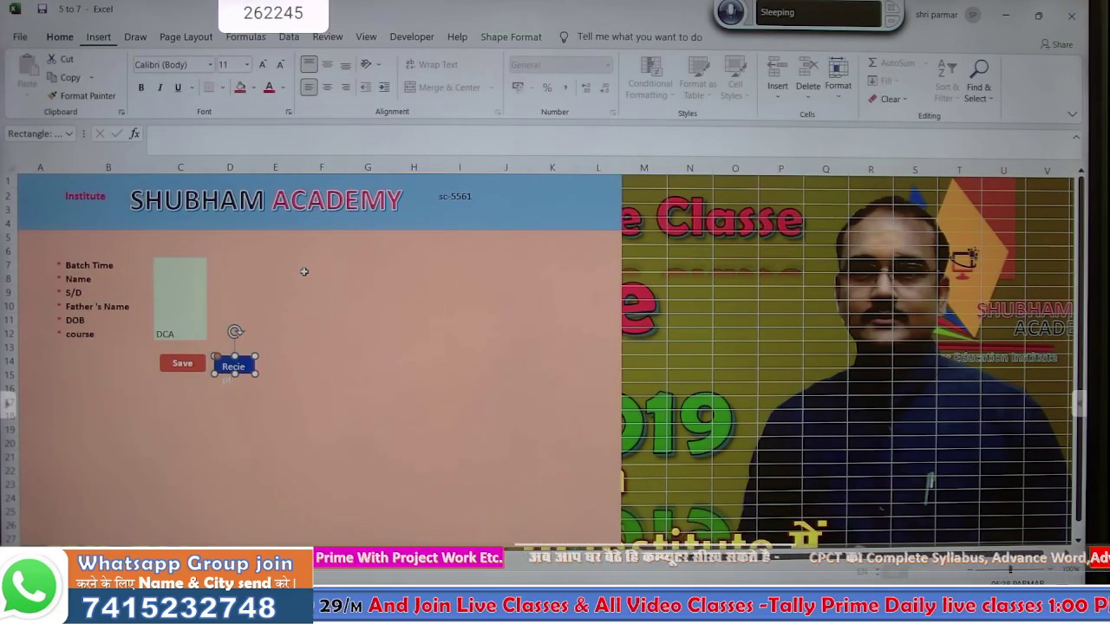
- Widen the Receipt shape so the whole word shows, then deselect it
drag(257, 365, 269, 367)
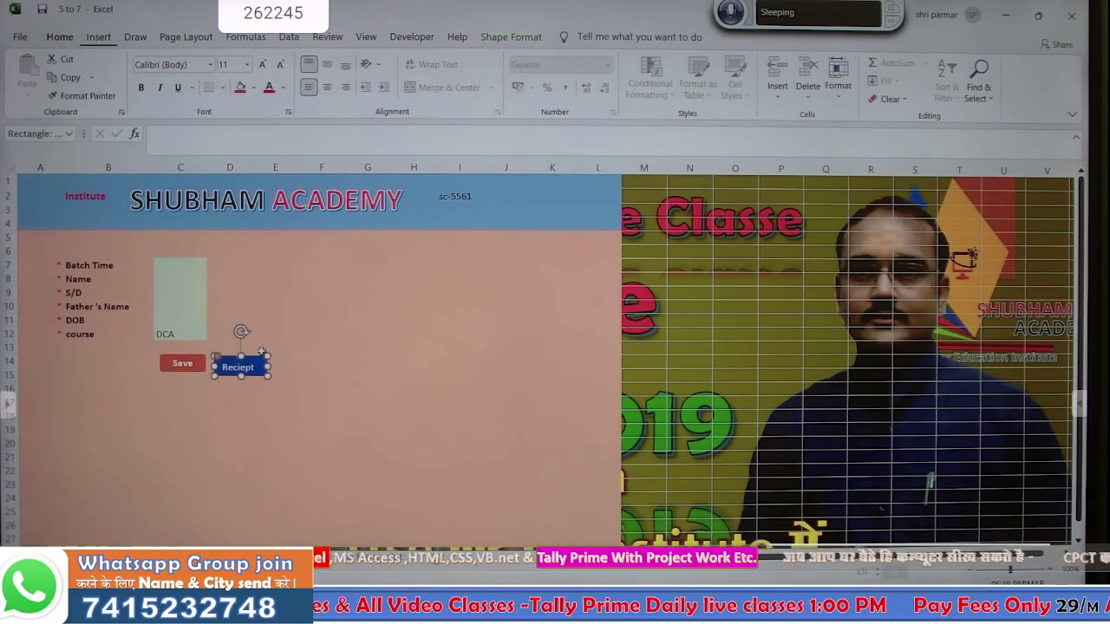
click(257, 351)
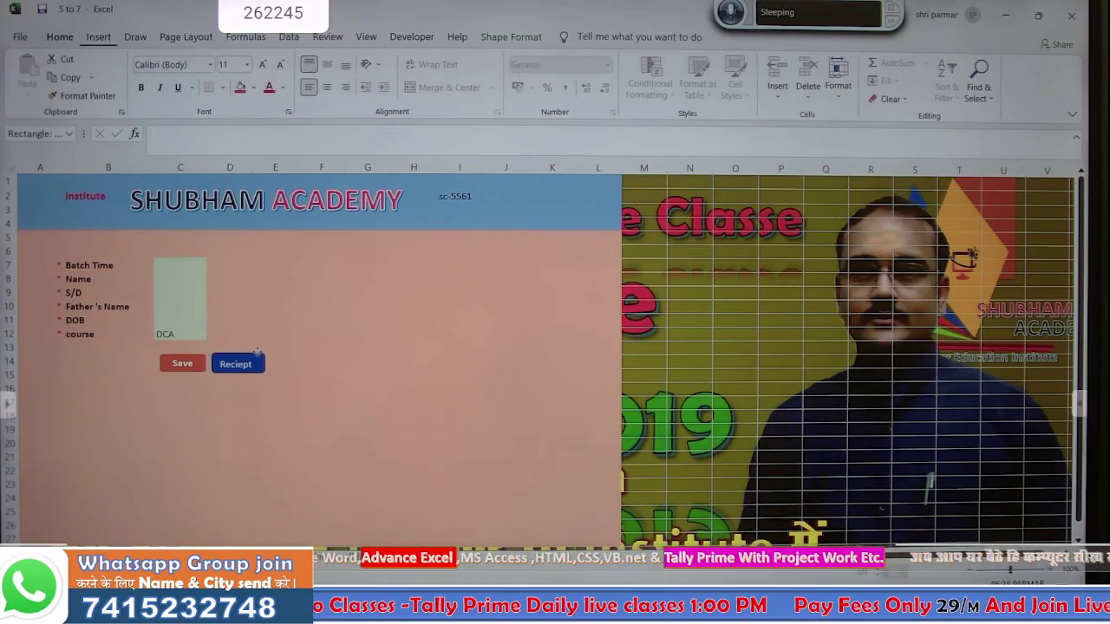
click(257, 358)
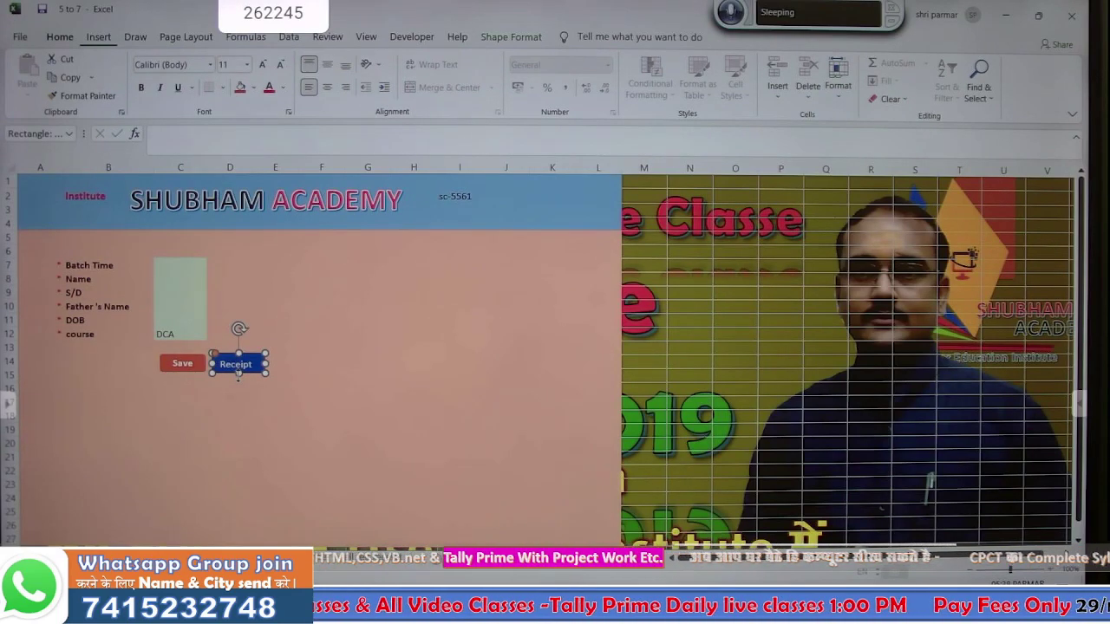
click(305, 434)
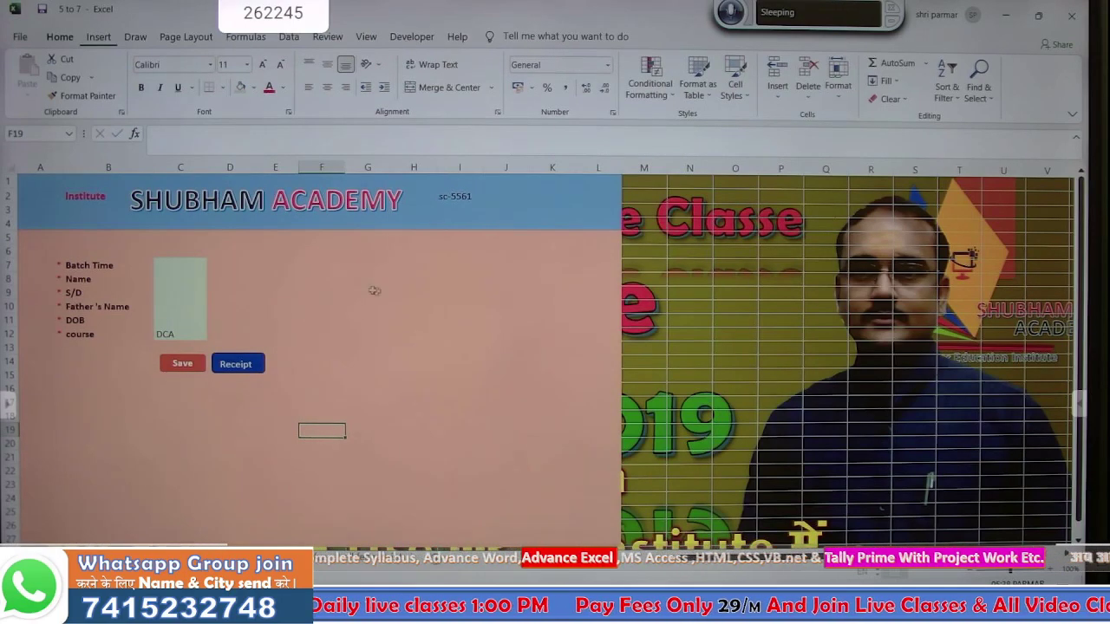
click(382, 305)
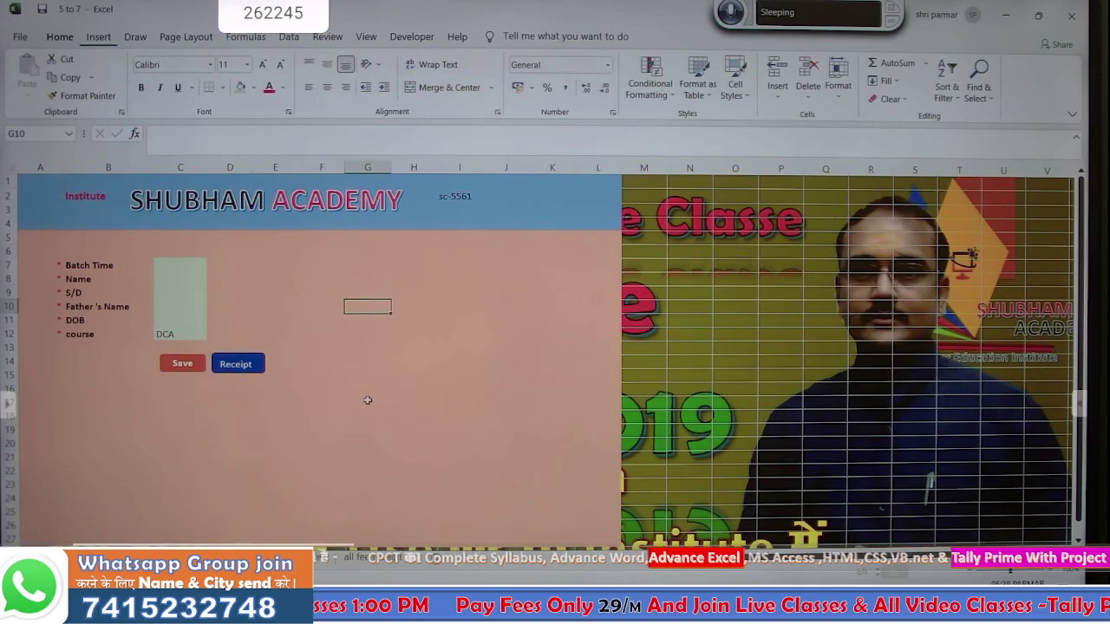
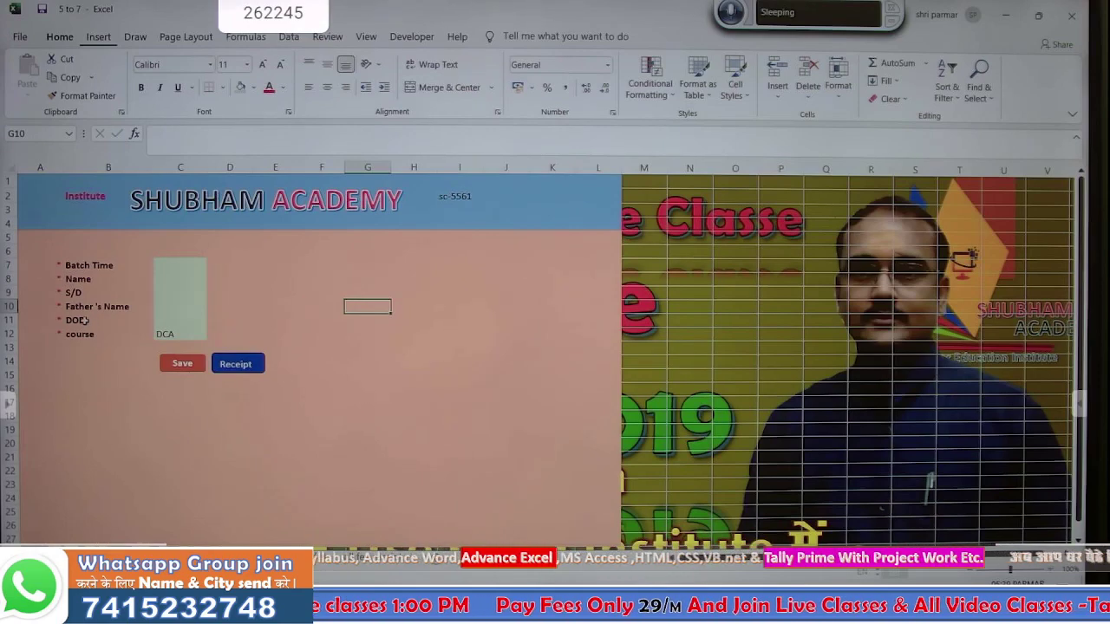
- Trace the form's DOB label formula back to the enrolment sheet's DOB column heading
click(83, 320)
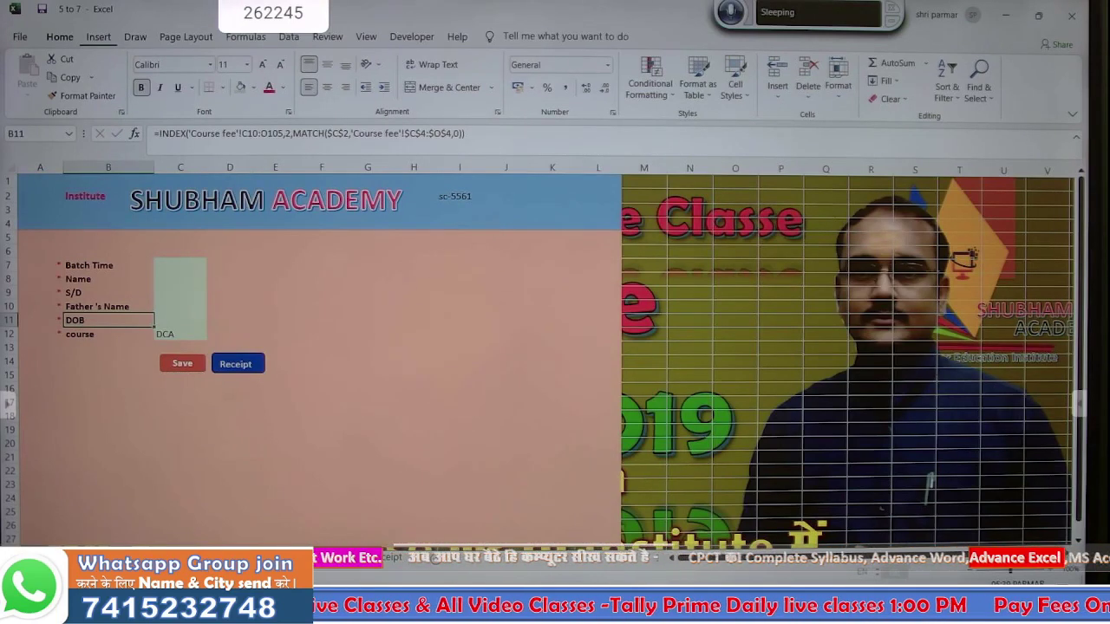
click(382, 559)
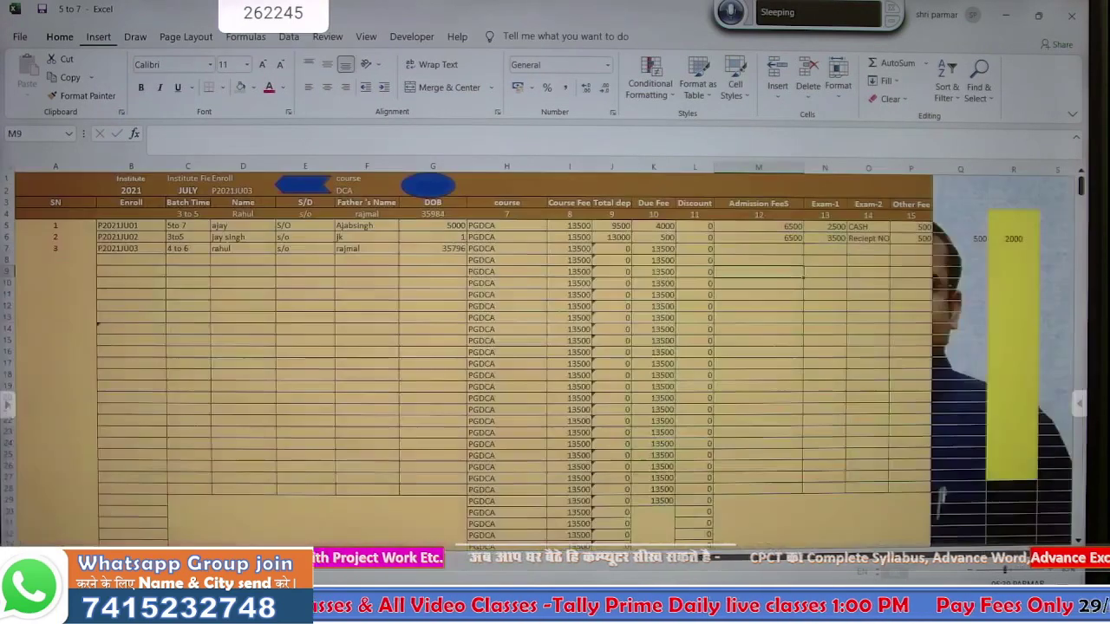
click(441, 201)
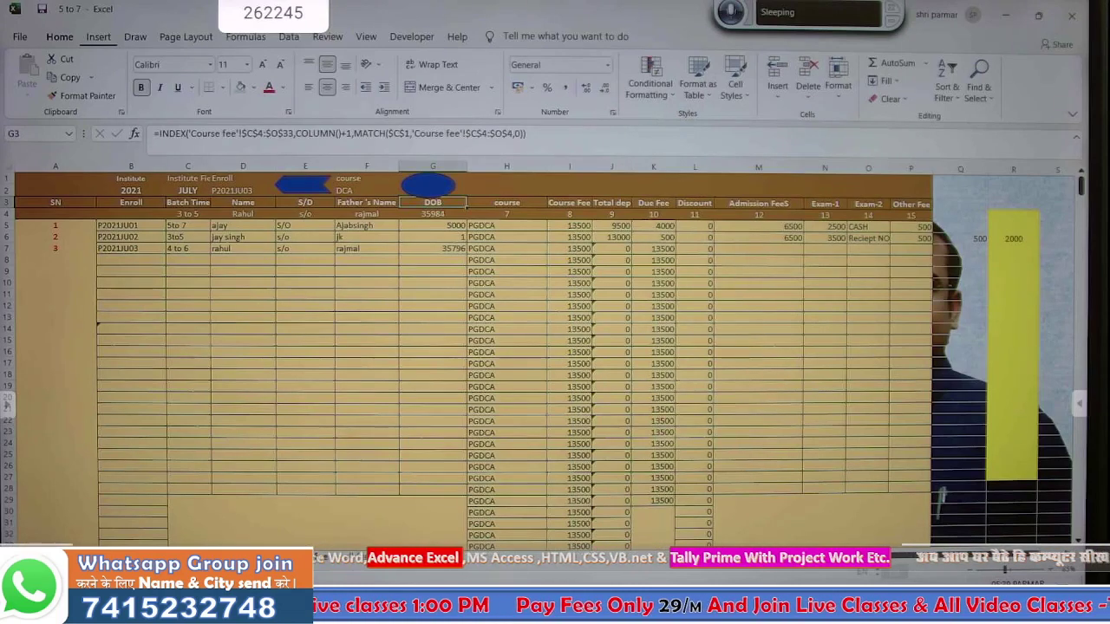
- Change the DOB entry in the Course fee sheet's field list (N11) to MO
click(354, 559)
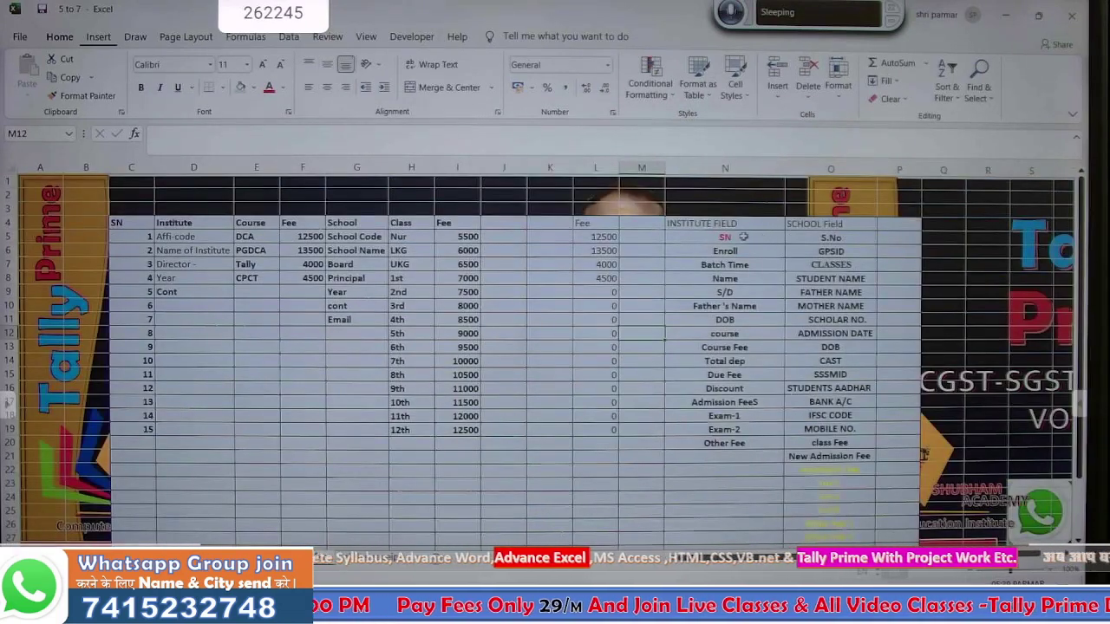
click(711, 321)
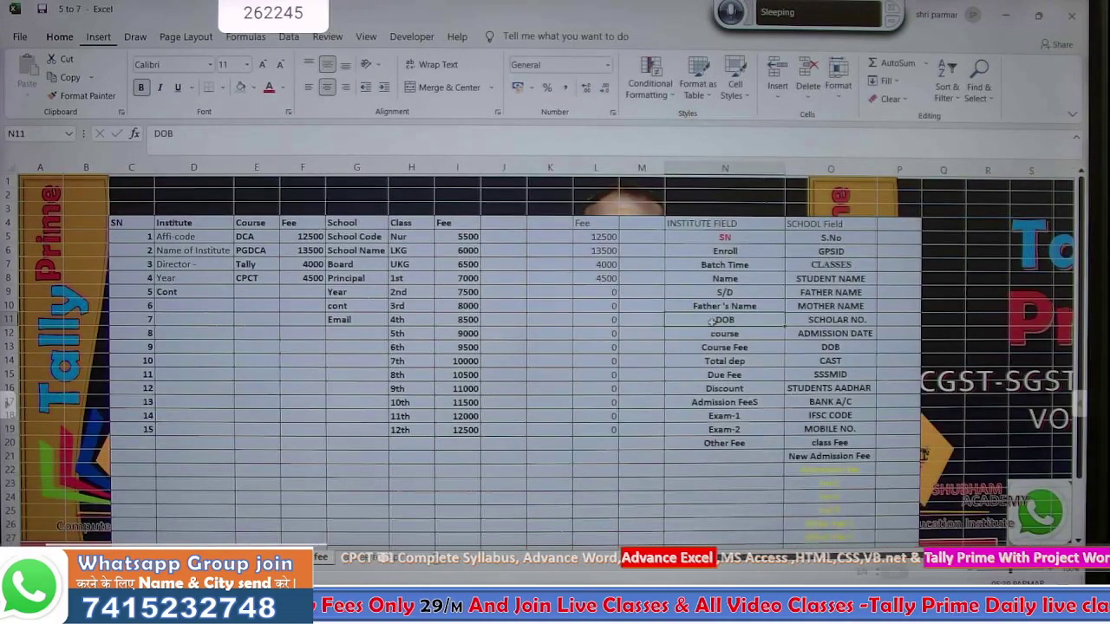
text(MO)
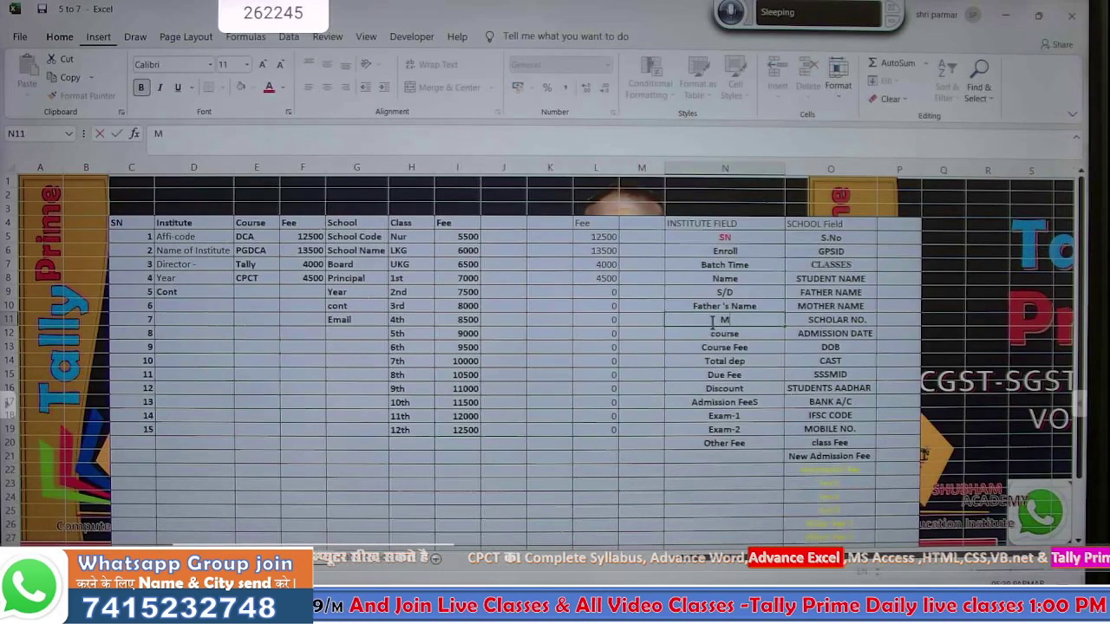
key(Return)
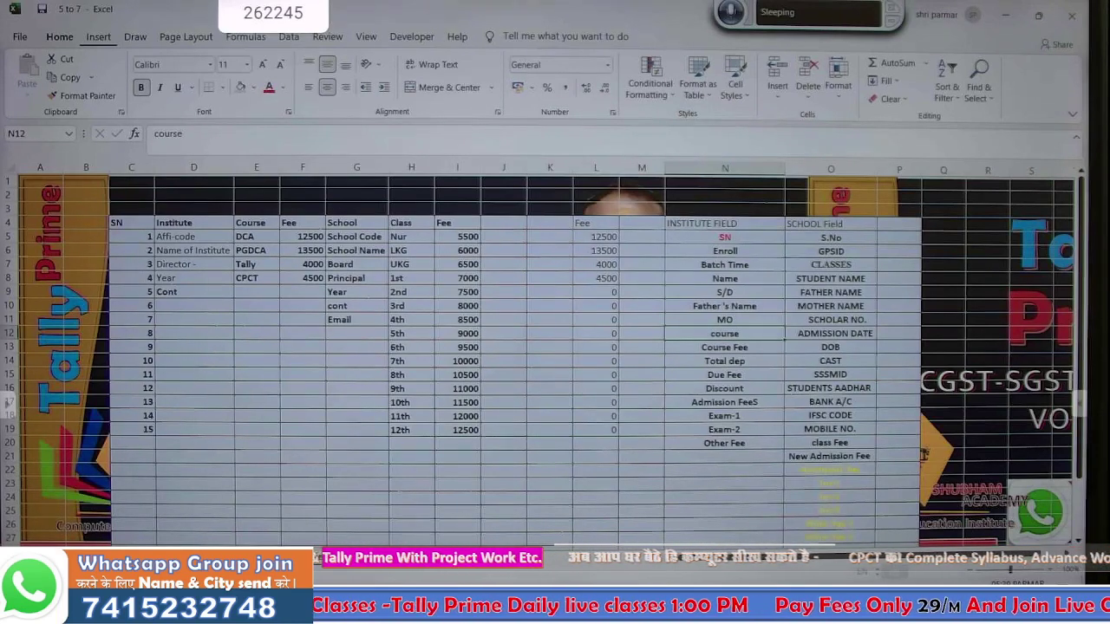
key(ctrl+Page_Up)
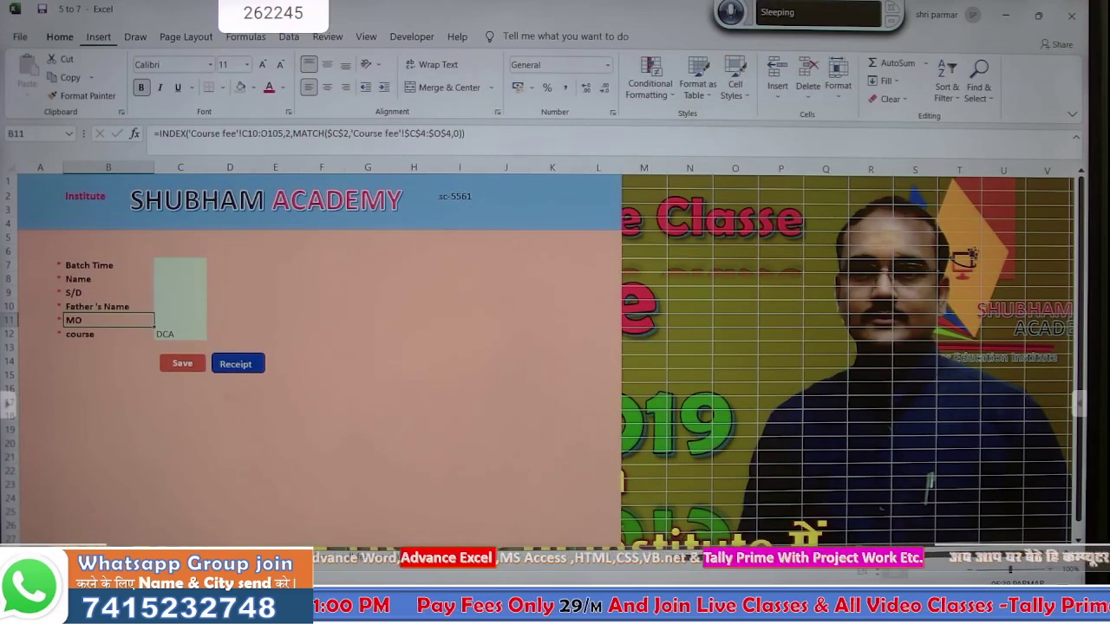
- Enter a ten-digit mobile number in G65, the fourth DCA student's MO cell, then return to the form
click(146, 553)
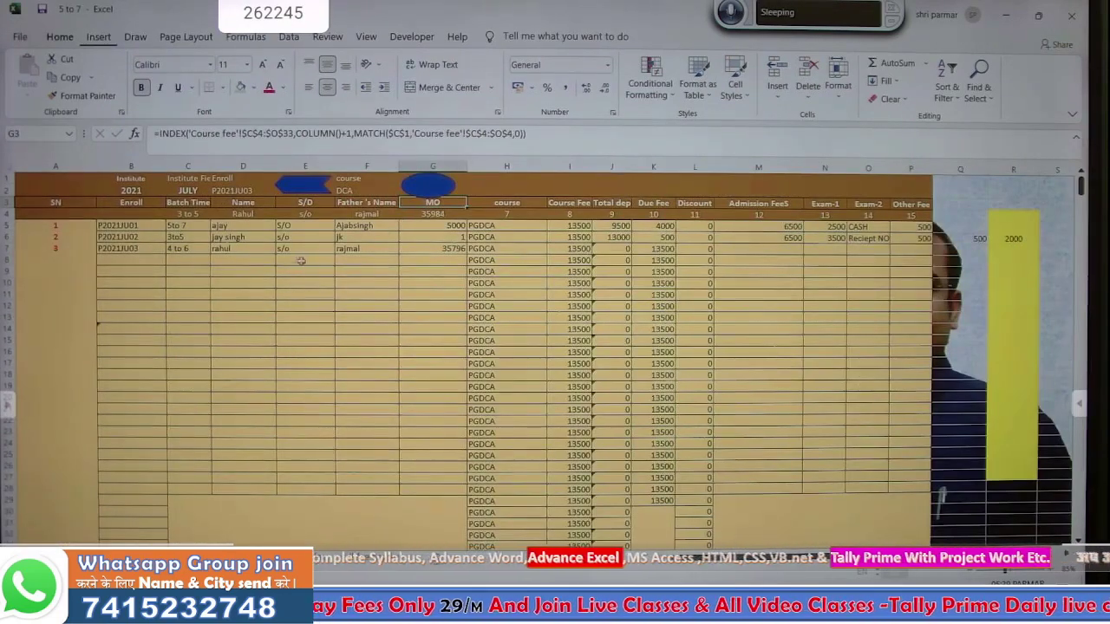
scroll(430, 393, down, 6)
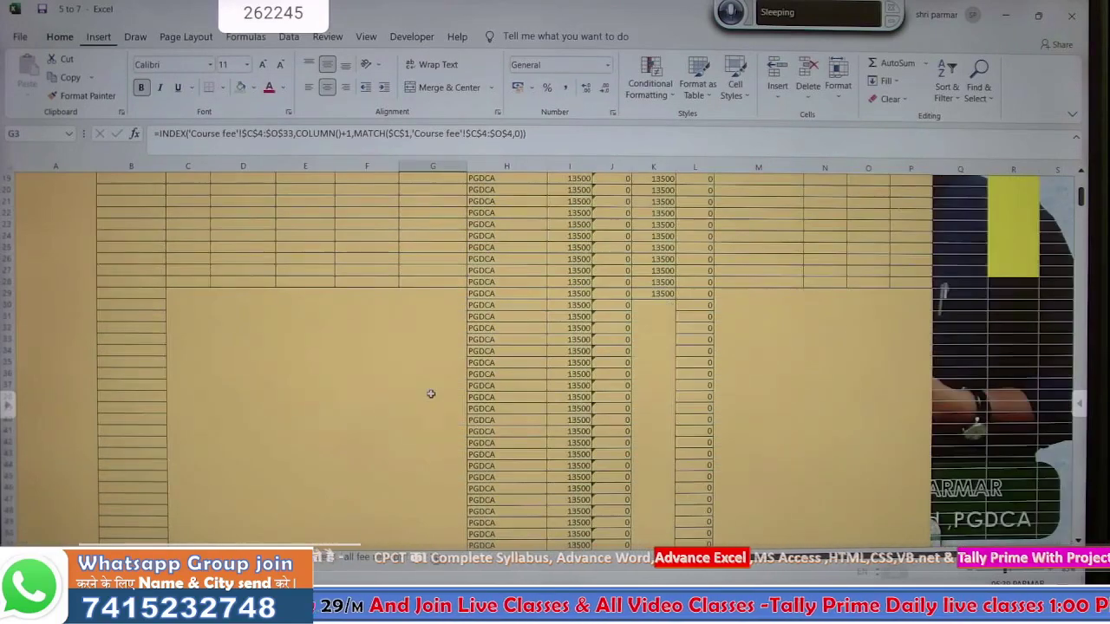
scroll(430, 393, down, 8)
click(448, 432)
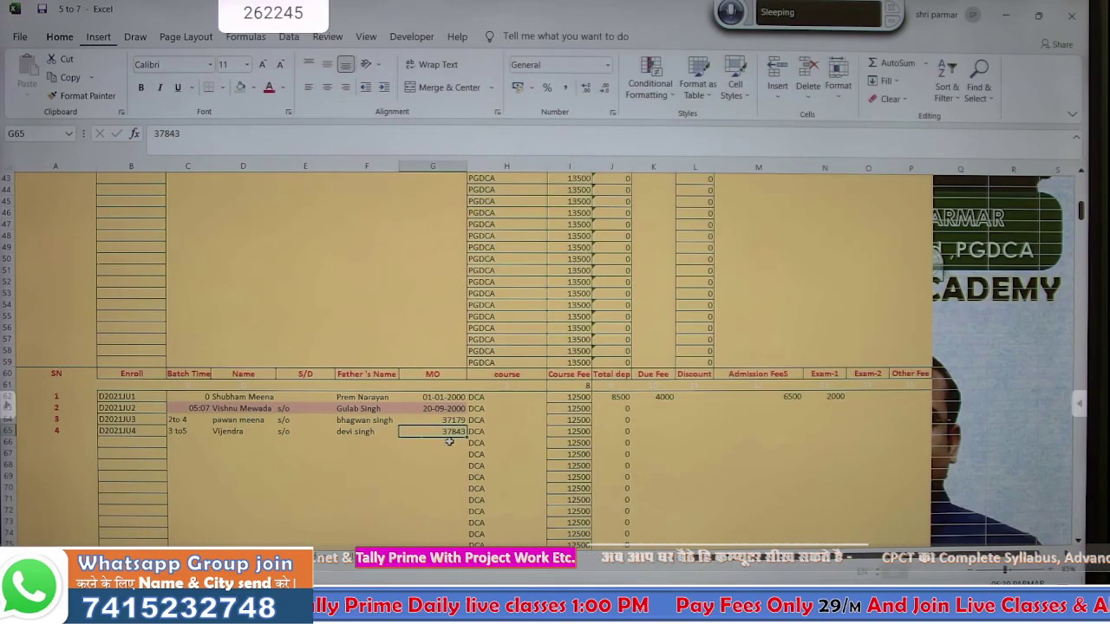
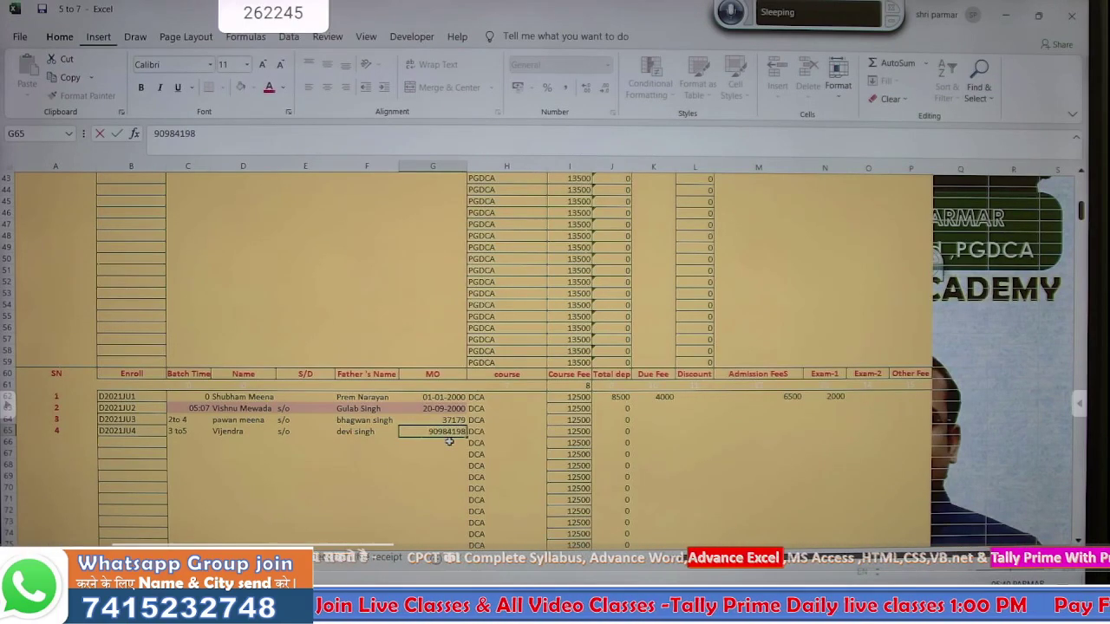
key(Return)
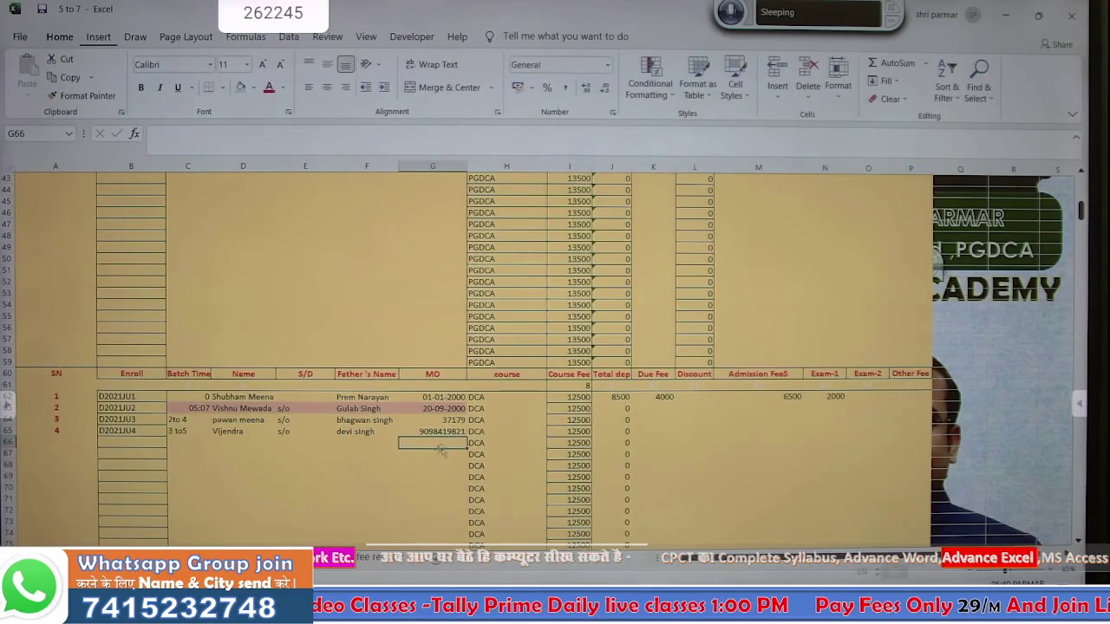
click(195, 558)
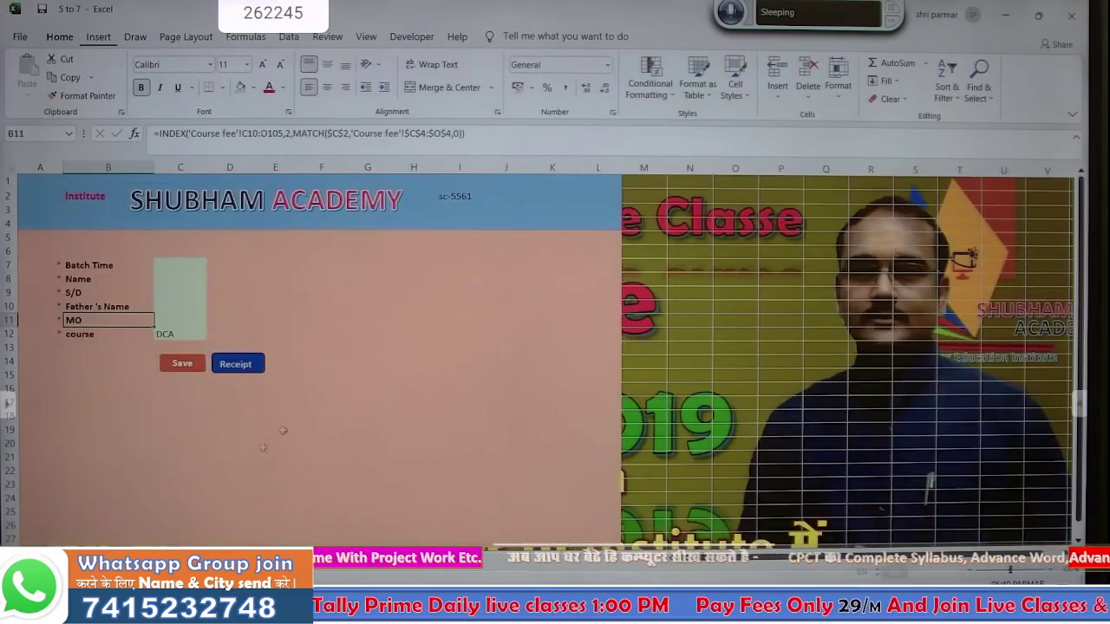
click(351, 339)
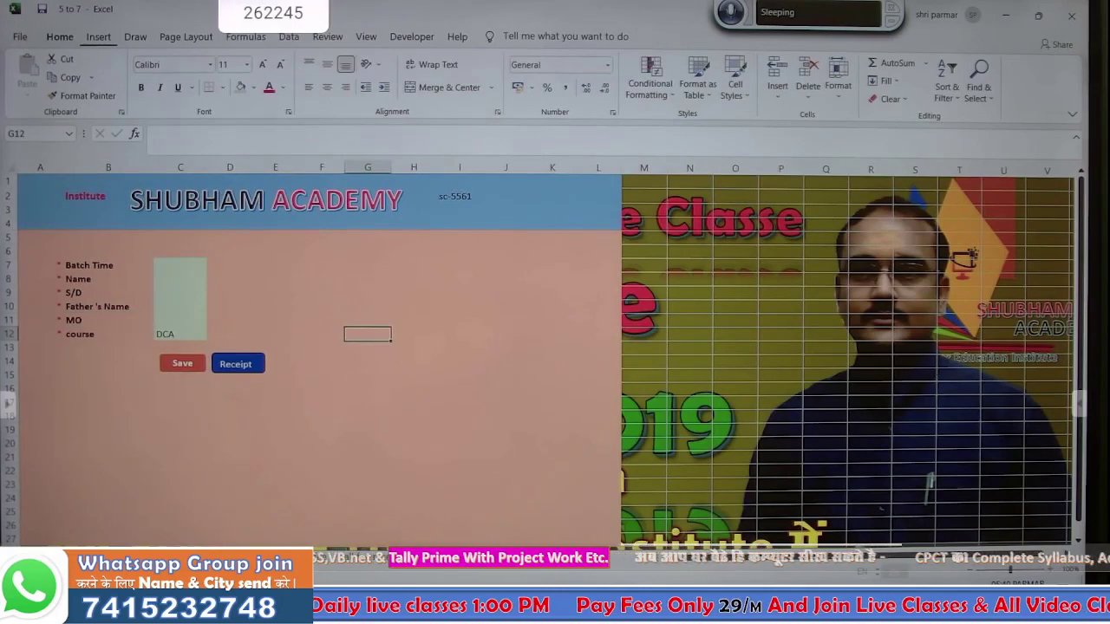
- Open the fee receipt, choose DCA as the course and enter serial 2 in G4
click(255, 368)
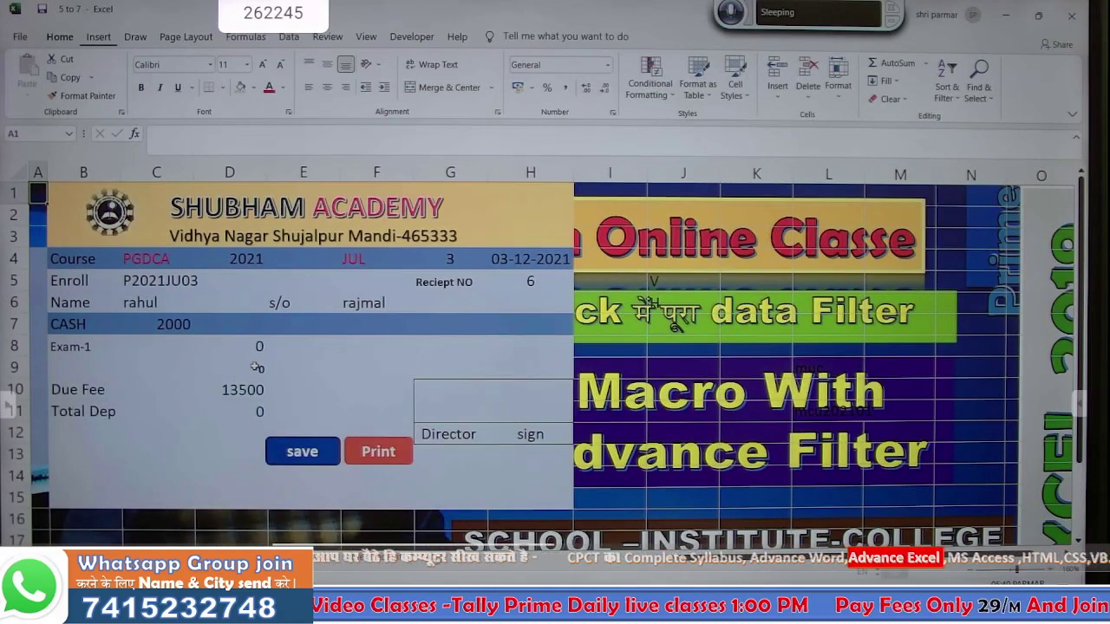
click(154, 260)
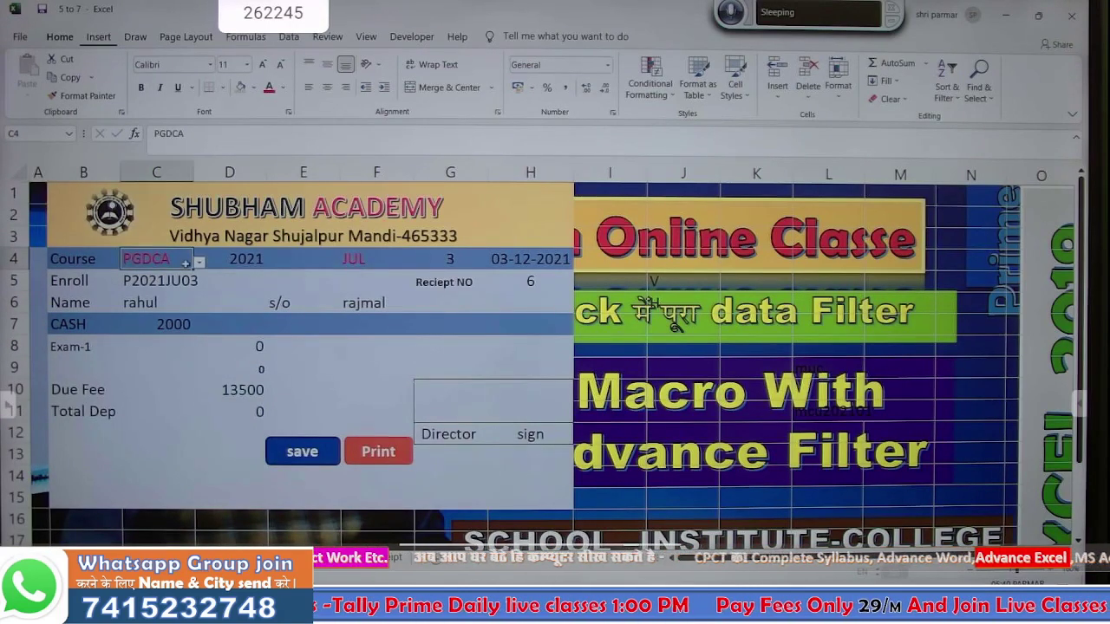
click(200, 263)
click(163, 277)
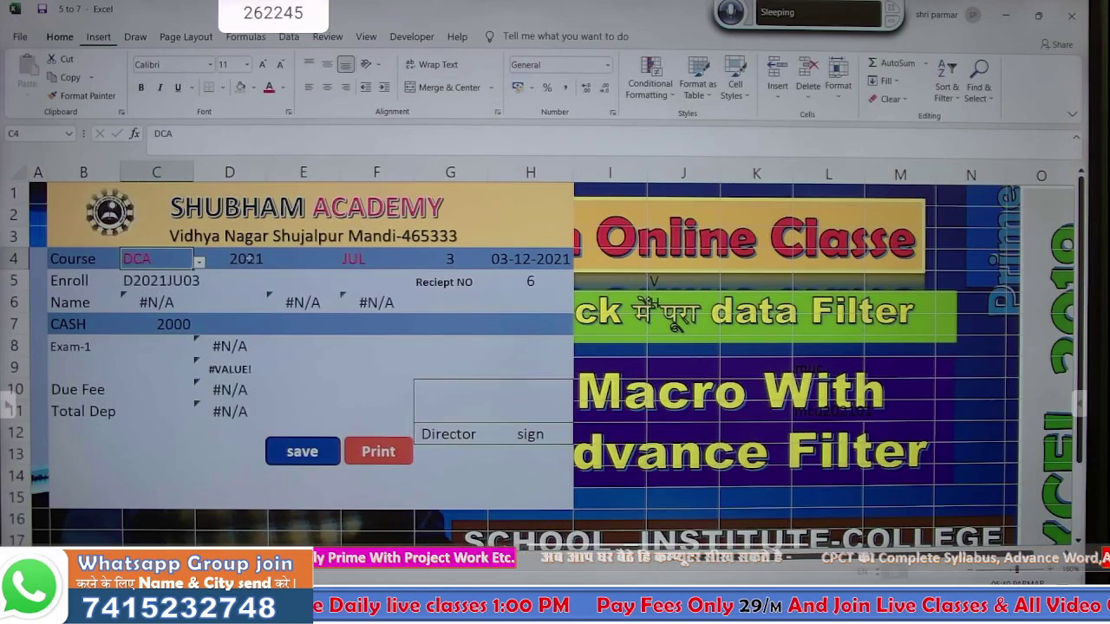
click(260, 259)
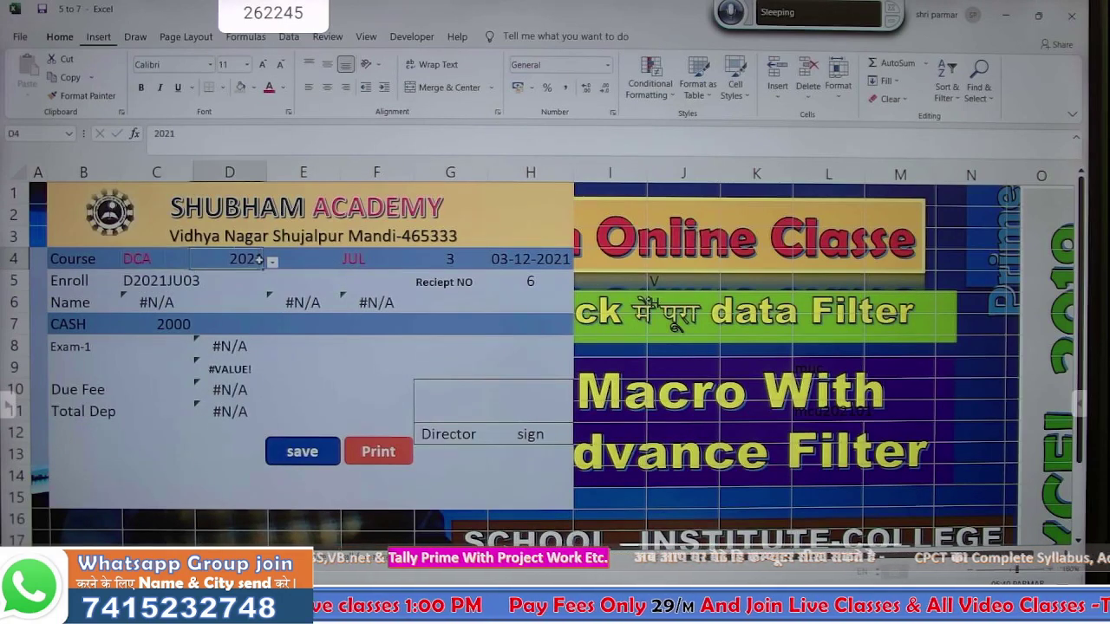
click(355, 261)
click(455, 257)
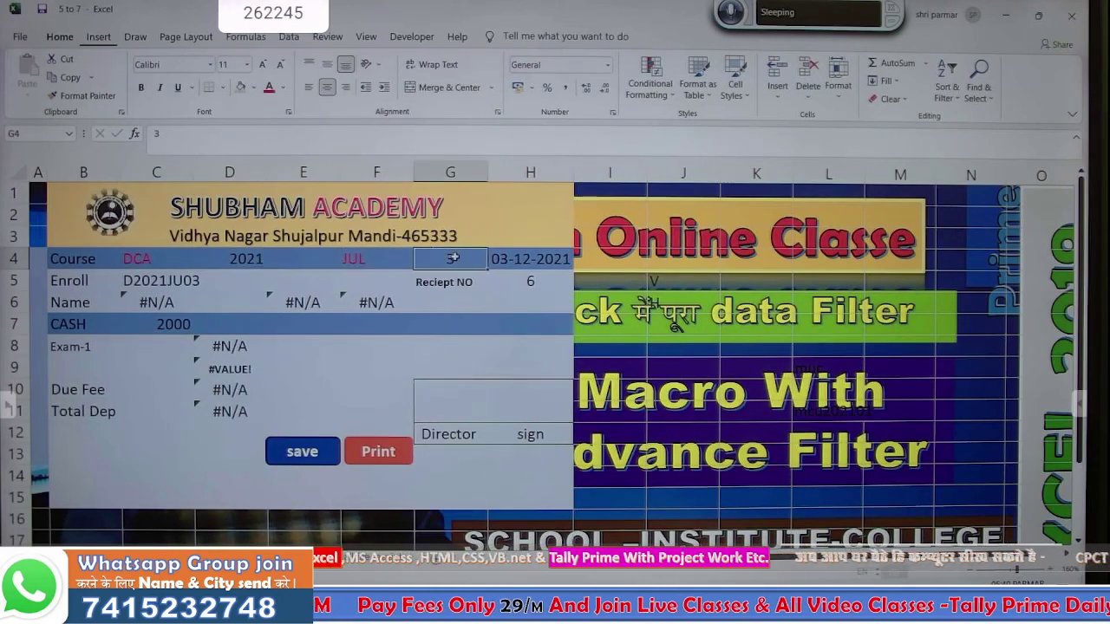
text(2)
key(Return)
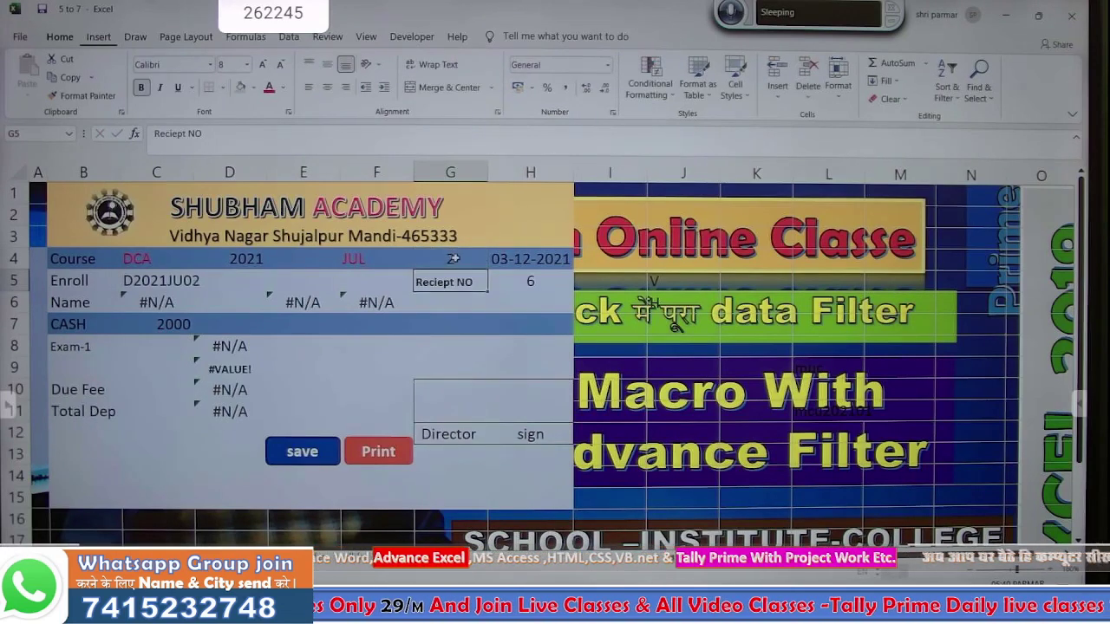
click(454, 259)
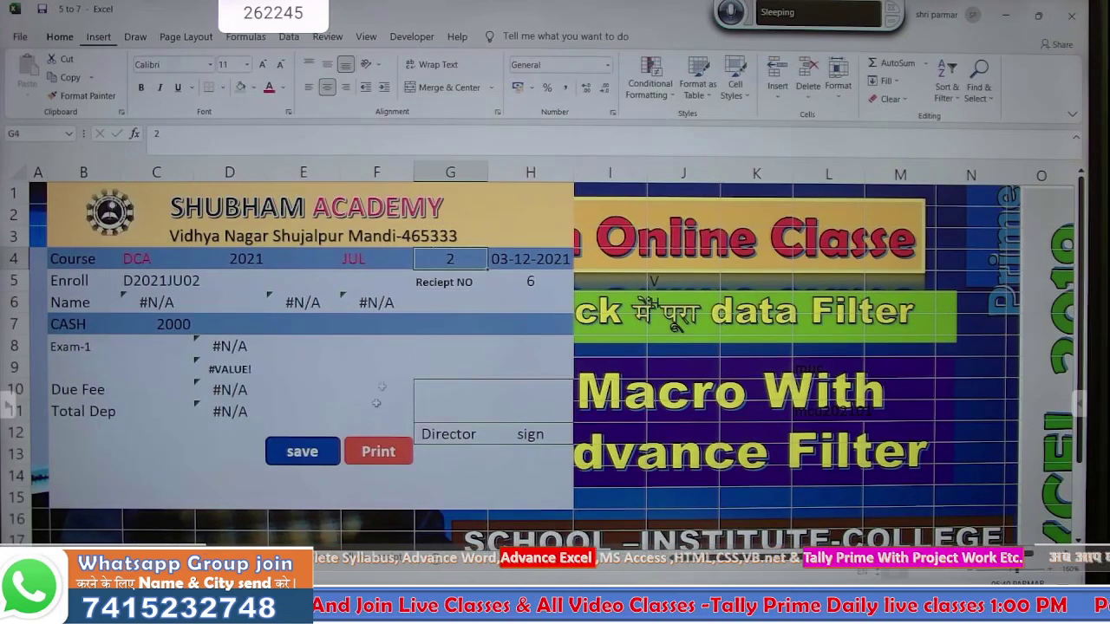
- Compare the receipt with the student register by flipping between the two sheets
click(291, 455)
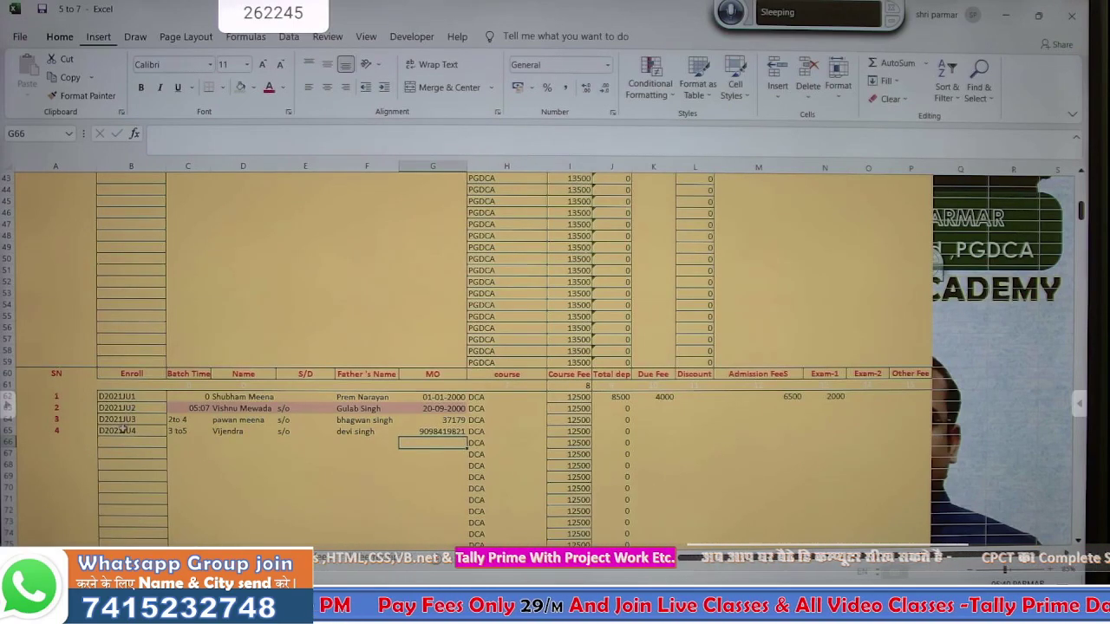
click(209, 555)
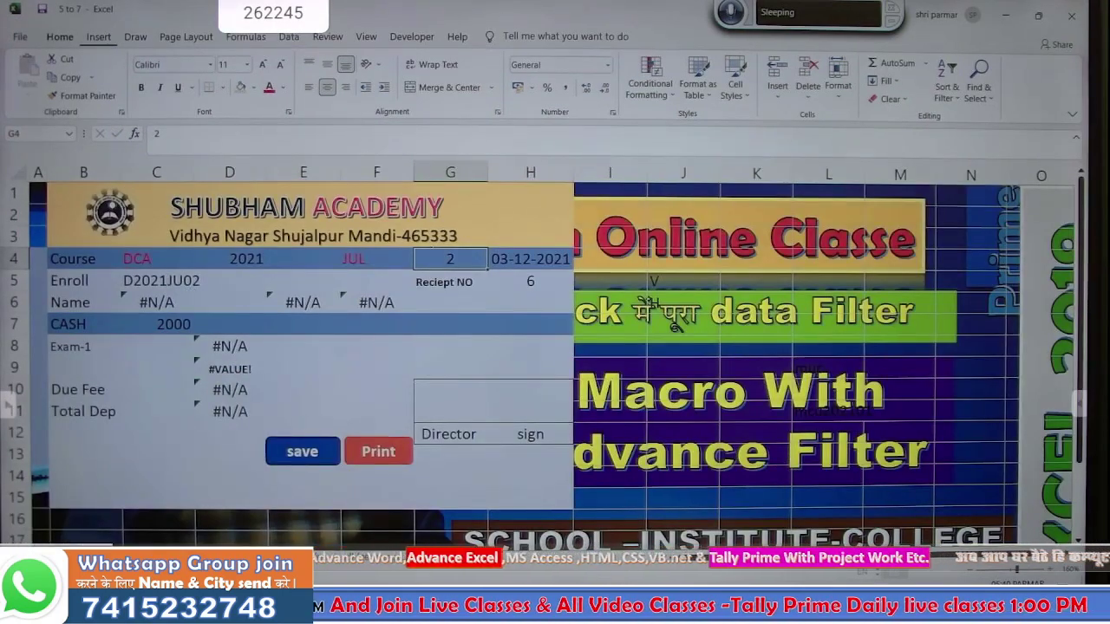
click(192, 556)
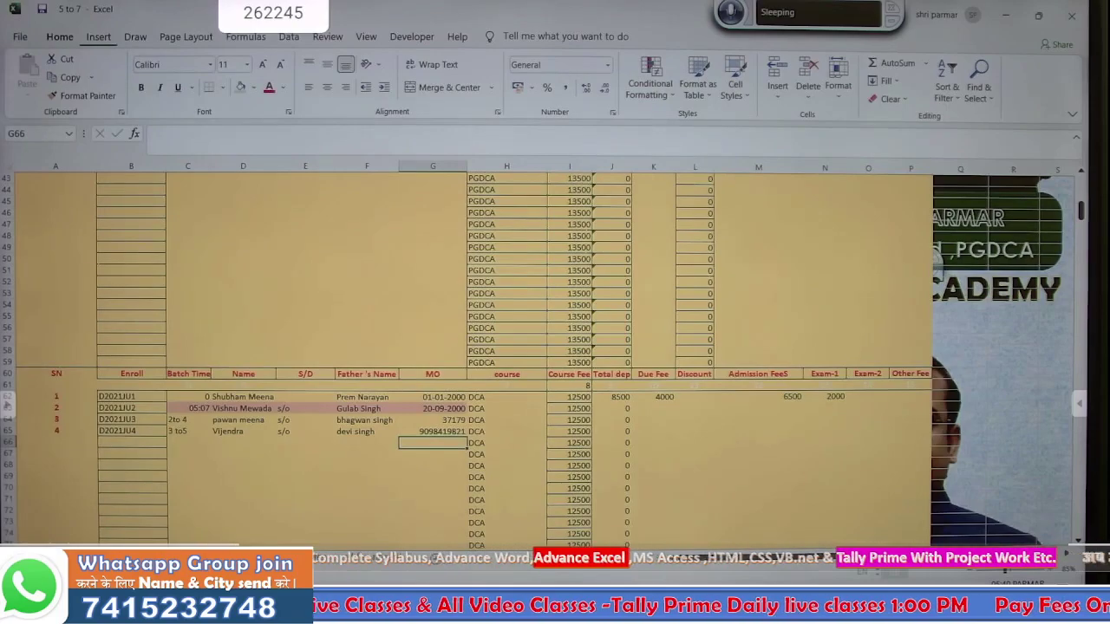
click(222, 556)
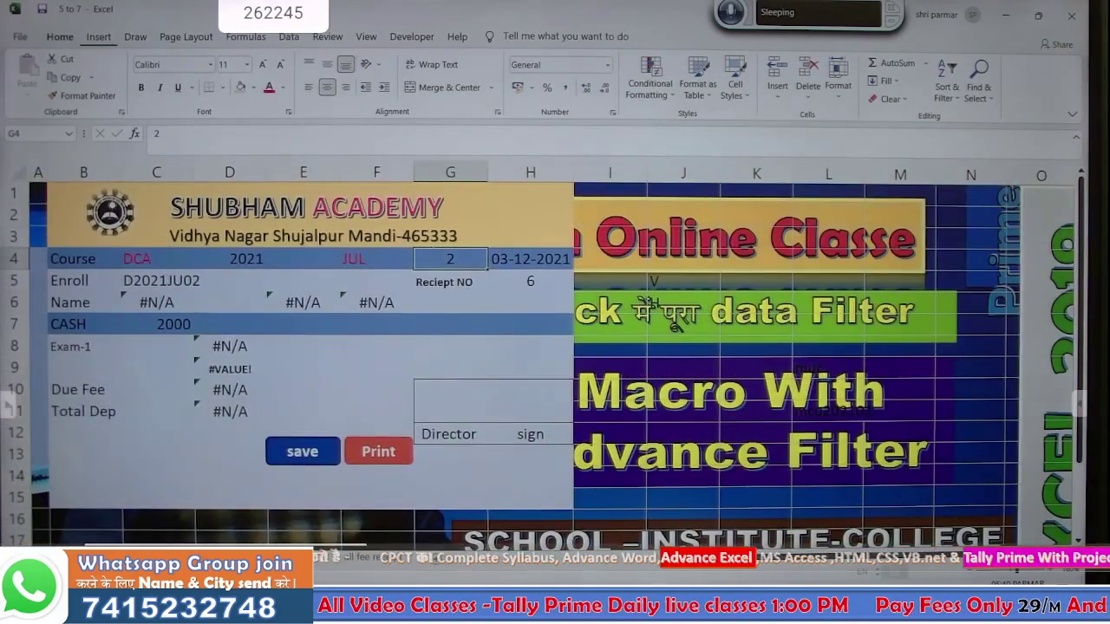
click(193, 556)
scroll(198, 423, up, 14)
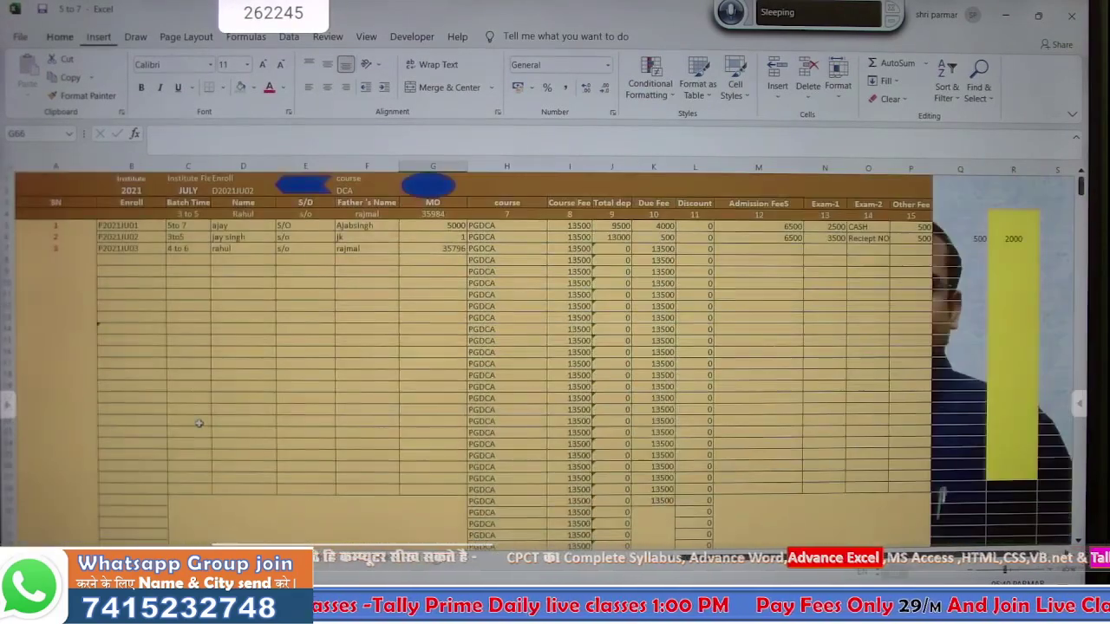
- Inspect the enroll number formulas in B5 and in the DCA rows
scroll(198, 423, down, 5)
scroll(199, 423, up, 5)
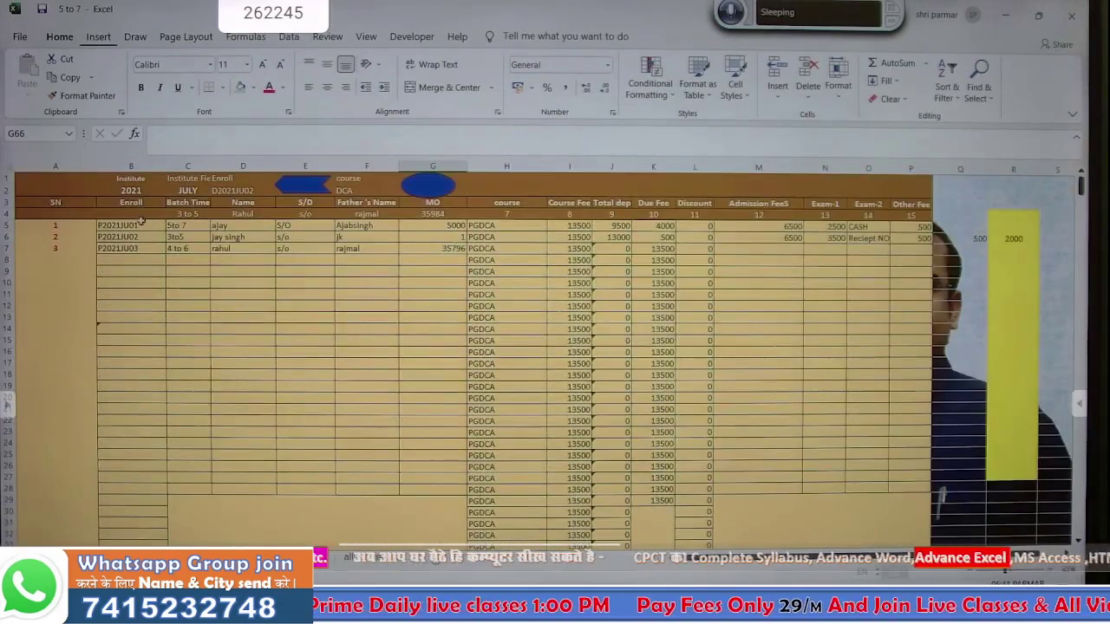
click(136, 226)
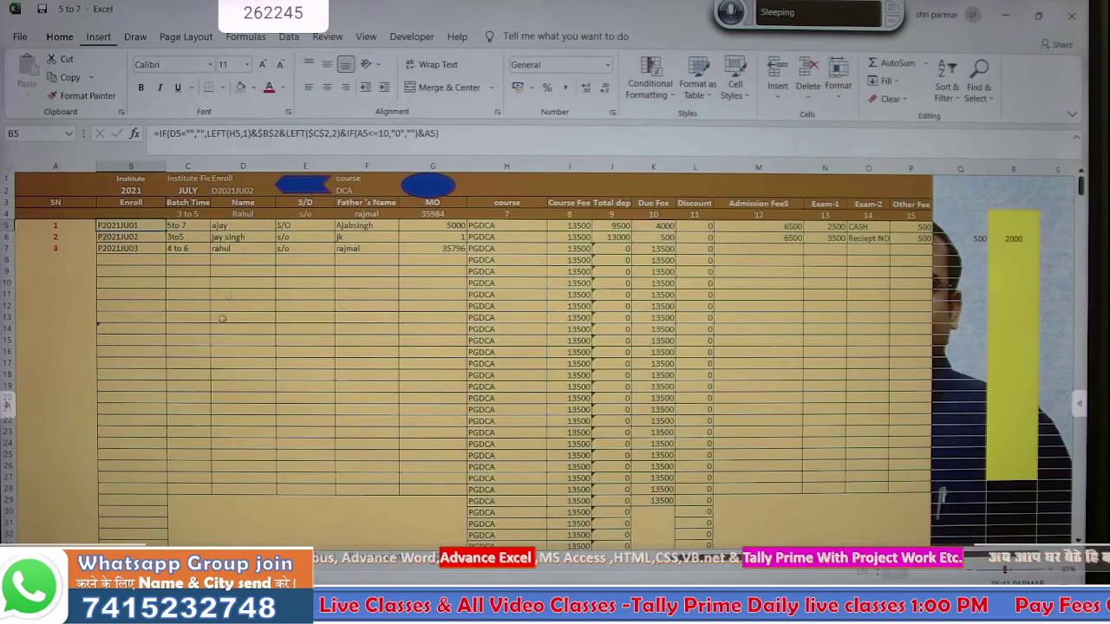
scroll(203, 439, down, 1)
scroll(203, 439, down, 18)
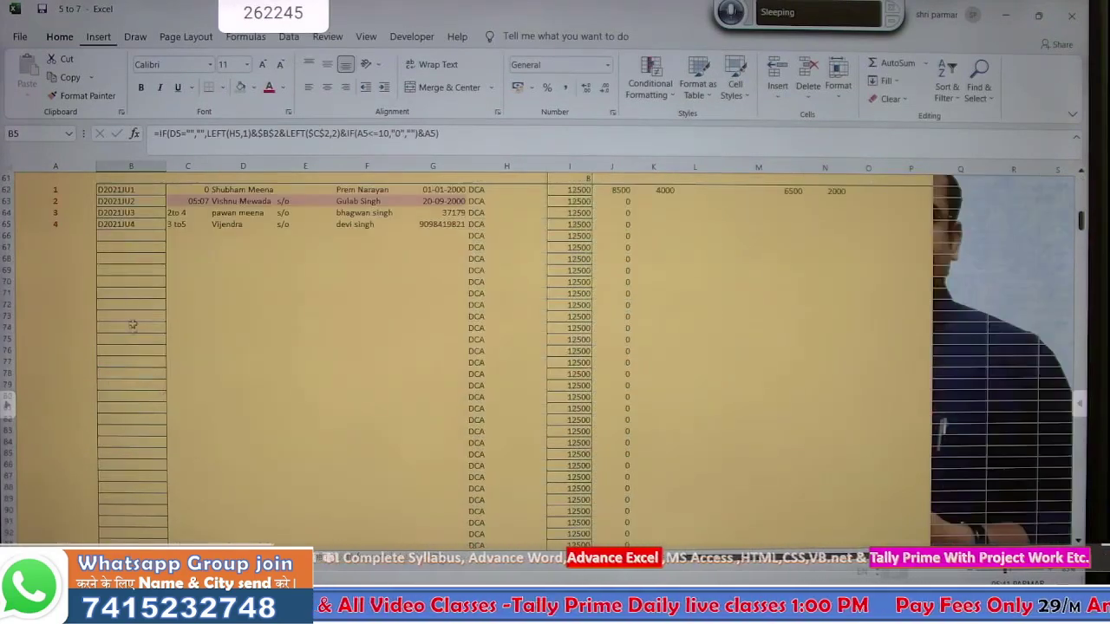
click(132, 192)
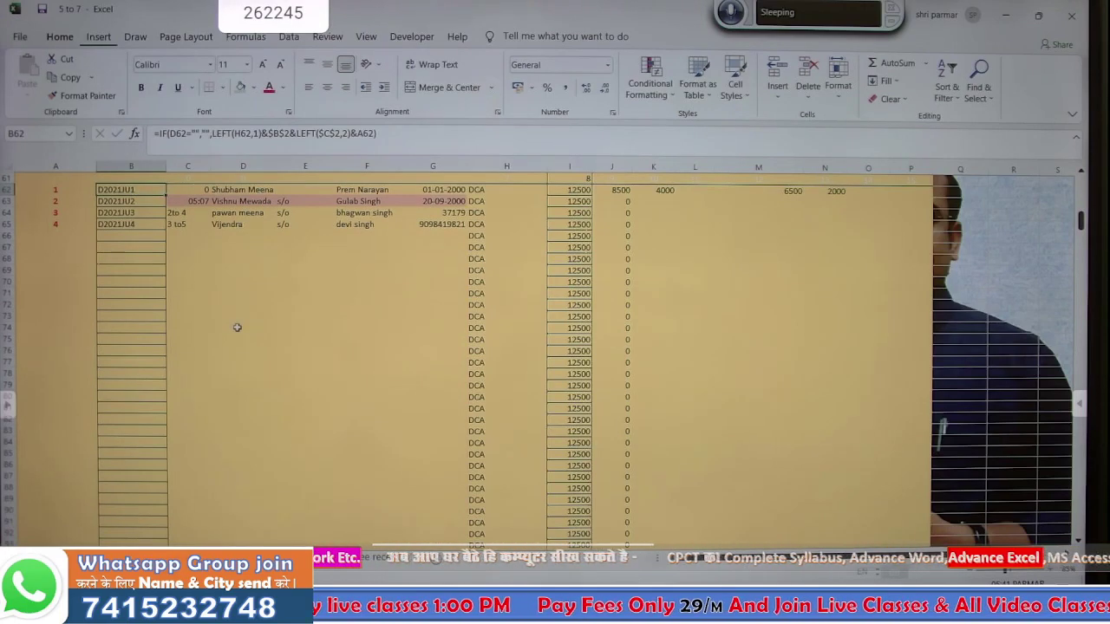
scroll(237, 330, up, 6)
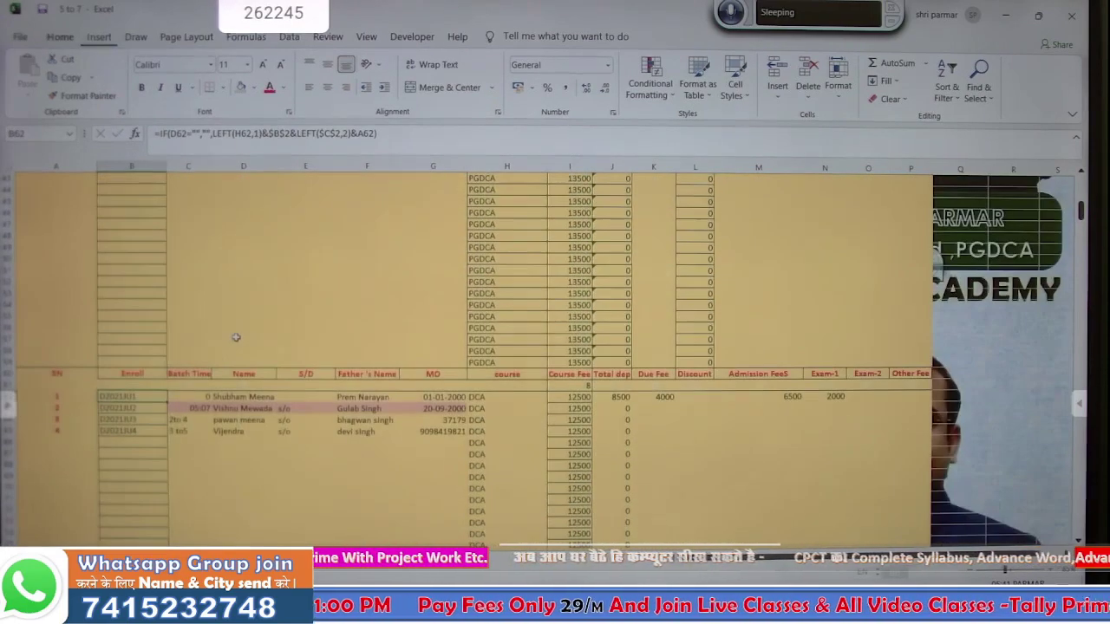
- Insert &"0" before A62 in B62's enroll formula and fill it down to B65
double_click(151, 396)
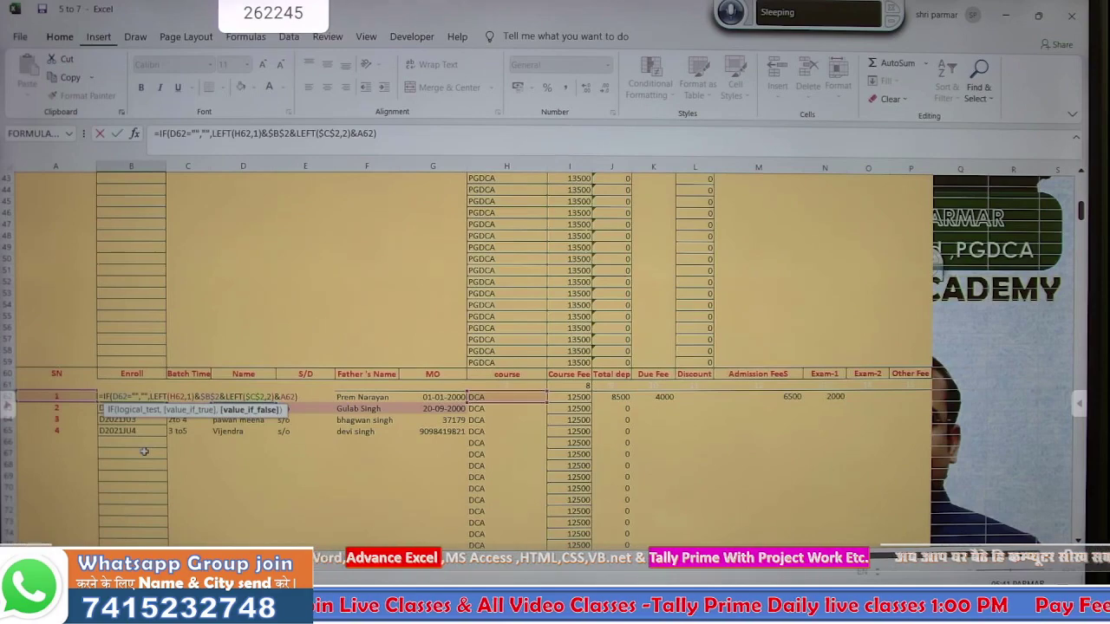
key(Return)
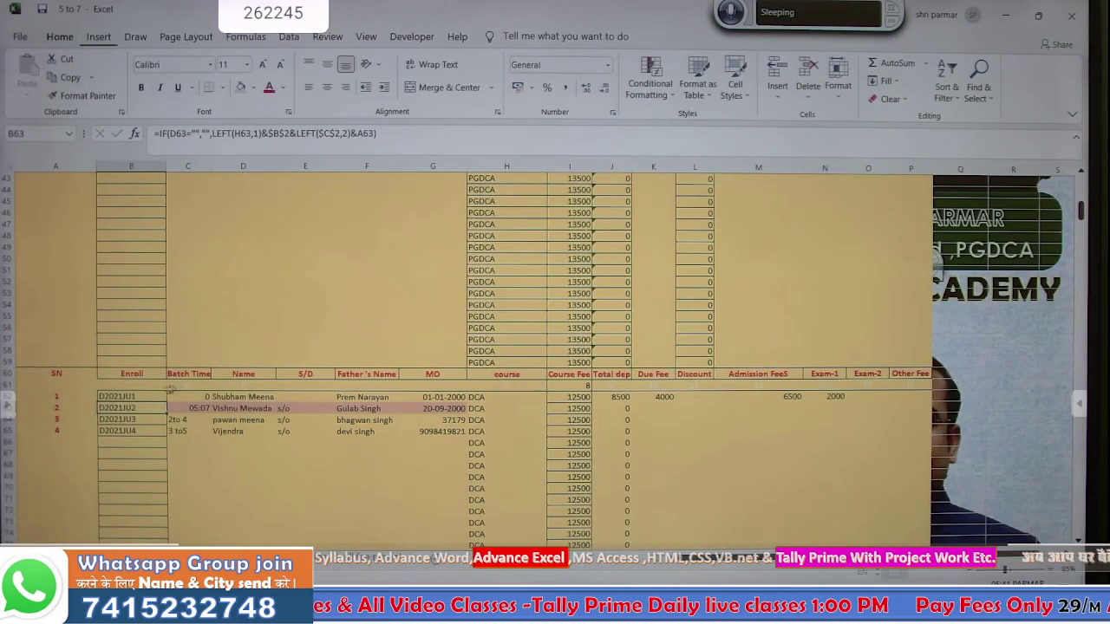
click(144, 396)
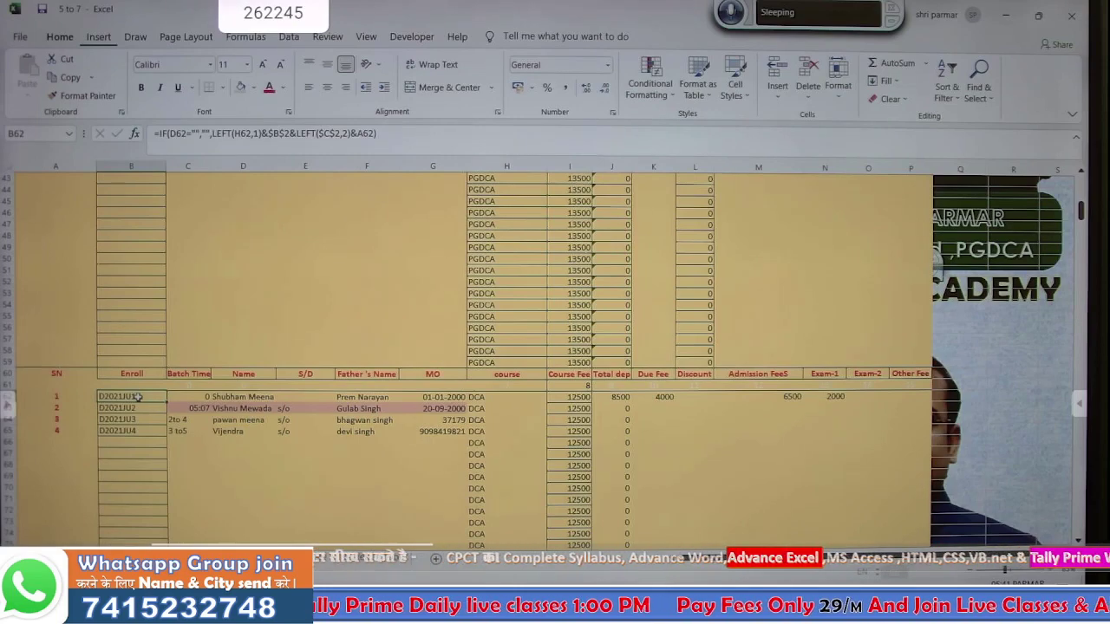
double_click(137, 397)
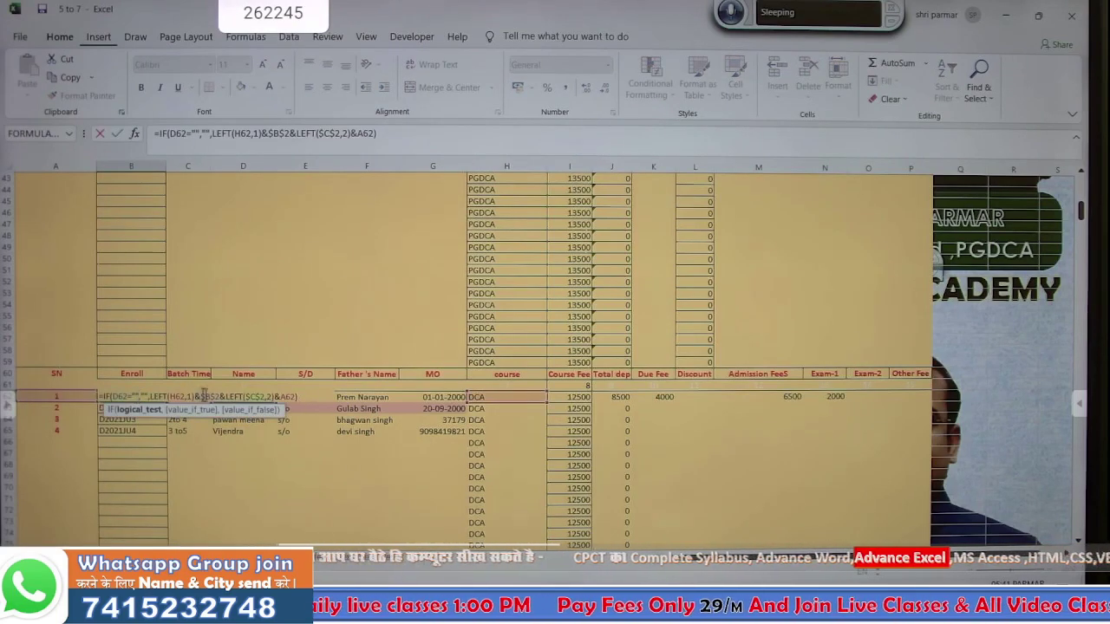
click(277, 397)
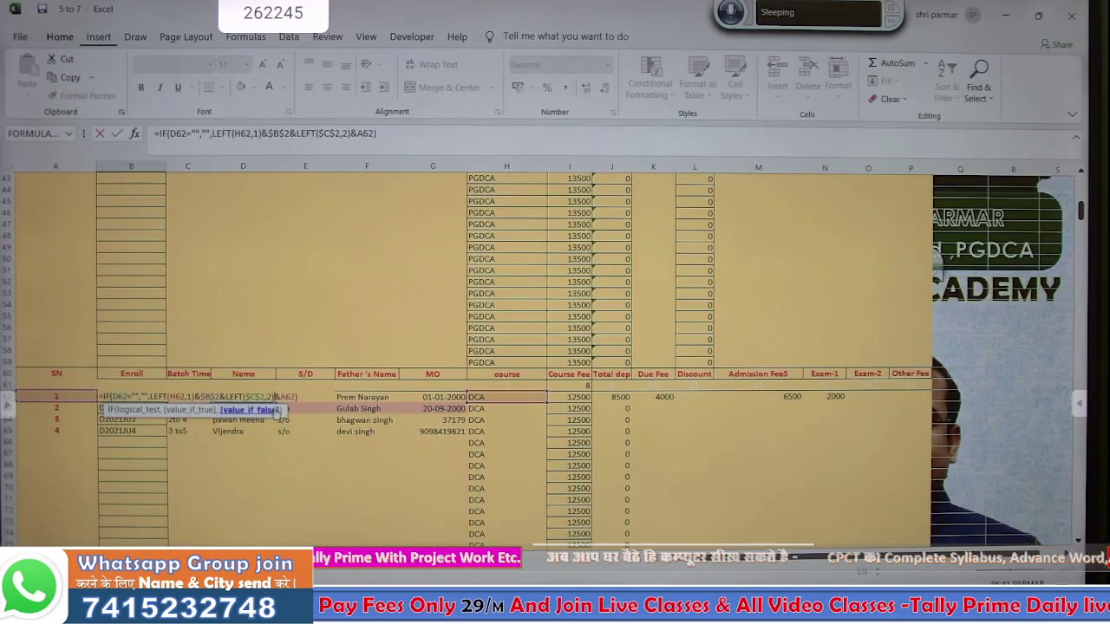
text(")
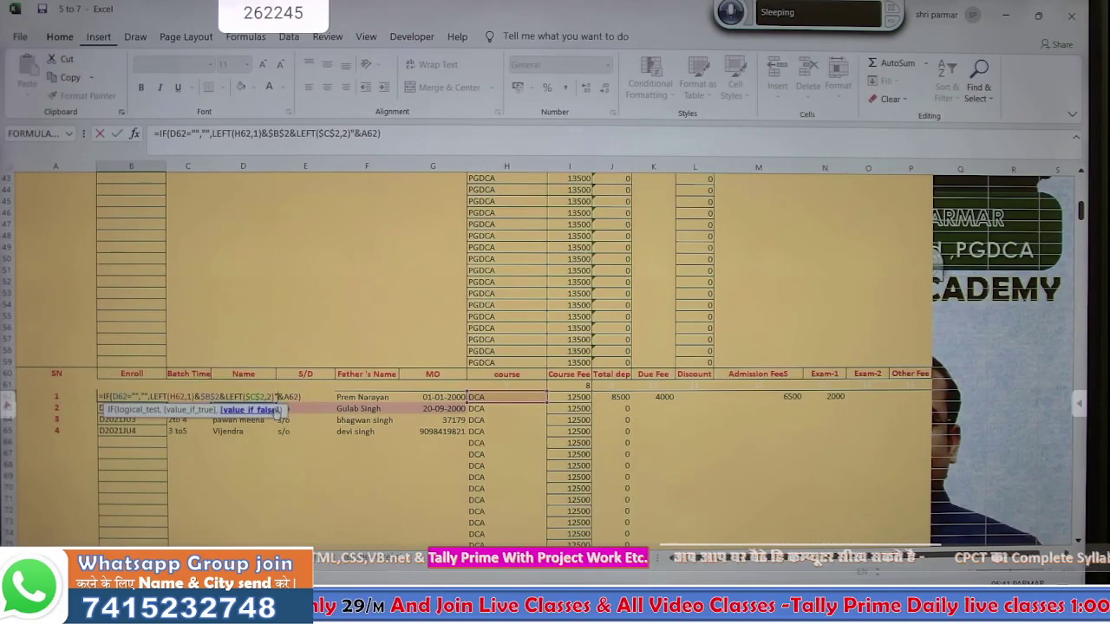
key(BackSpace)
text(&)
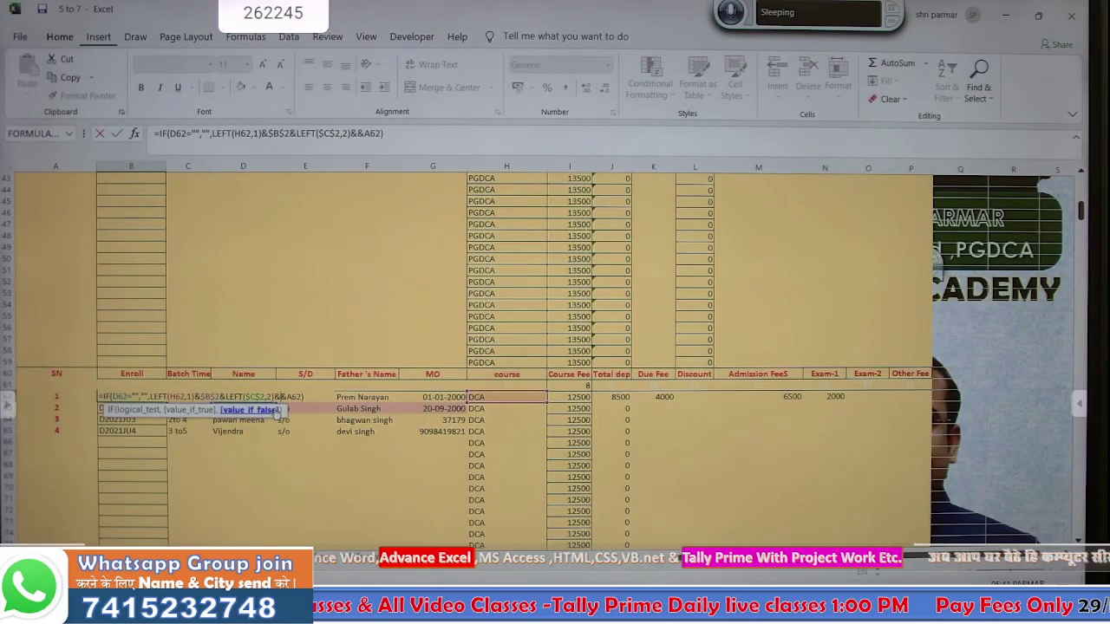
text("0)
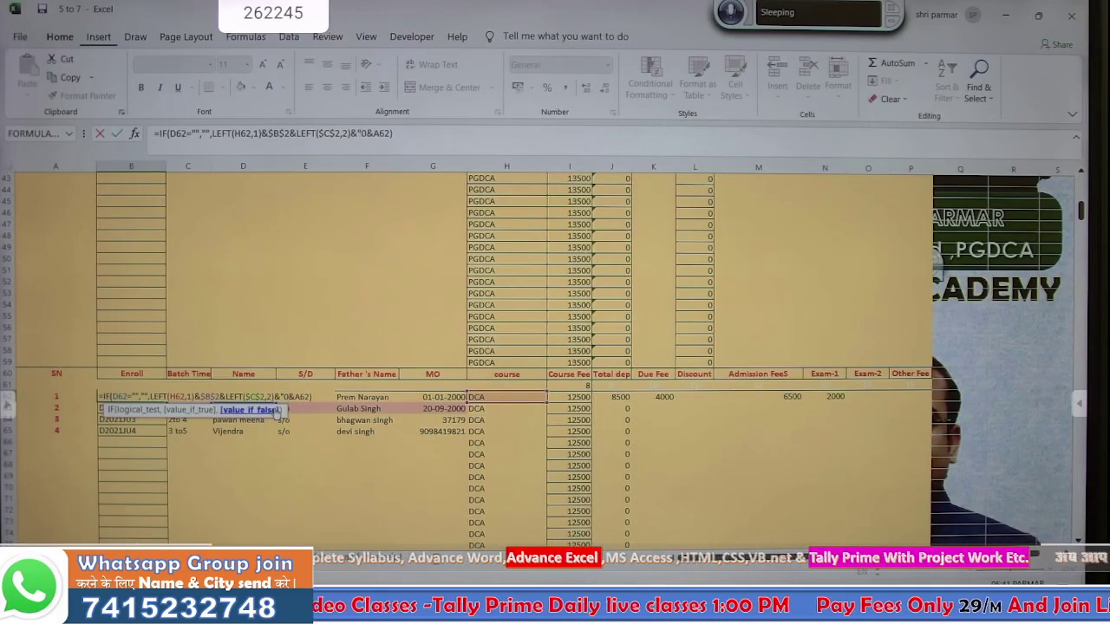
text(")
key(Return)
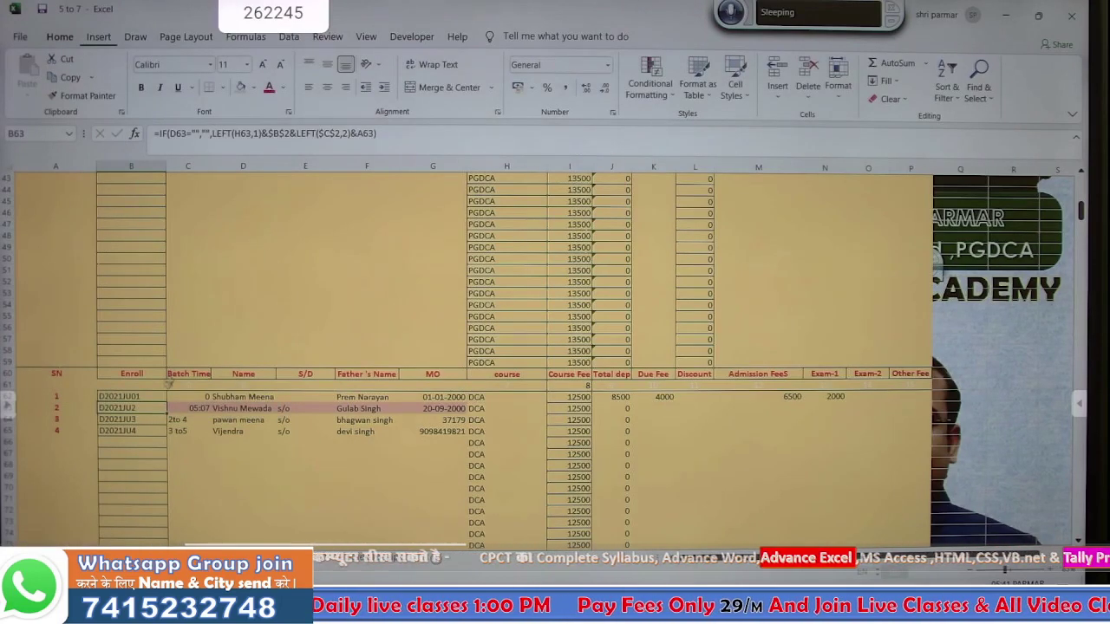
click(161, 396)
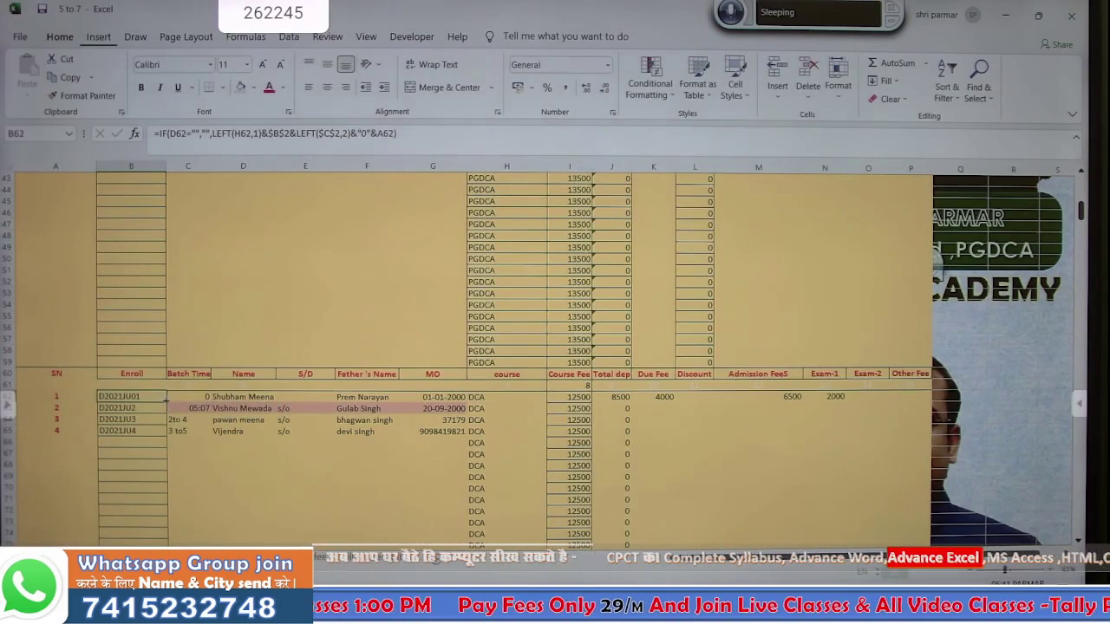
drag(166, 401, 166, 538)
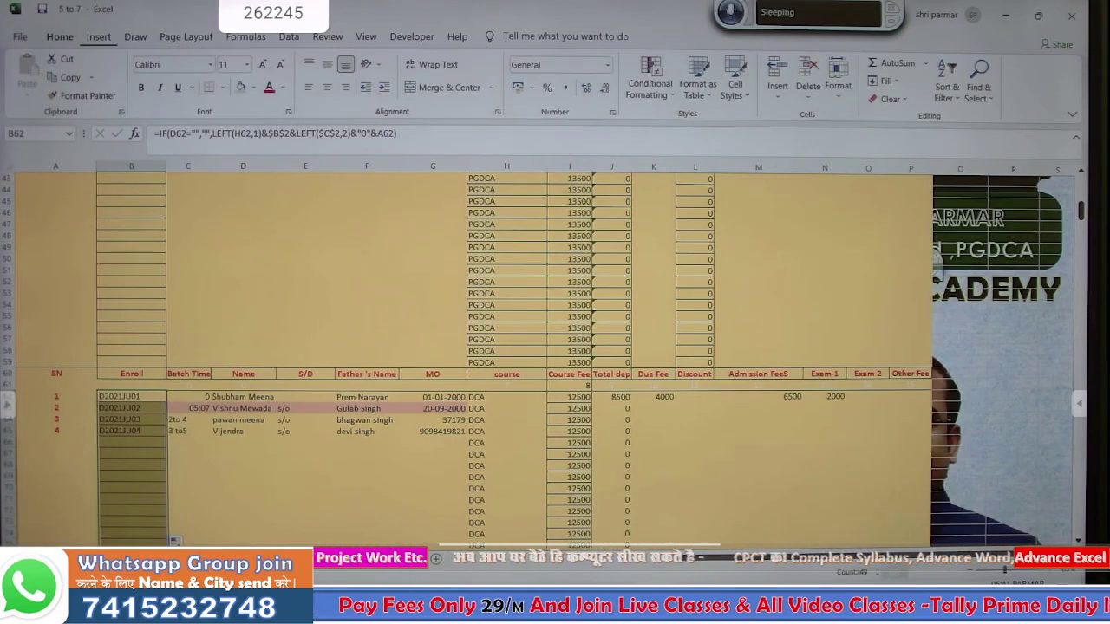
click(180, 559)
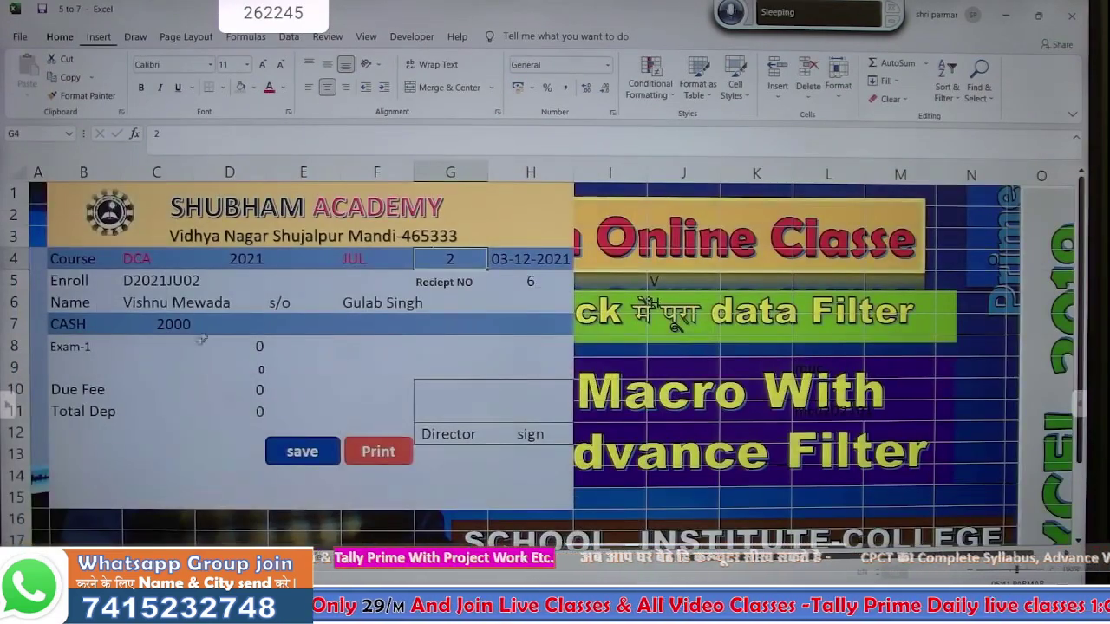
text(4)
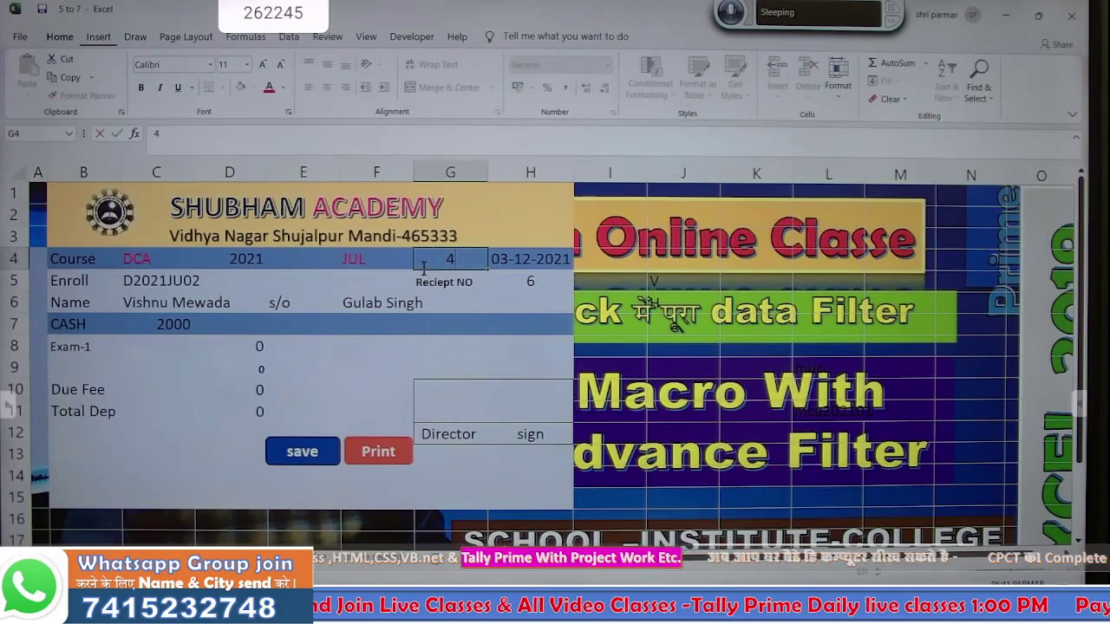
key(Return)
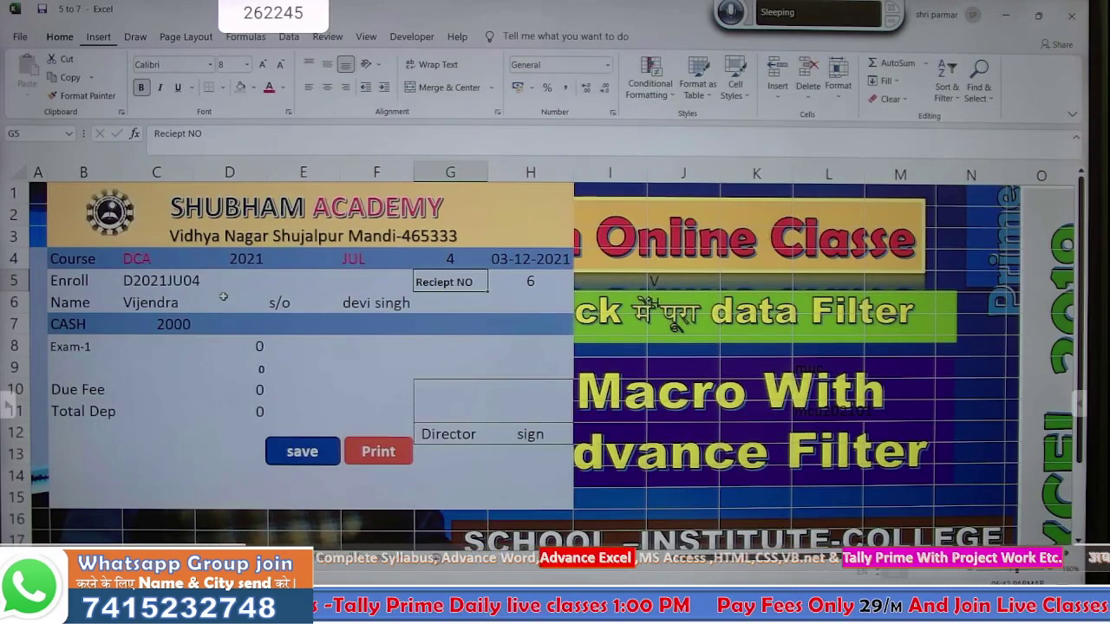
click(400, 325)
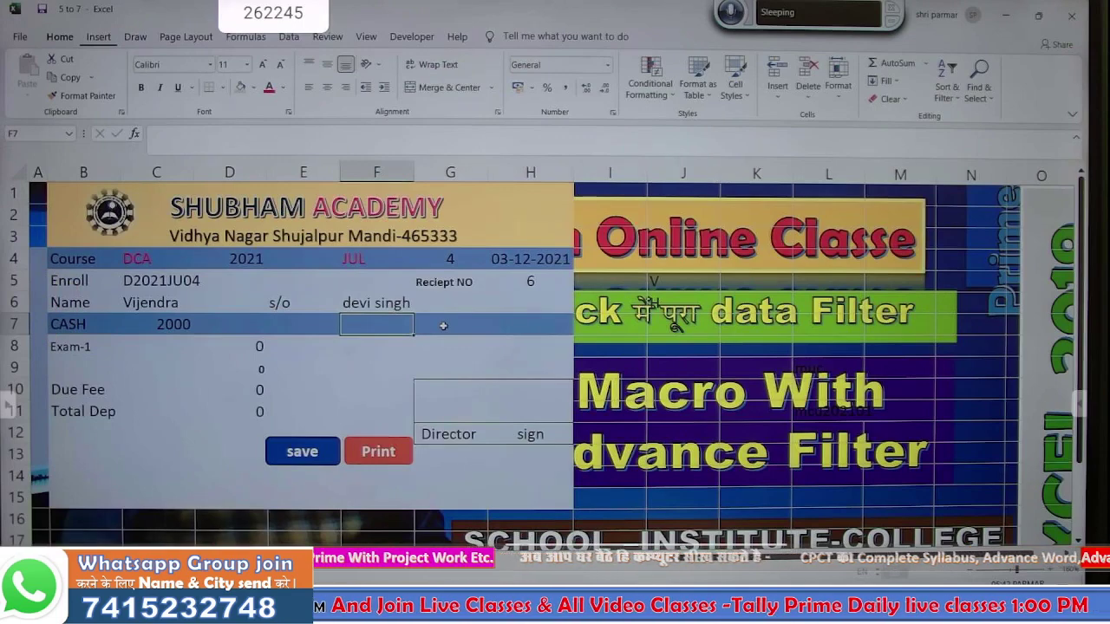
click(199, 554)
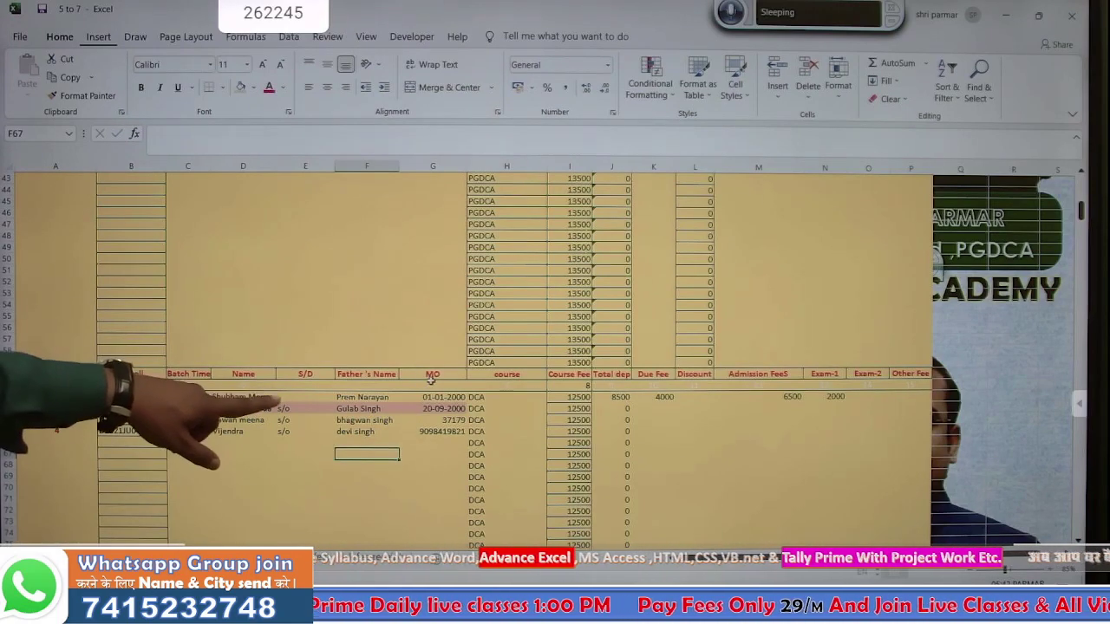
click(432, 374)
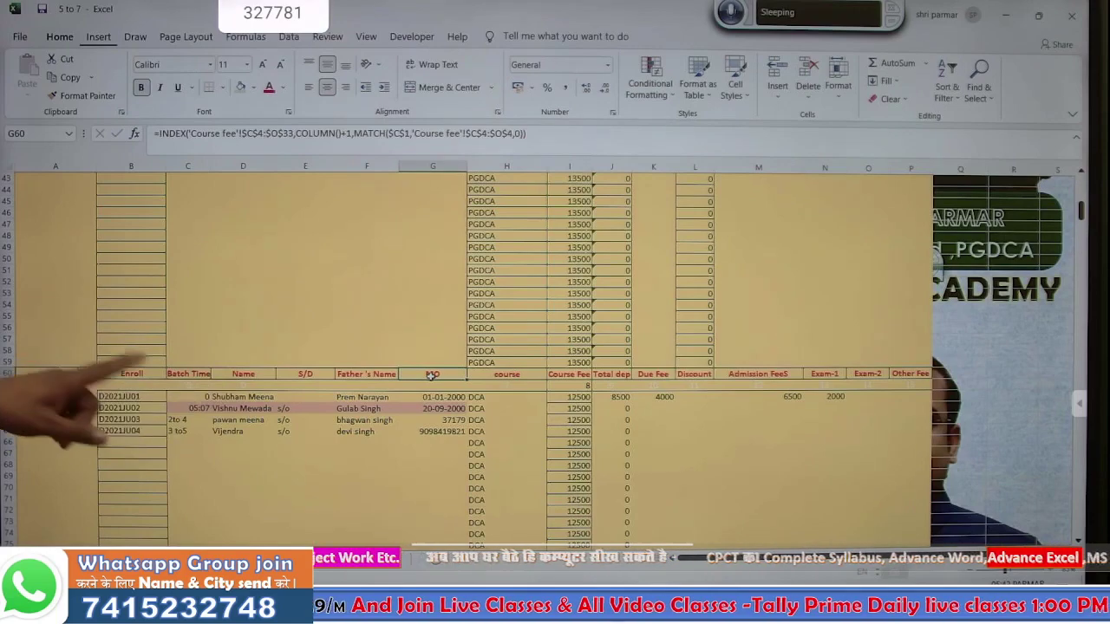
scroll(430, 380, up, 14)
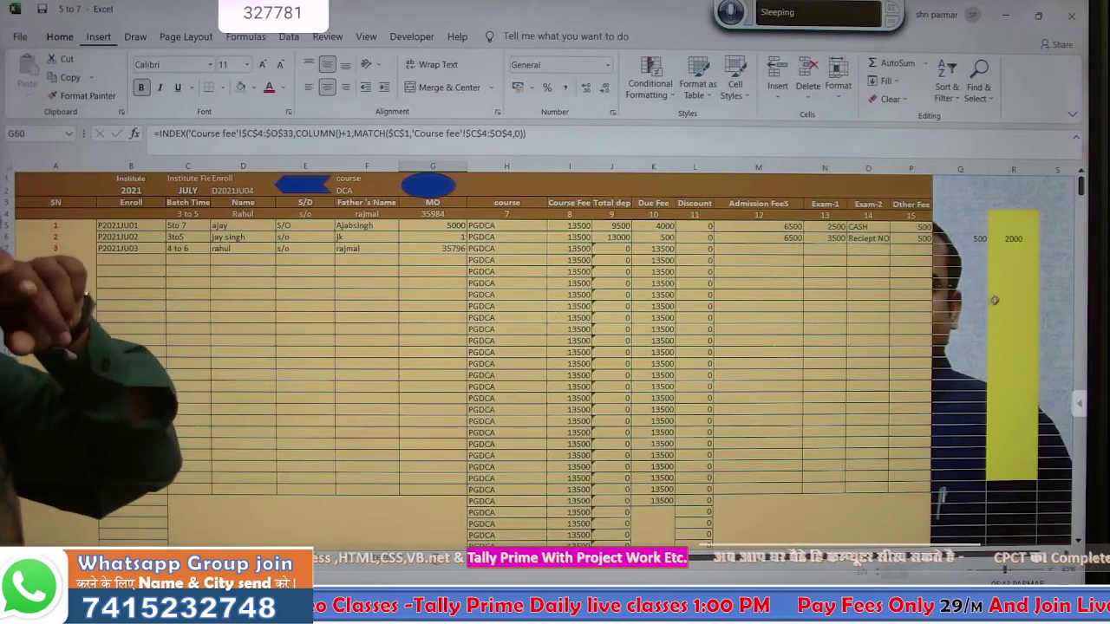
- Narrow column A and give columns Q and R a single light fill colour
drag(341, 363, 184, 318)
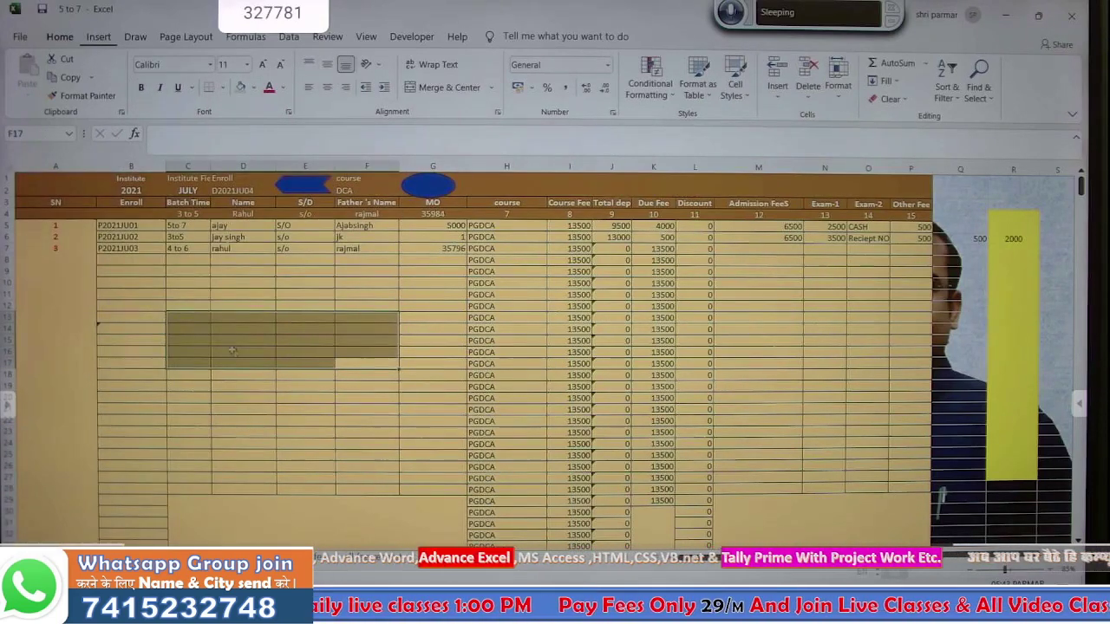
click(281, 396)
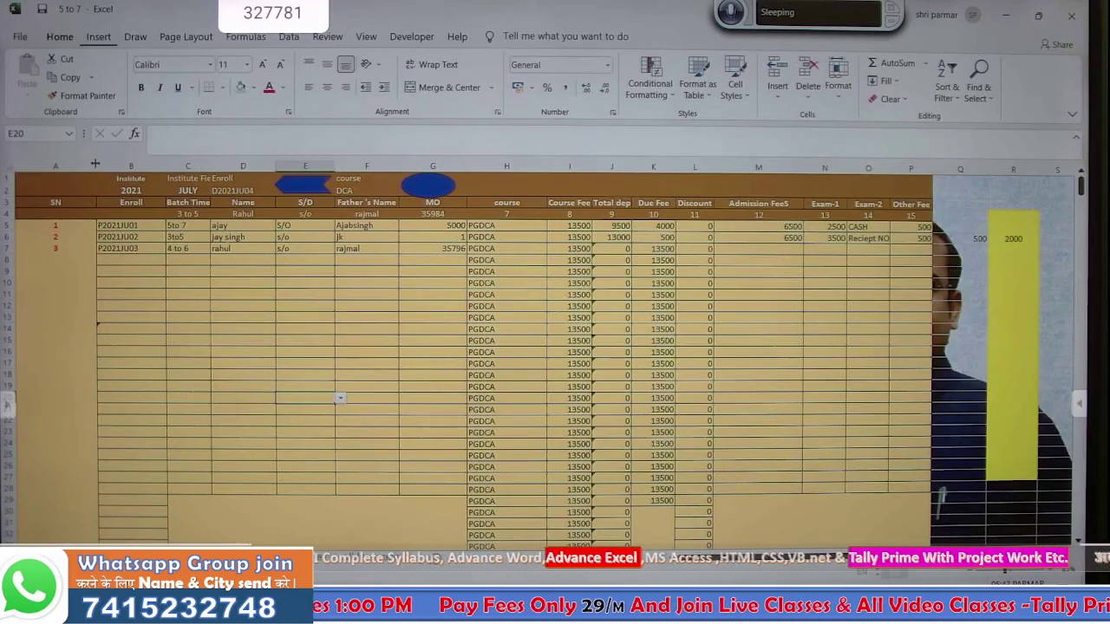
drag(41, 171, 41, 171)
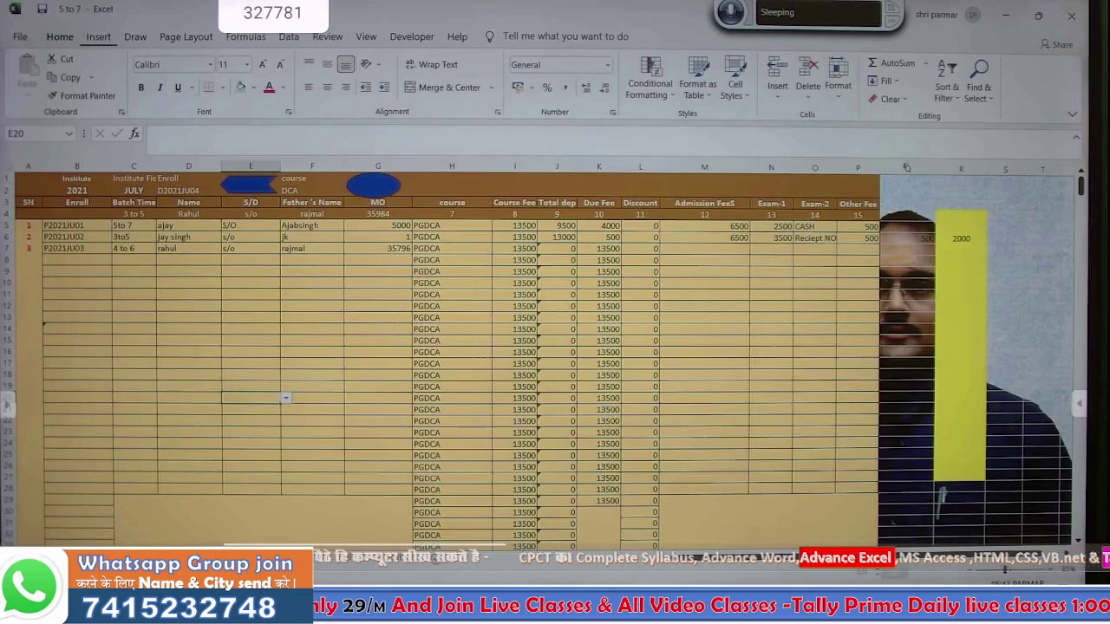
drag(906, 167, 969, 166)
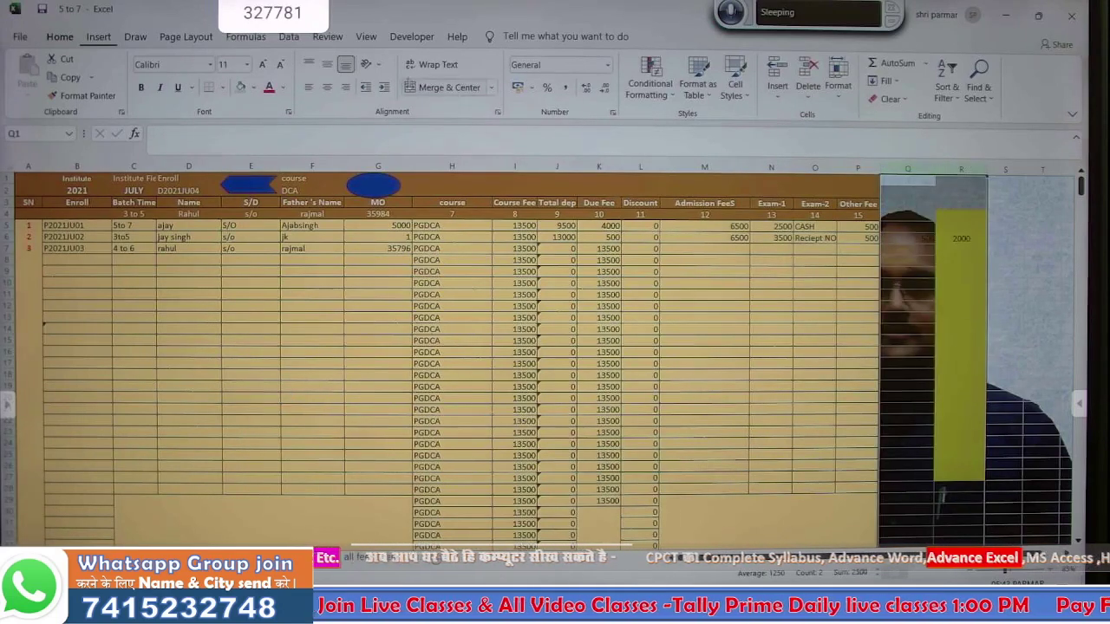
click(243, 88)
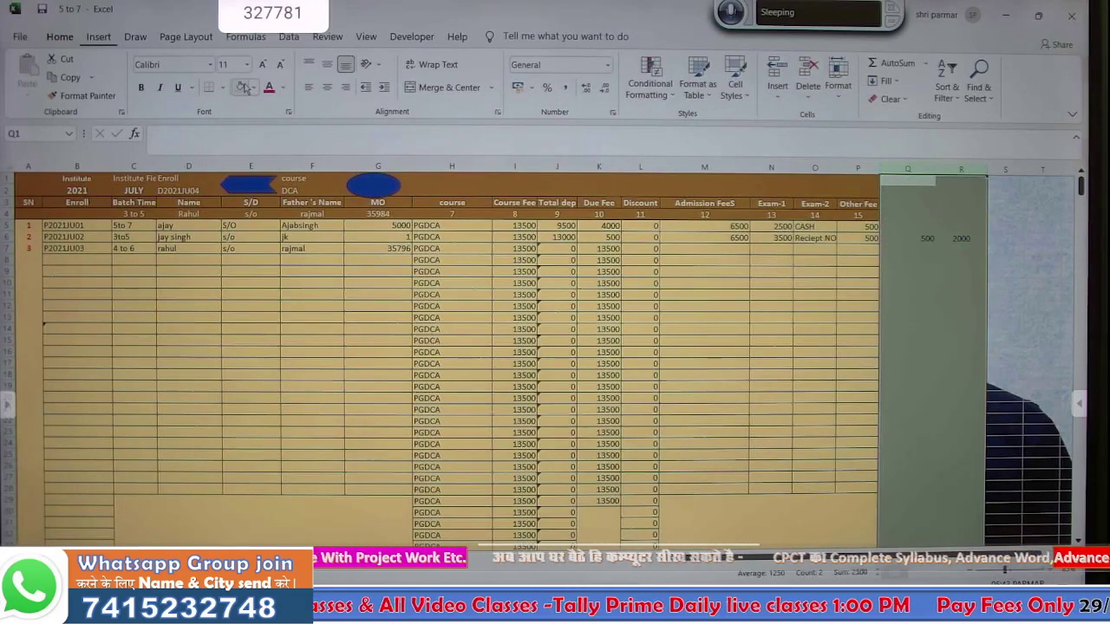
click(942, 293)
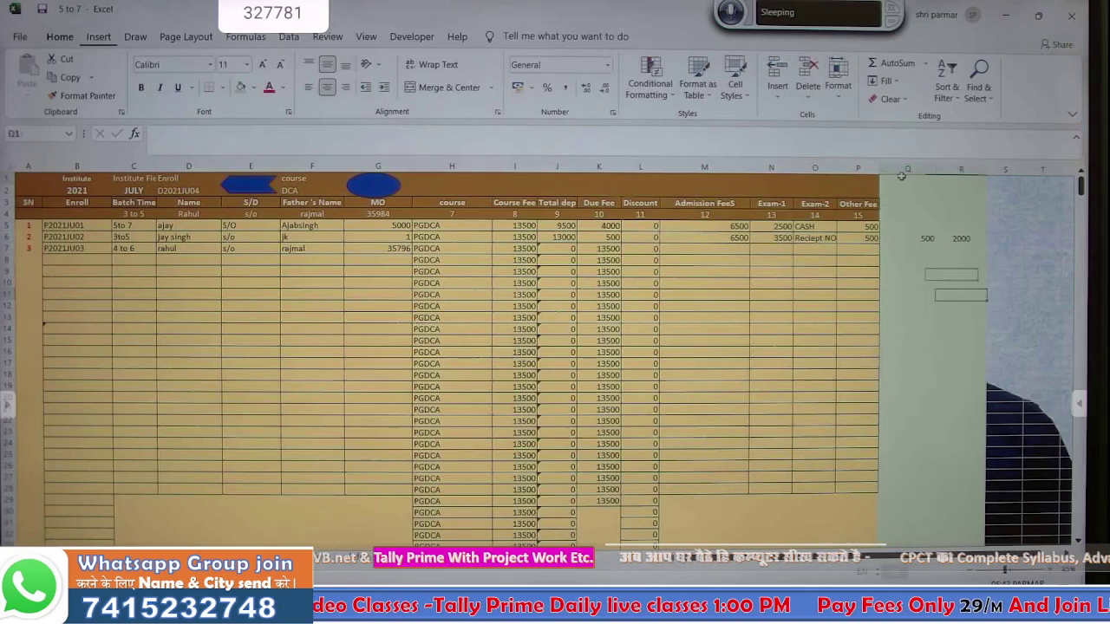
drag(900, 176, 956, 240)
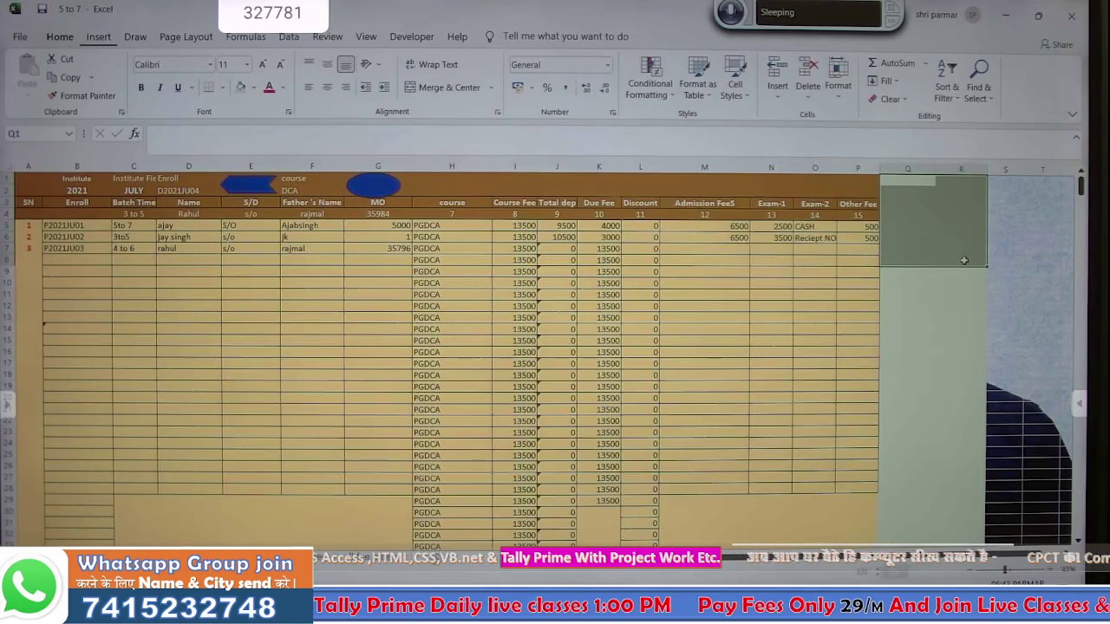
click(949, 227)
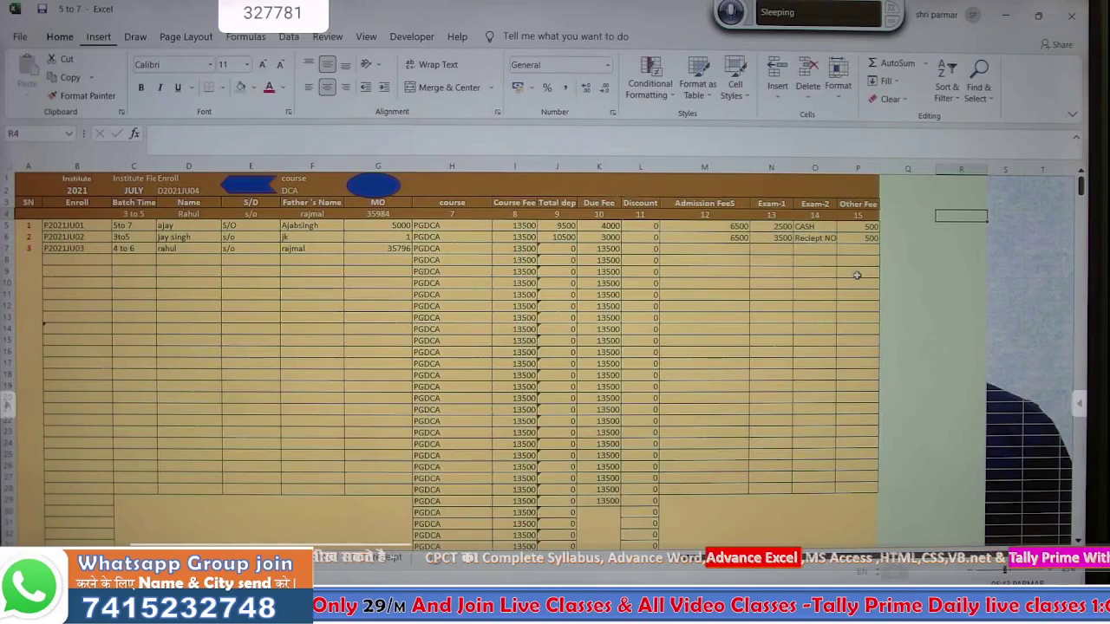
- Put the heading MO in R4 and =DGET(A3:P140000,B3,R4:R5) below it
text(MO)
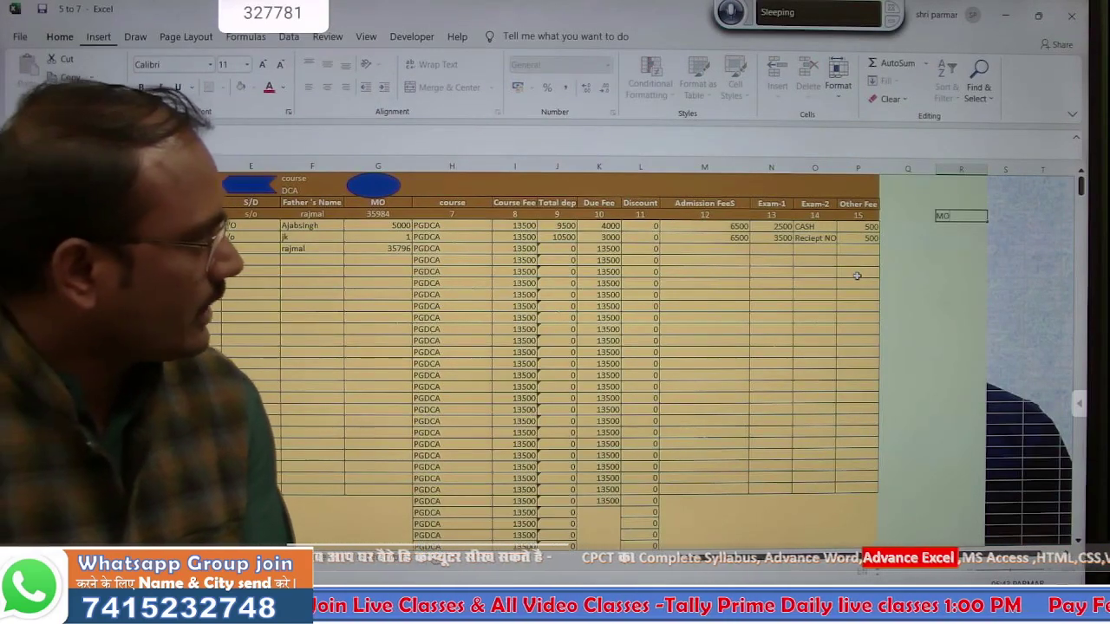
key(Return)
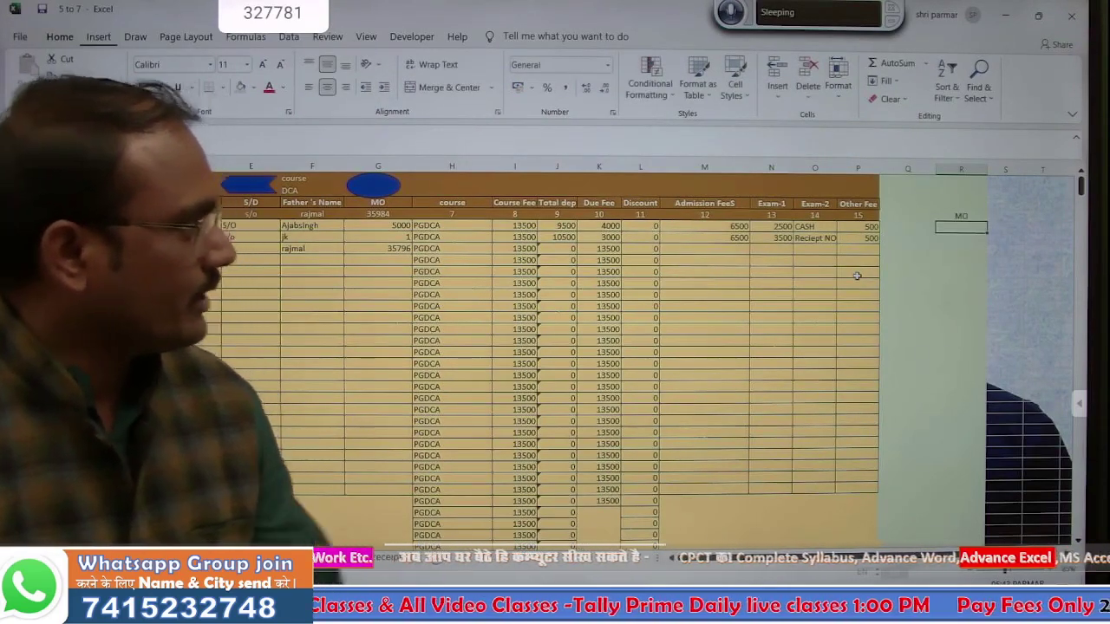
key(Down)
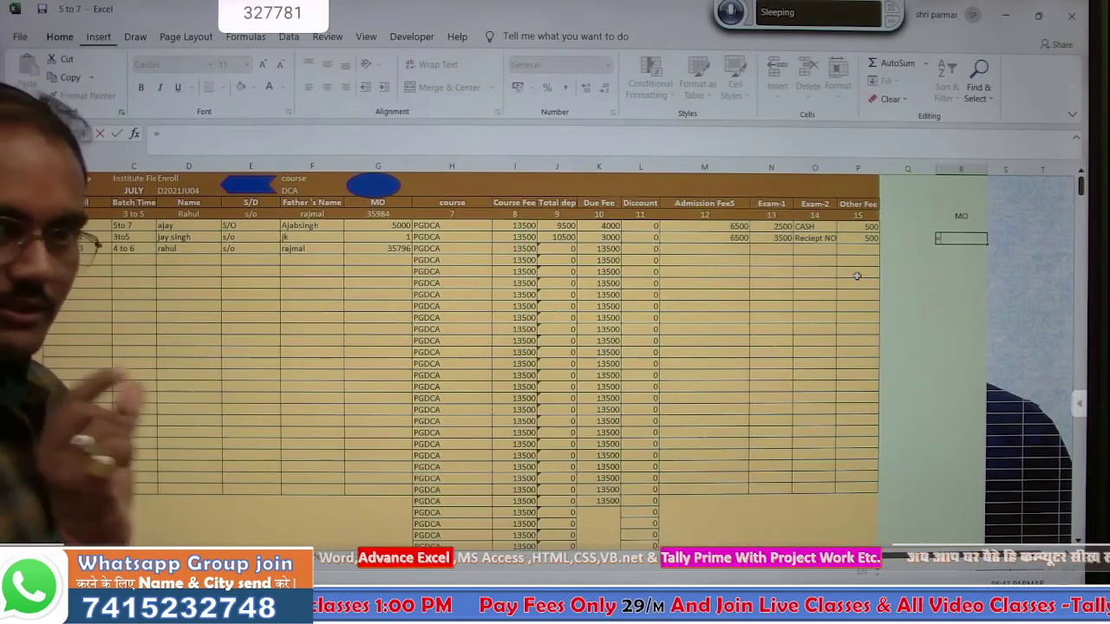
text(=)
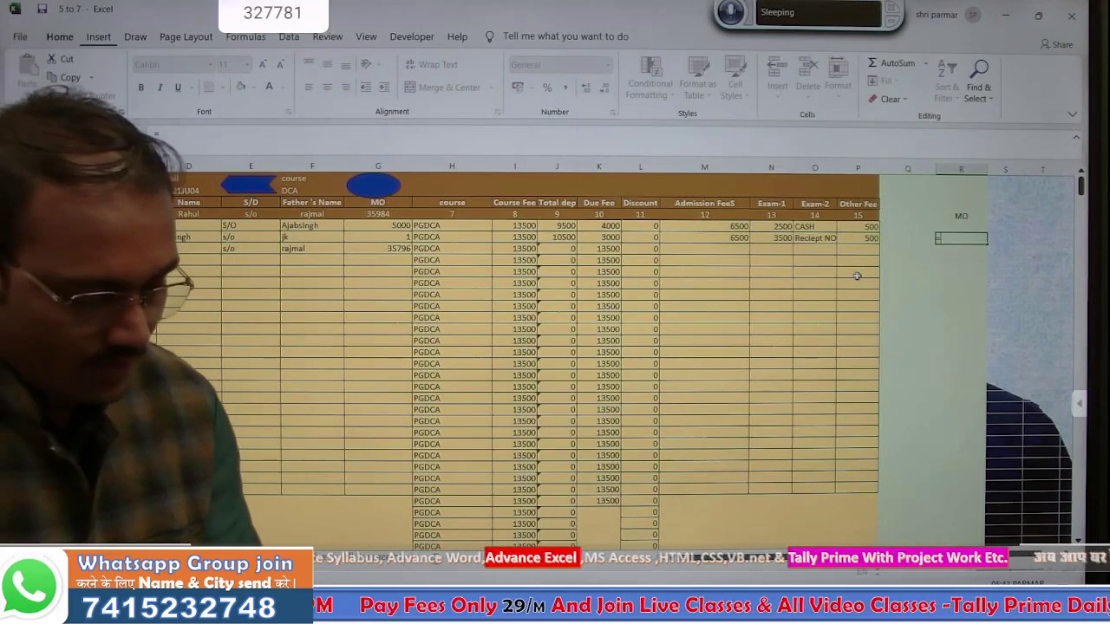
text(dget()
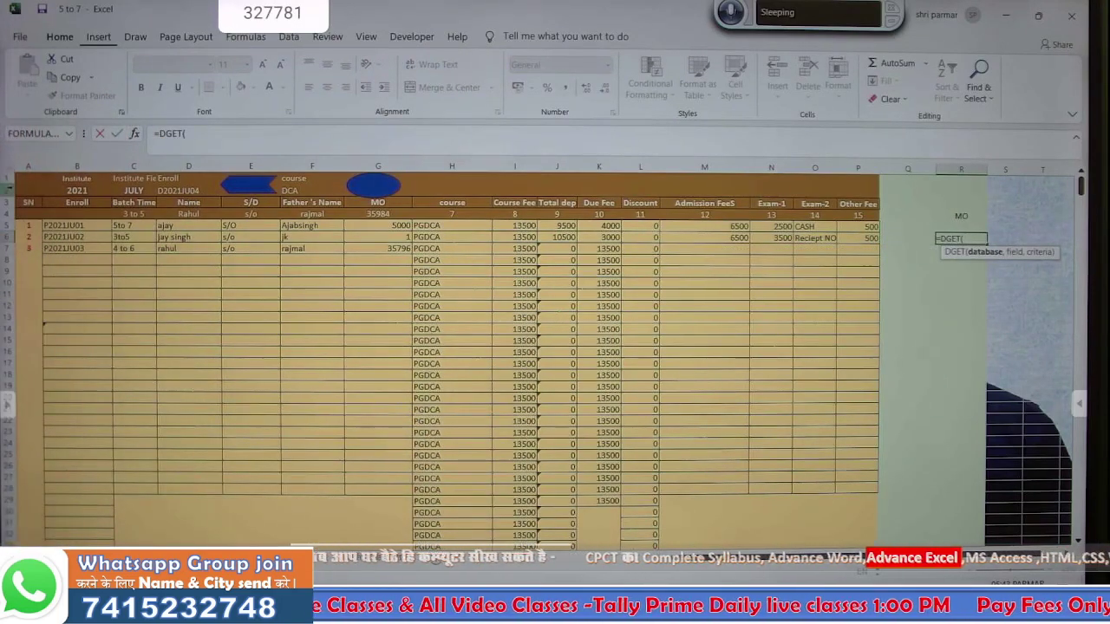
drag(29, 201, 852, 329)
text(0000,B3)
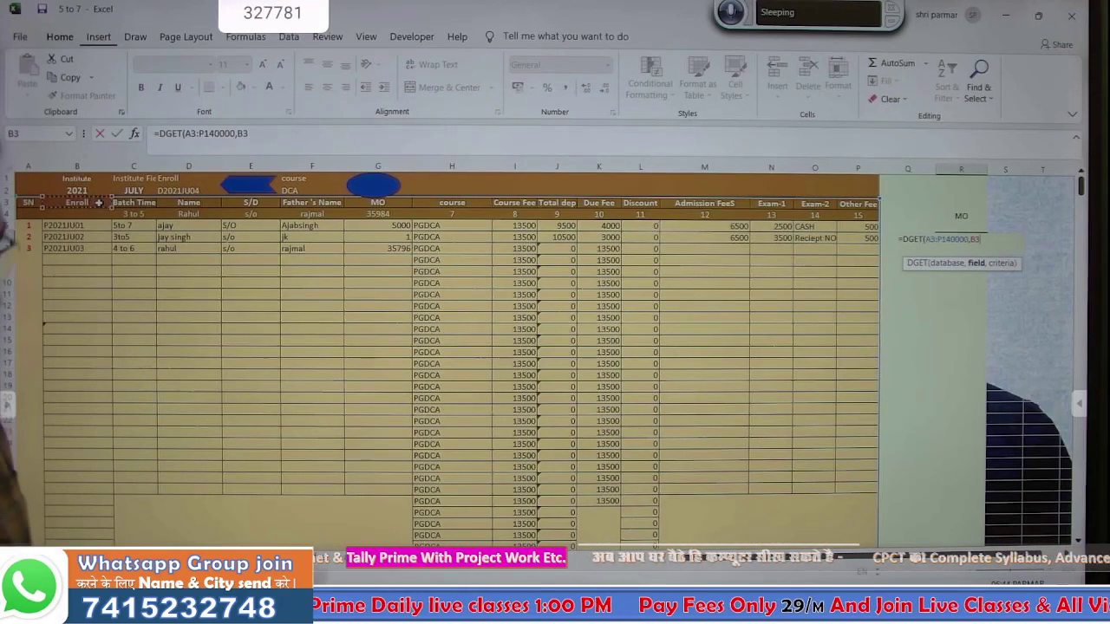
text(,)
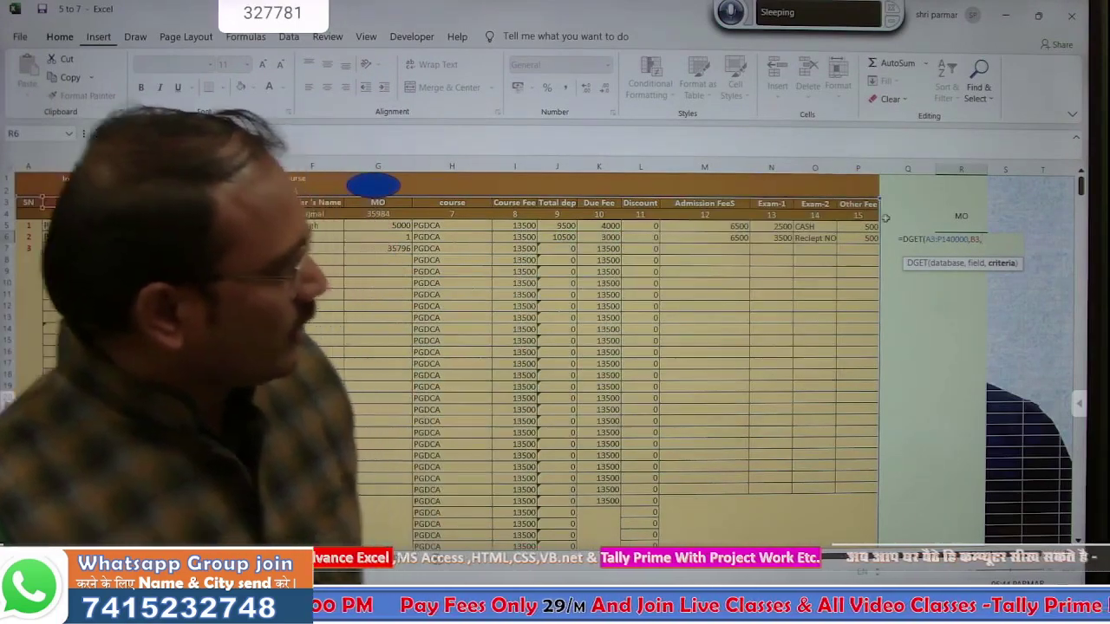
drag(947, 215, 951, 224)
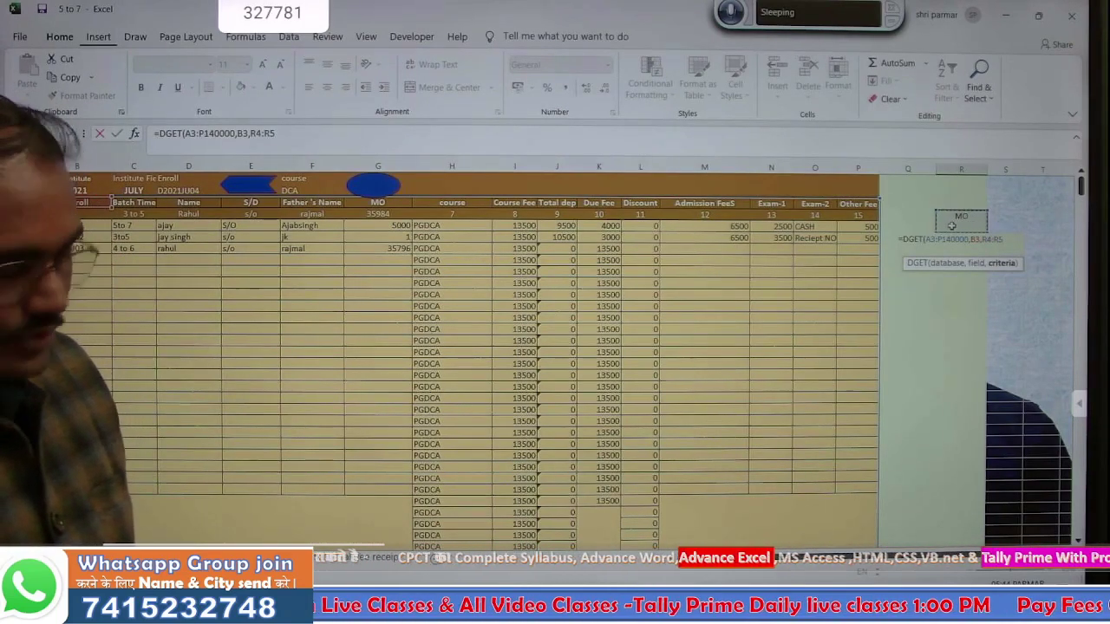
key(Return)
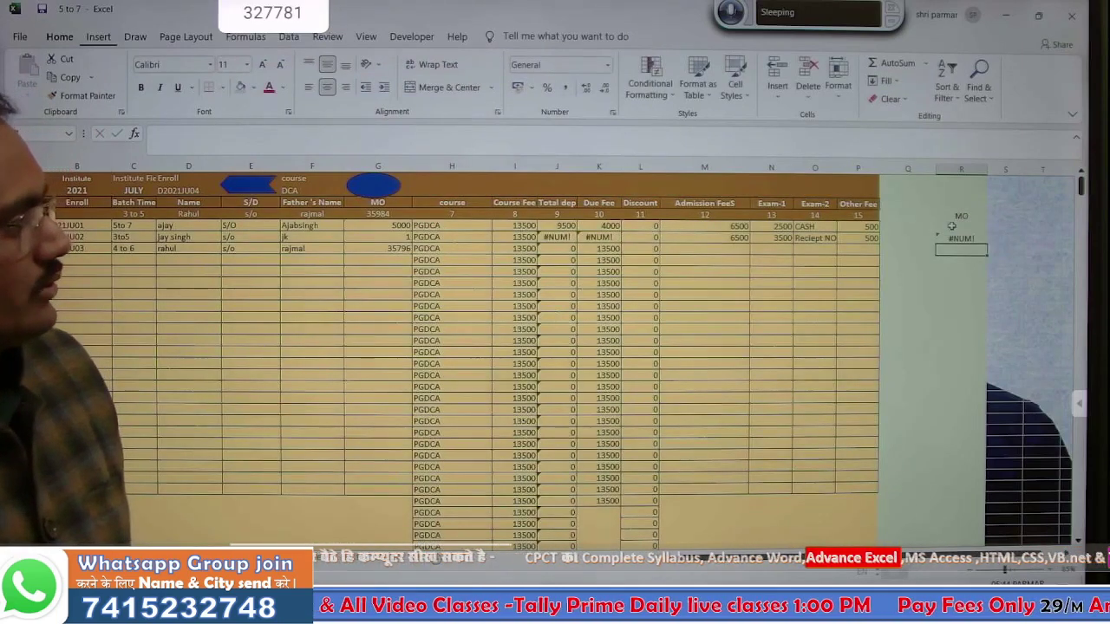
- Test the lookup by entering 1, then 5000, as MO in R5, then return to the receipt
click(954, 231)
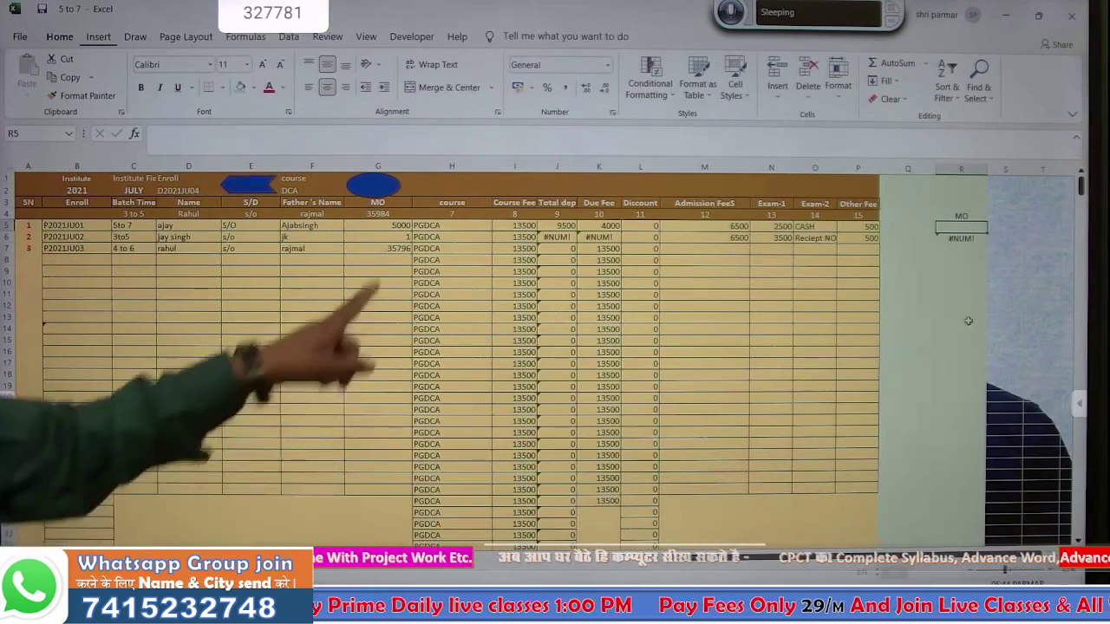
text(1)
key(Return)
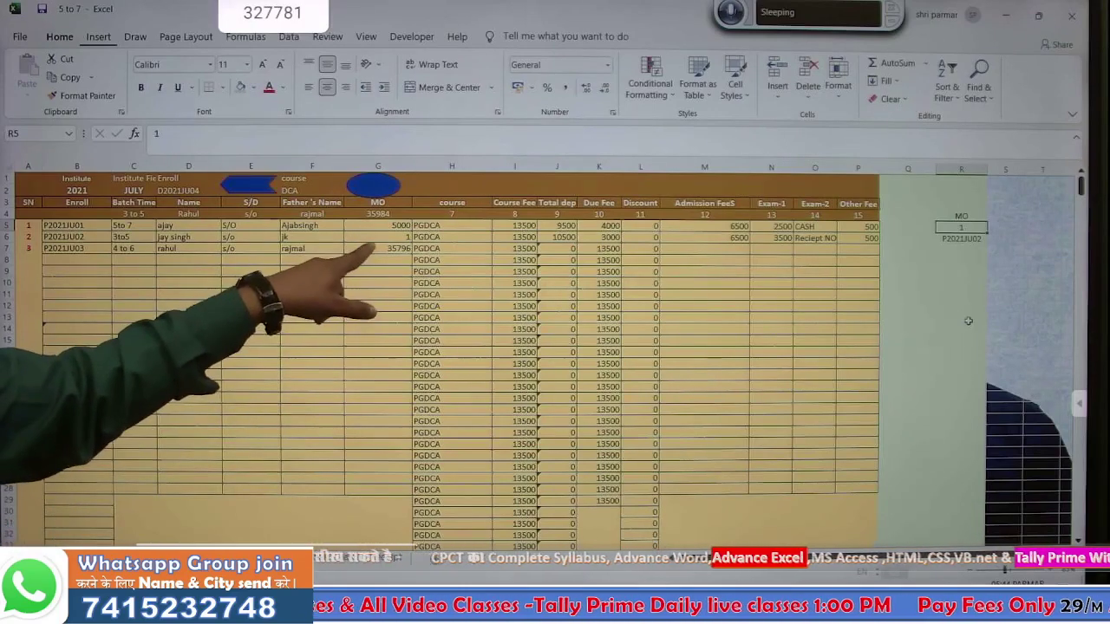
text(5000)
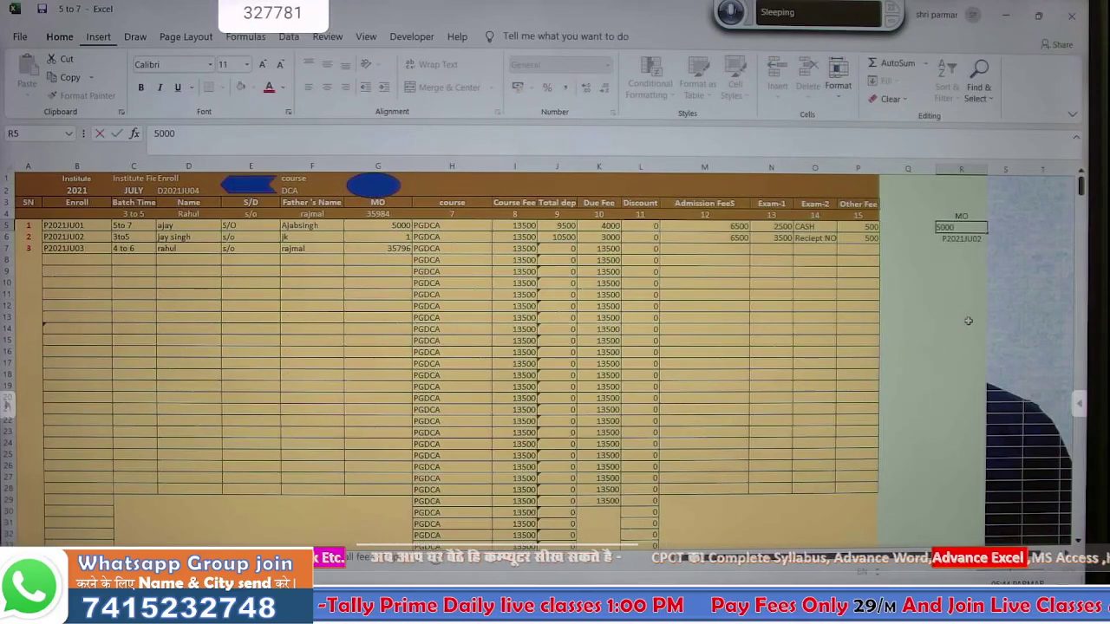
key(Return)
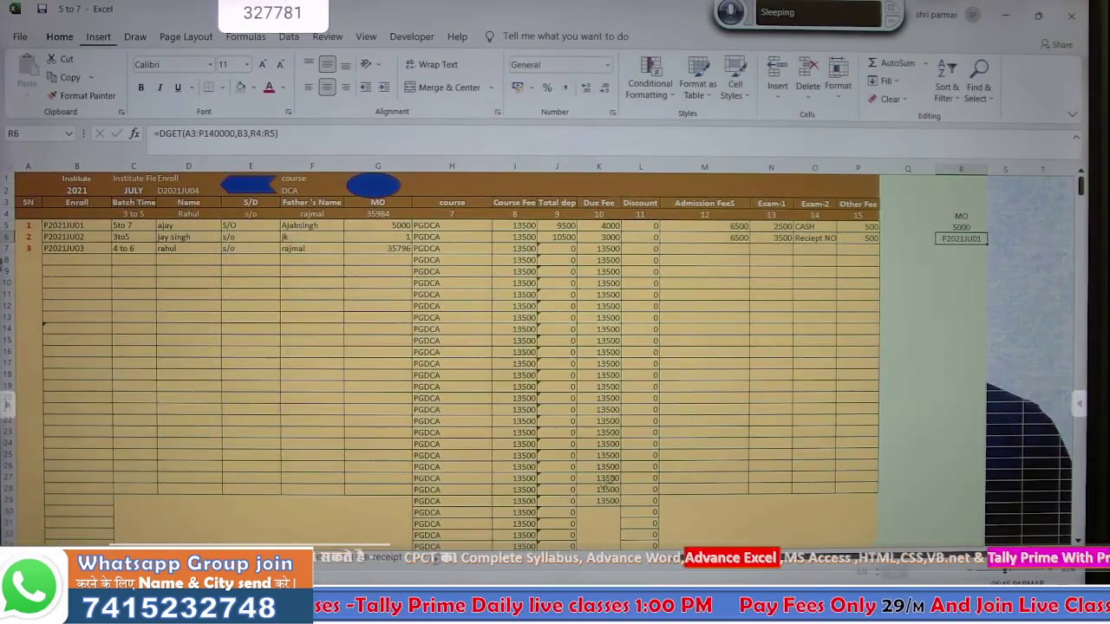
click(379, 558)
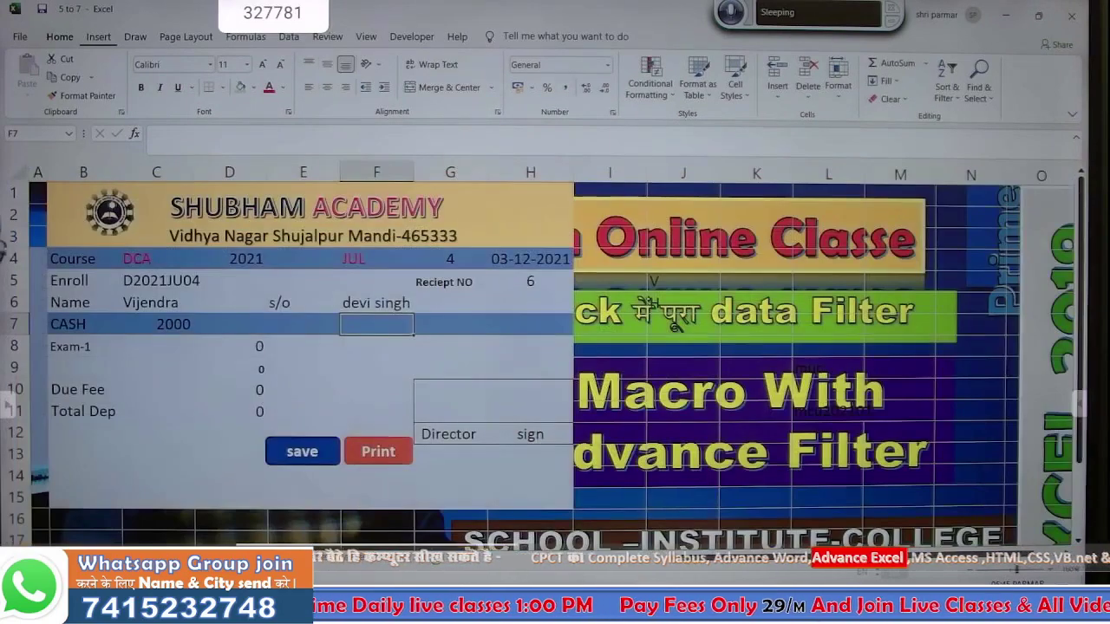
- Add the label MO in receipt cell G6
click(441, 326)
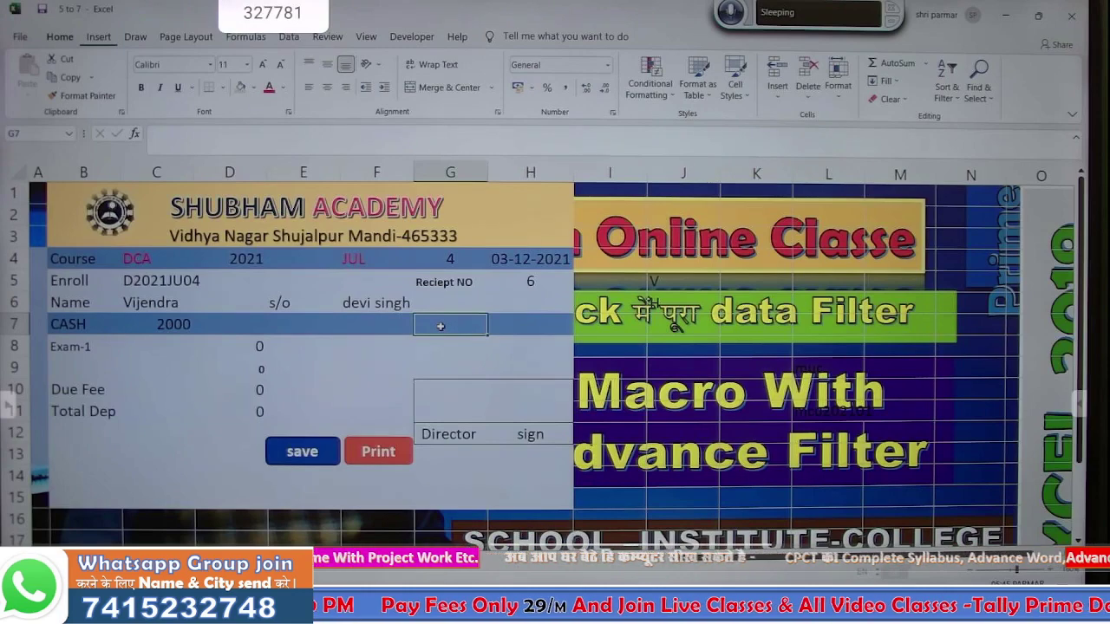
click(364, 334)
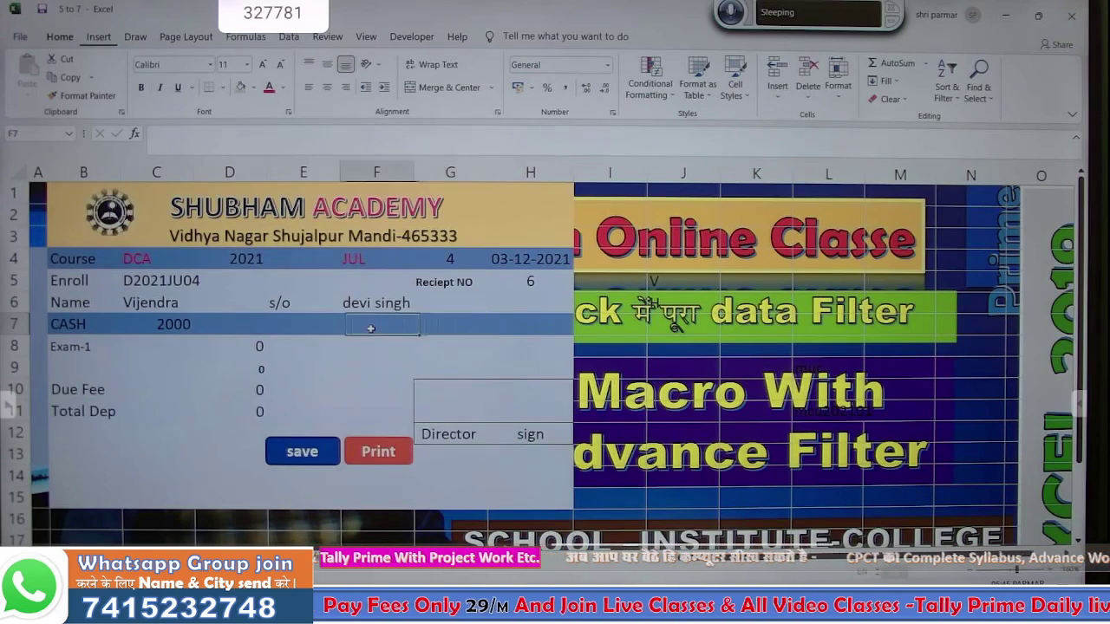
click(445, 306)
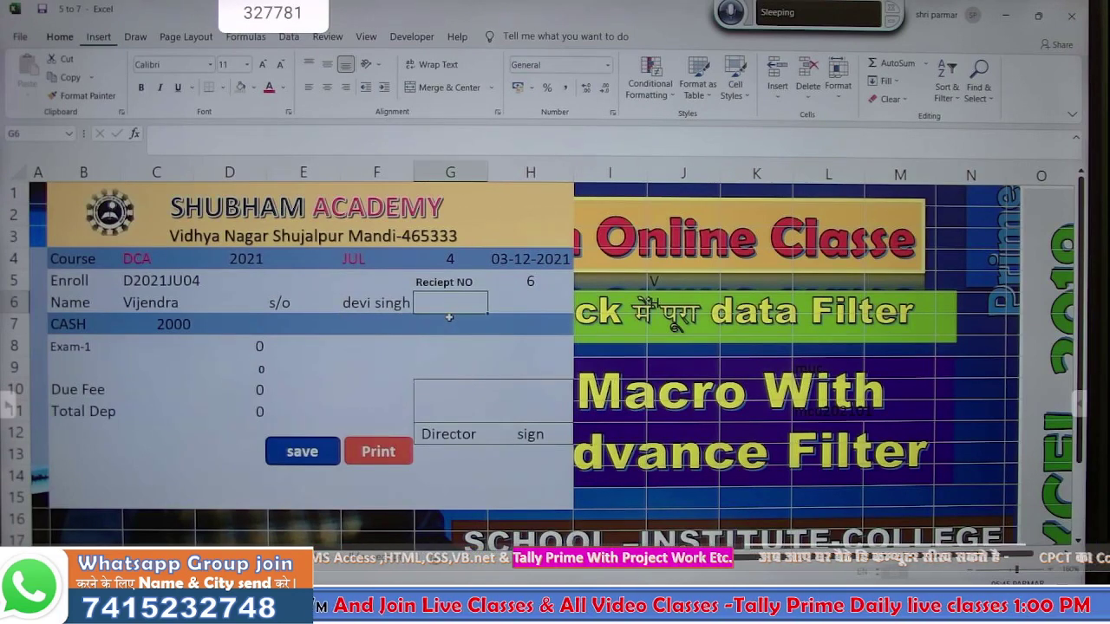
text(MO)
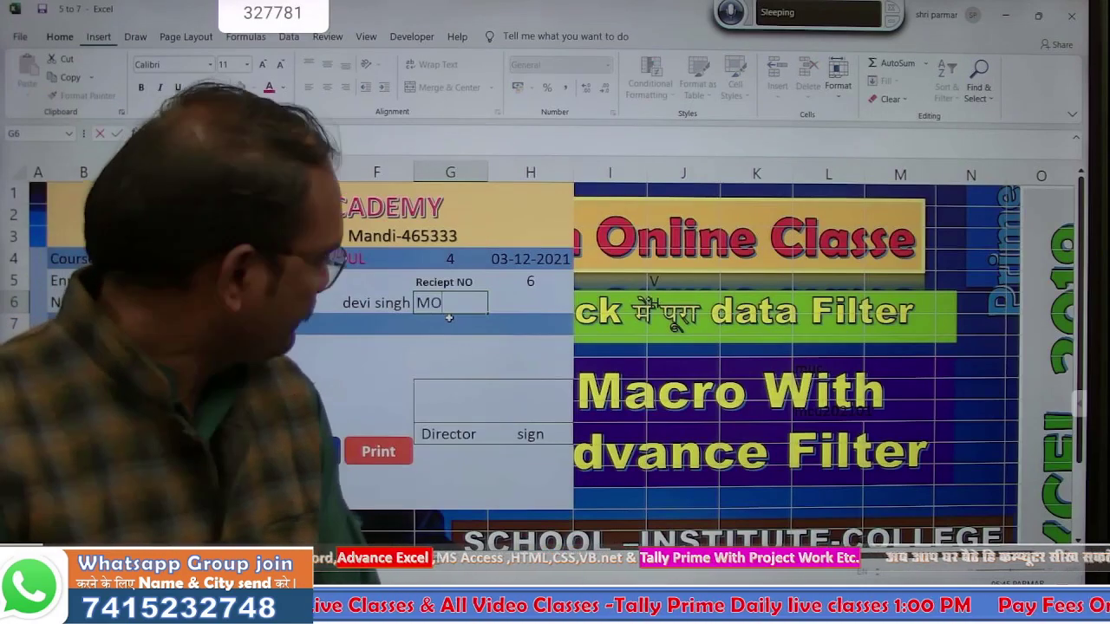
key(Return)
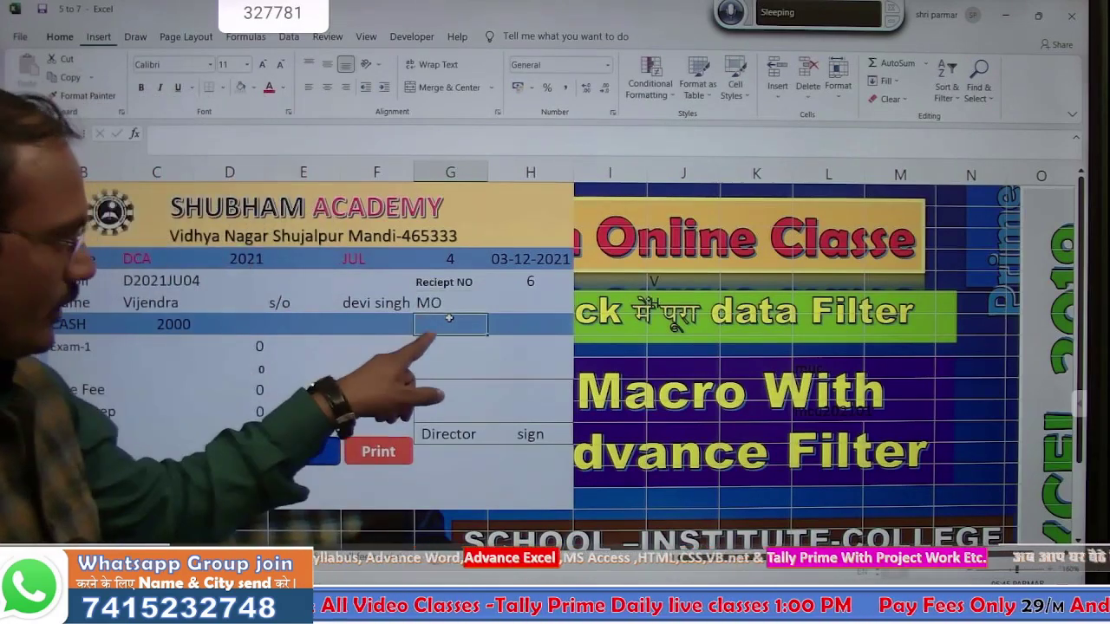
- Enter =DGET(Database!A3:P800000,Database!B3,Receipt!G6:G7) in H7
key(Right)
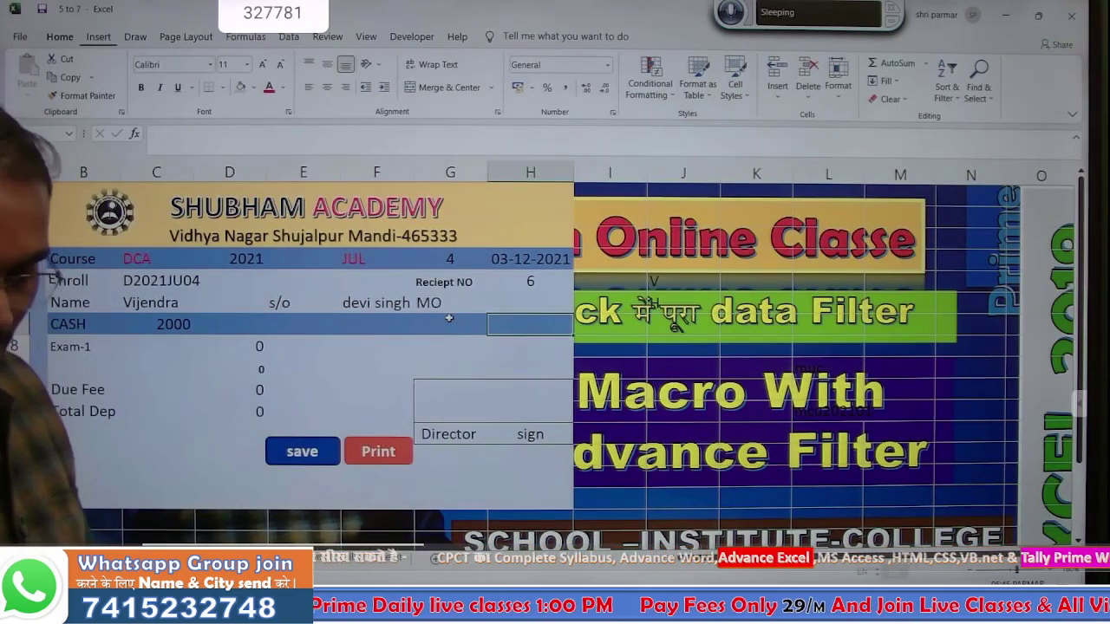
text(=)
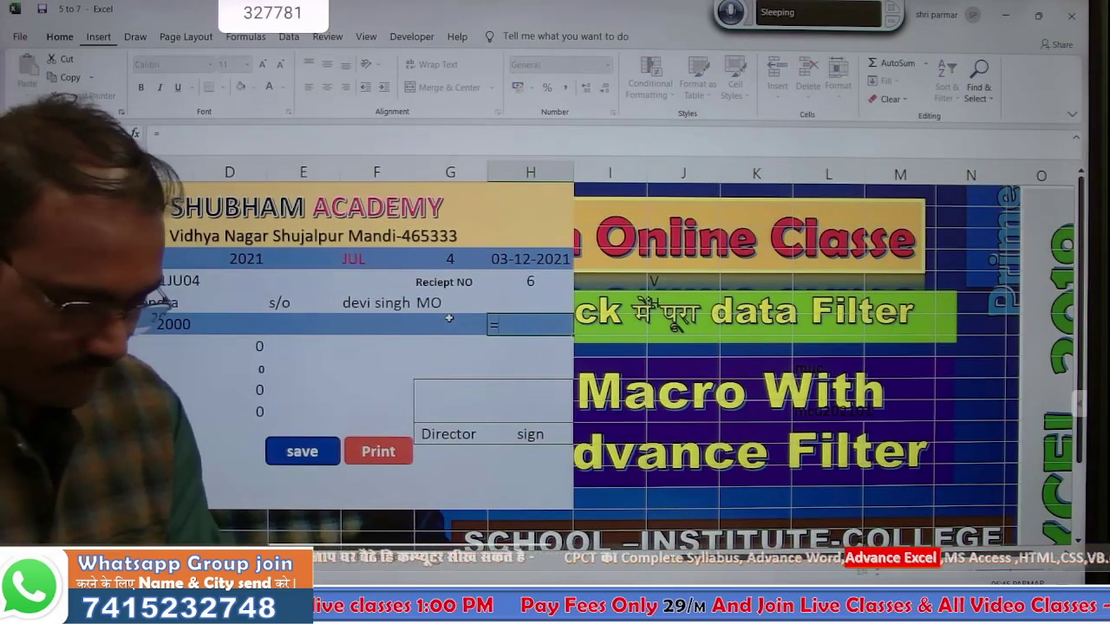
text(d)
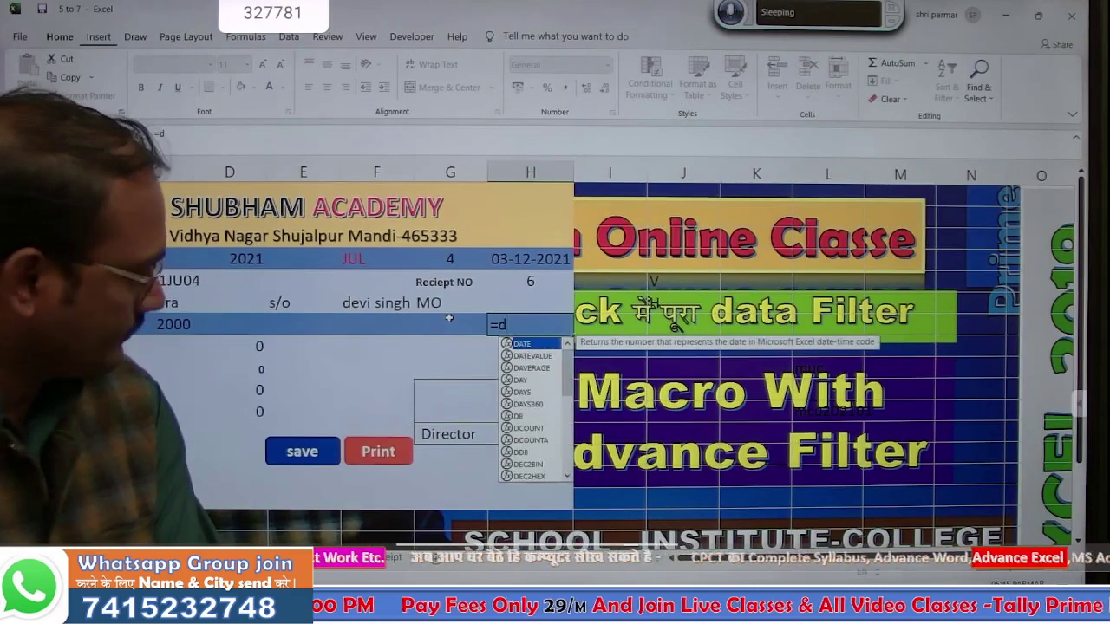
text(get)
key(Tab)
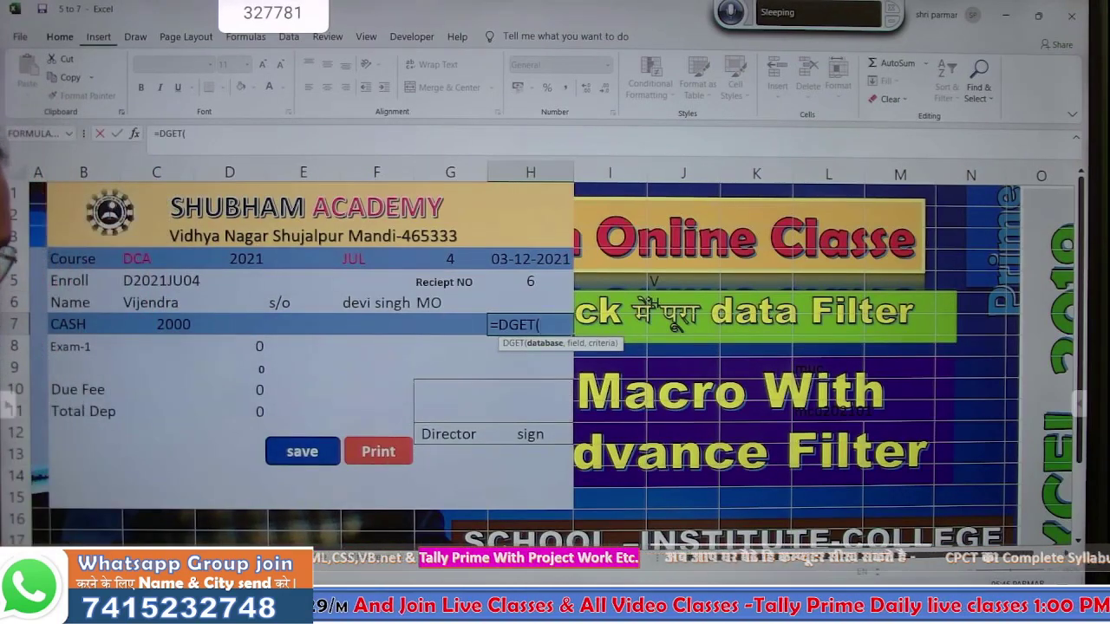
click(267, 556)
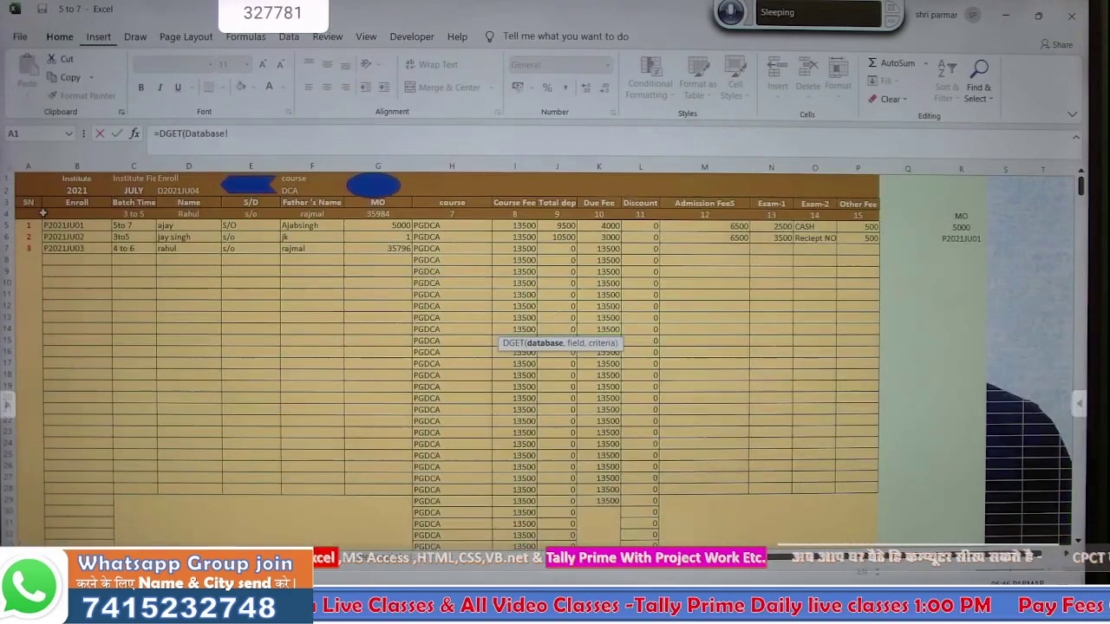
drag(35, 203, 849, 257)
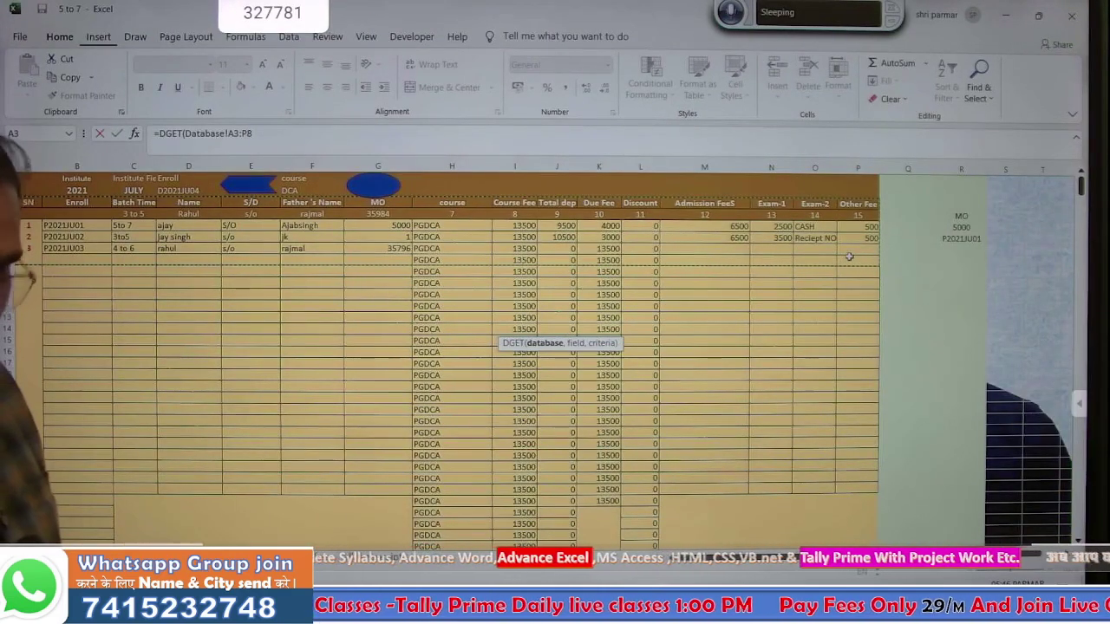
text(00000)
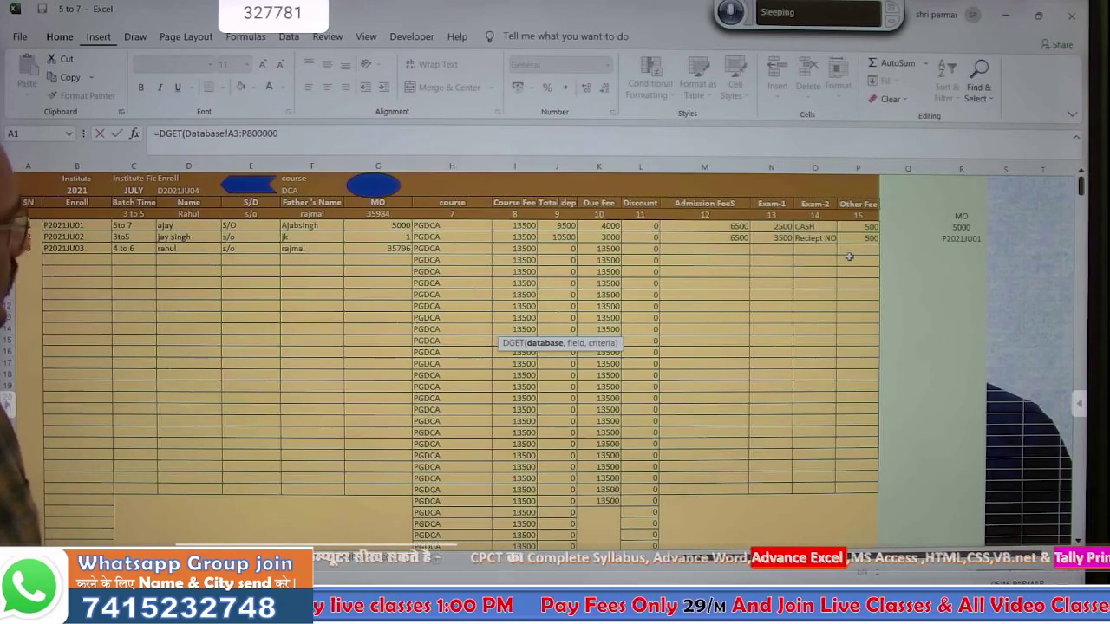
text(,)
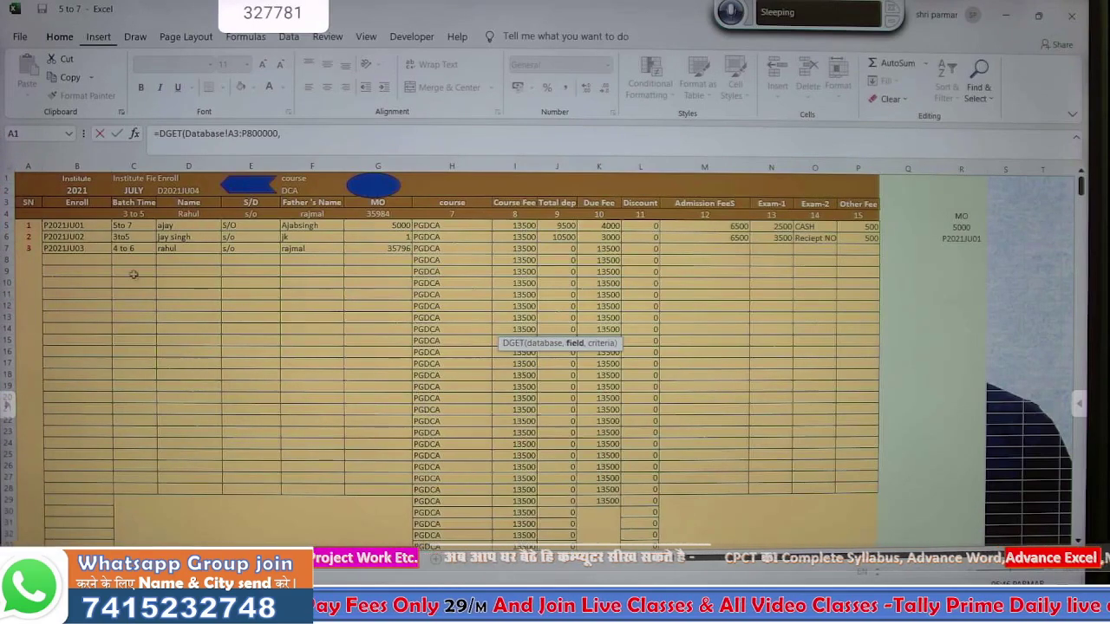
click(78, 202)
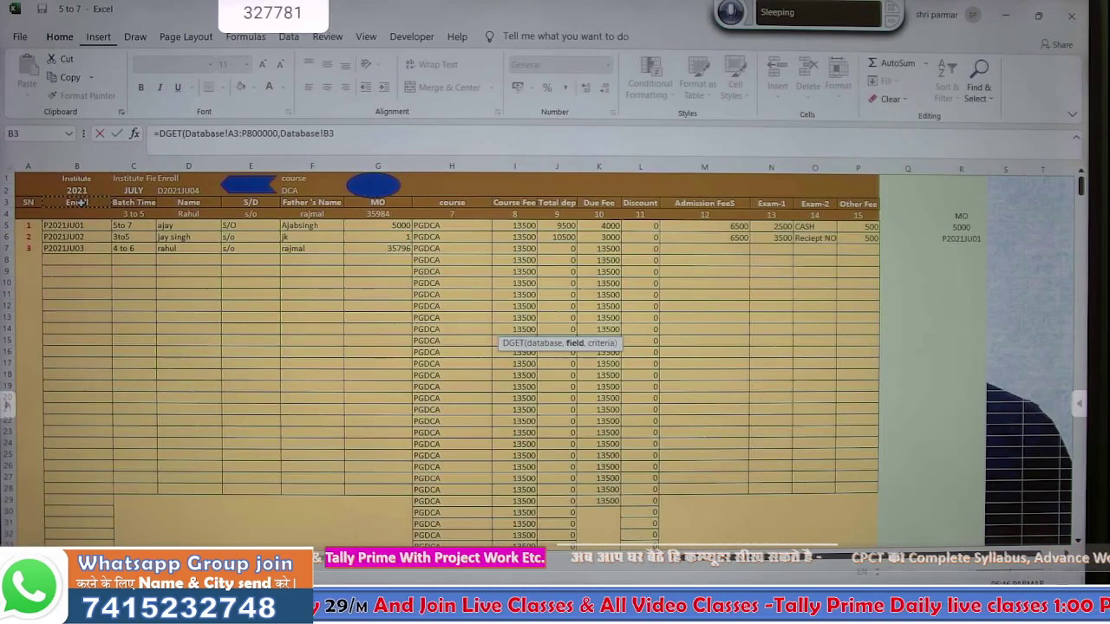
text(,)
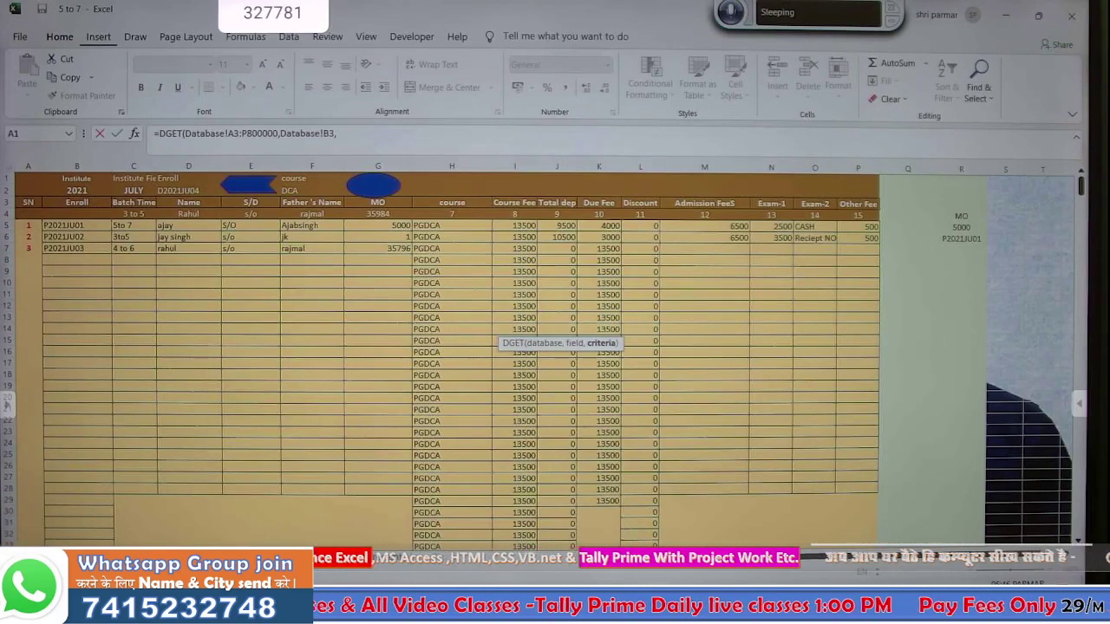
click(358, 557)
drag(442, 303, 442, 323)
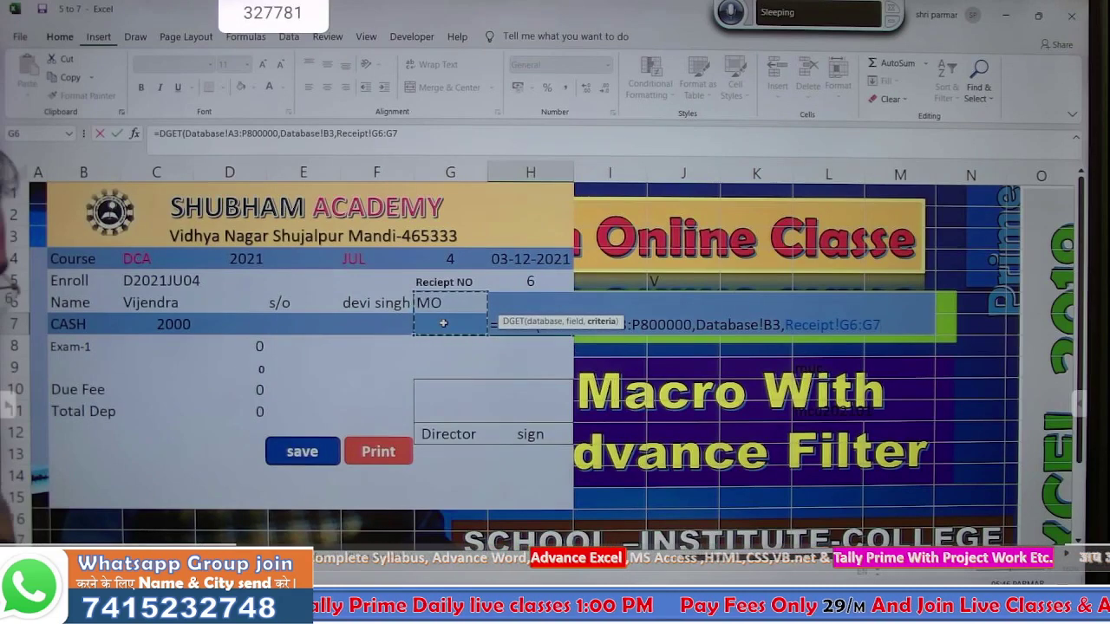
text())
key(Return)
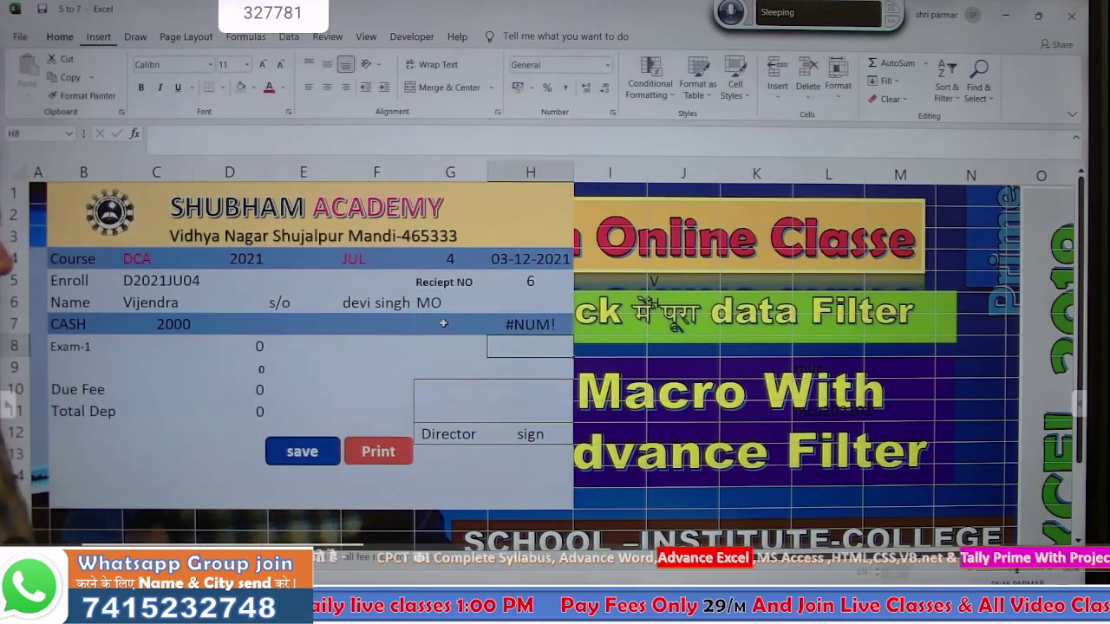
- Test the lookup by entering 1 in G7, returning P2021JU02
click(442, 324)
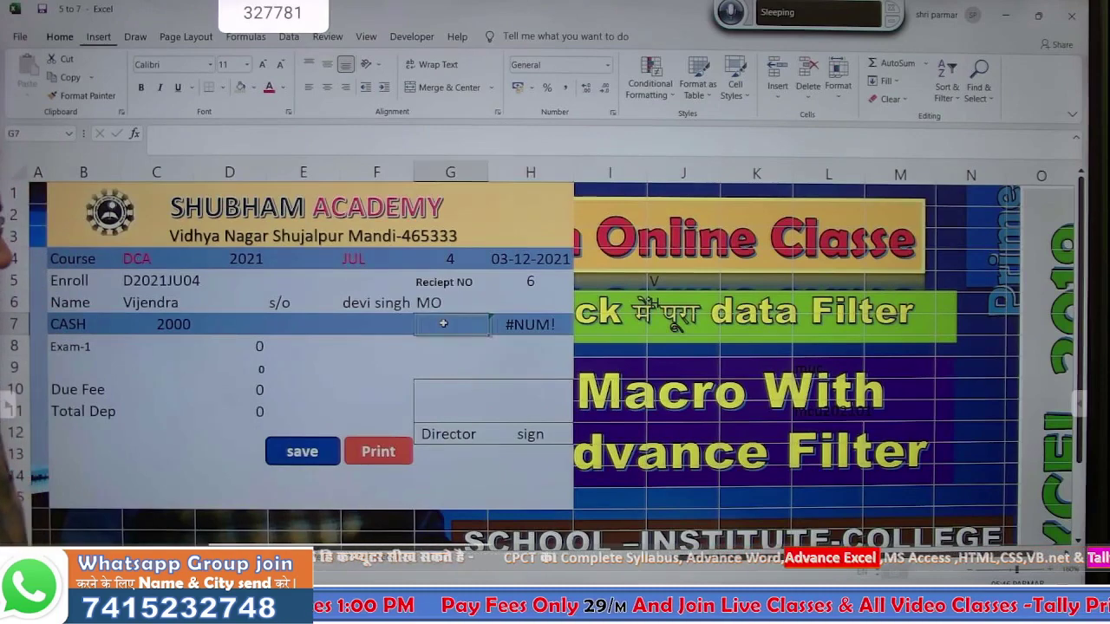
text(1)
key(Return)
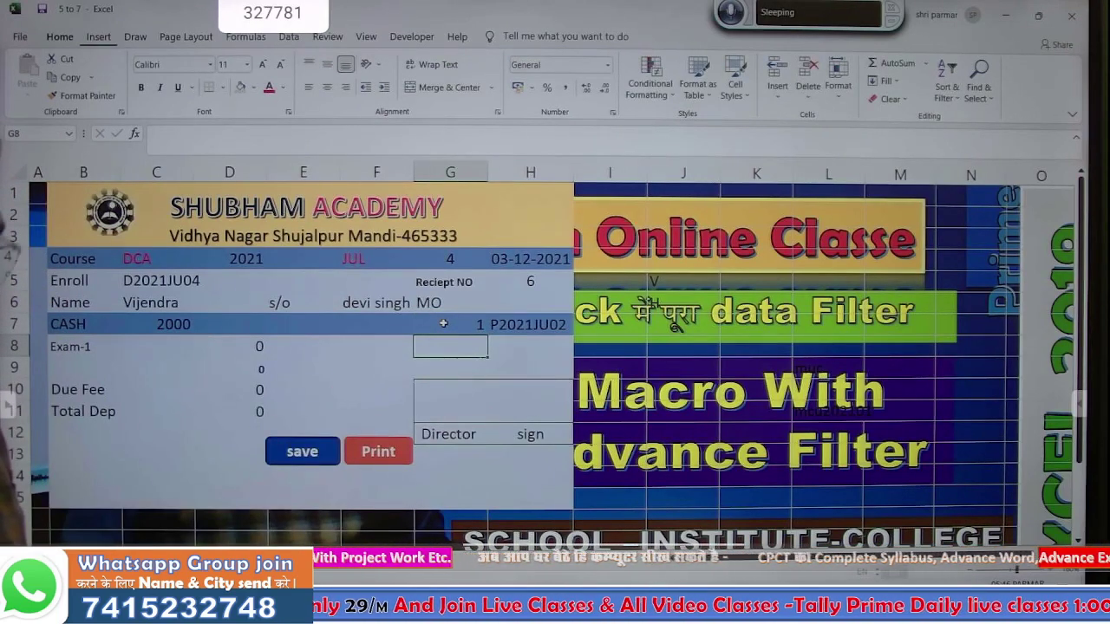
click(443, 323)
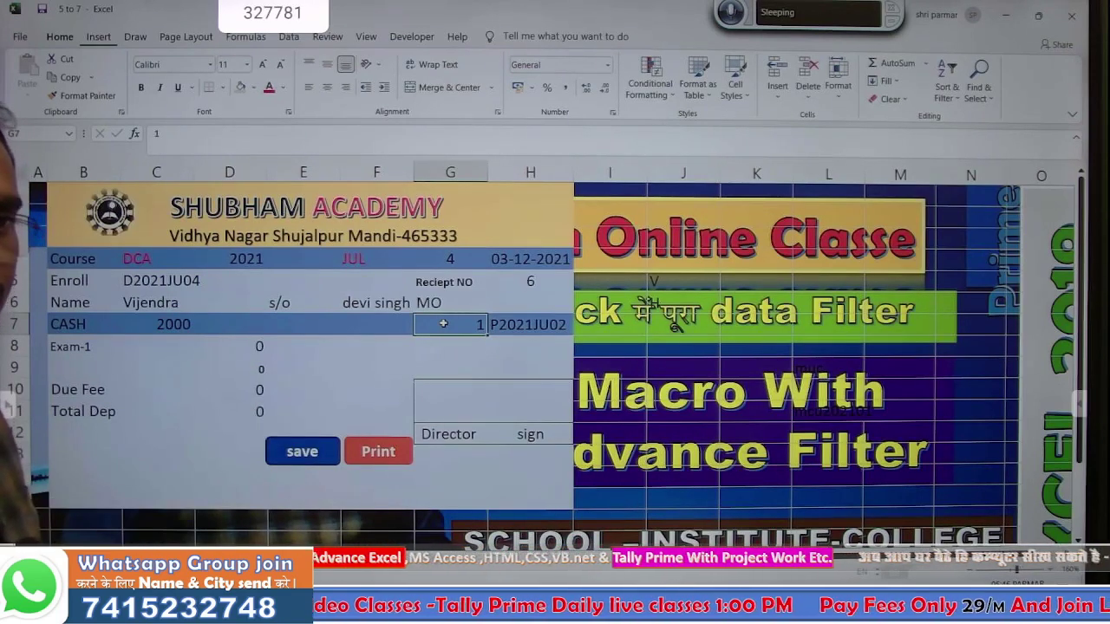
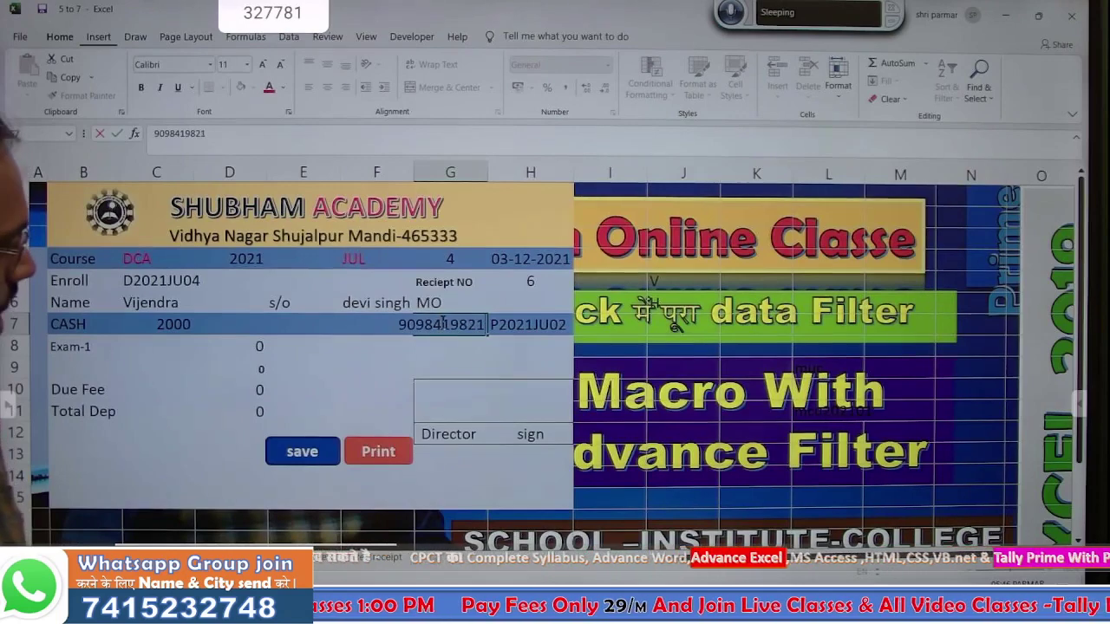
- Enter the student's mobile number in G7, then shrink and centre it in the cell
key(Return)
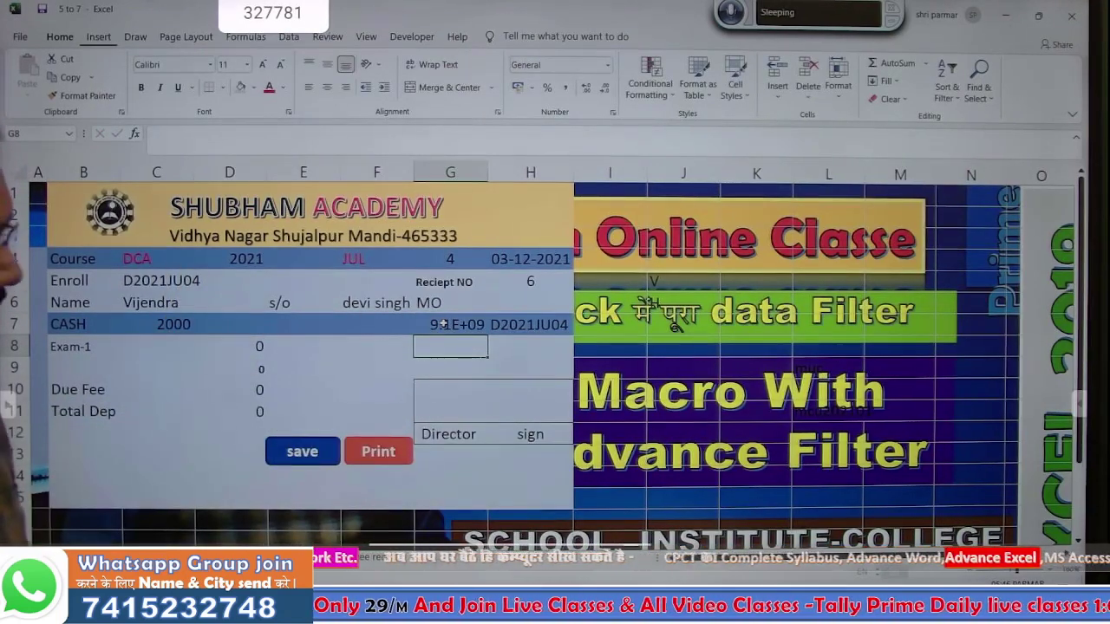
click(442, 324)
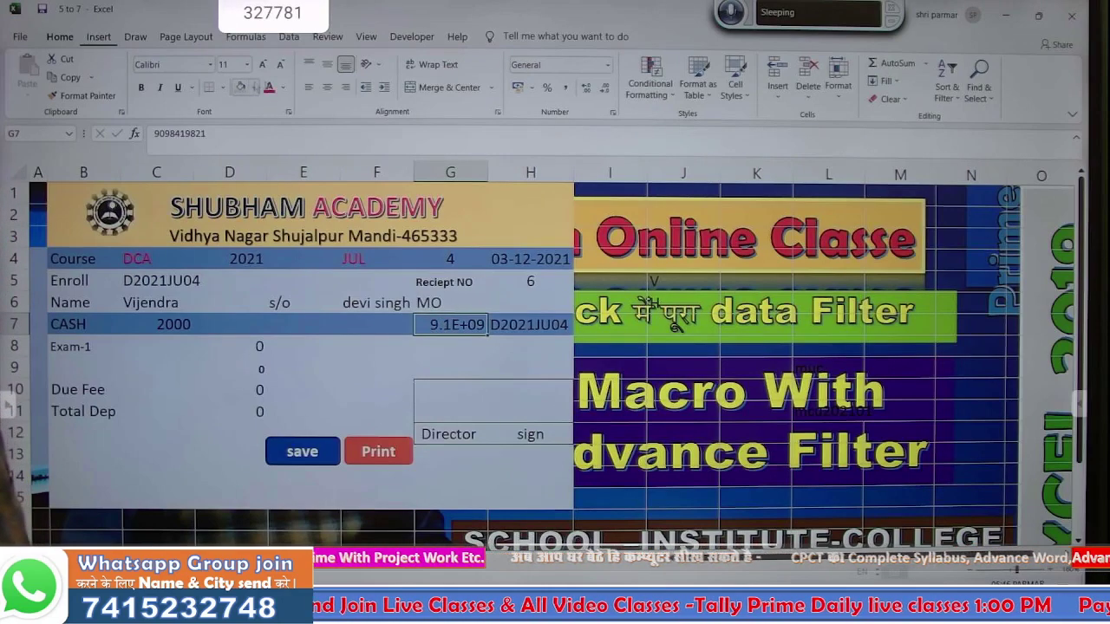
click(280, 70)
click(281, 69)
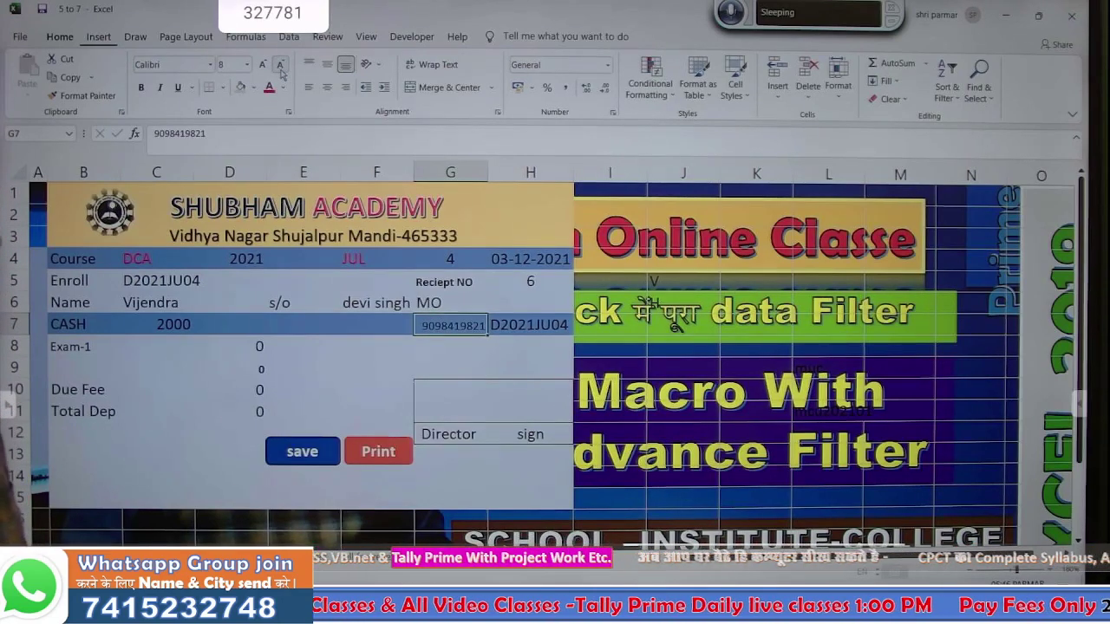
click(327, 64)
click(327, 87)
- Reduce the MO label's font size twice and centre it horizontally and vertically
click(468, 298)
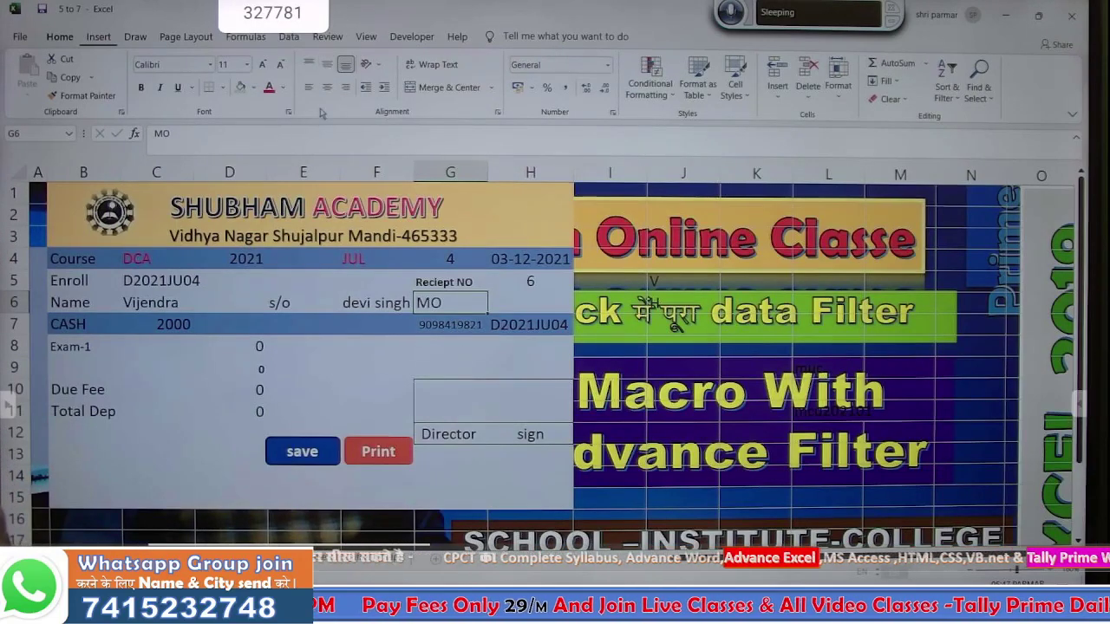
click(280, 65)
click(279, 65)
click(279, 65)
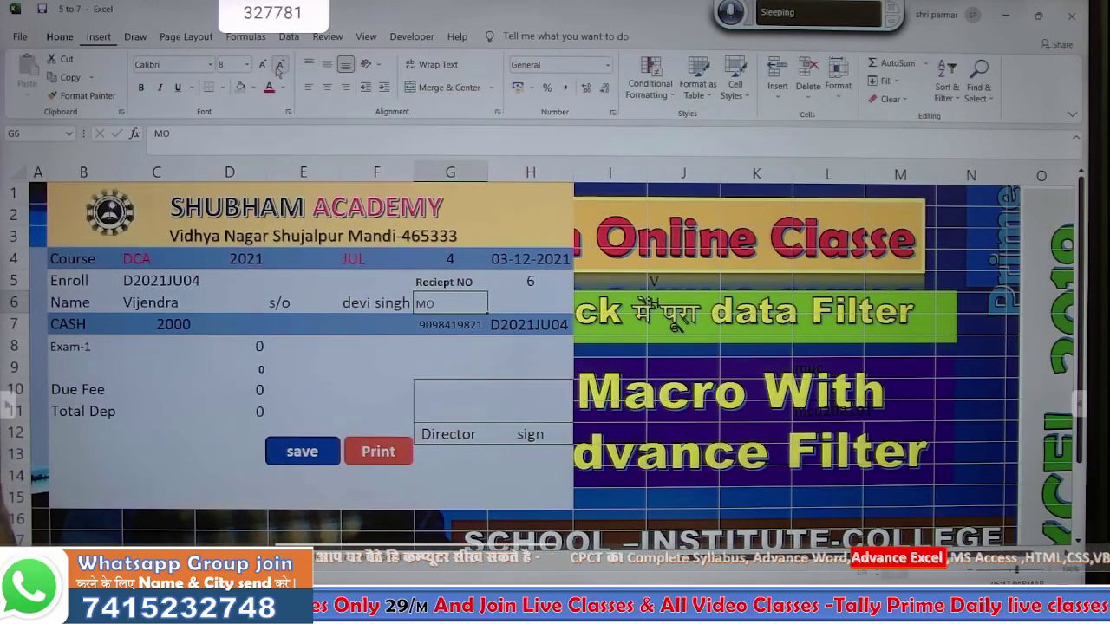
click(324, 89)
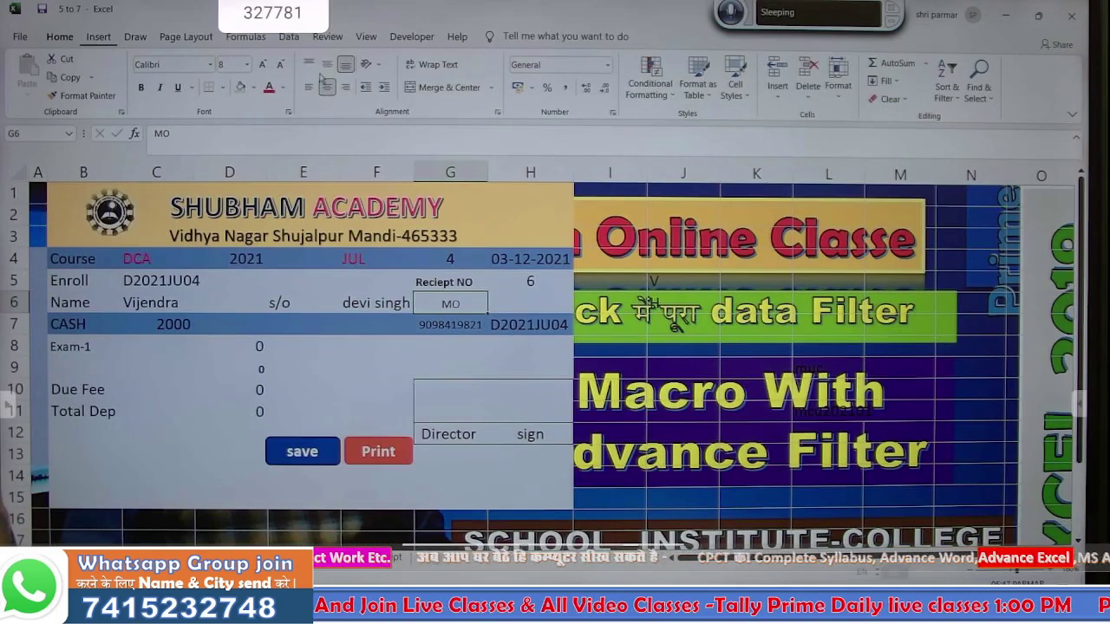
click(327, 65)
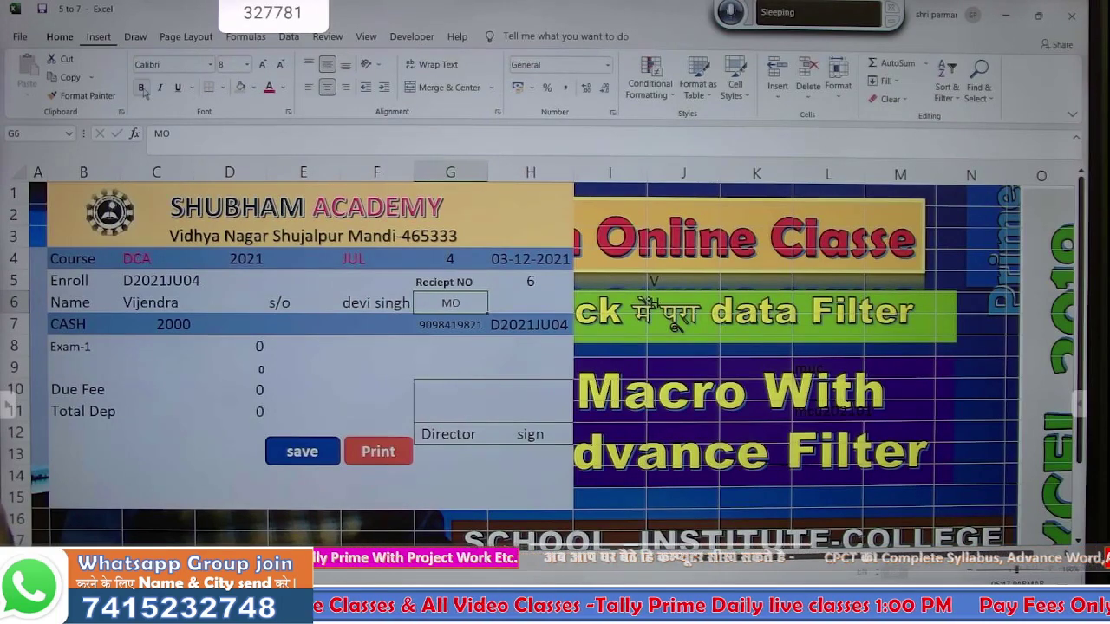
click(393, 359)
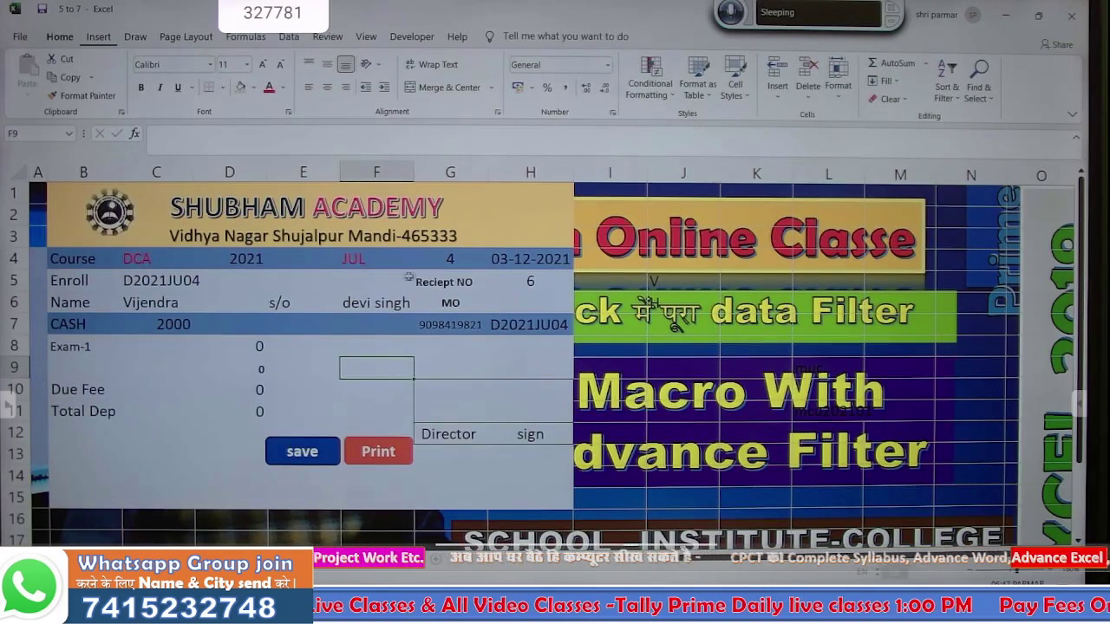
- Change the receipt's CASH amount in C7 from 2000 to 6500
click(438, 259)
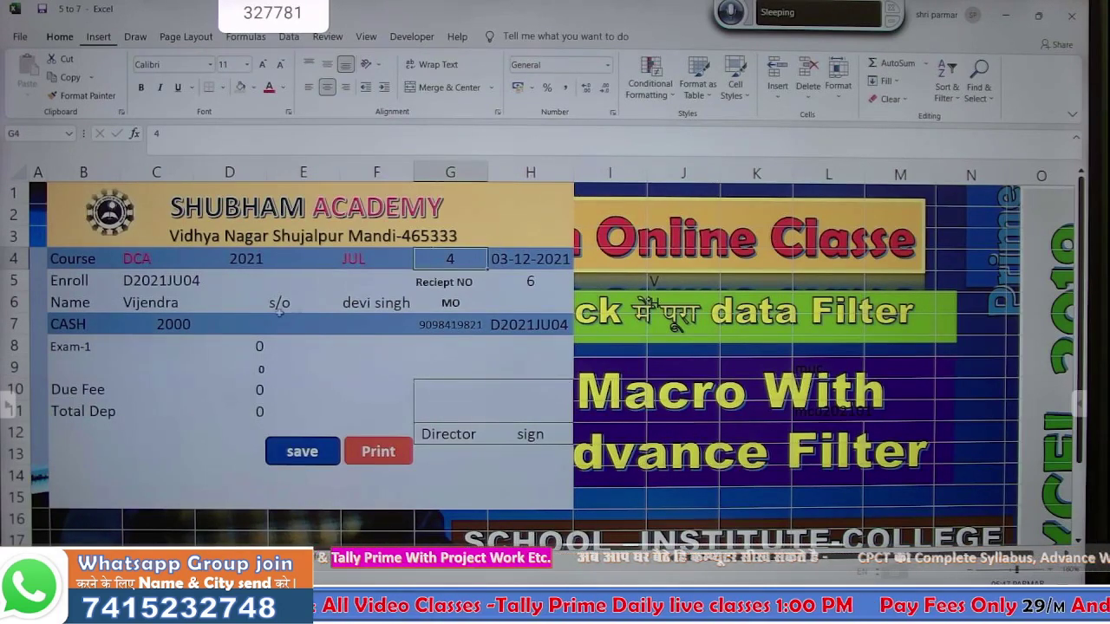
click(187, 326)
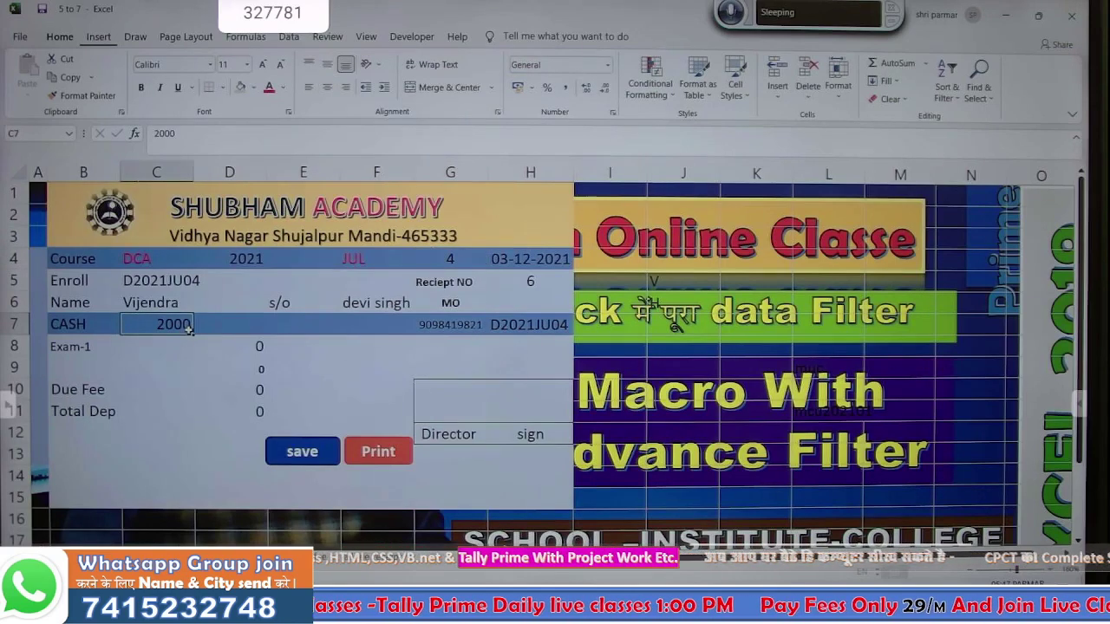
text(65)
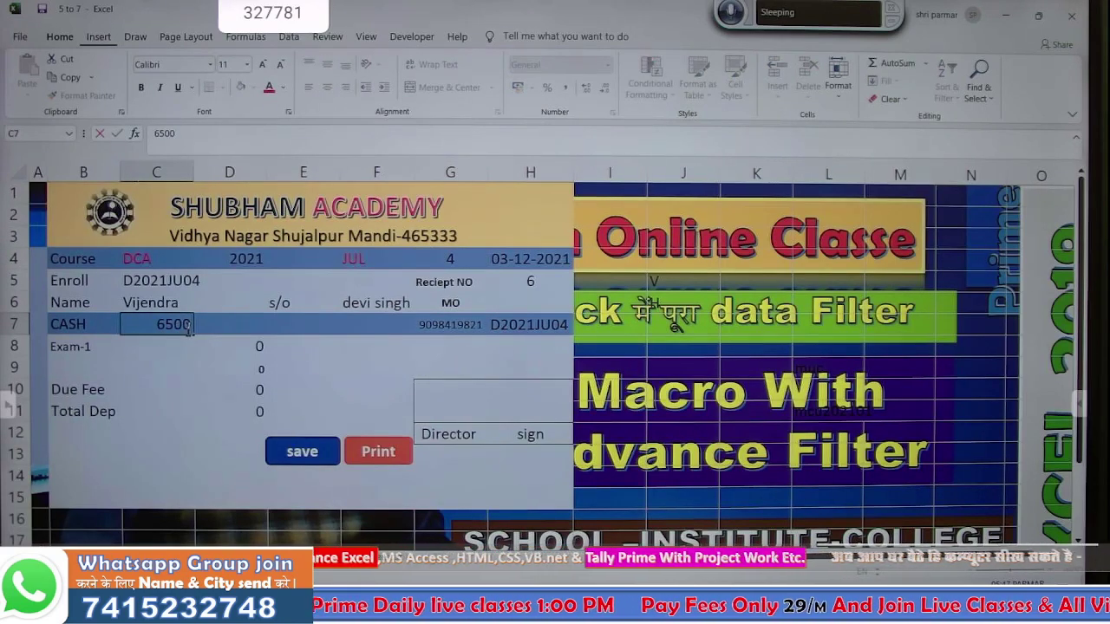
key(Return)
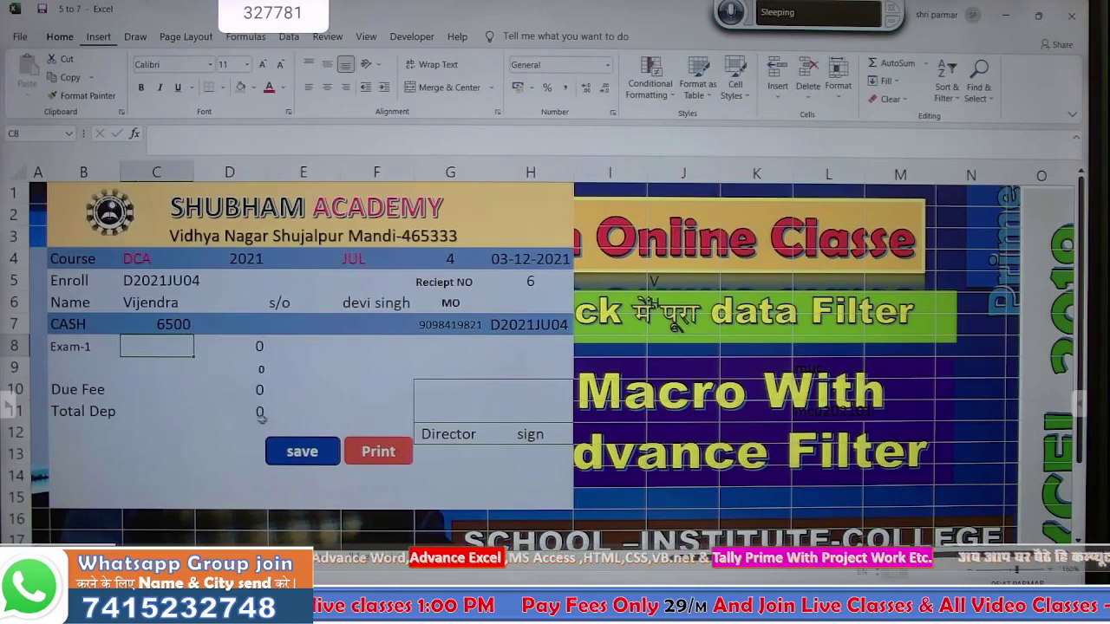
key(Return)
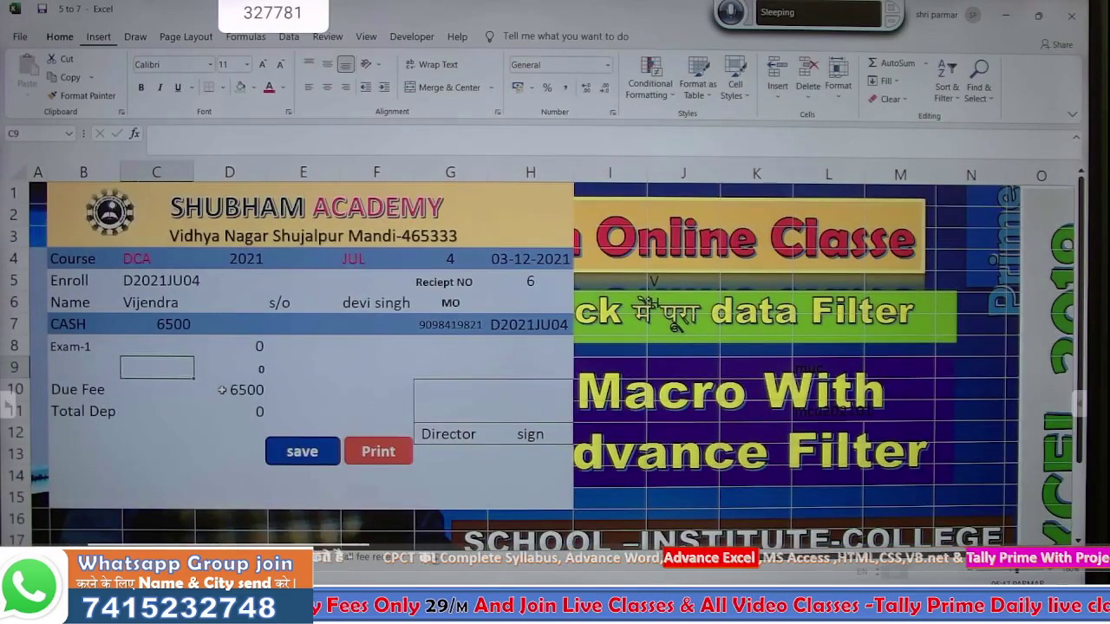
- Review the Due Fee and Total Dep formulas, then go to the student database sheet
click(222, 390)
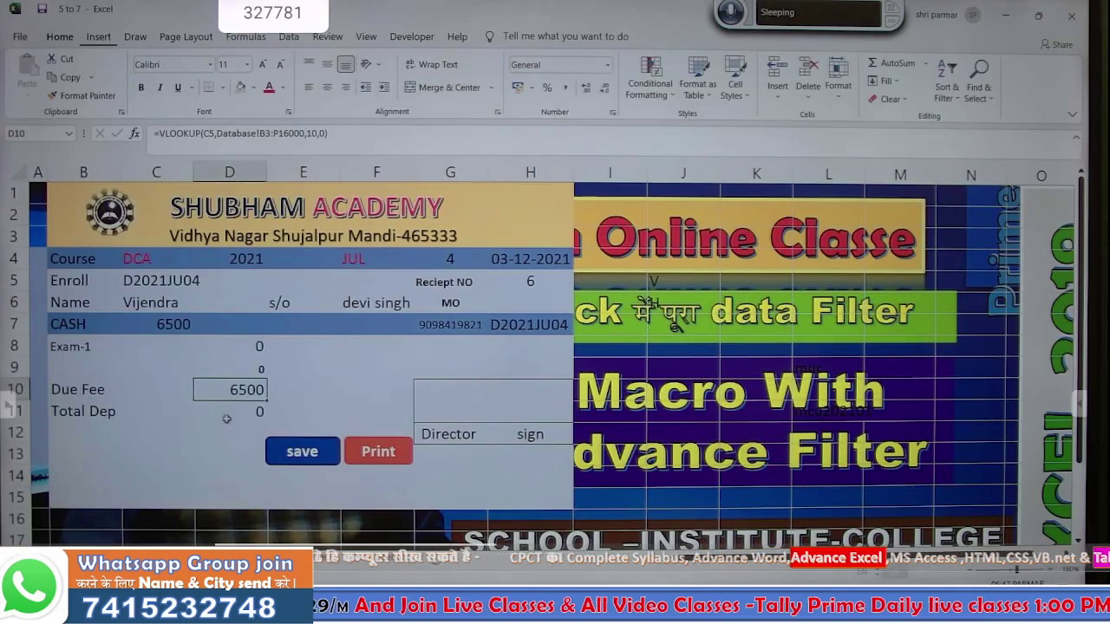
click(230, 411)
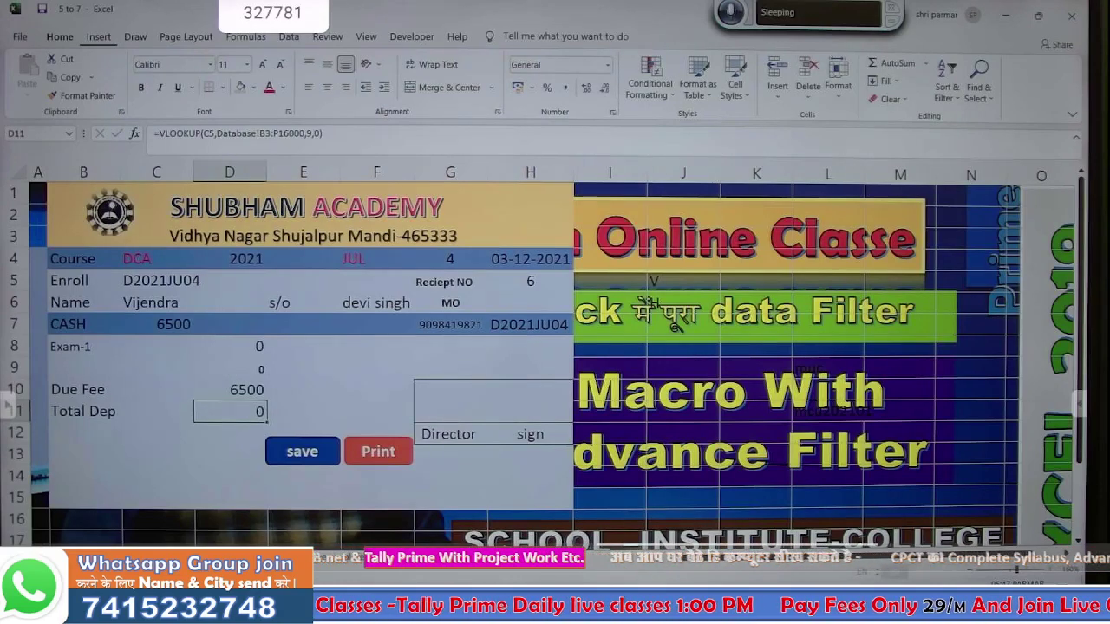
key(ctrl+Page_Up)
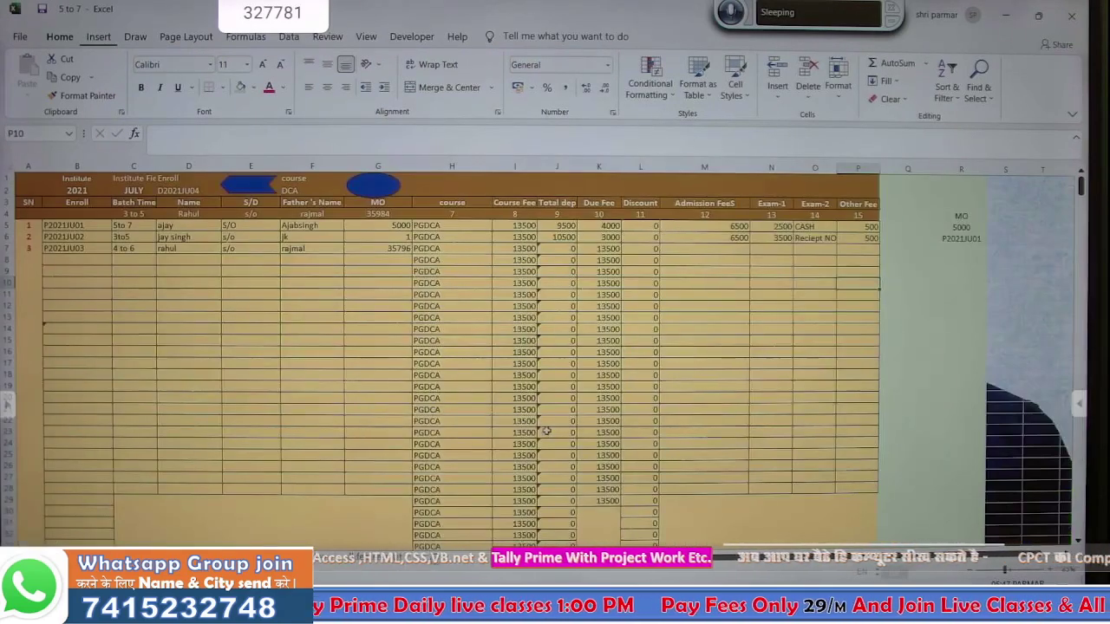
- Inspect the course entry in H65 and the Total dep value in J65 of the DCA table
scroll(506, 392, down, 14)
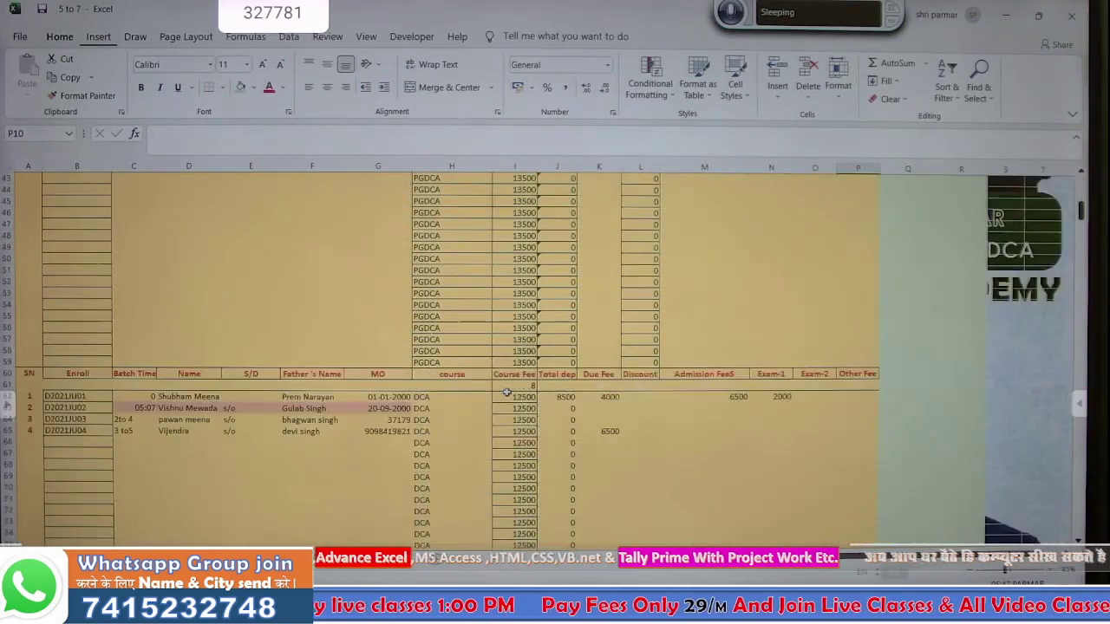
scroll(506, 393, down, 6)
scroll(506, 393, up, 2)
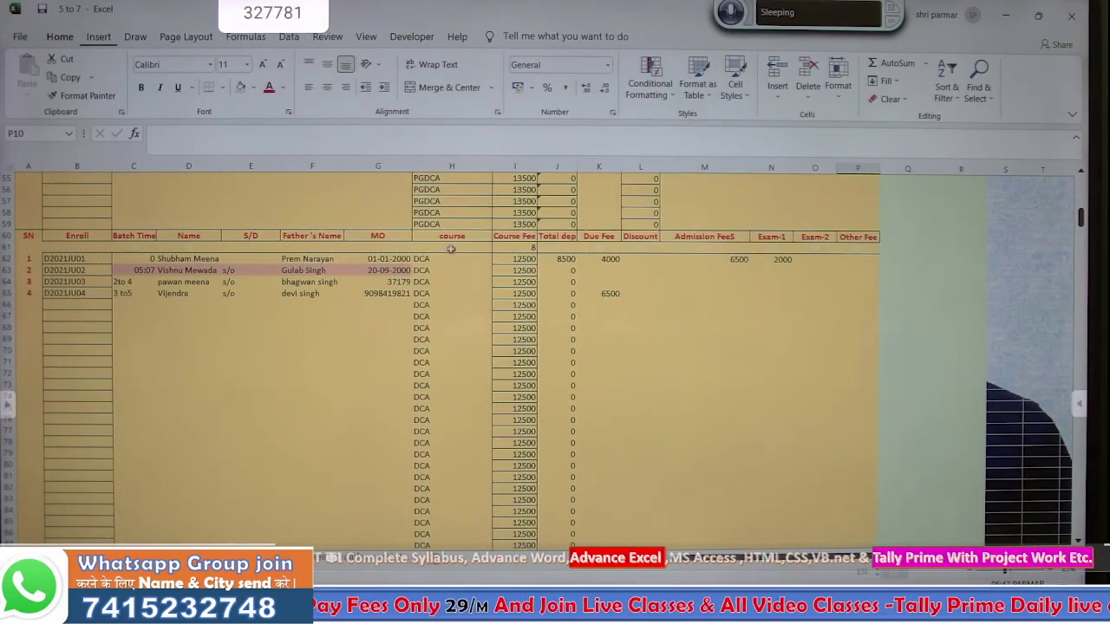
click(461, 294)
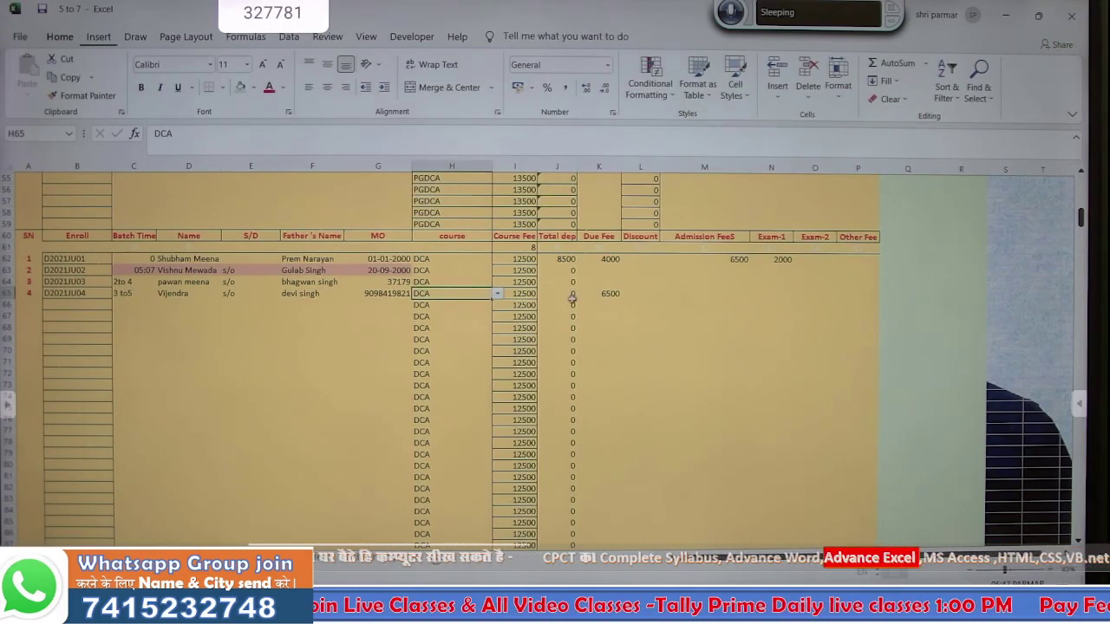
click(571, 294)
- Copy J62's =SUM(M62:Z62) Total dep formula down column J and re-confirm J62
click(573, 260)
double_click(578, 262)
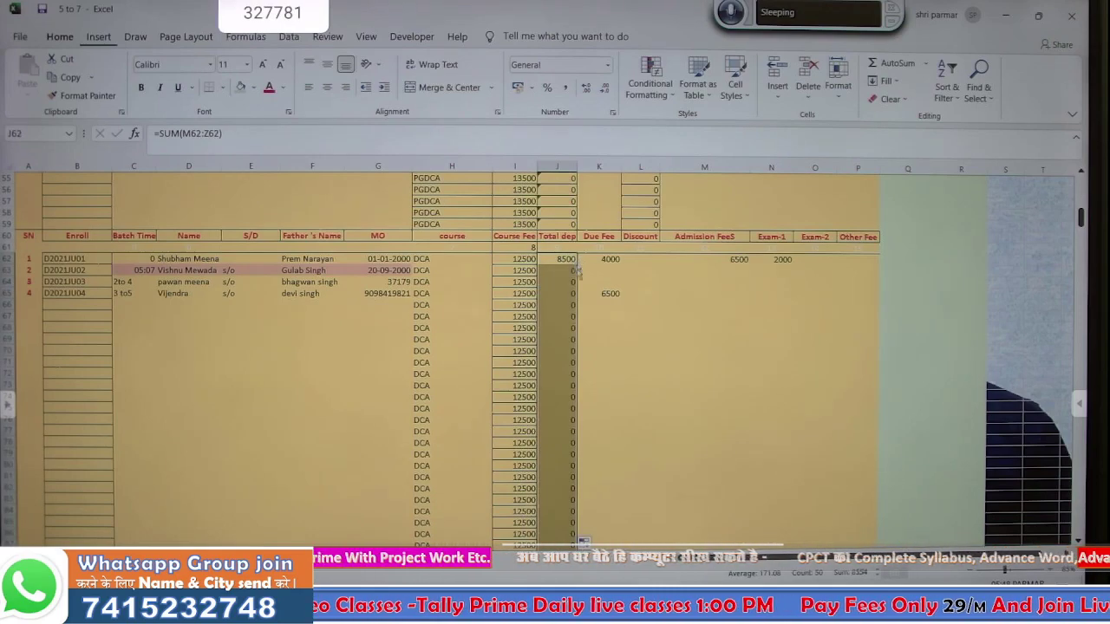
click(568, 282)
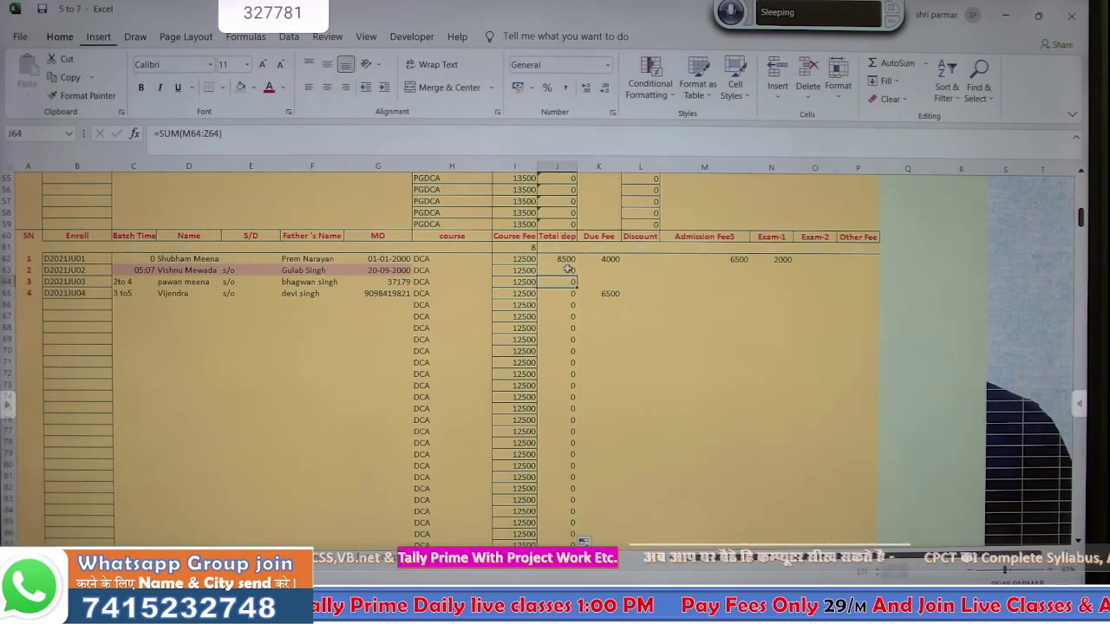
click(551, 294)
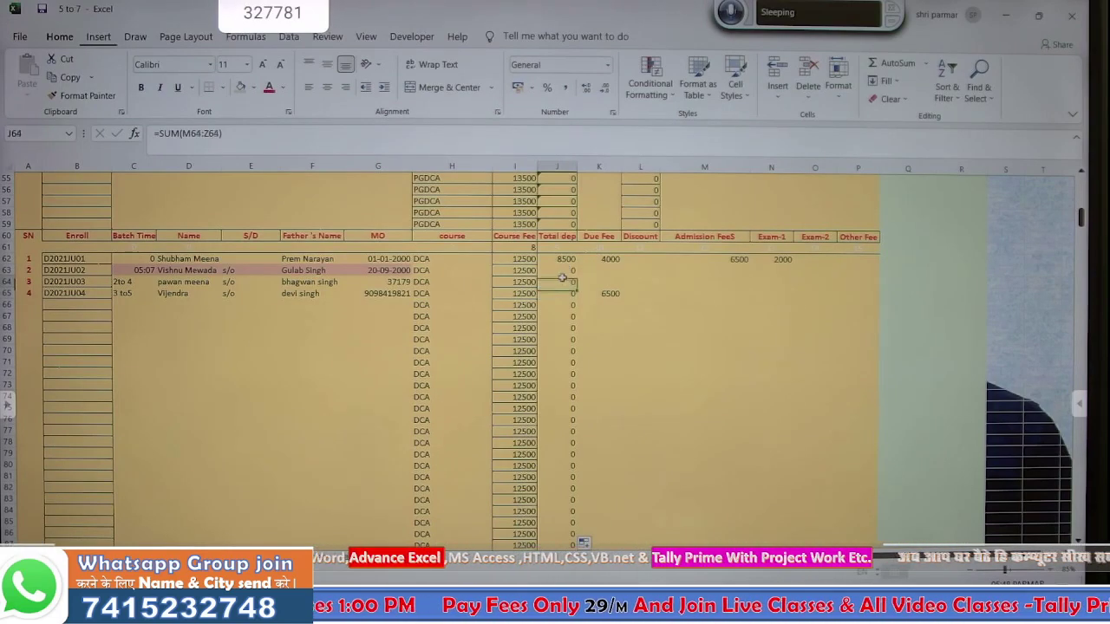
click(563, 280)
double_click(567, 259)
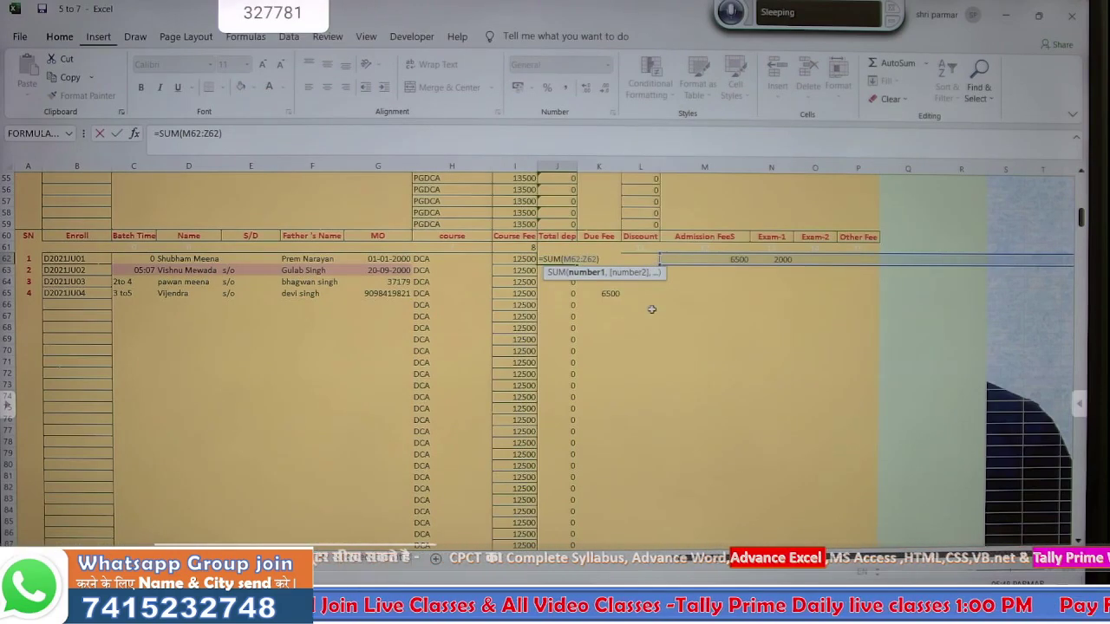
key(Return)
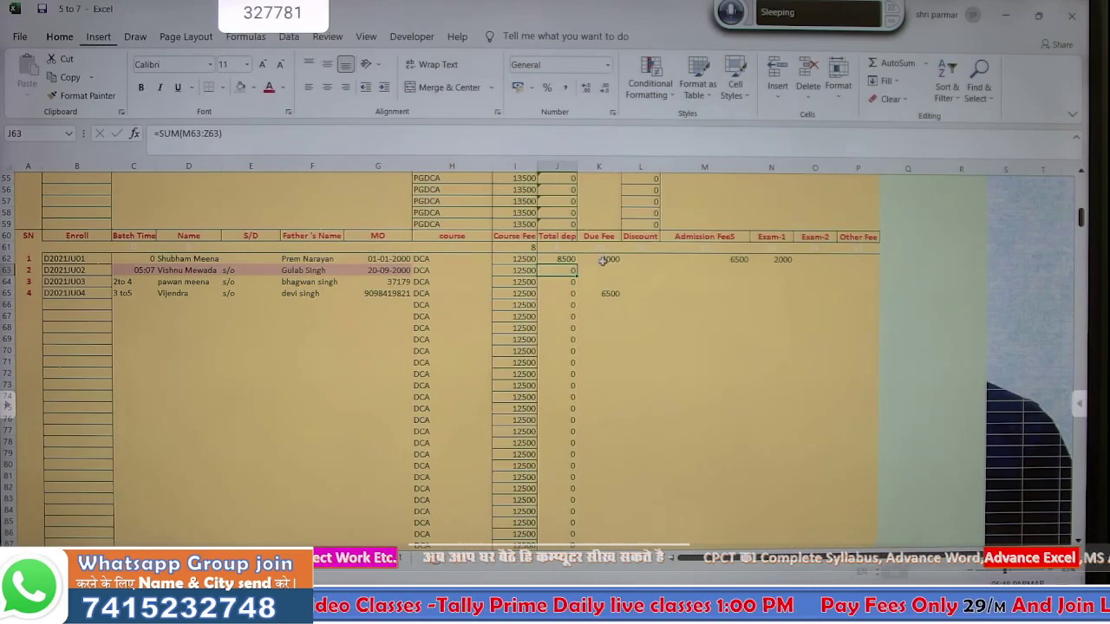
- Enter a 0 Discount in L62:L64 and fill it down the whole Discount column
click(635, 258)
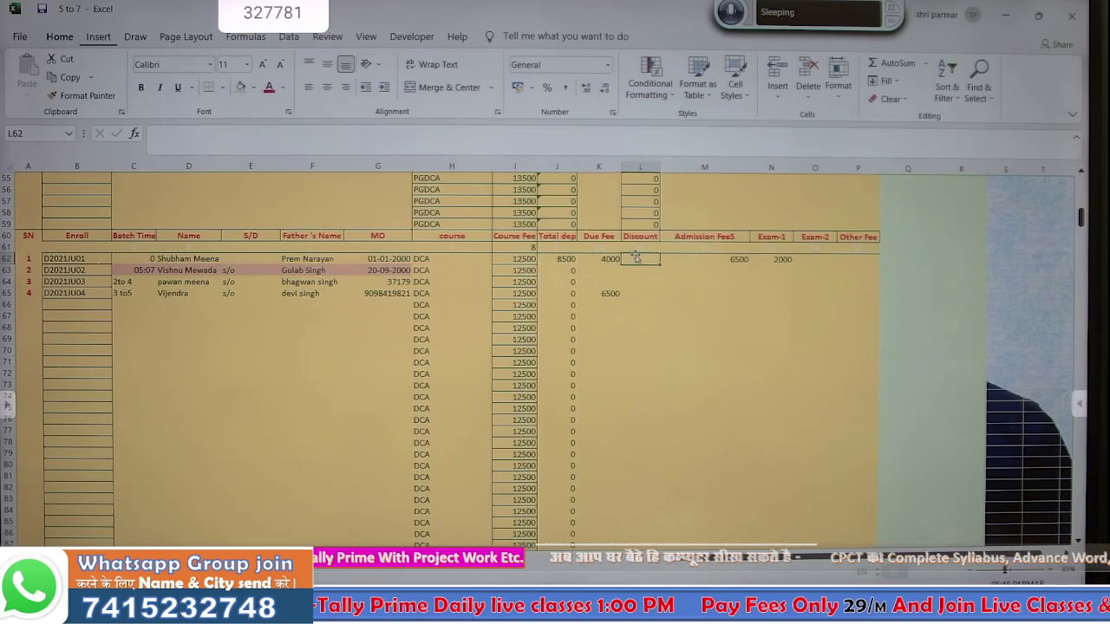
text(0)
key(Return)
text(0)
key(Return)
text(0)
key(Return)
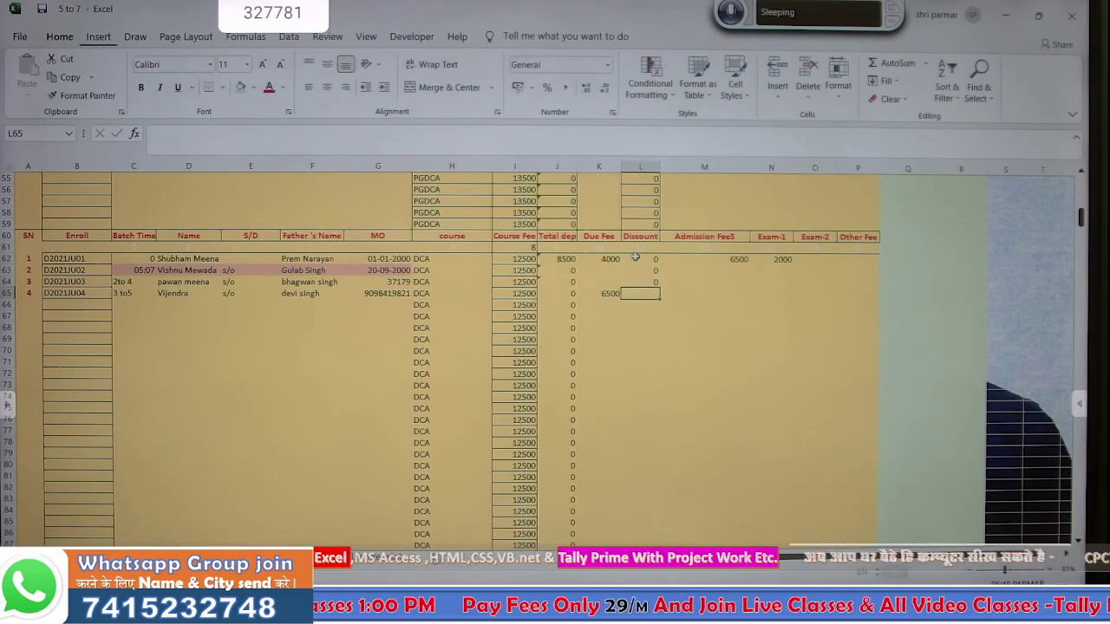
drag(636, 258, 656, 281)
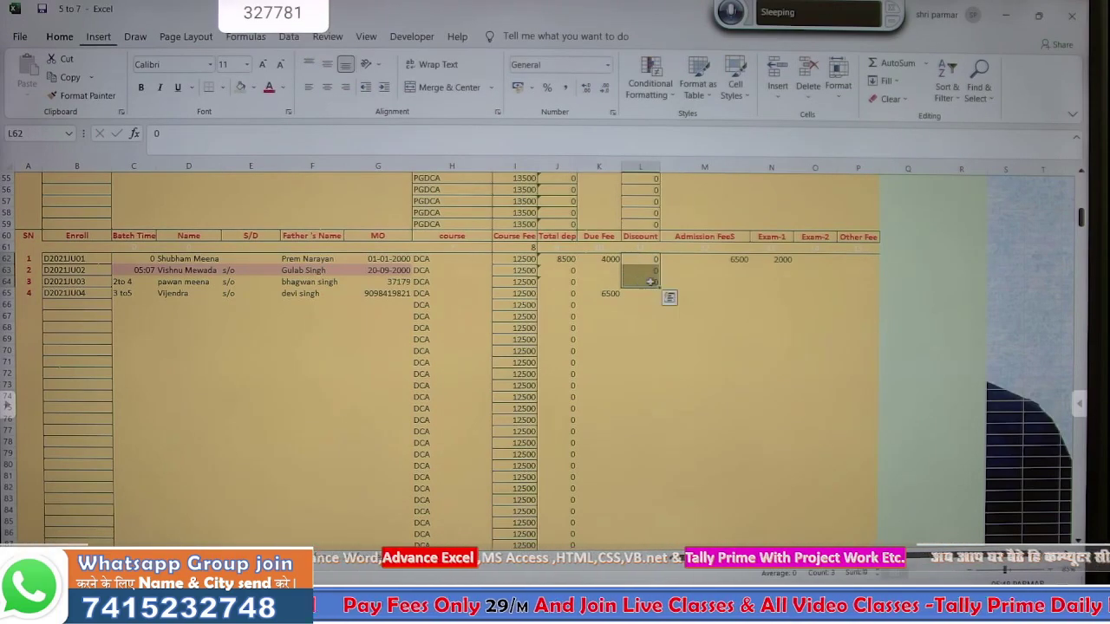
double_click(659, 289)
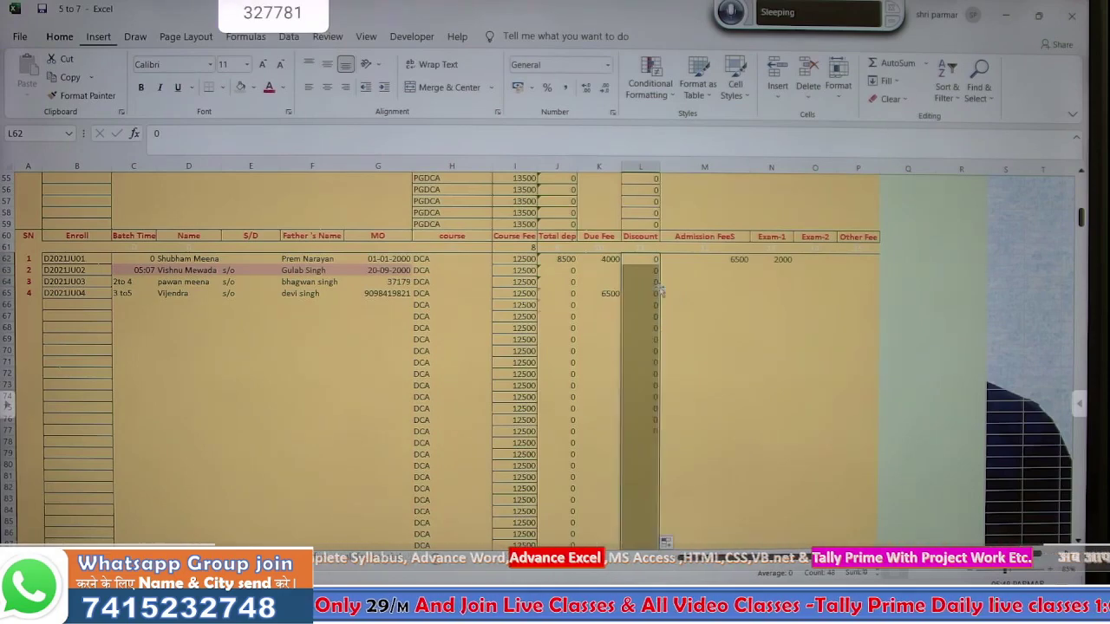
click(702, 317)
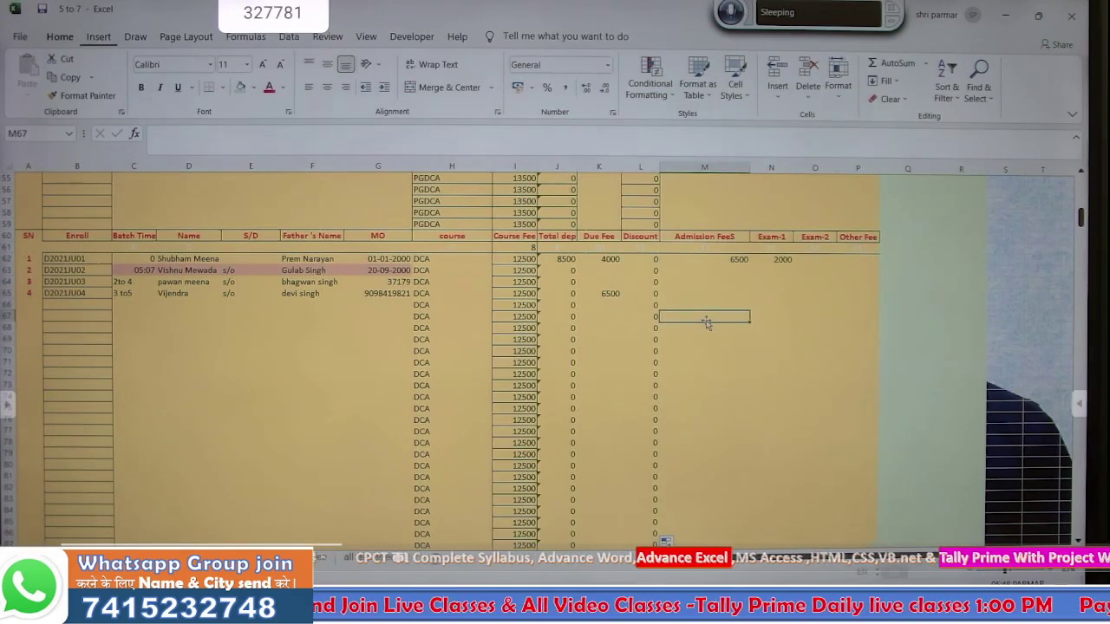
- Fill the =I62-J62 Due Fee formula down column K, then return to the fee receipt sheet
click(611, 294)
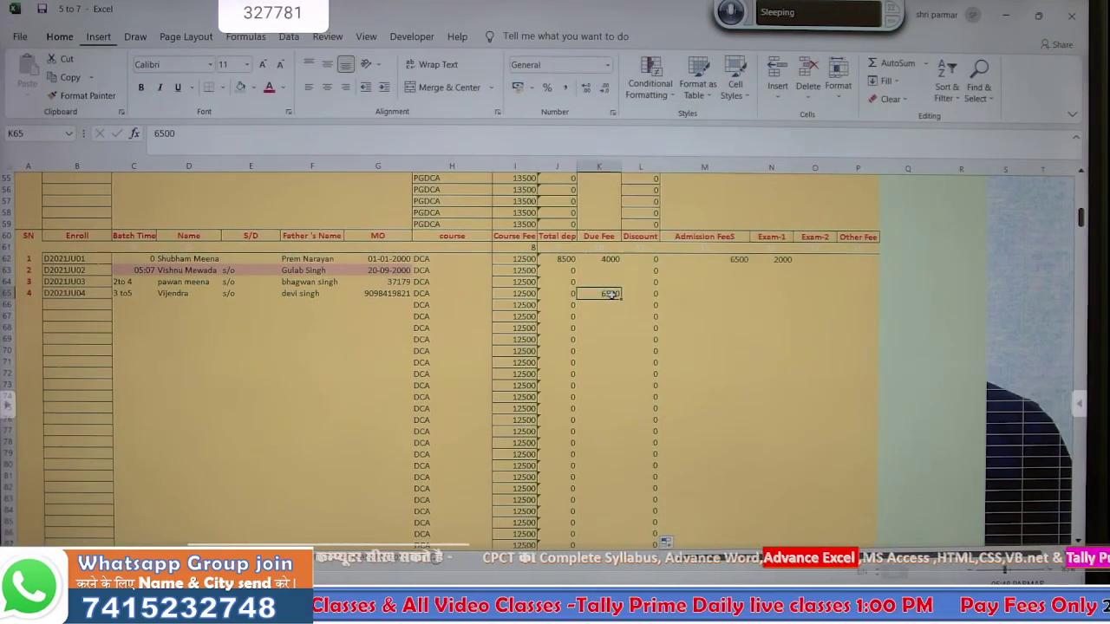
key(Down)
key(Down)
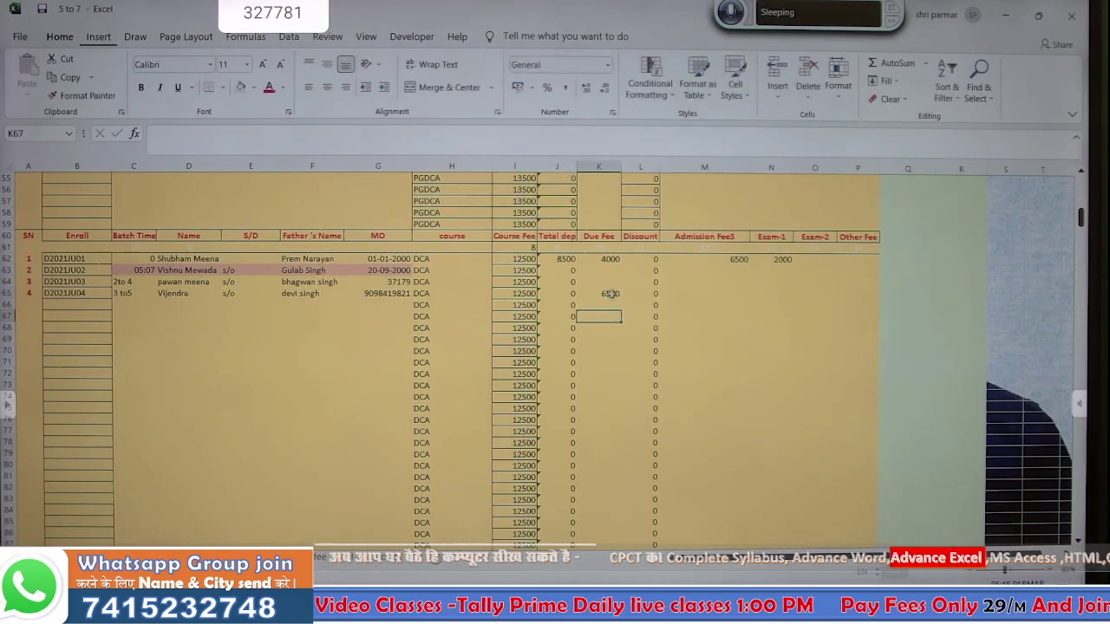
click(612, 260)
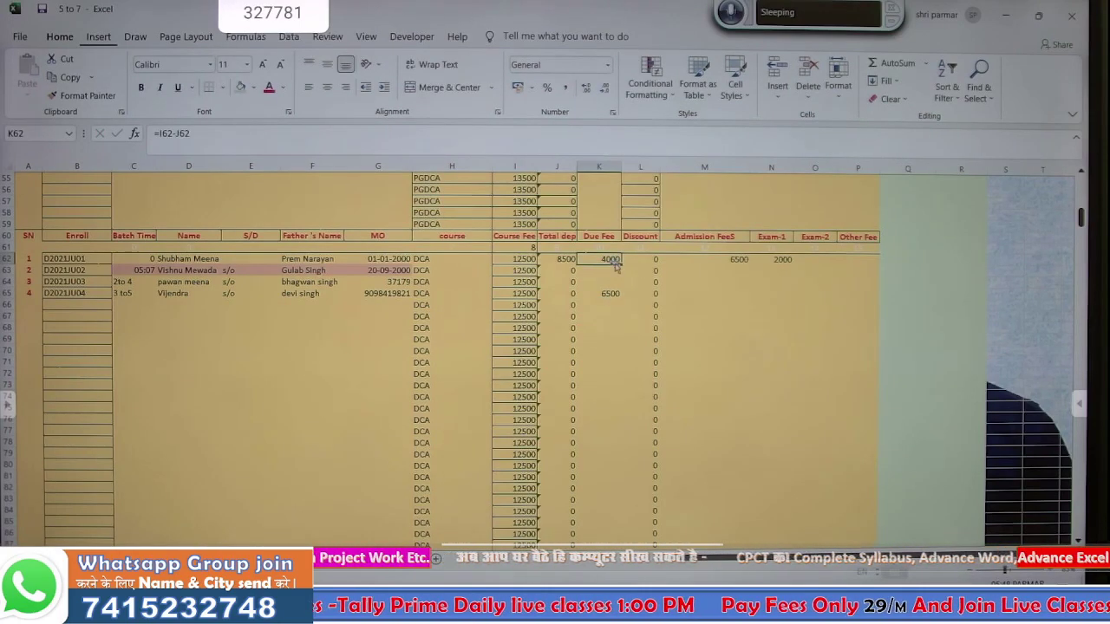
drag(621, 266, 620, 297)
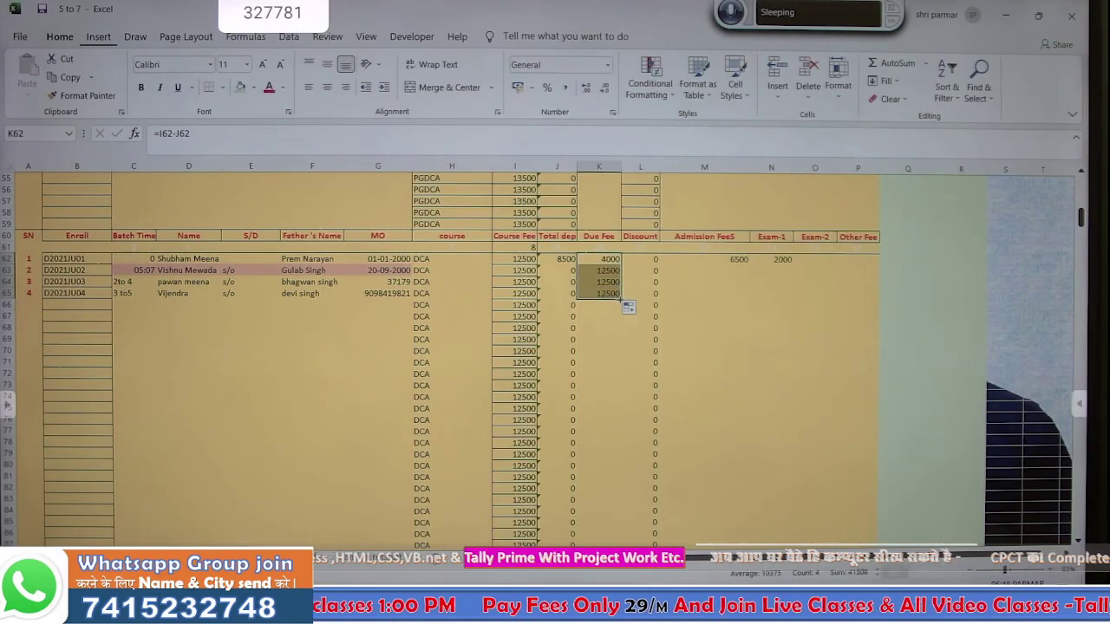
double_click(621, 298)
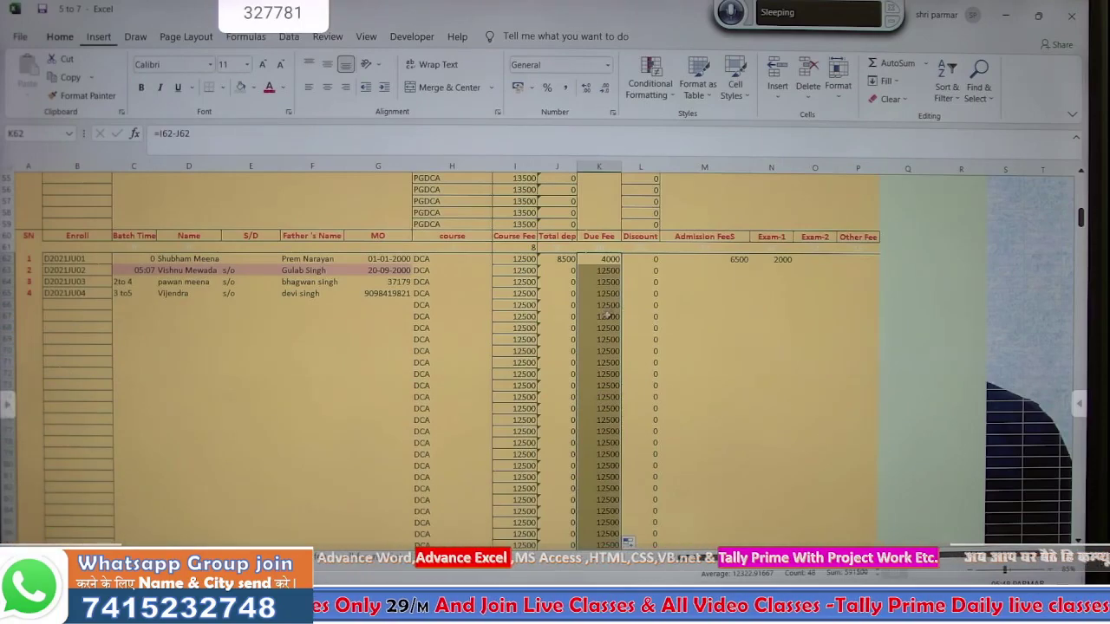
click(646, 362)
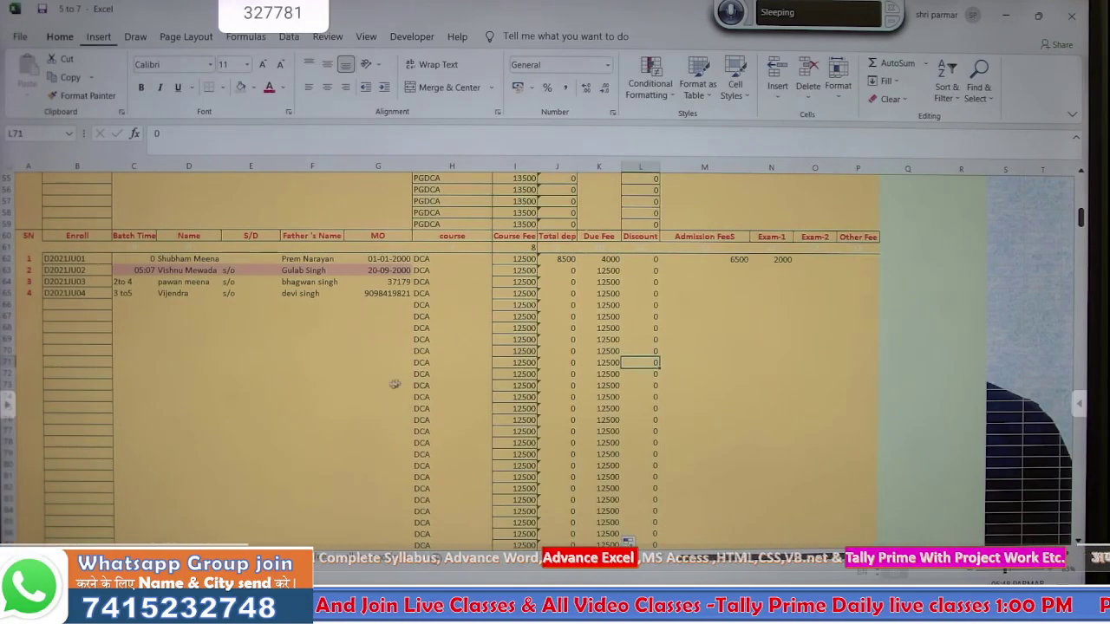
key(ctrl+Page_Up)
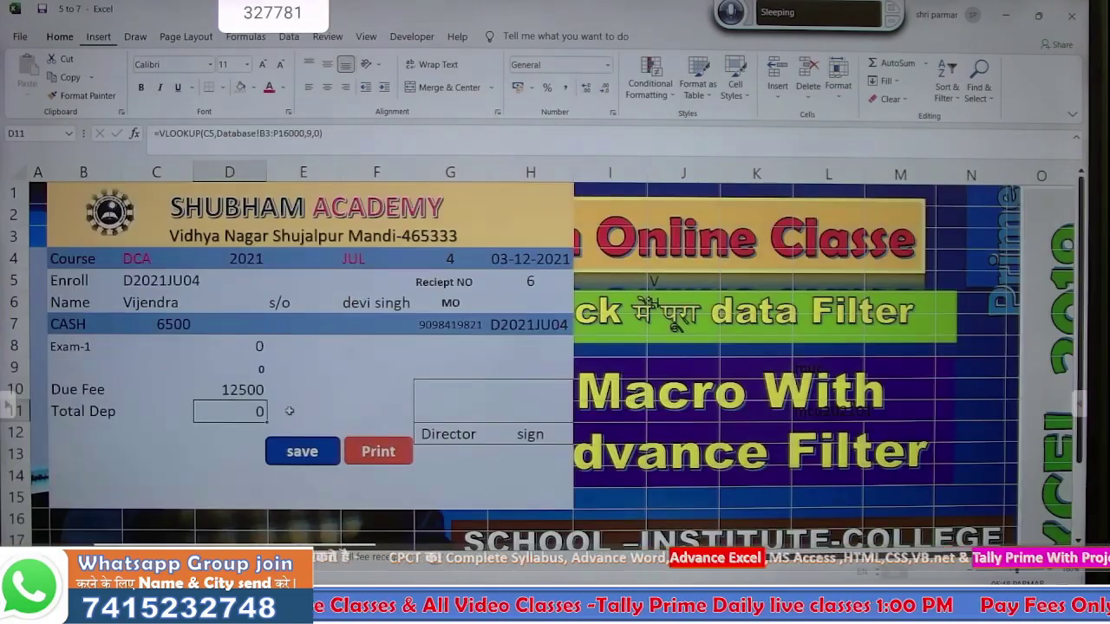
- Save the receipt to the database so Due Fee reads 6000 and Total Dep 6500
click(302, 452)
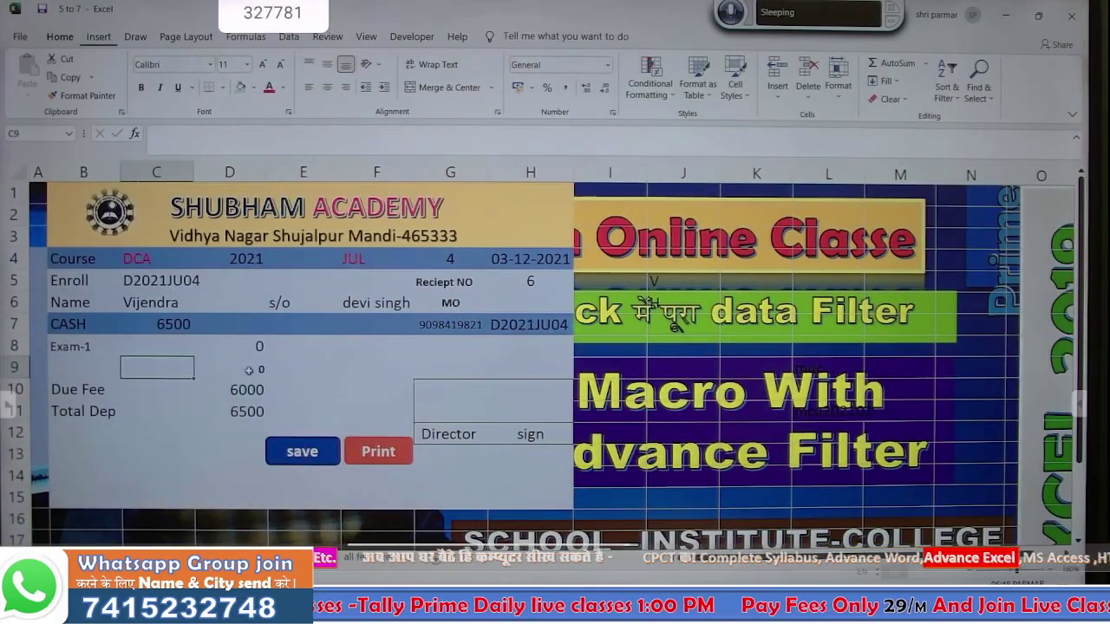
click(243, 345)
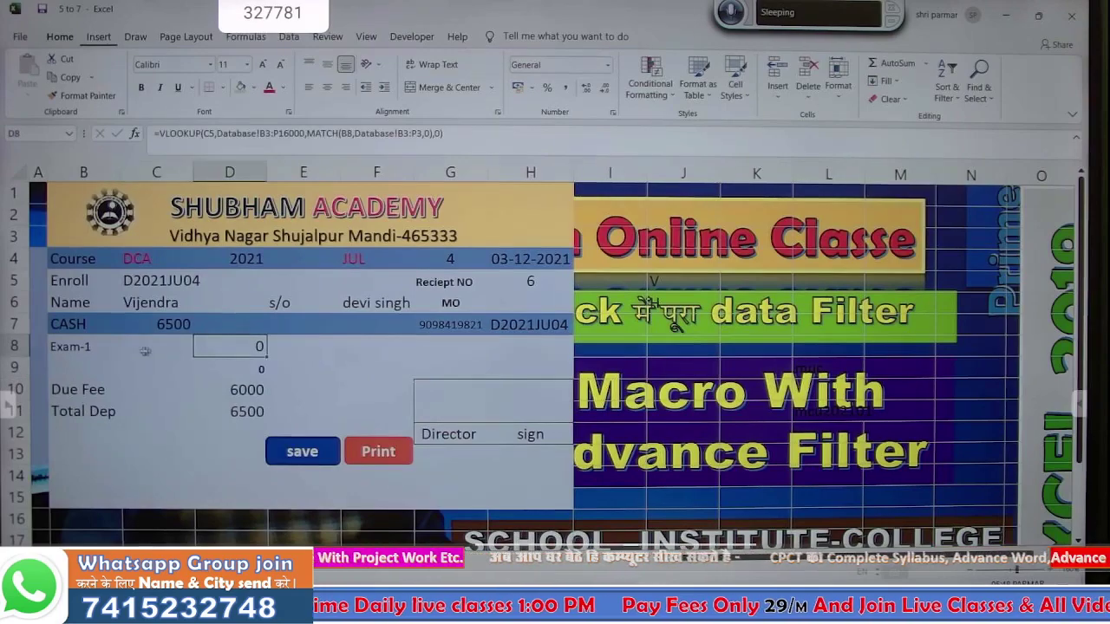
- Set the B8 fee type to Admission FeeS, then switch to OBS Studio
click(100, 346)
click(127, 350)
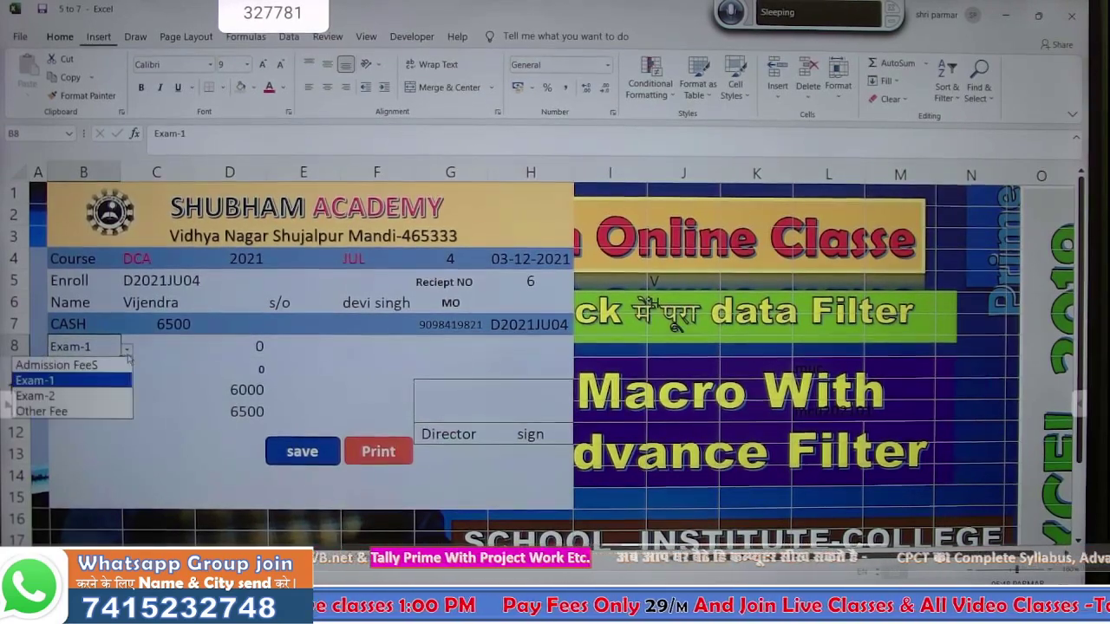
click(109, 365)
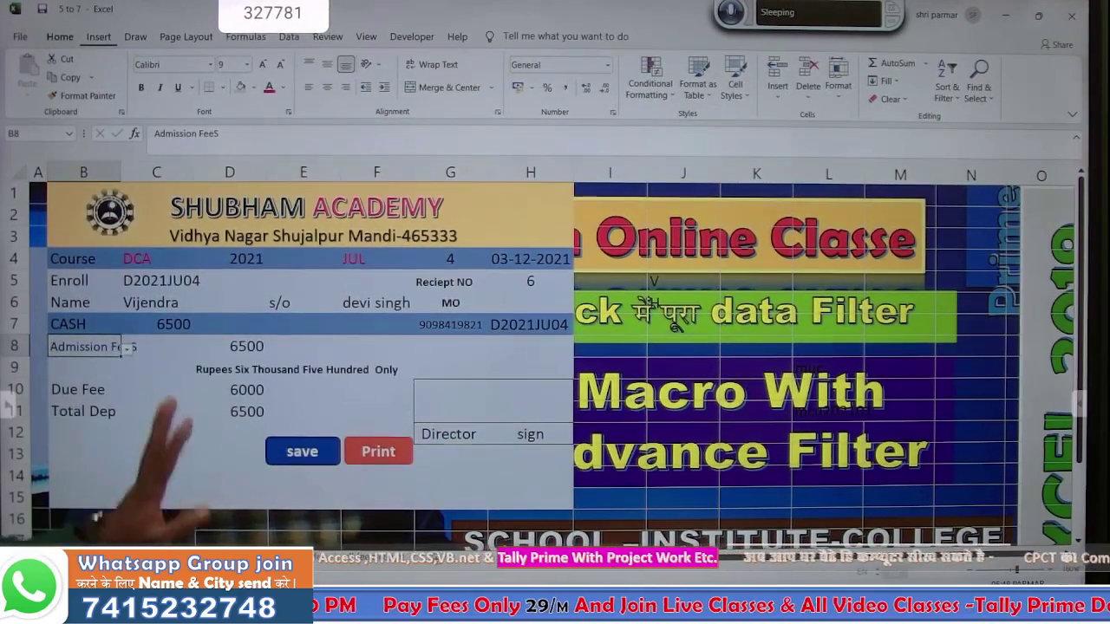
click(184, 437)
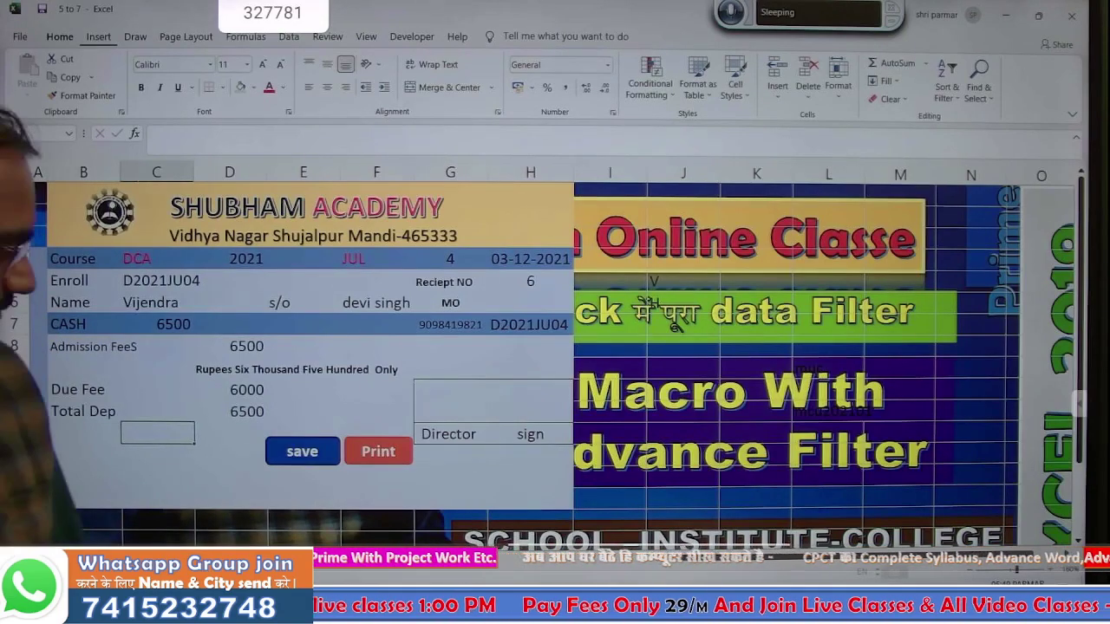
key(alt+Tab)
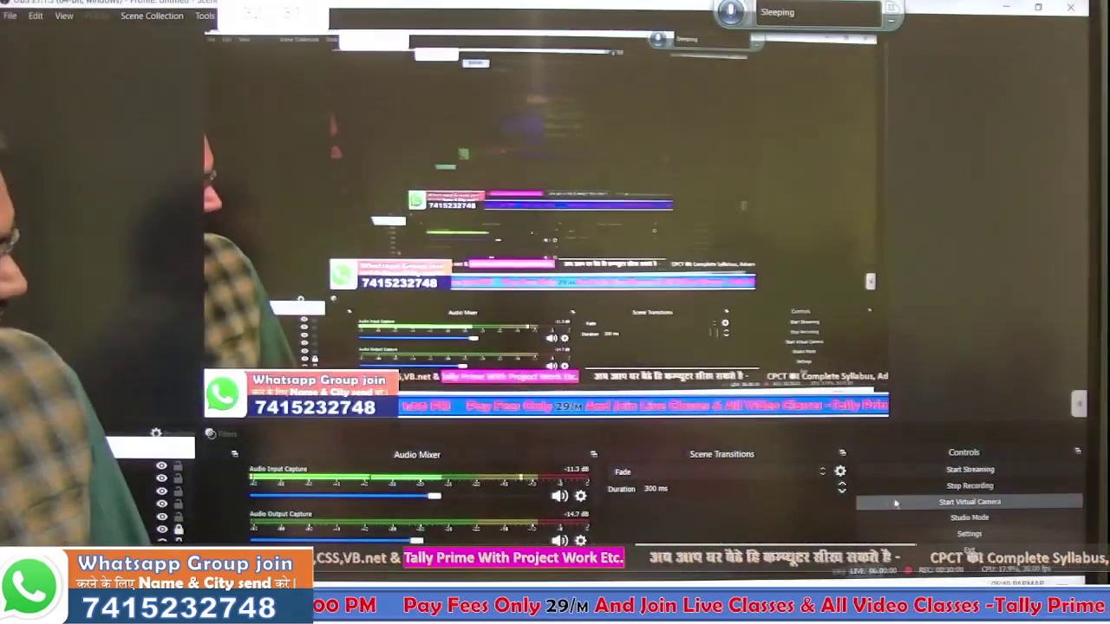